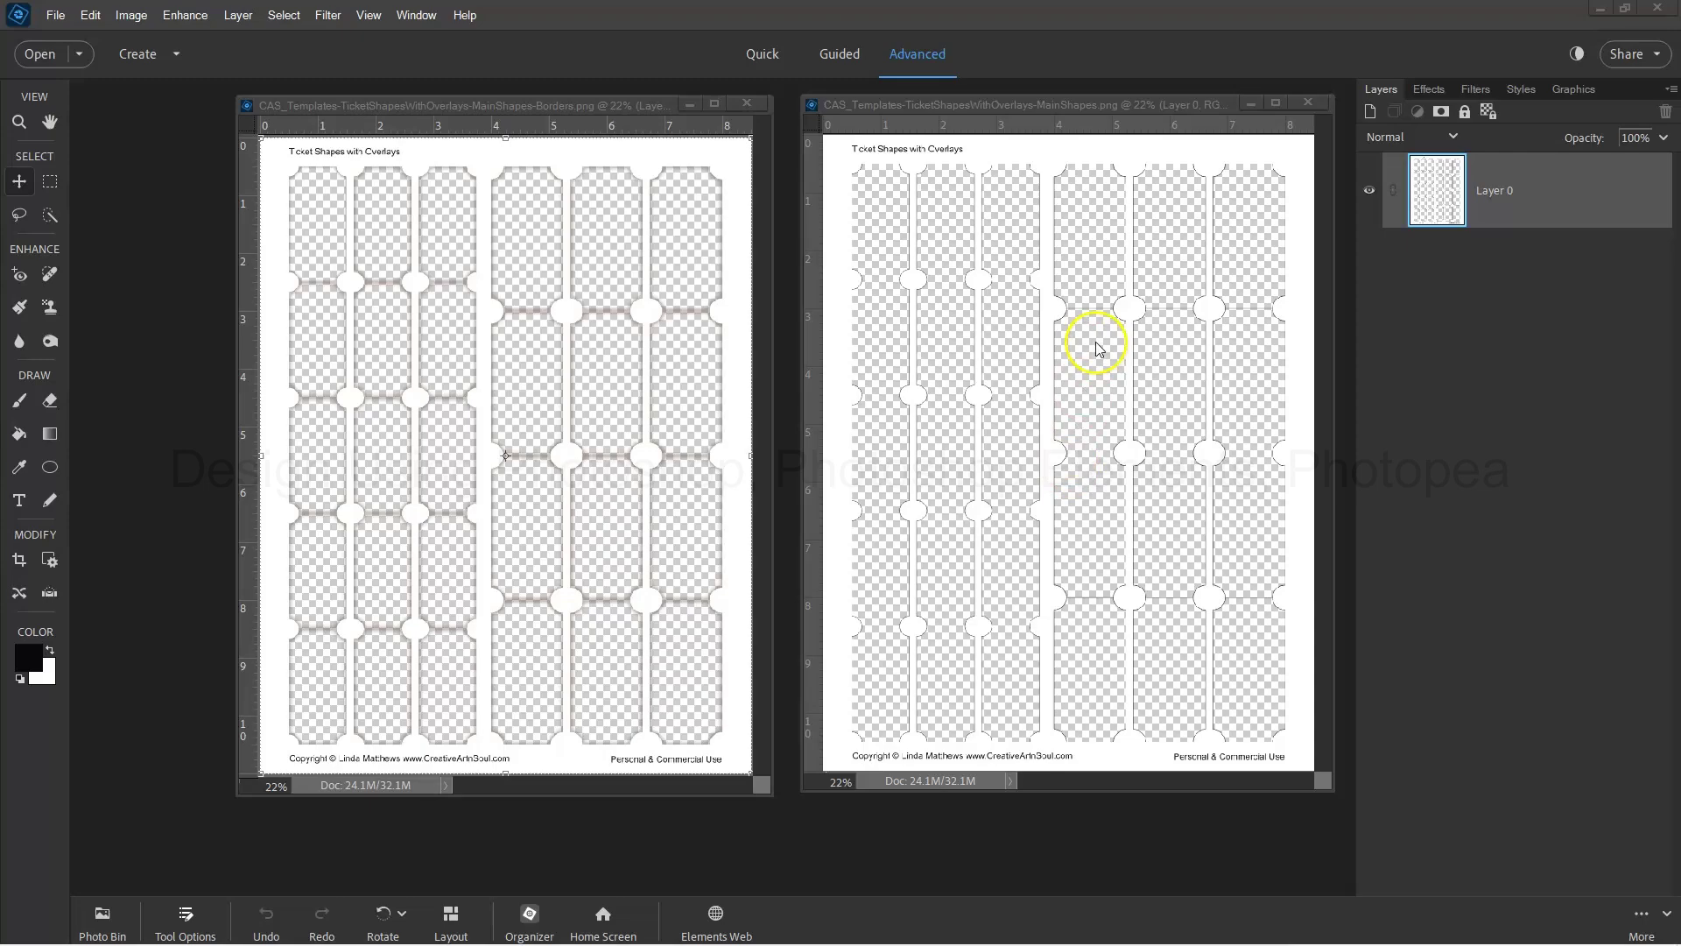
Minimize the MainShapes-Borders template document, leaving the MainShapes template open
left_click(1092, 337)
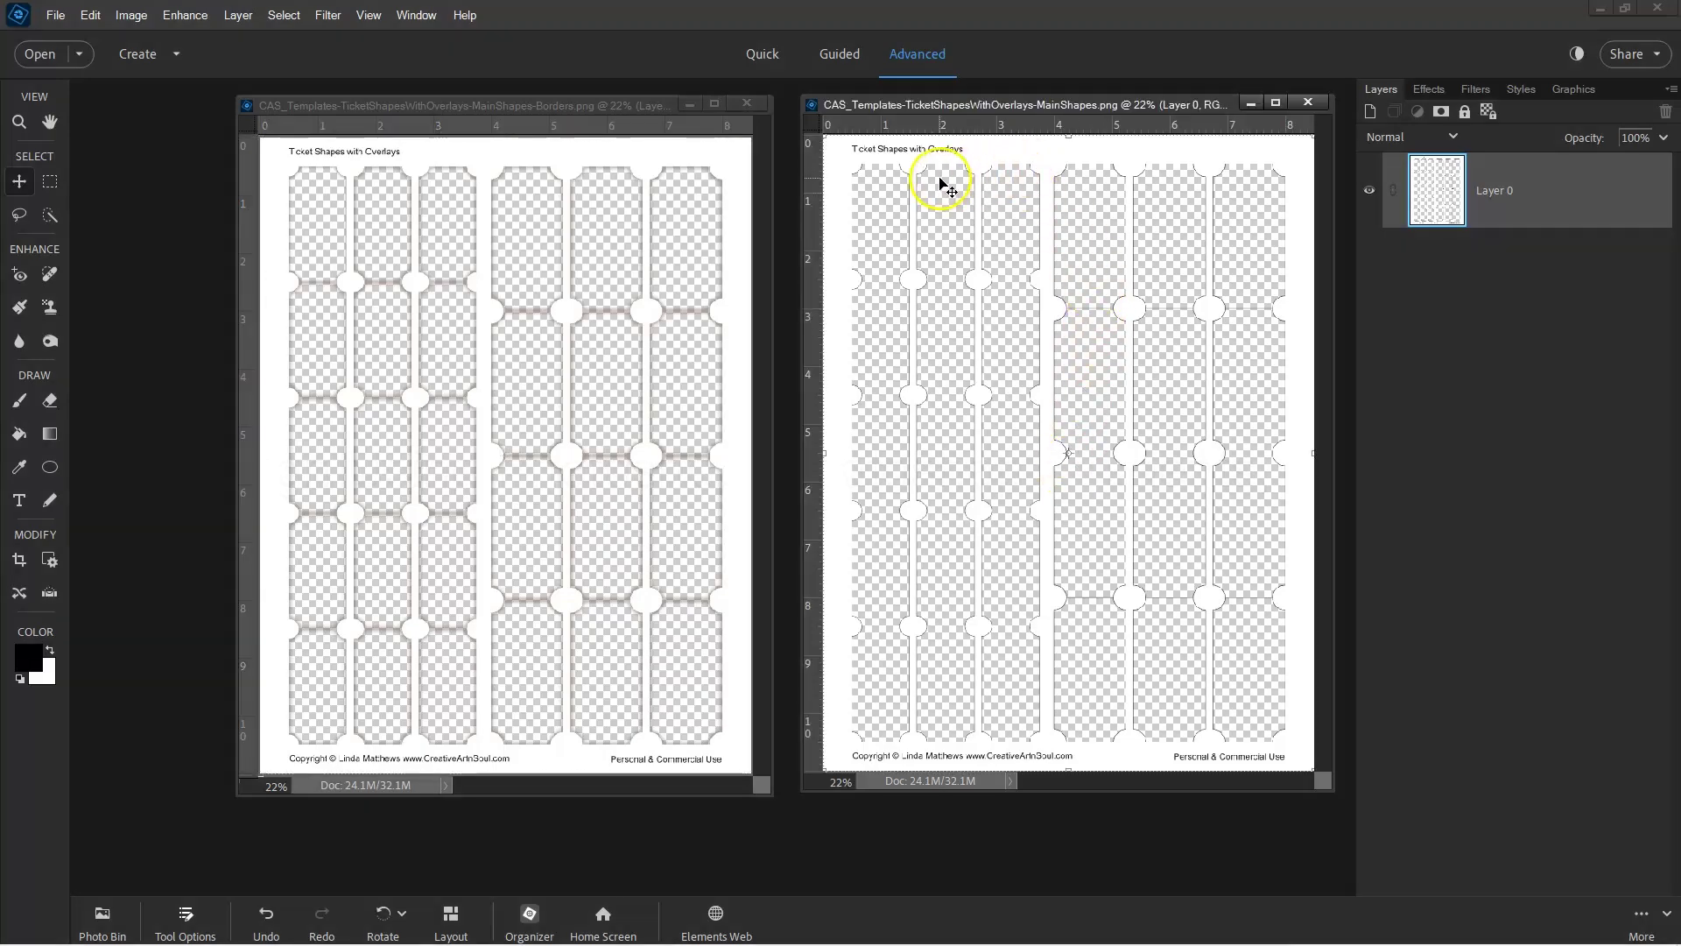
left_click(546, 287)
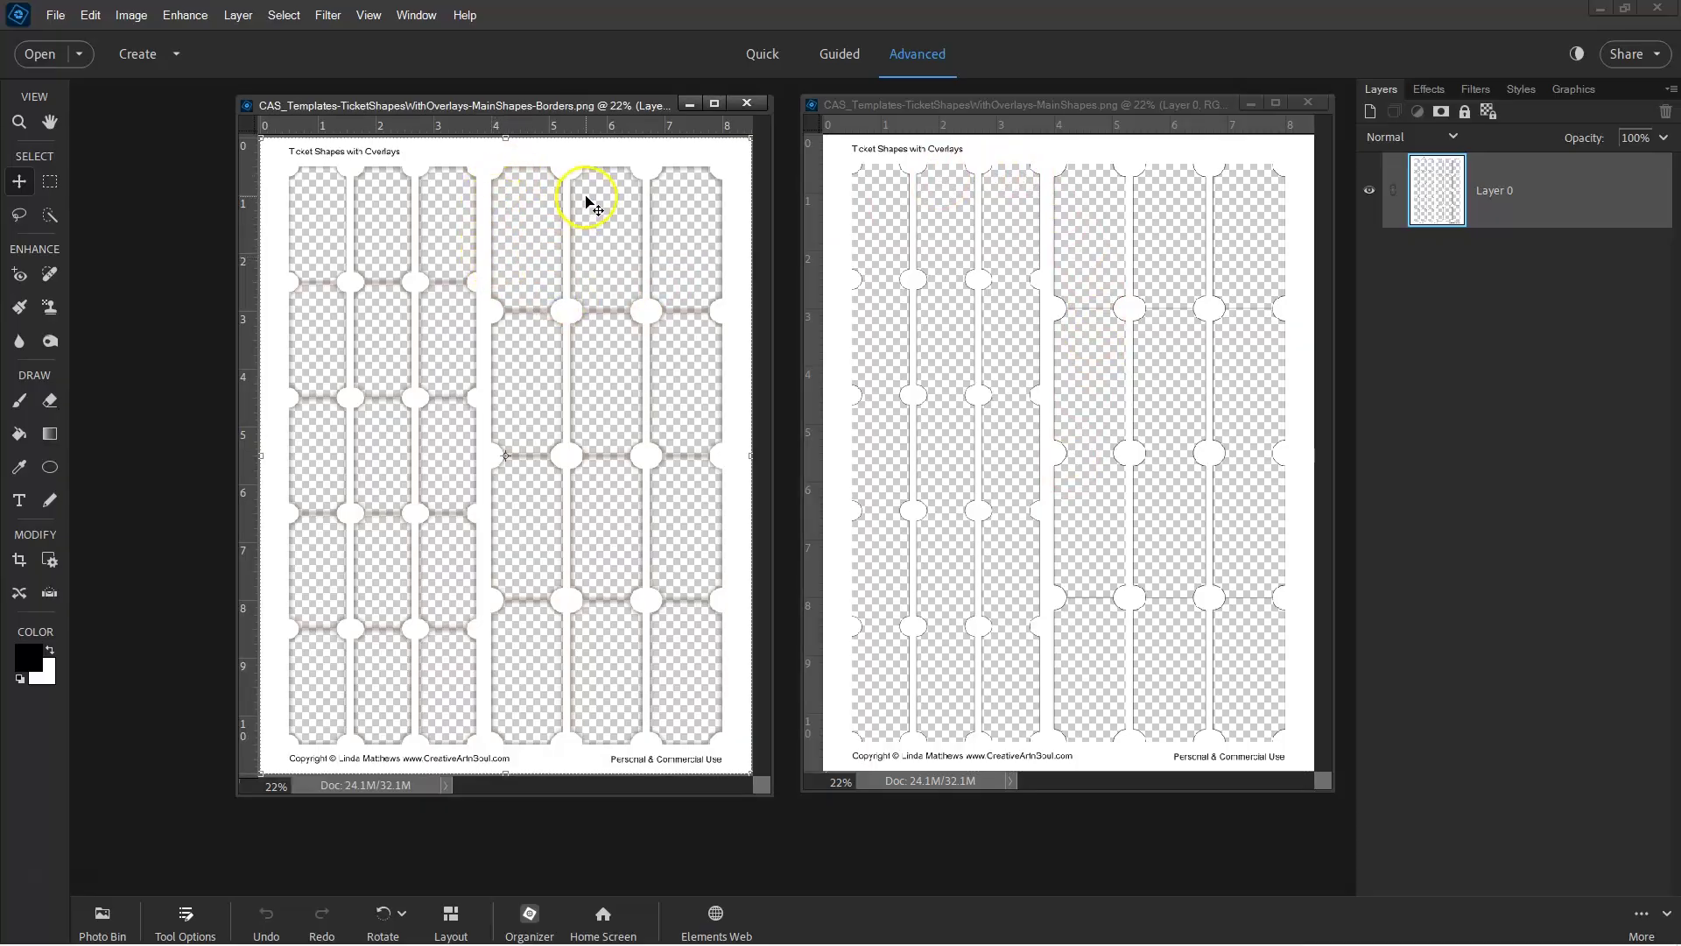
left_click(688, 106)
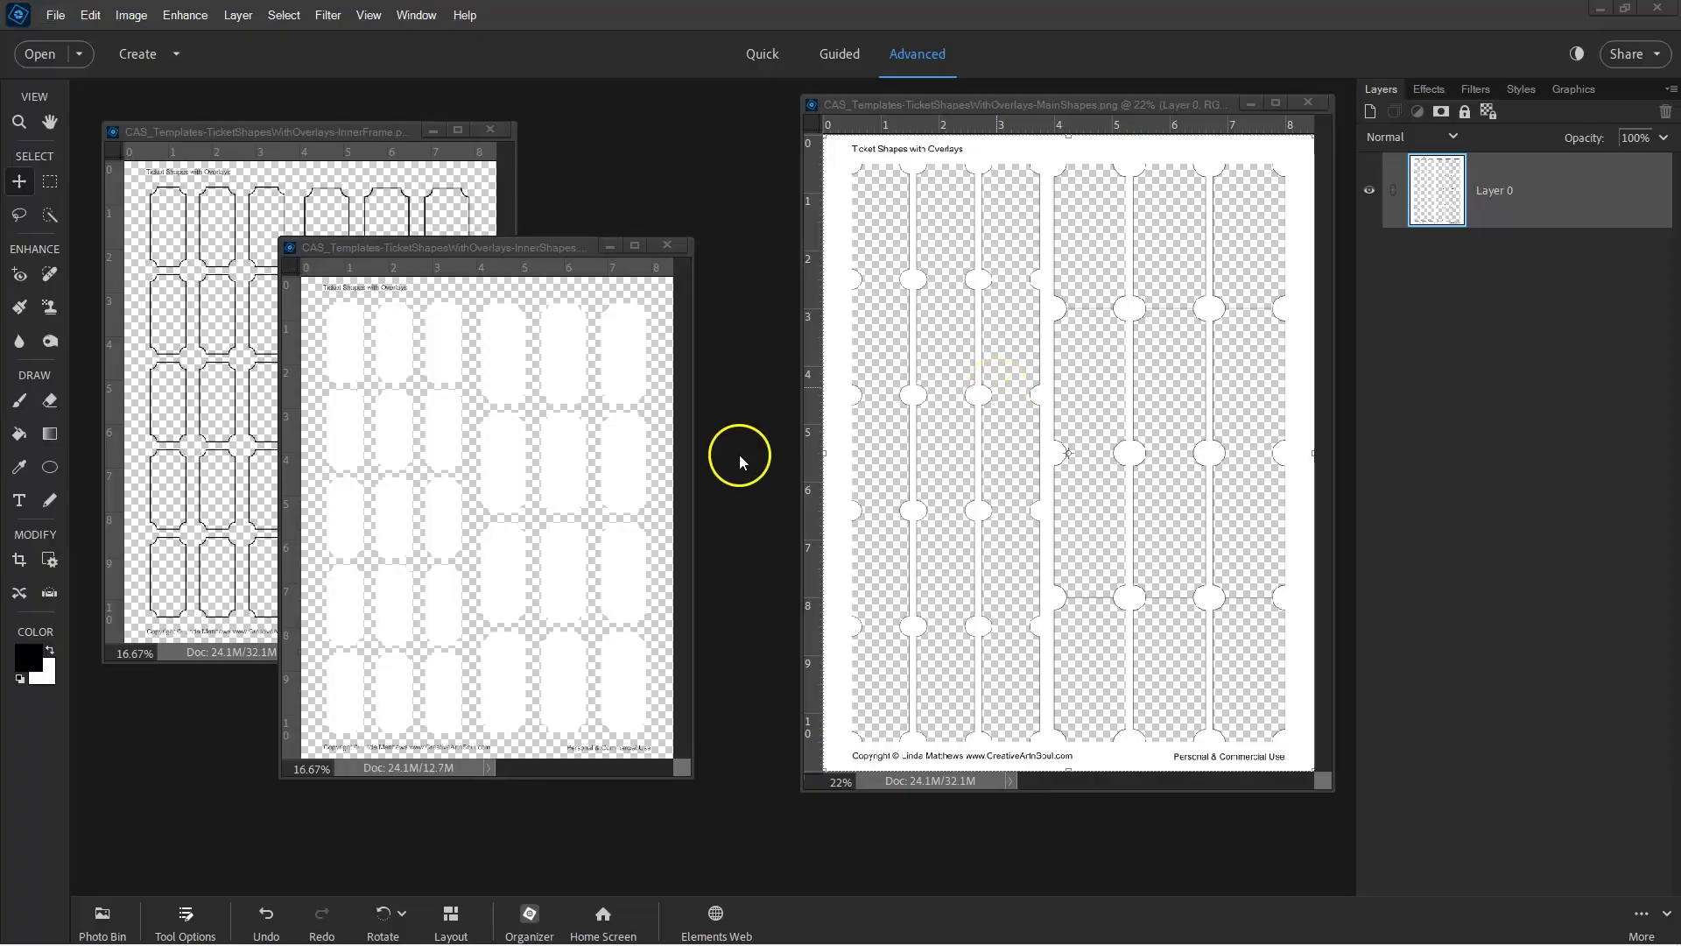
Try to copy the whole InnerShapes canvas and paste it into the MainShapes template
left_click(632, 458)
left_click(599, 362)
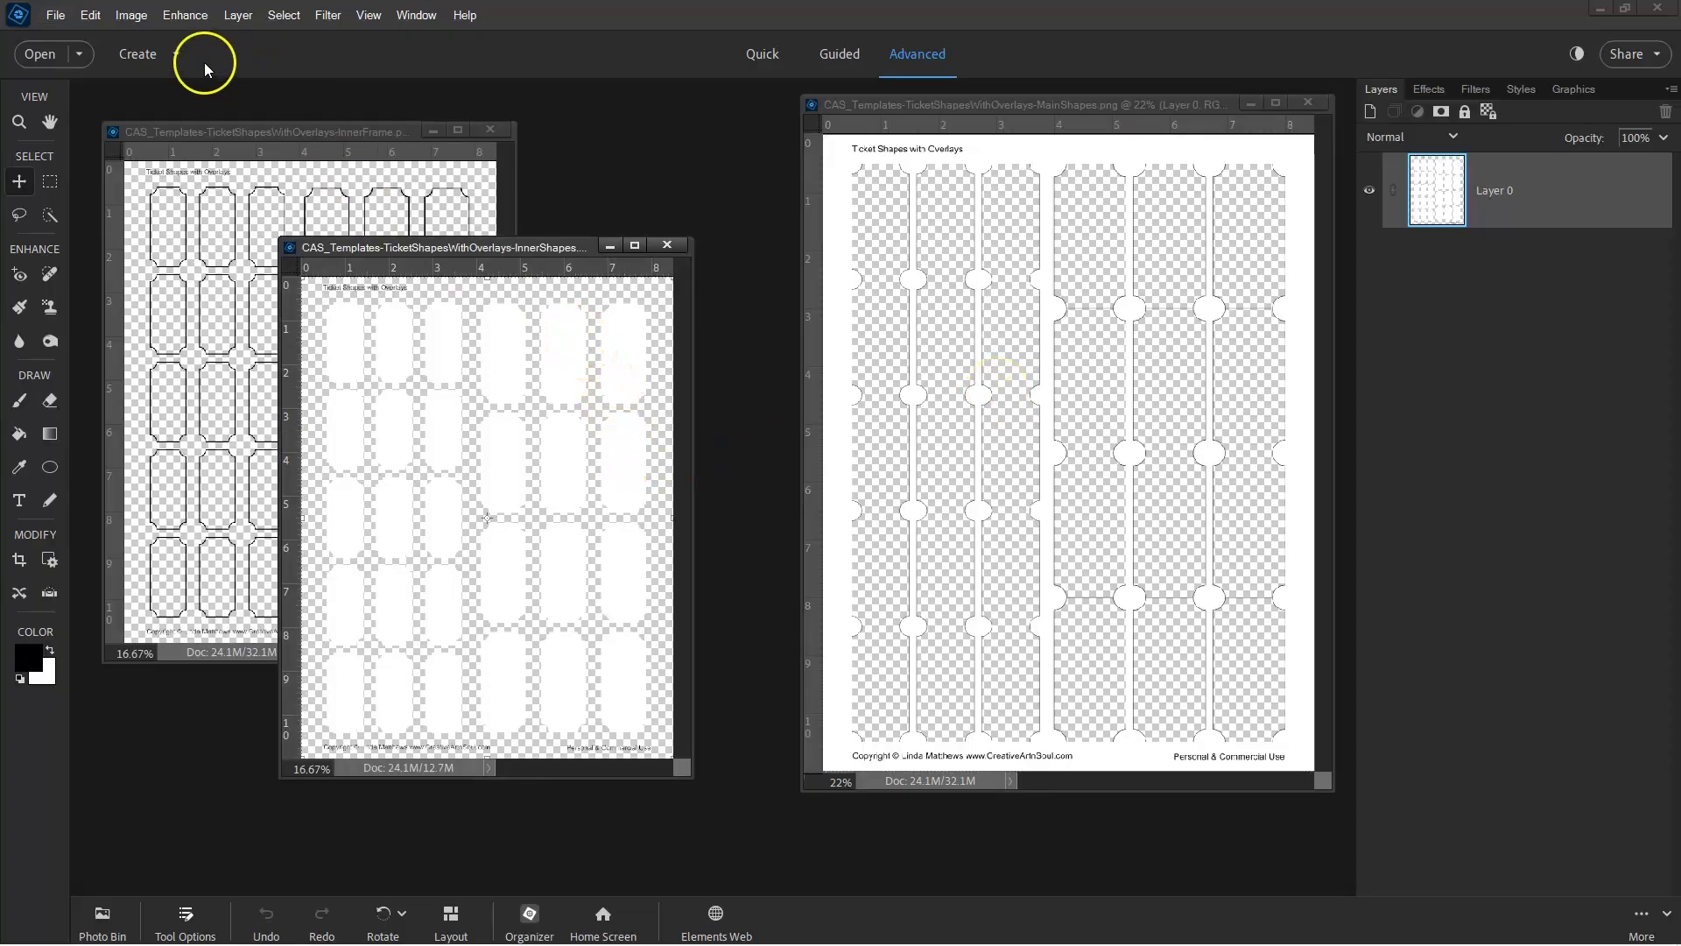
left_click(282, 16)
left_click(308, 44)
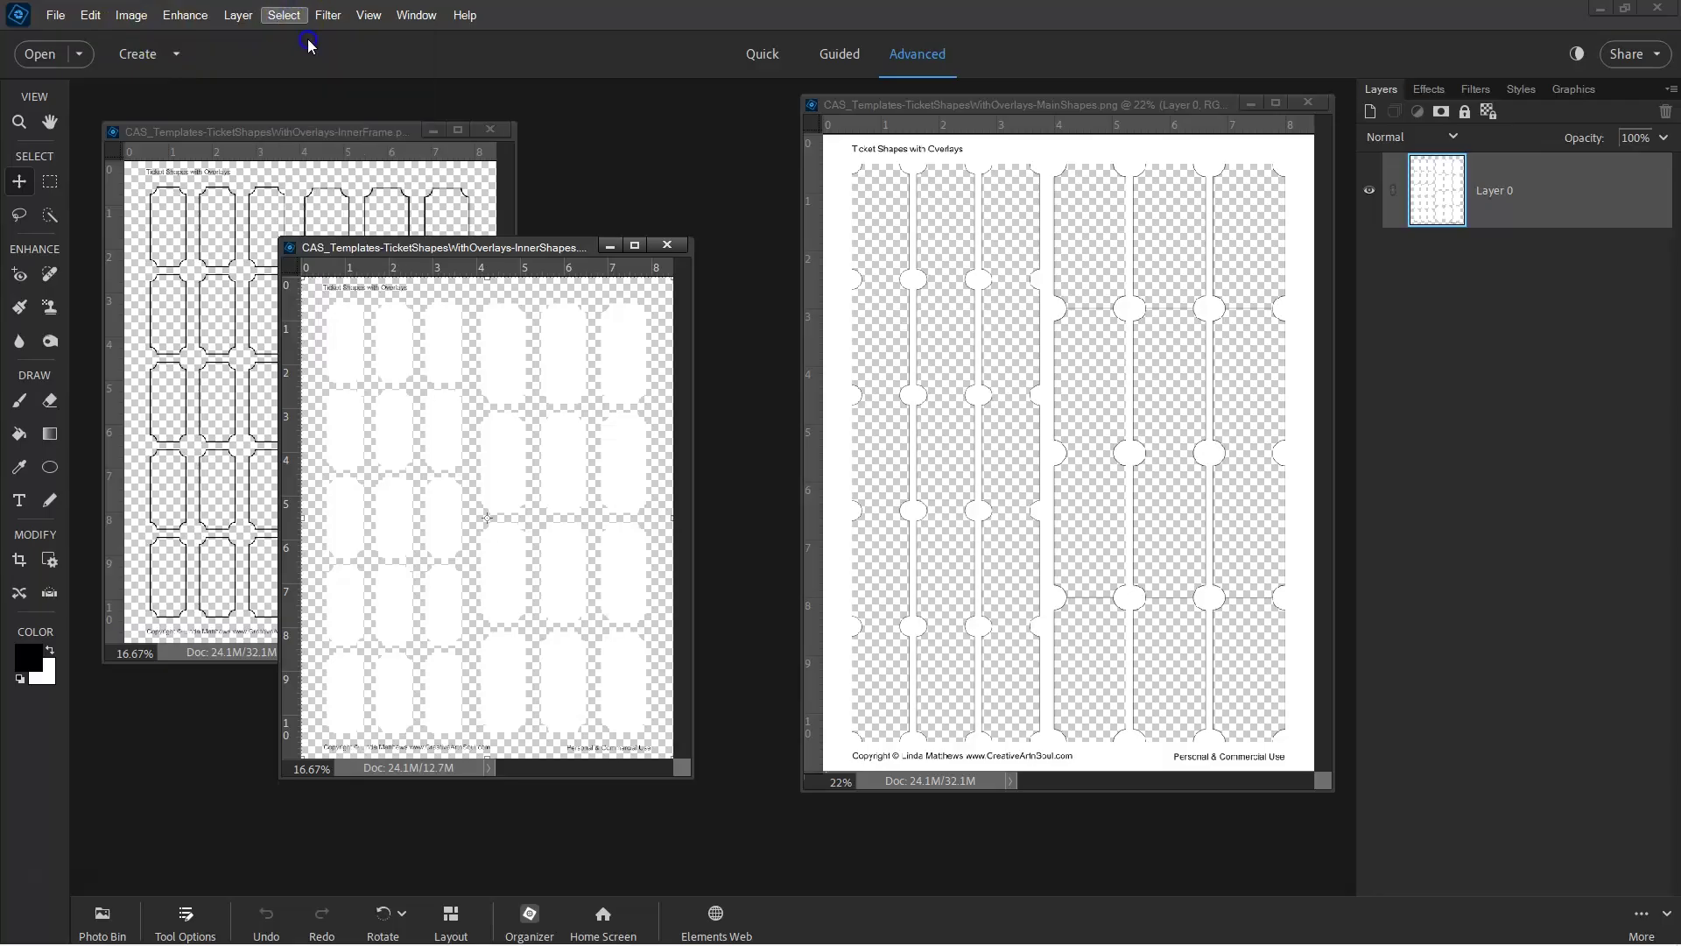
left_click(91, 15)
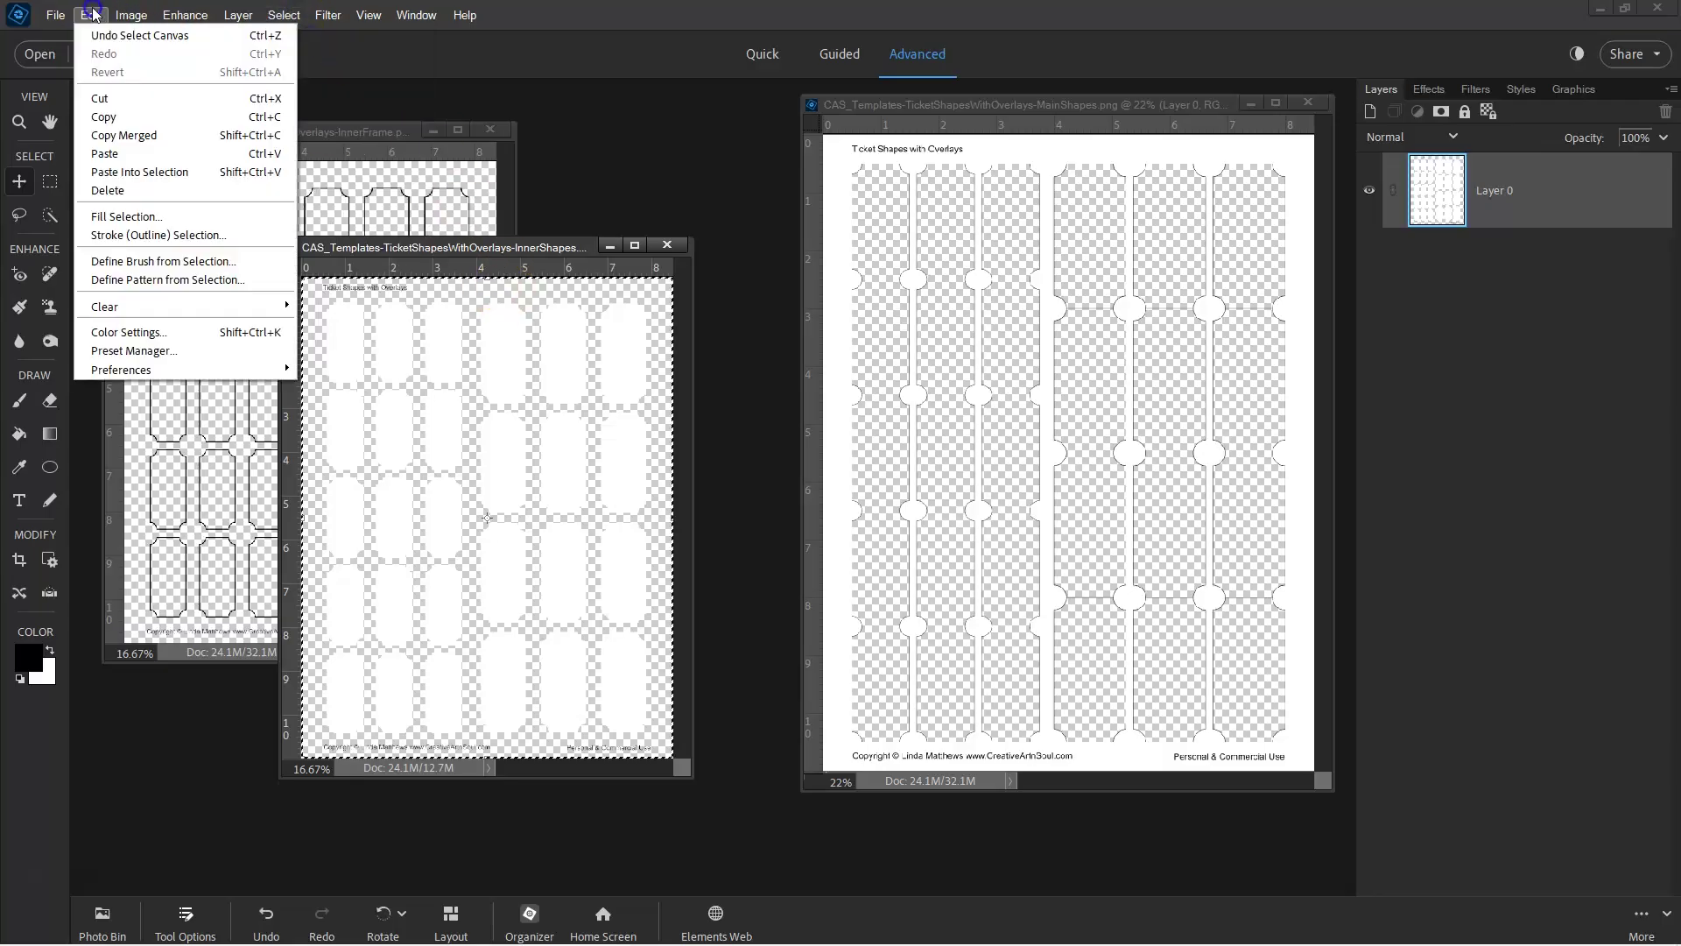
left_click(139, 118)
left_click(1002, 225)
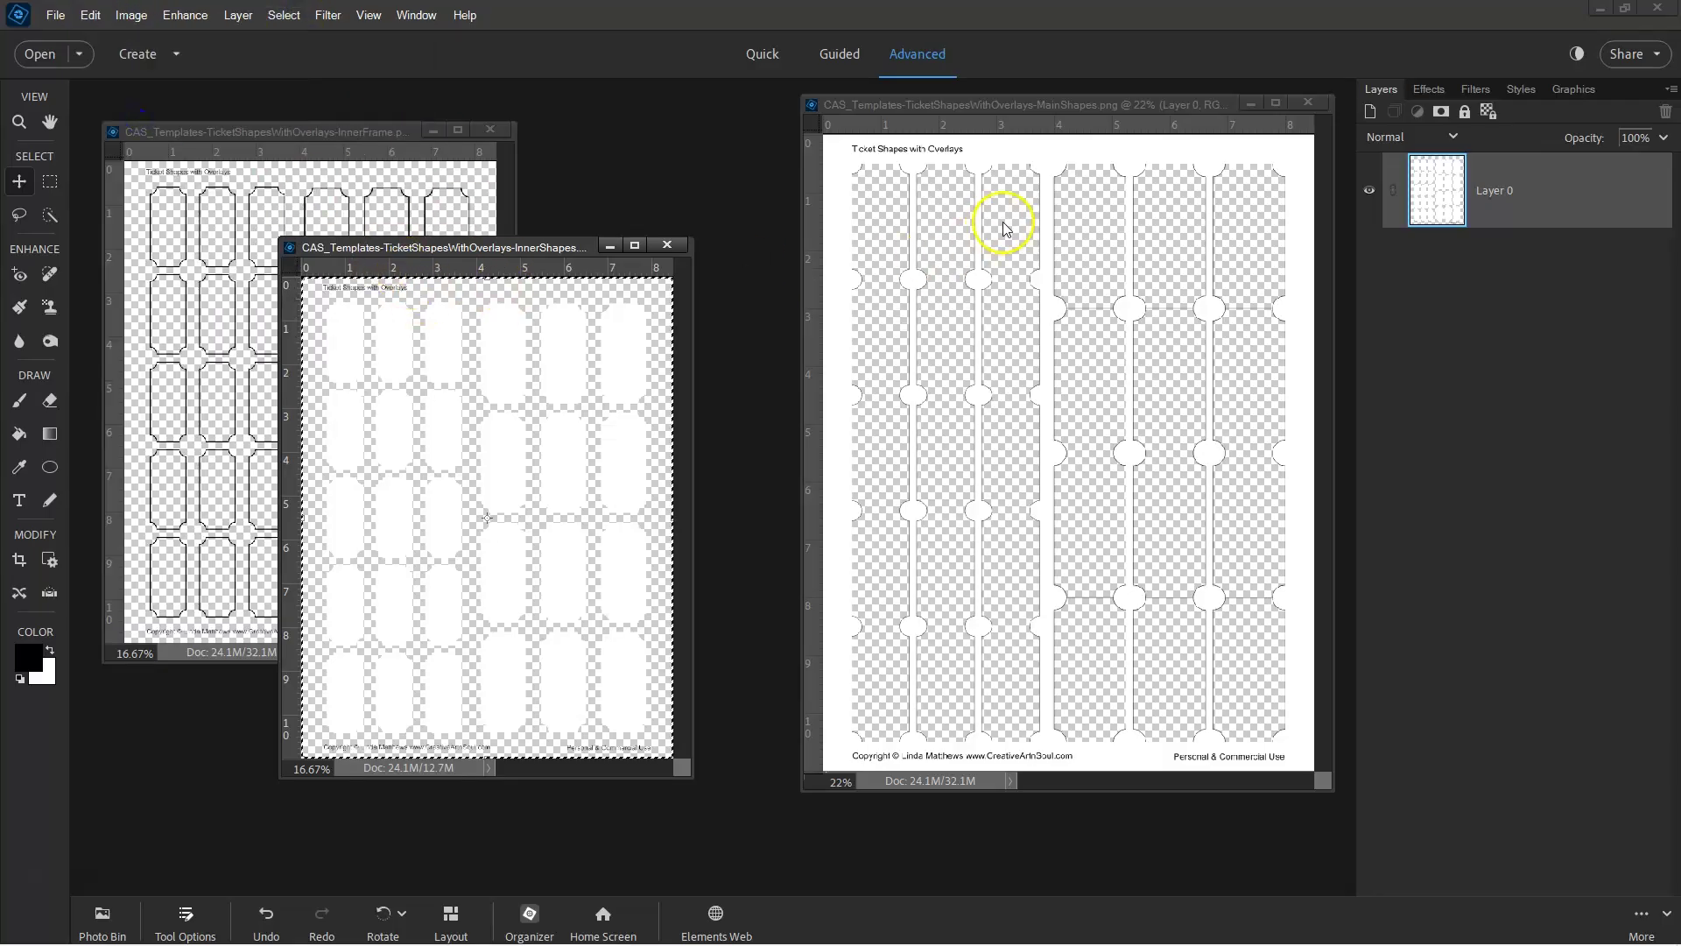
left_click(91, 16)
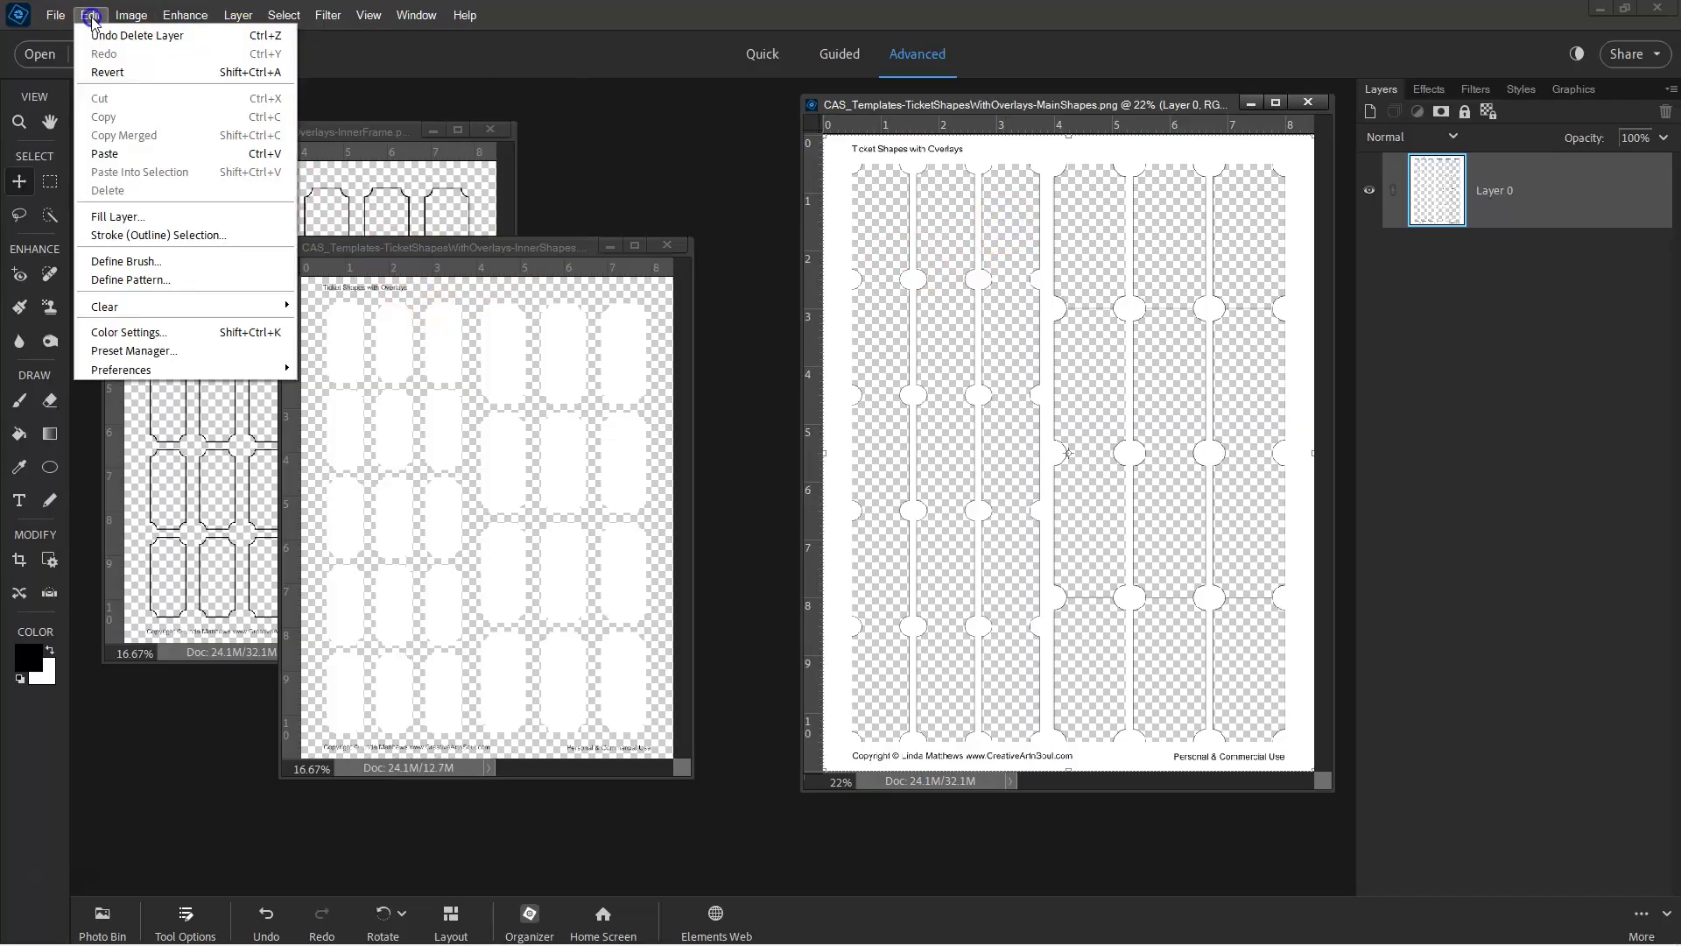
left_click(109, 153)
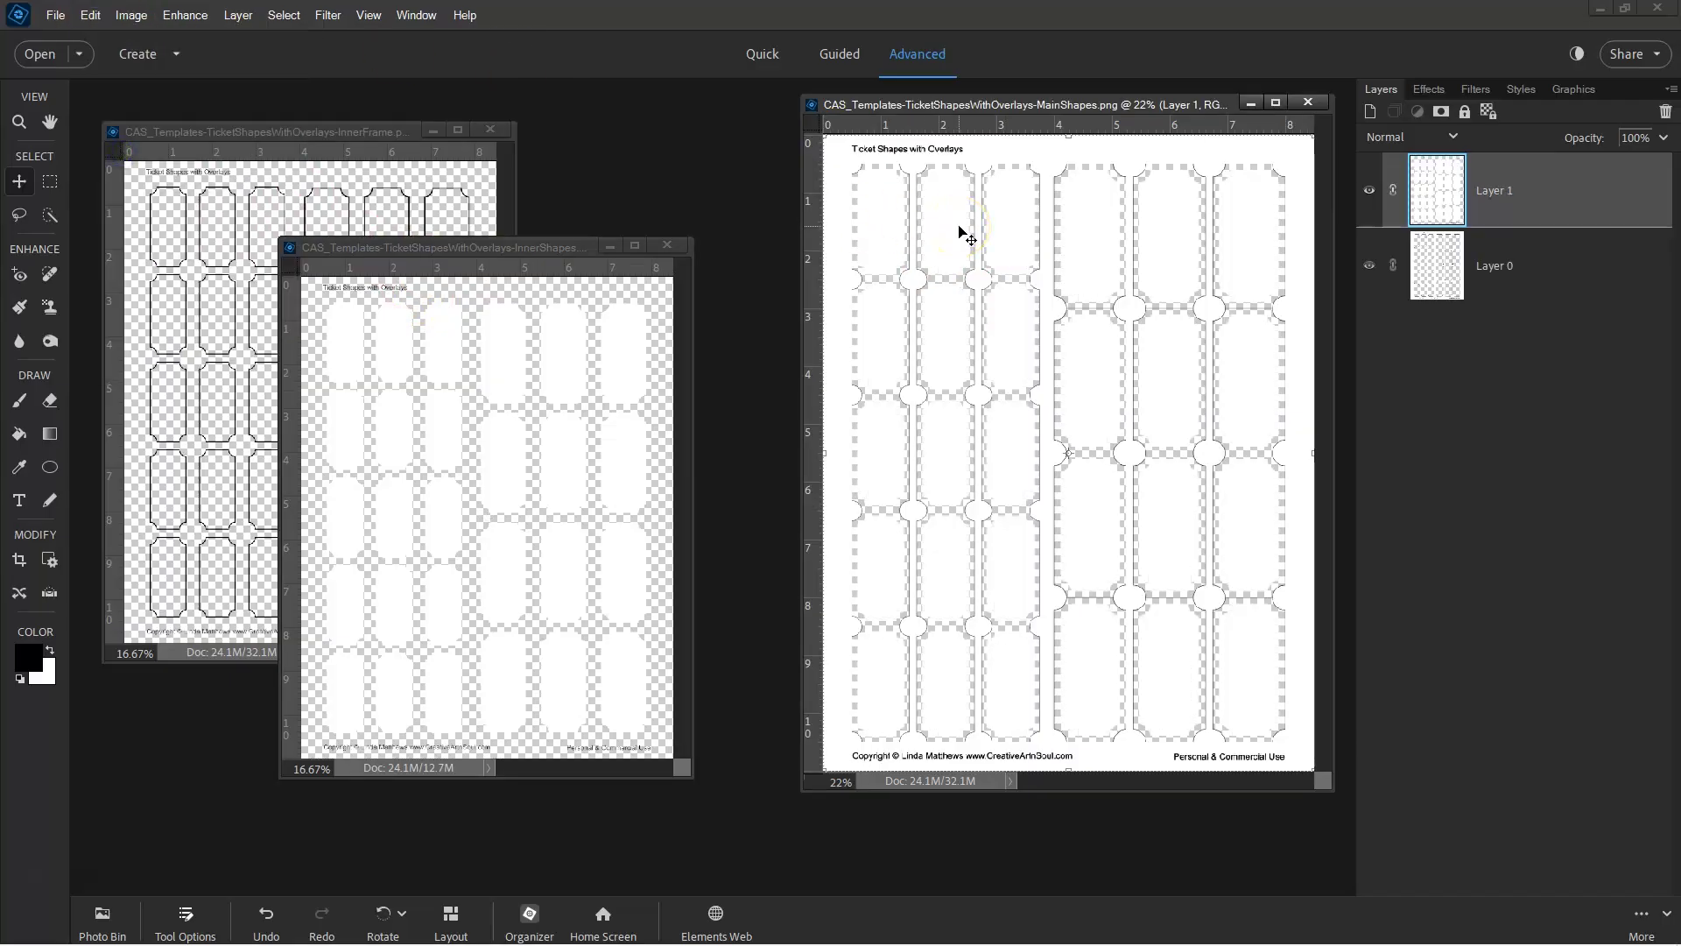
key("ctrl+z")
Copy the entire InnerShapes template into the MainShapes document, centred over the ticket shapes, and minimize the InnerShapes document
left_click(604, 392)
key("ctrl+a")
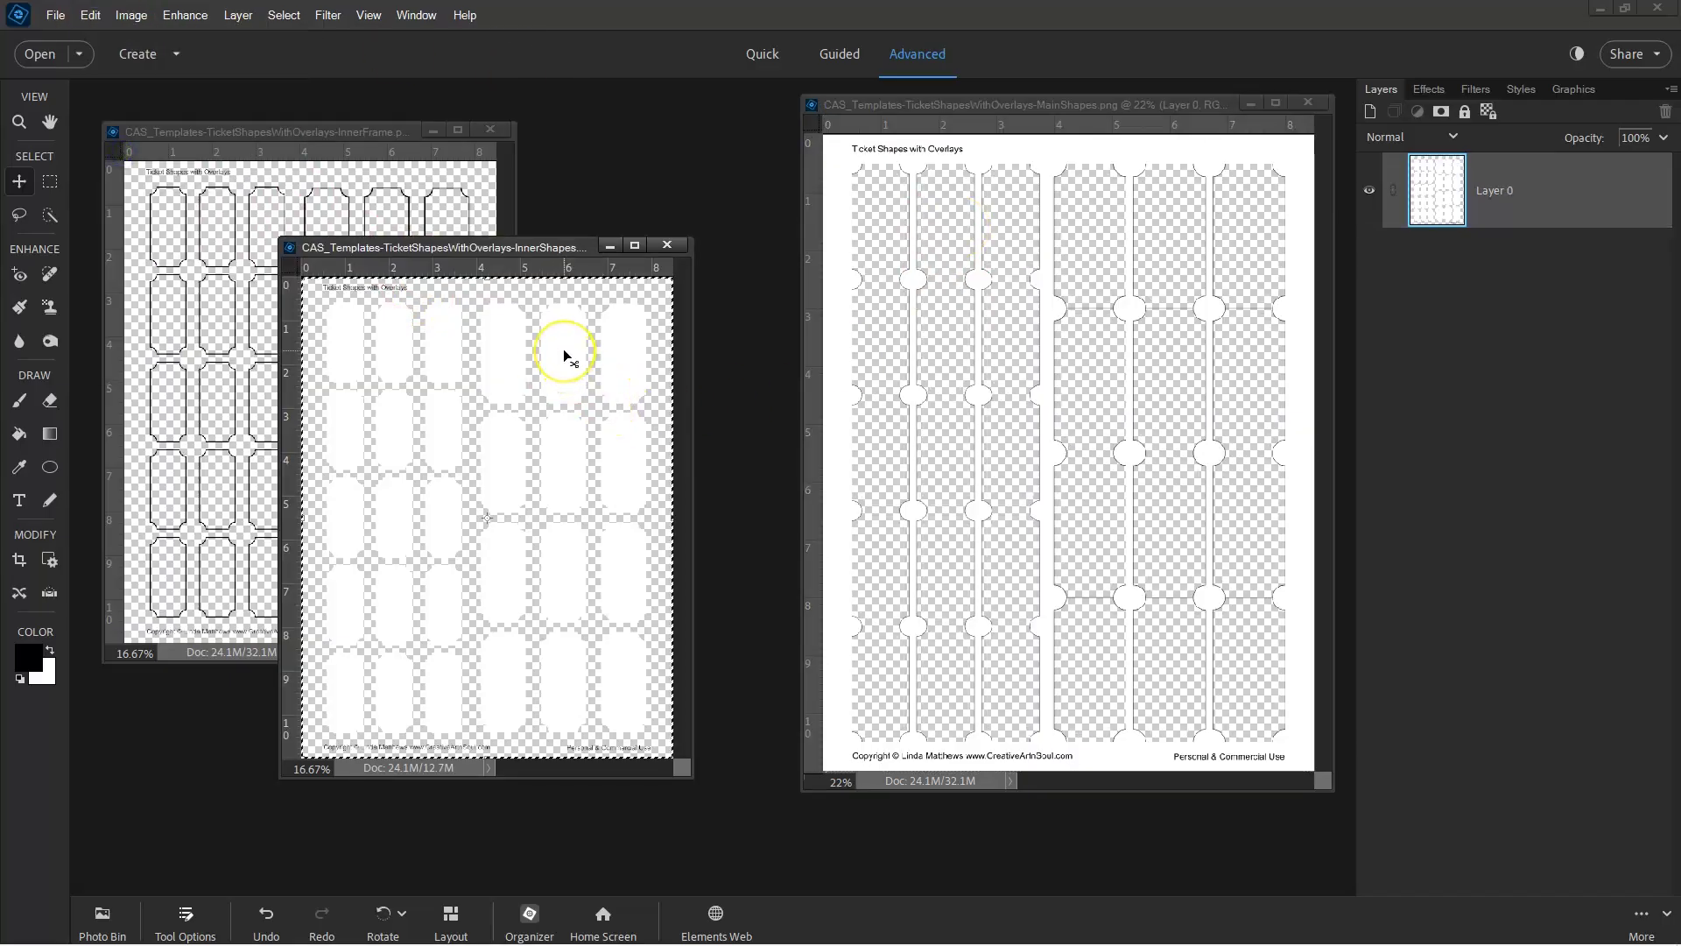
left_click_drag(564, 350, 1160, 276)
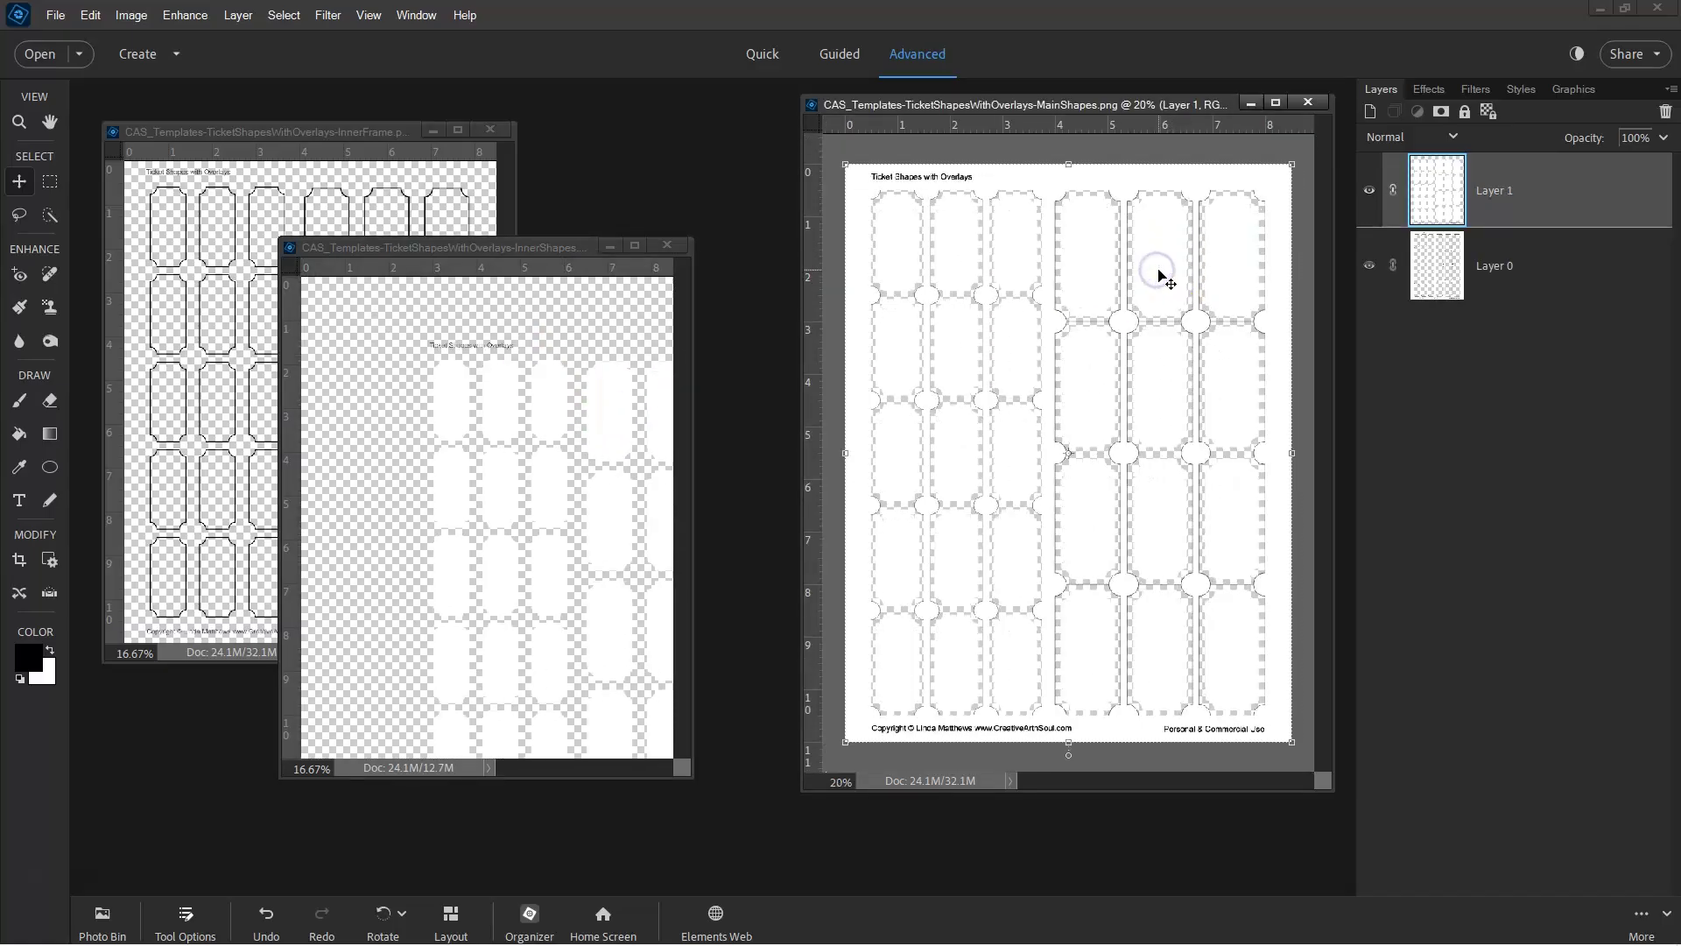
key("ctrl+0")
left_click(1434, 197)
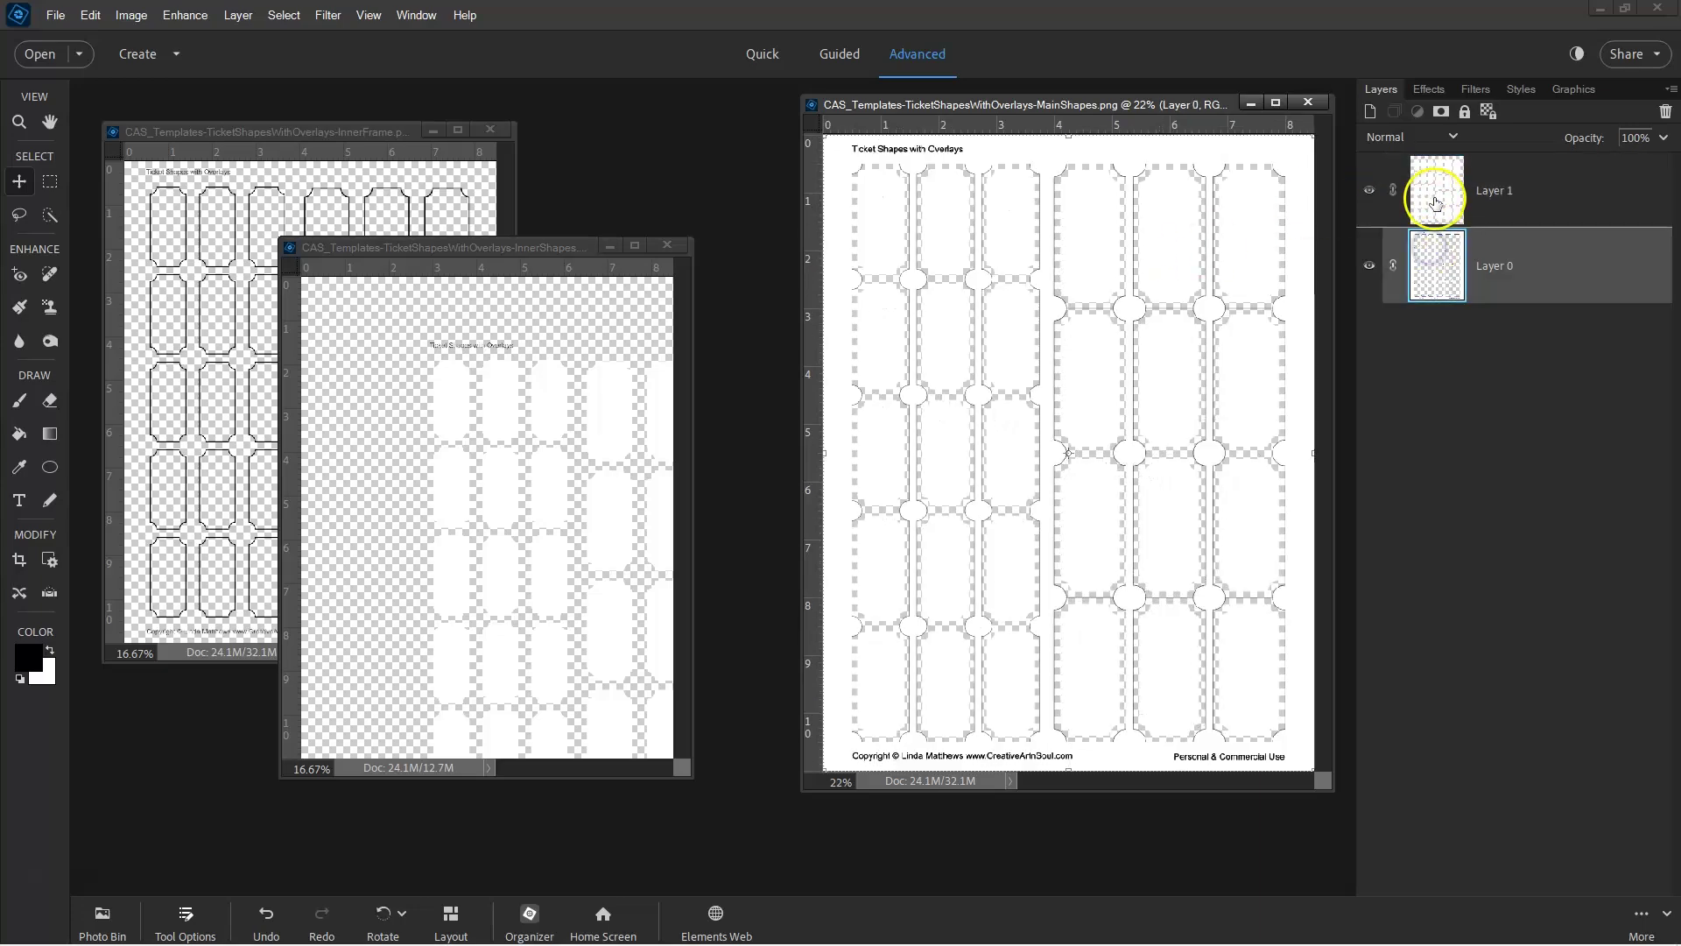
left_click(611, 246)
Add the InnerFrame outlines to the MainShapes document as the top layer, centred on the page, and minimize the InnerFrame document
left_click(352, 371)
left_click_drag(361, 133, 600, 150)
left_click_drag(602, 308, 1118, 377)
scroll(1117, 376, "down", 1)
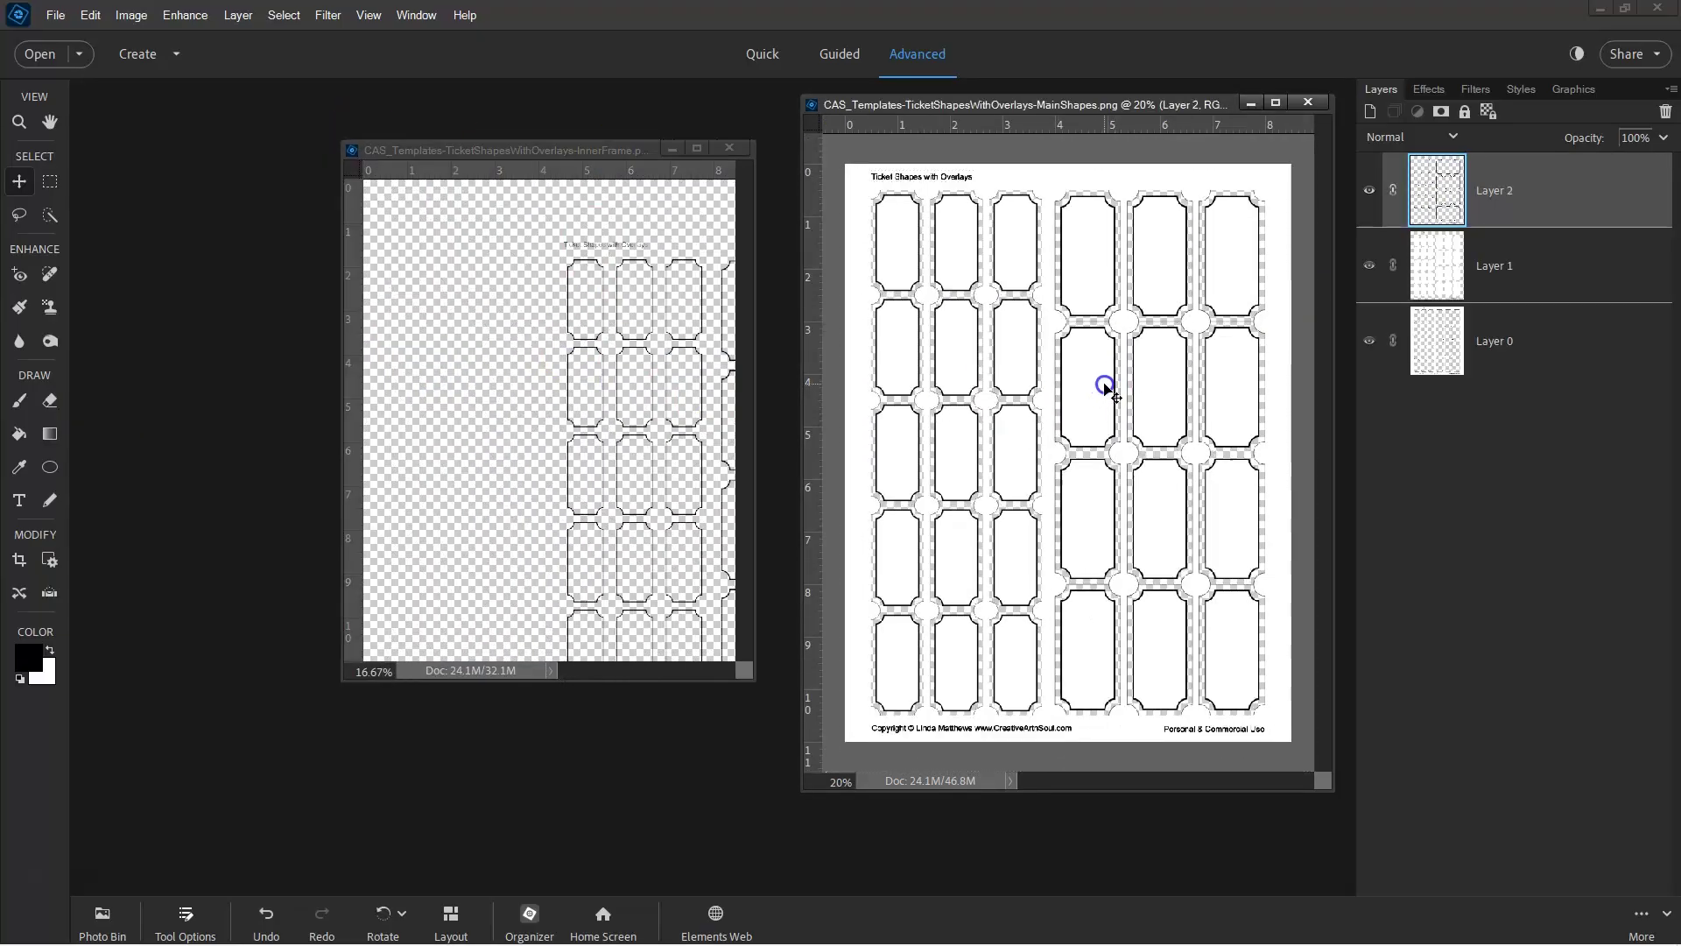
scroll(1160, 351, "up", 1)
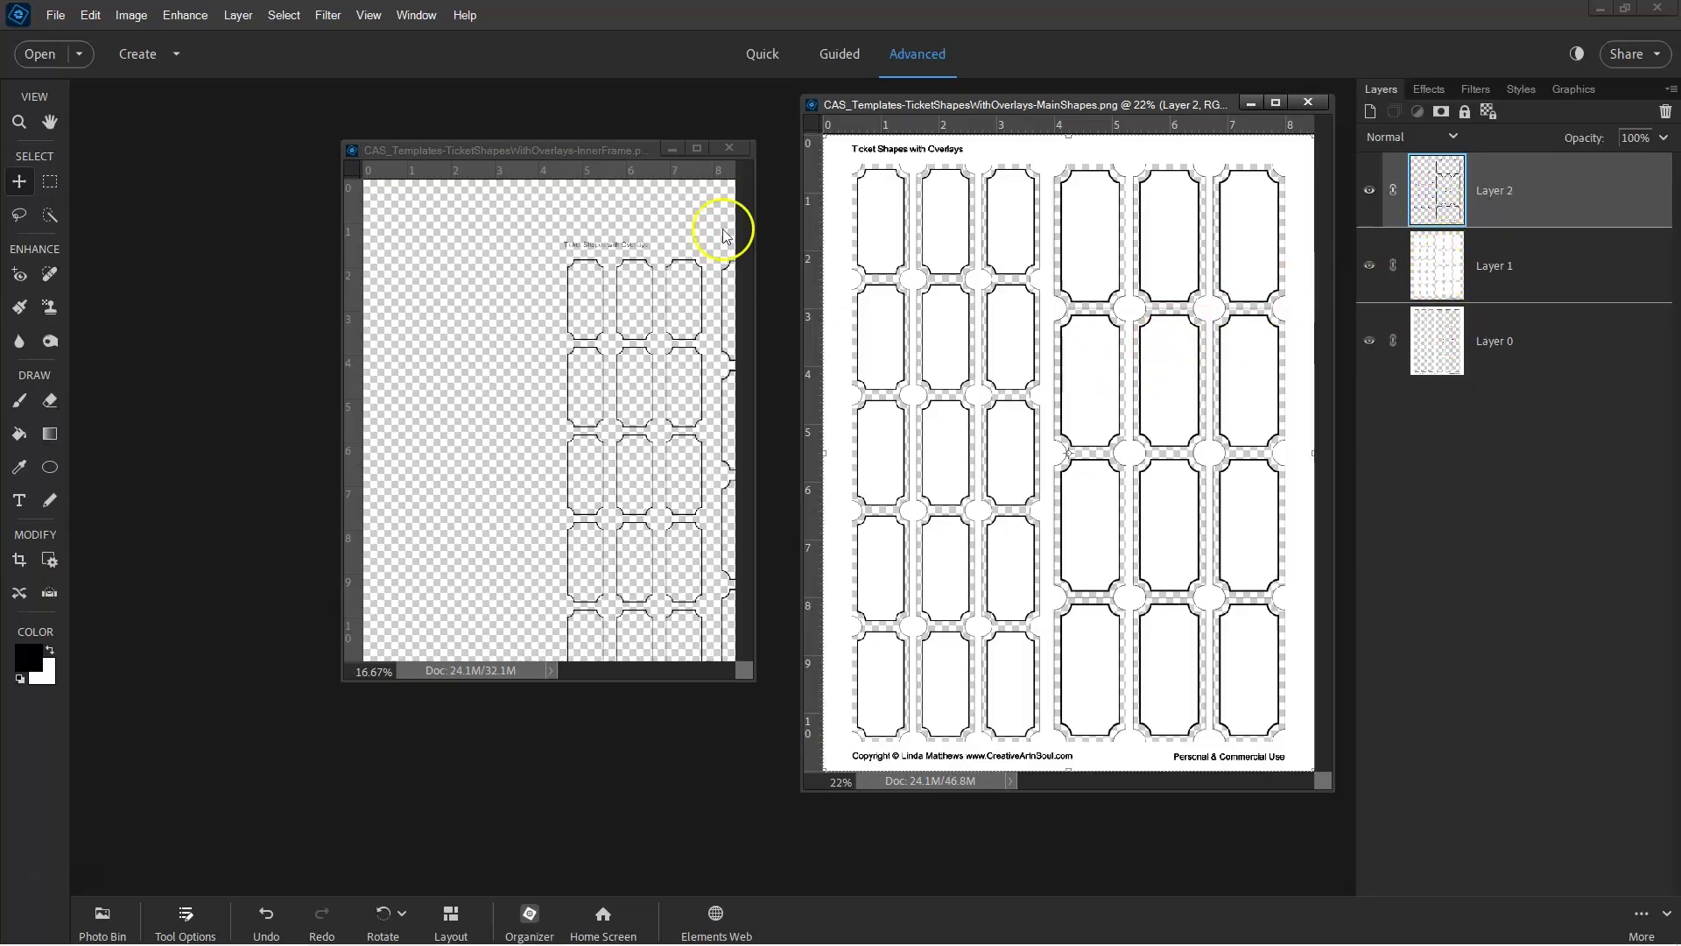
left_click(674, 145)
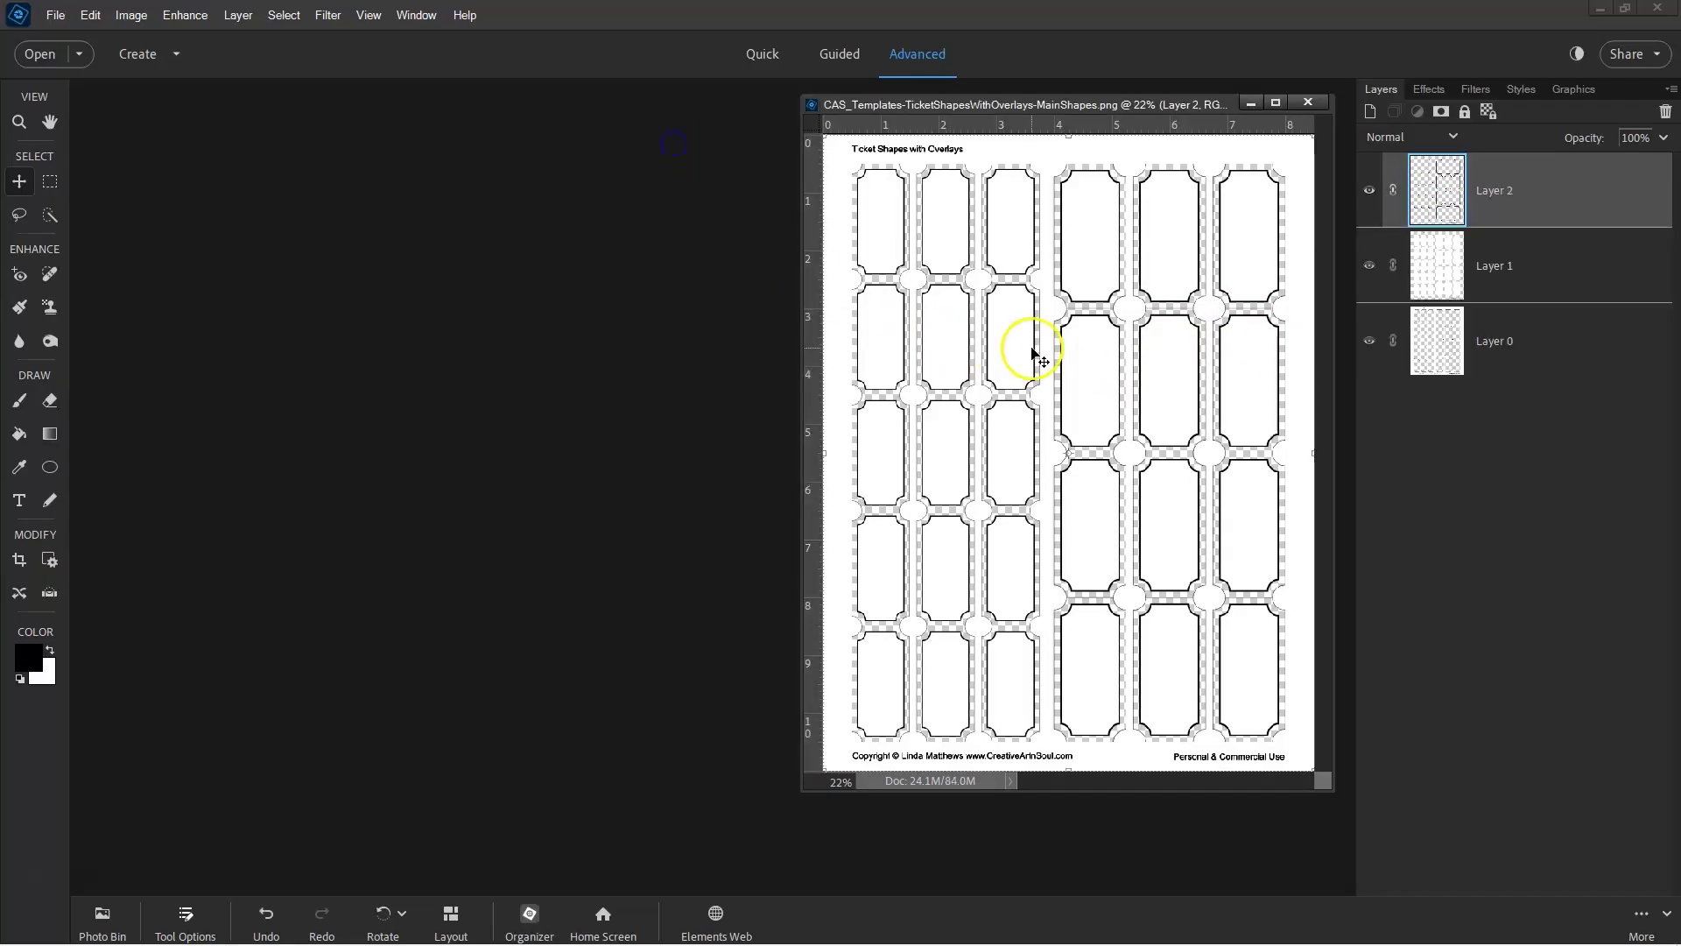
Add the yellow watercolor paper 09.jpg beneath all template layers and enlarge it to the full page height
left_click_drag(514, 349, 1055, 359)
left_click_drag(1441, 197, 1460, 456)
scroll(1174, 525, "down", 2)
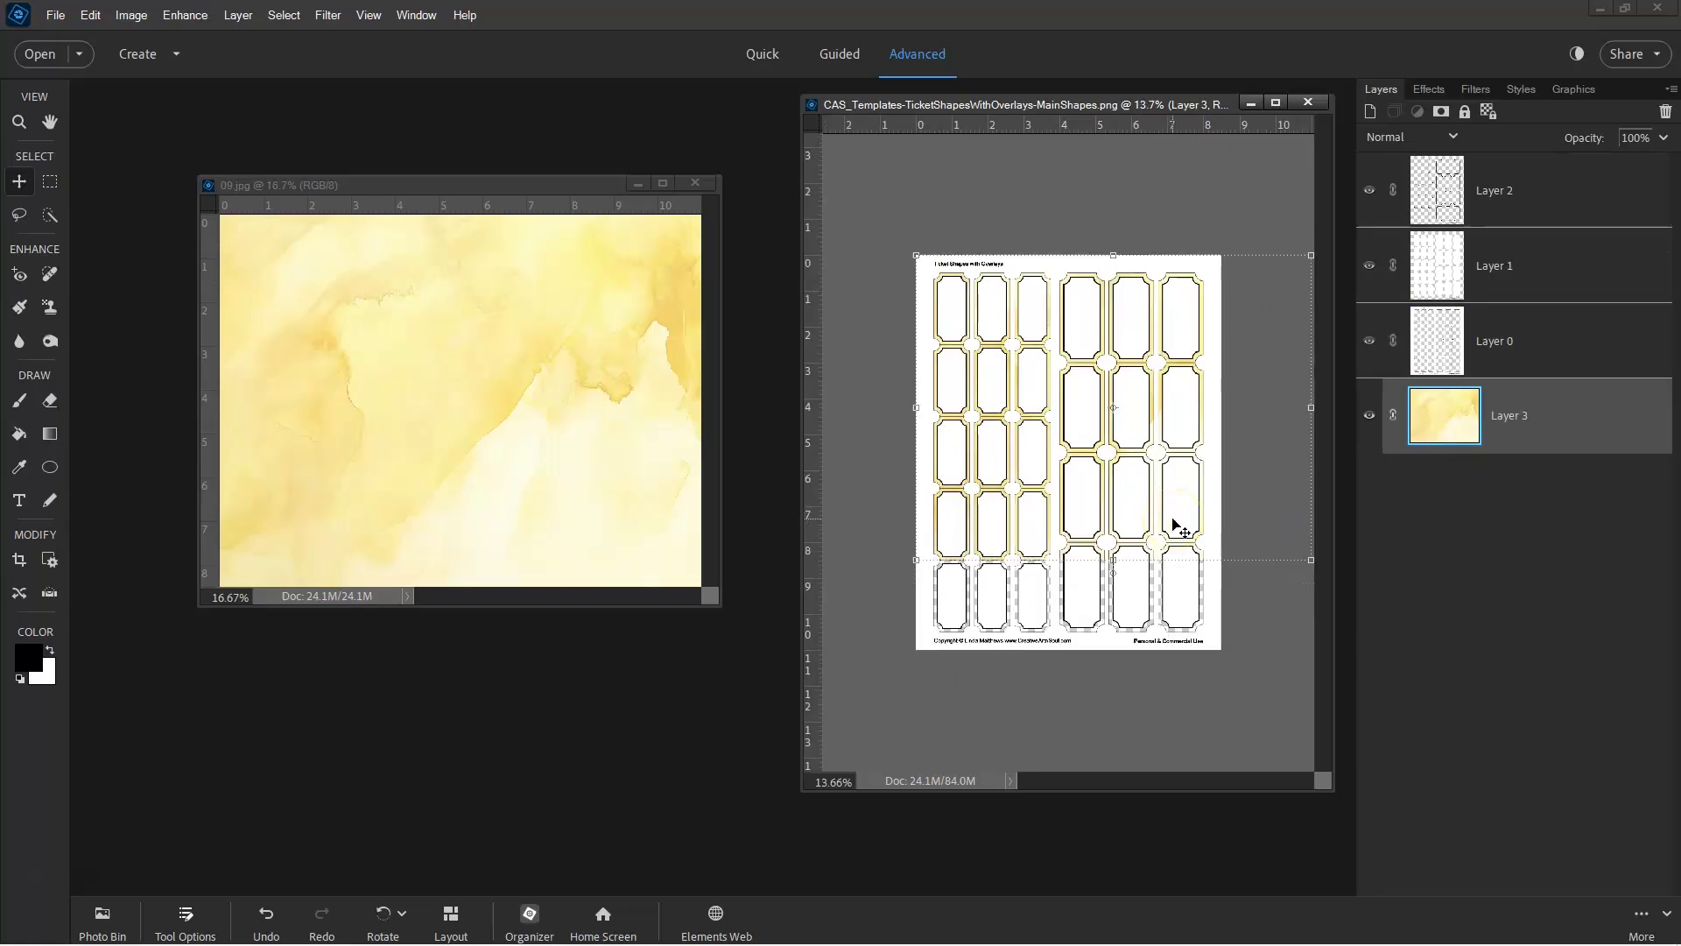
left_click_drag(914, 558, 804, 658)
left_click(1250, 662)
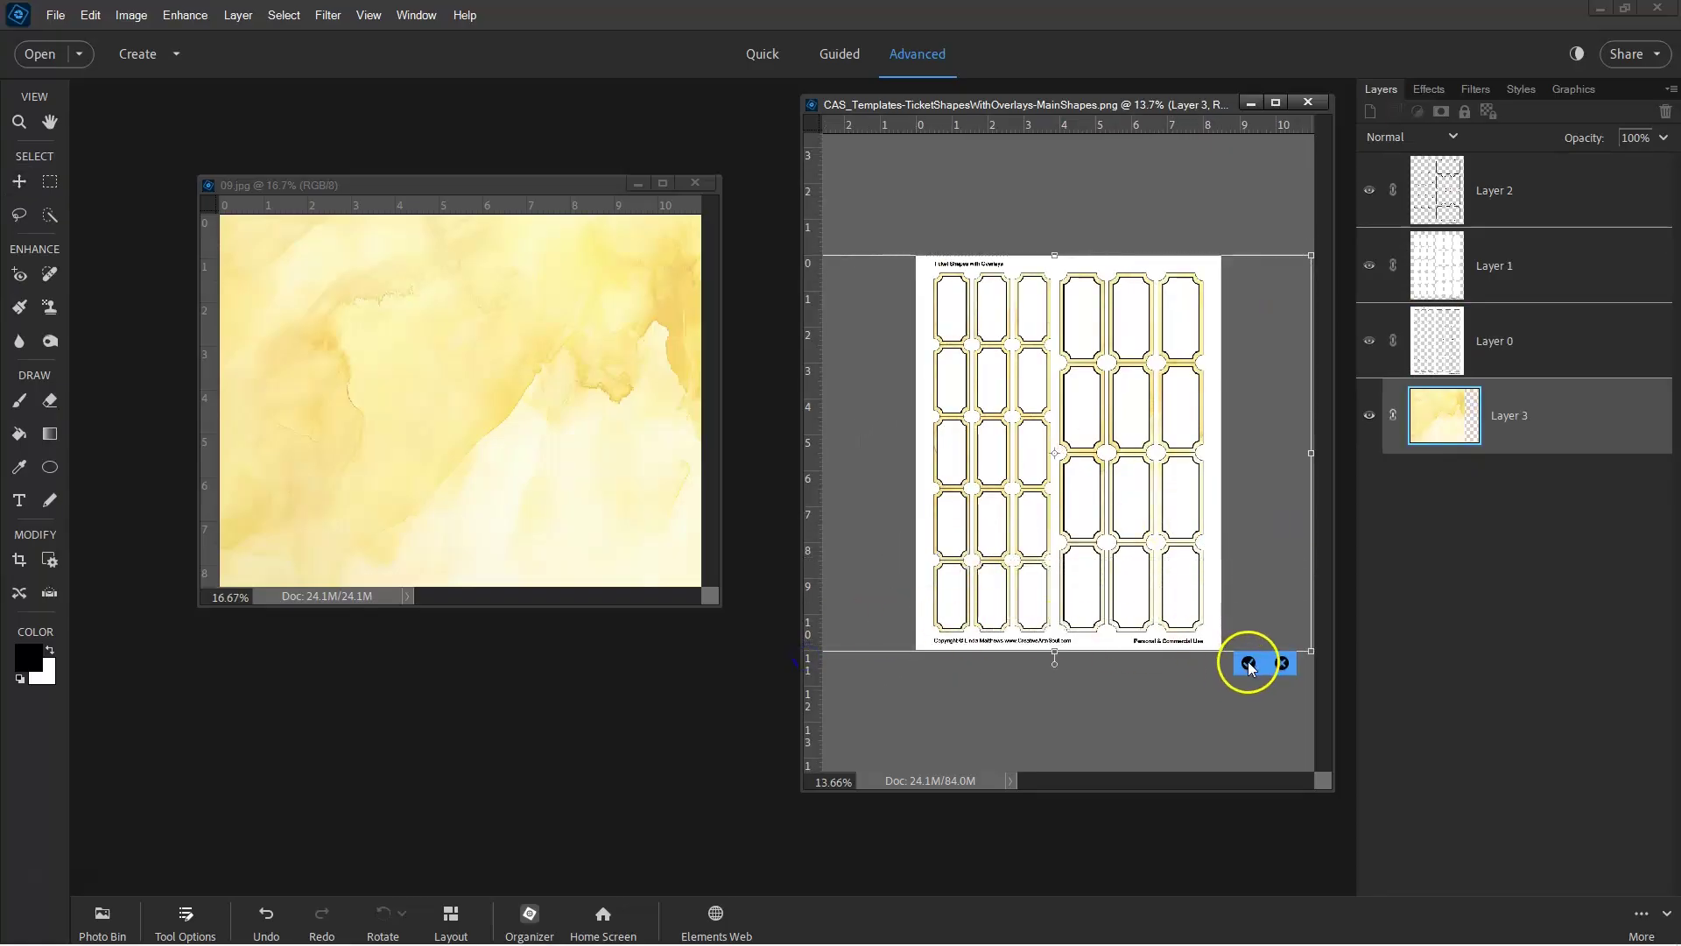
Shift the yellow paper sideways so it fills only the large tickets' borders, and close 09.jpg
scroll(1105, 524, "up", 2)
left_click_drag(1030, 514, 1058, 491)
scroll(1051, 486, "up", 1)
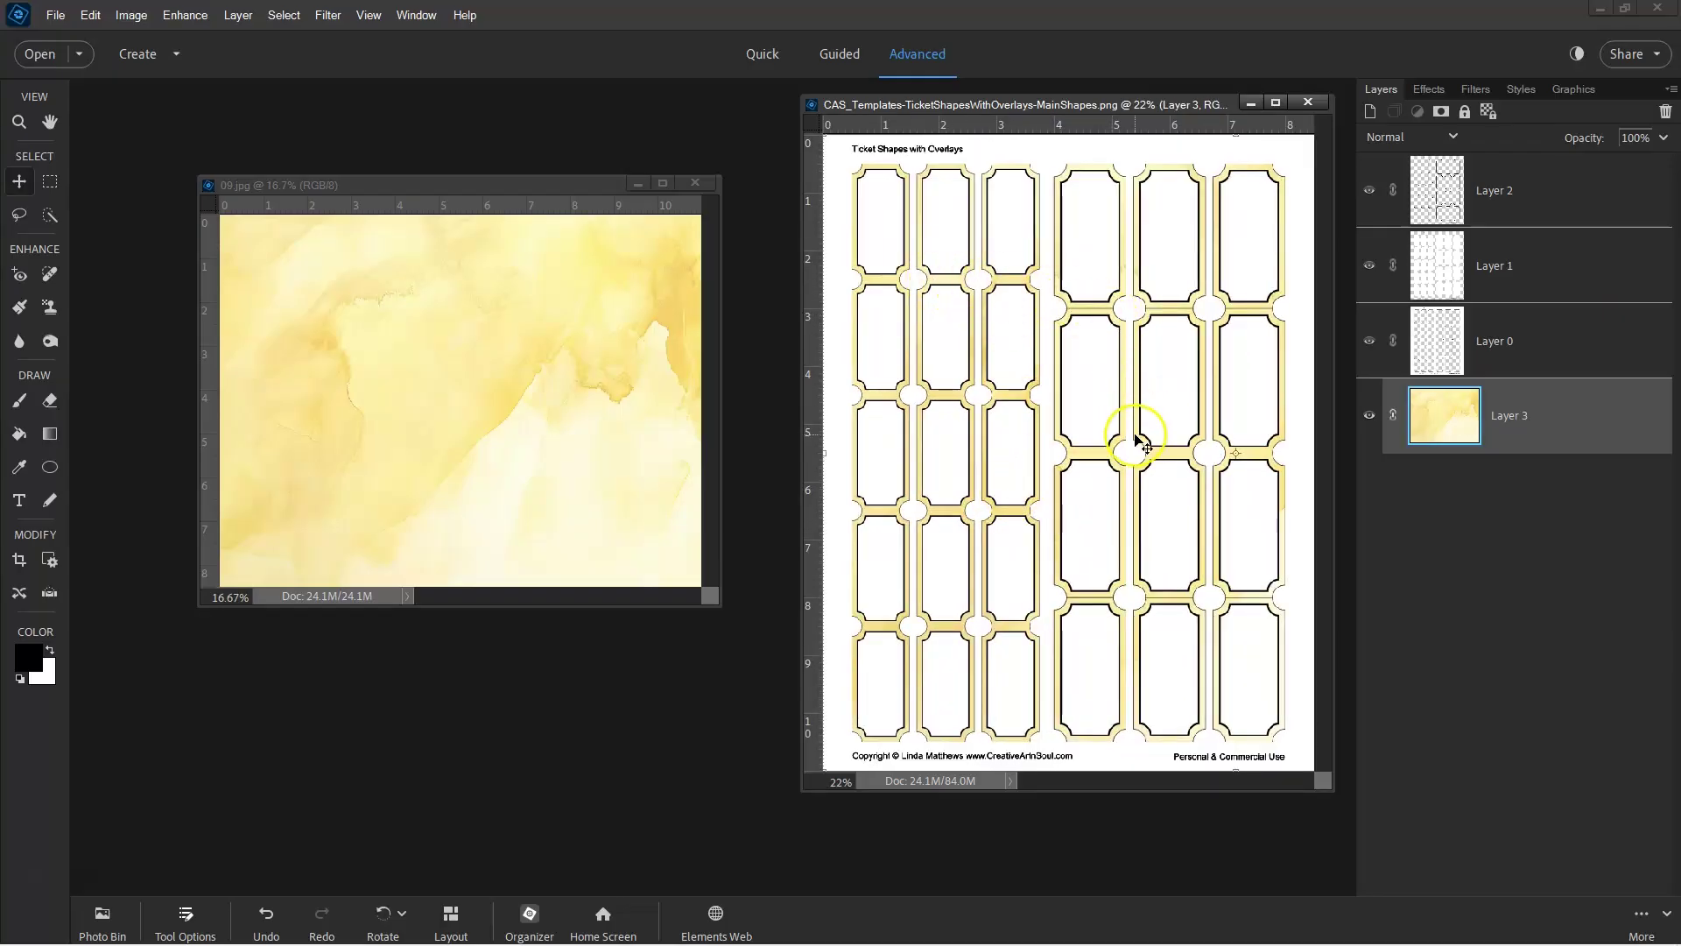
key("ctrl+shift+e")
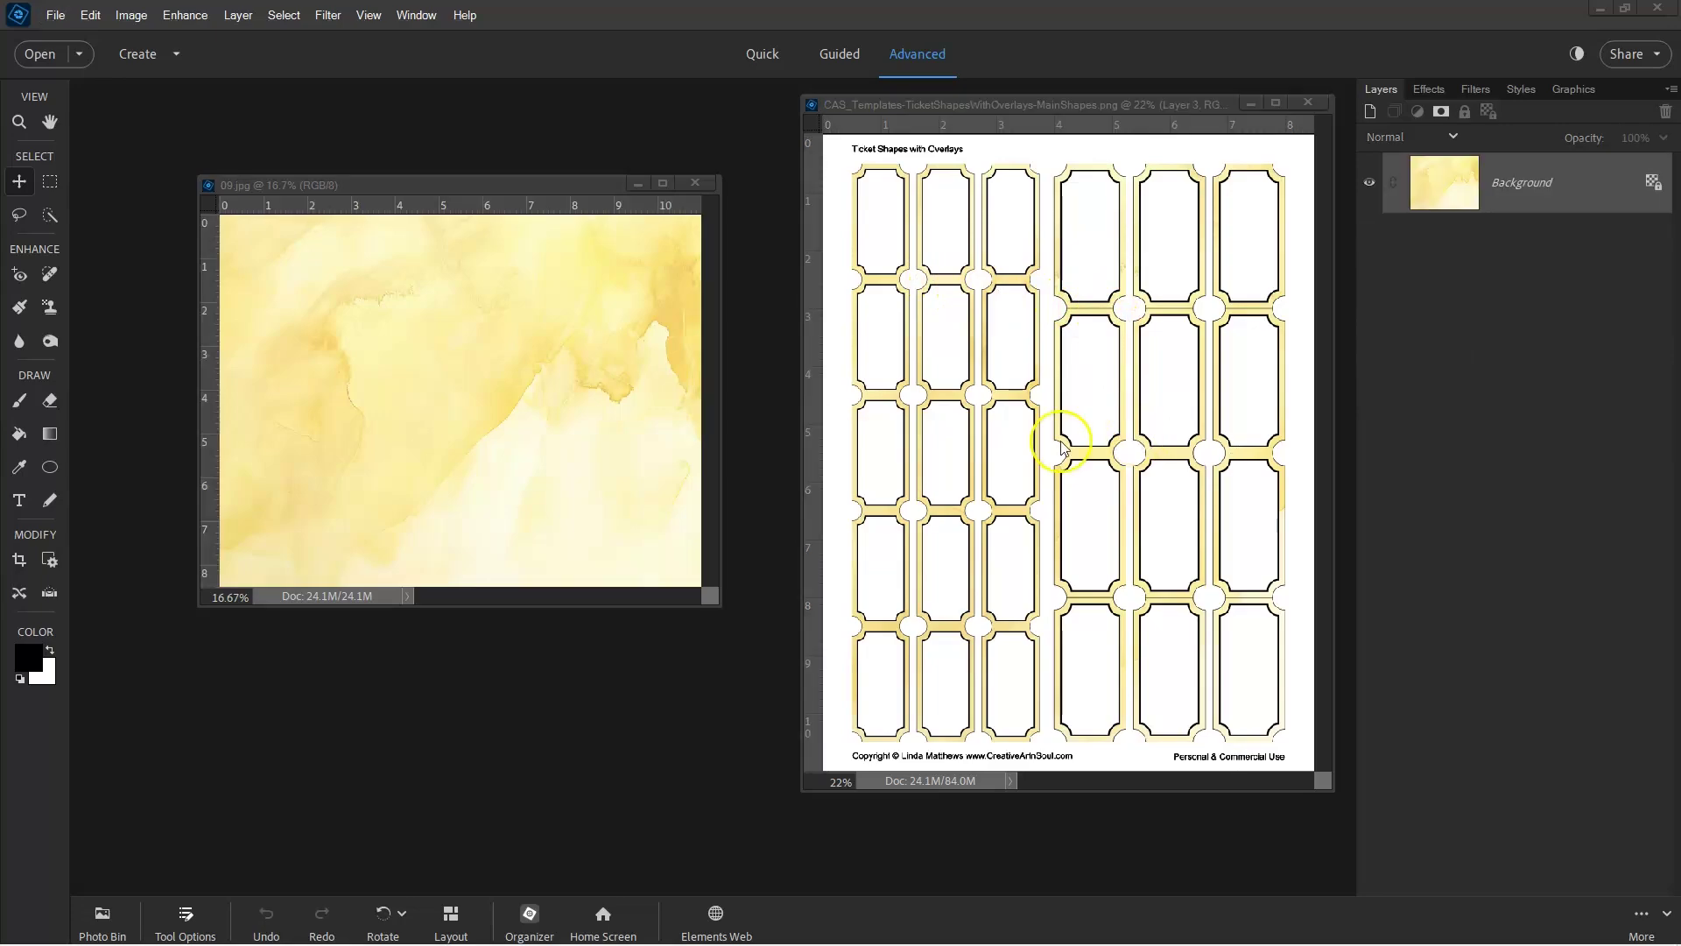
left_click(696, 183)
key("ctrl+minus")
left_click_drag(898, 351, 1105, 354)
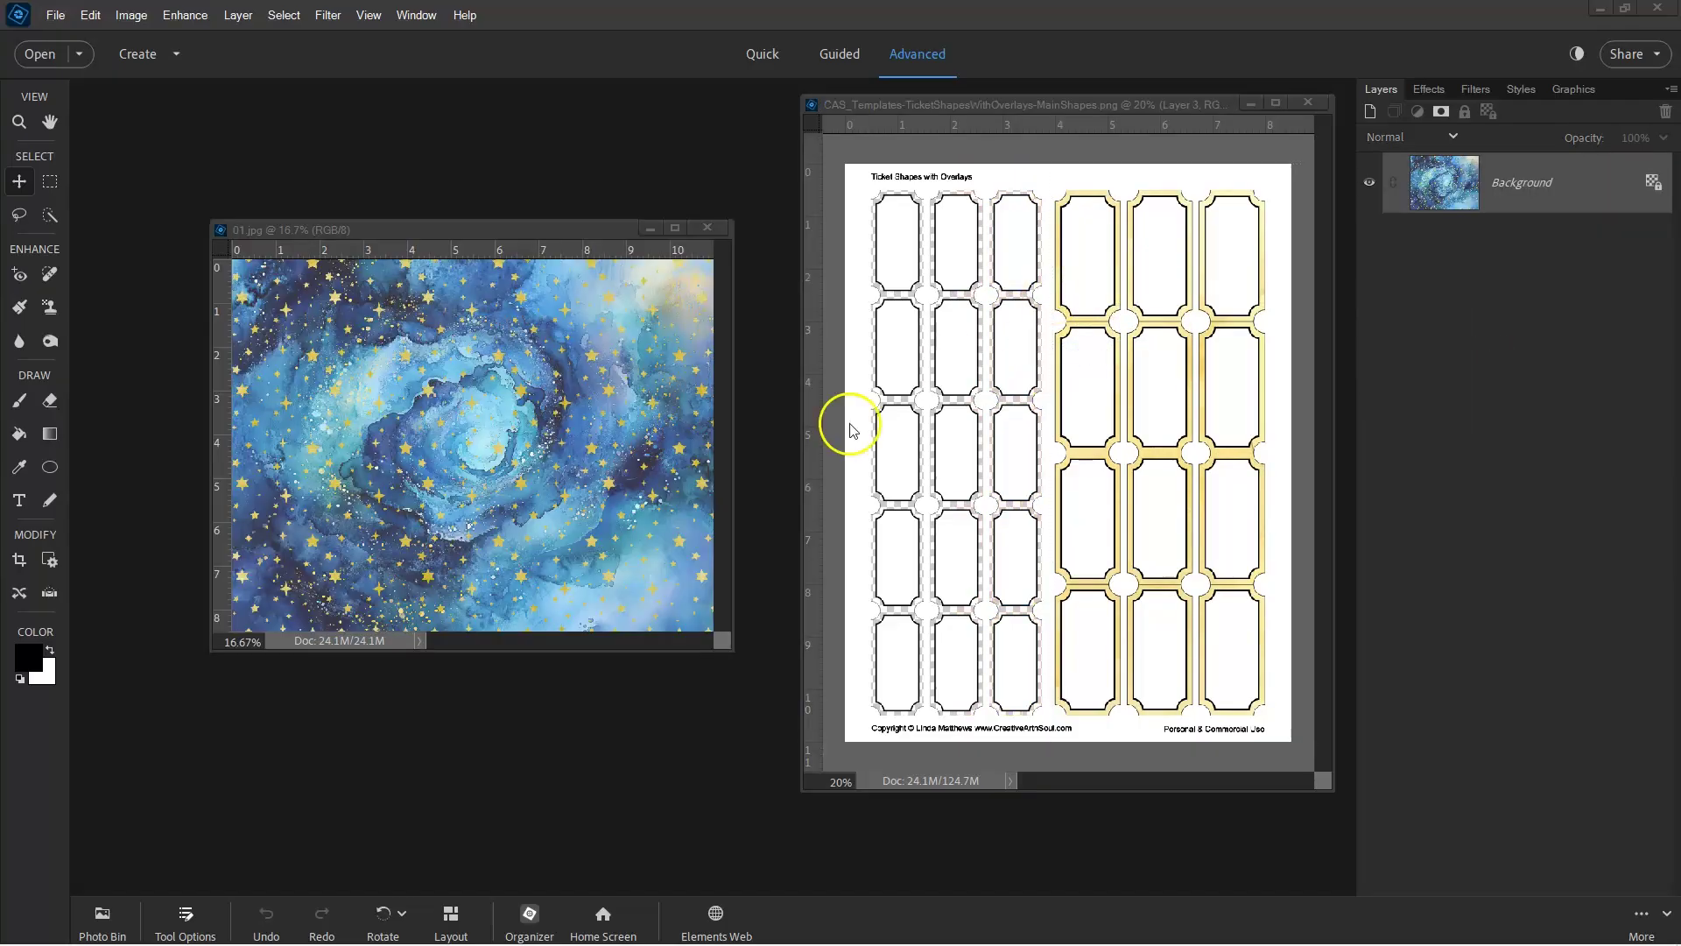
Add the blue galaxy paper 01.jpg beneath the yellow paper, enlarge it to cover the small tickets' full height, and close 01.jpg
left_click_drag(488, 443, 1028, 377)
key("ctrl+minus")
left_click_drag(1418, 415, 1420, 491)
left_click_drag(875, 580, 782, 676)
left_click_drag(953, 596, 1032, 571)
key("ctrl+0")
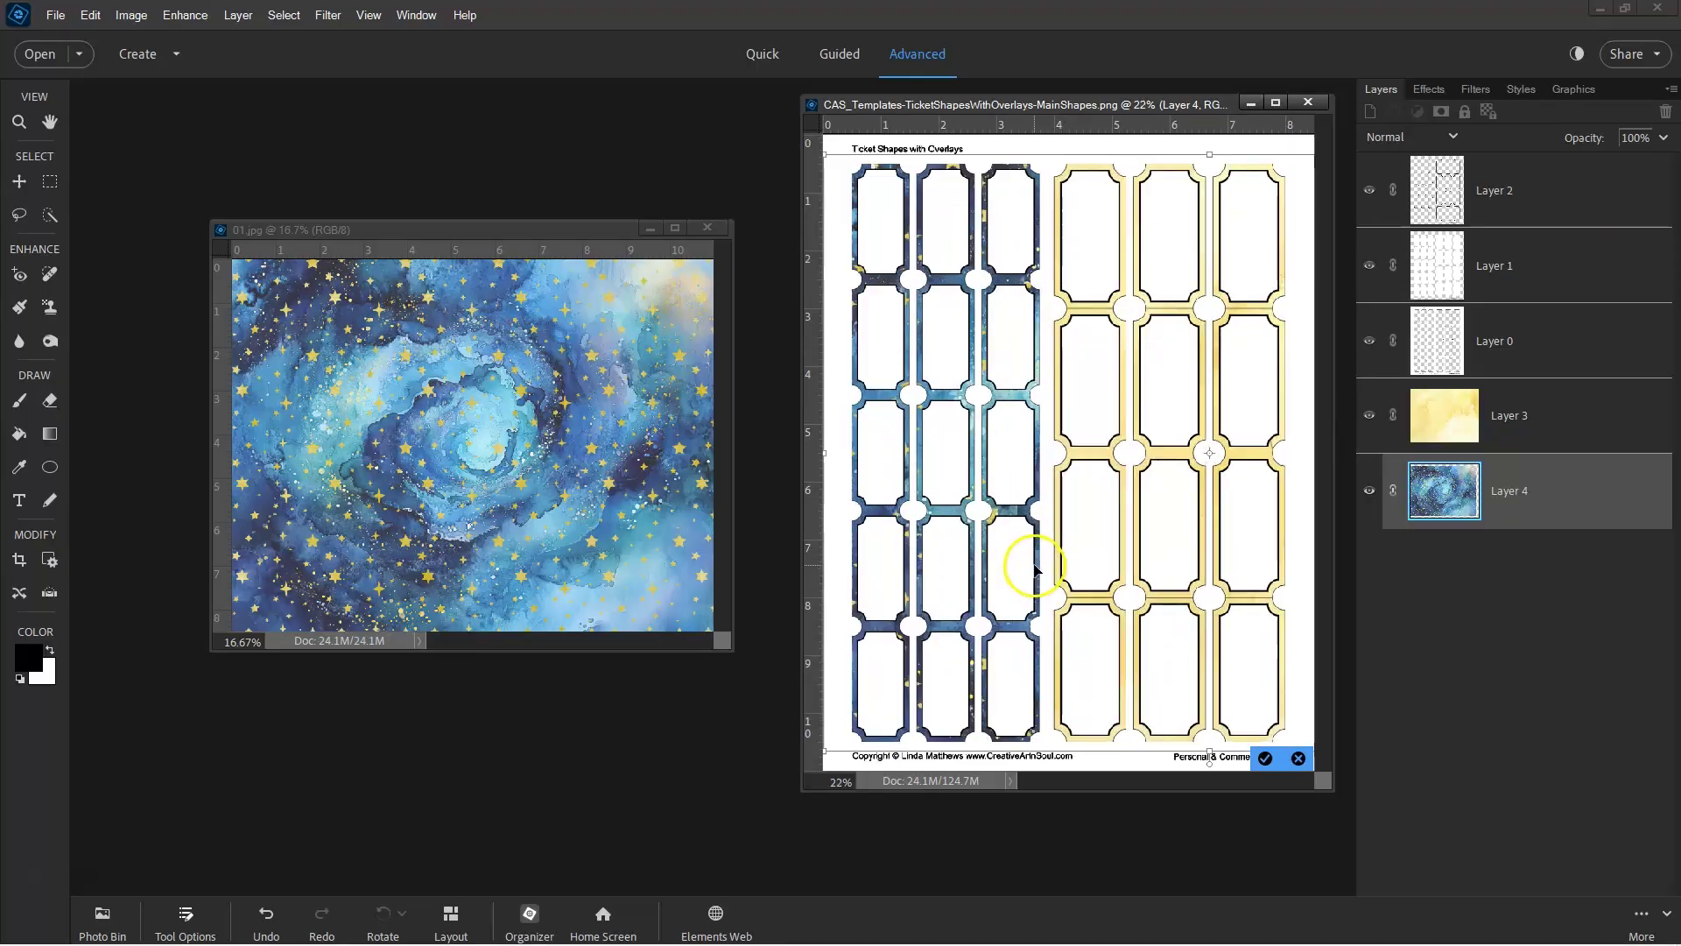
left_click(1264, 759)
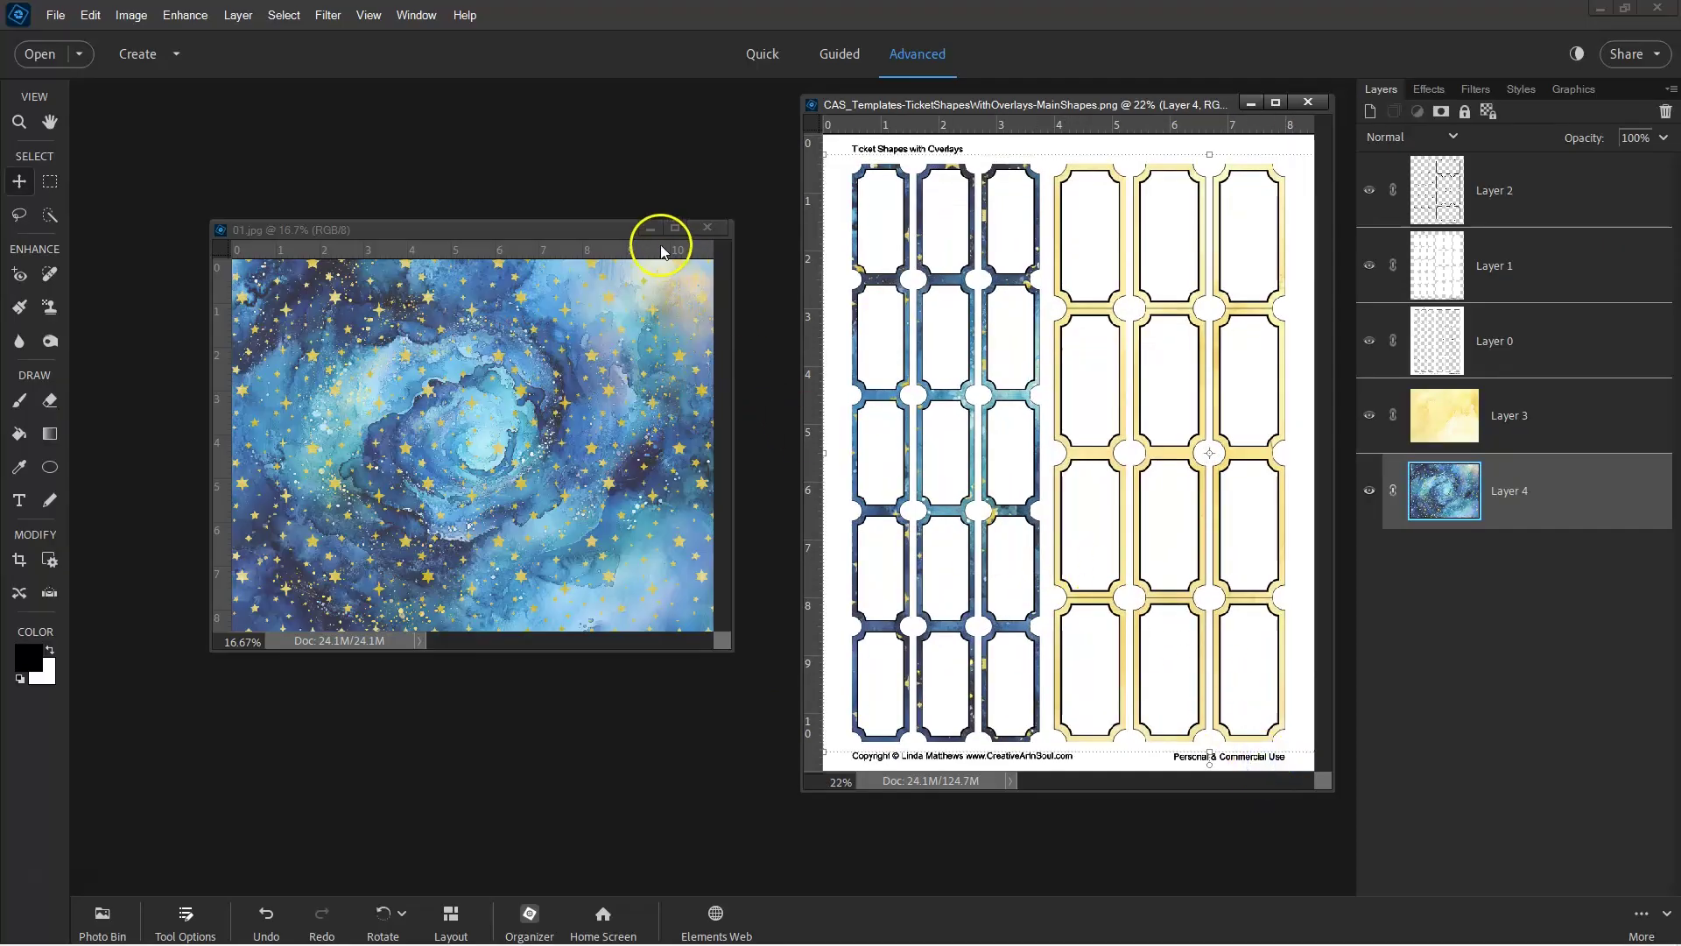
left_click(708, 228)
Place the blue floral paper 04.jpg directly above the inner shapes layer and enlarge it to cover all tickets
left_click_drag(578, 438, 1091, 407)
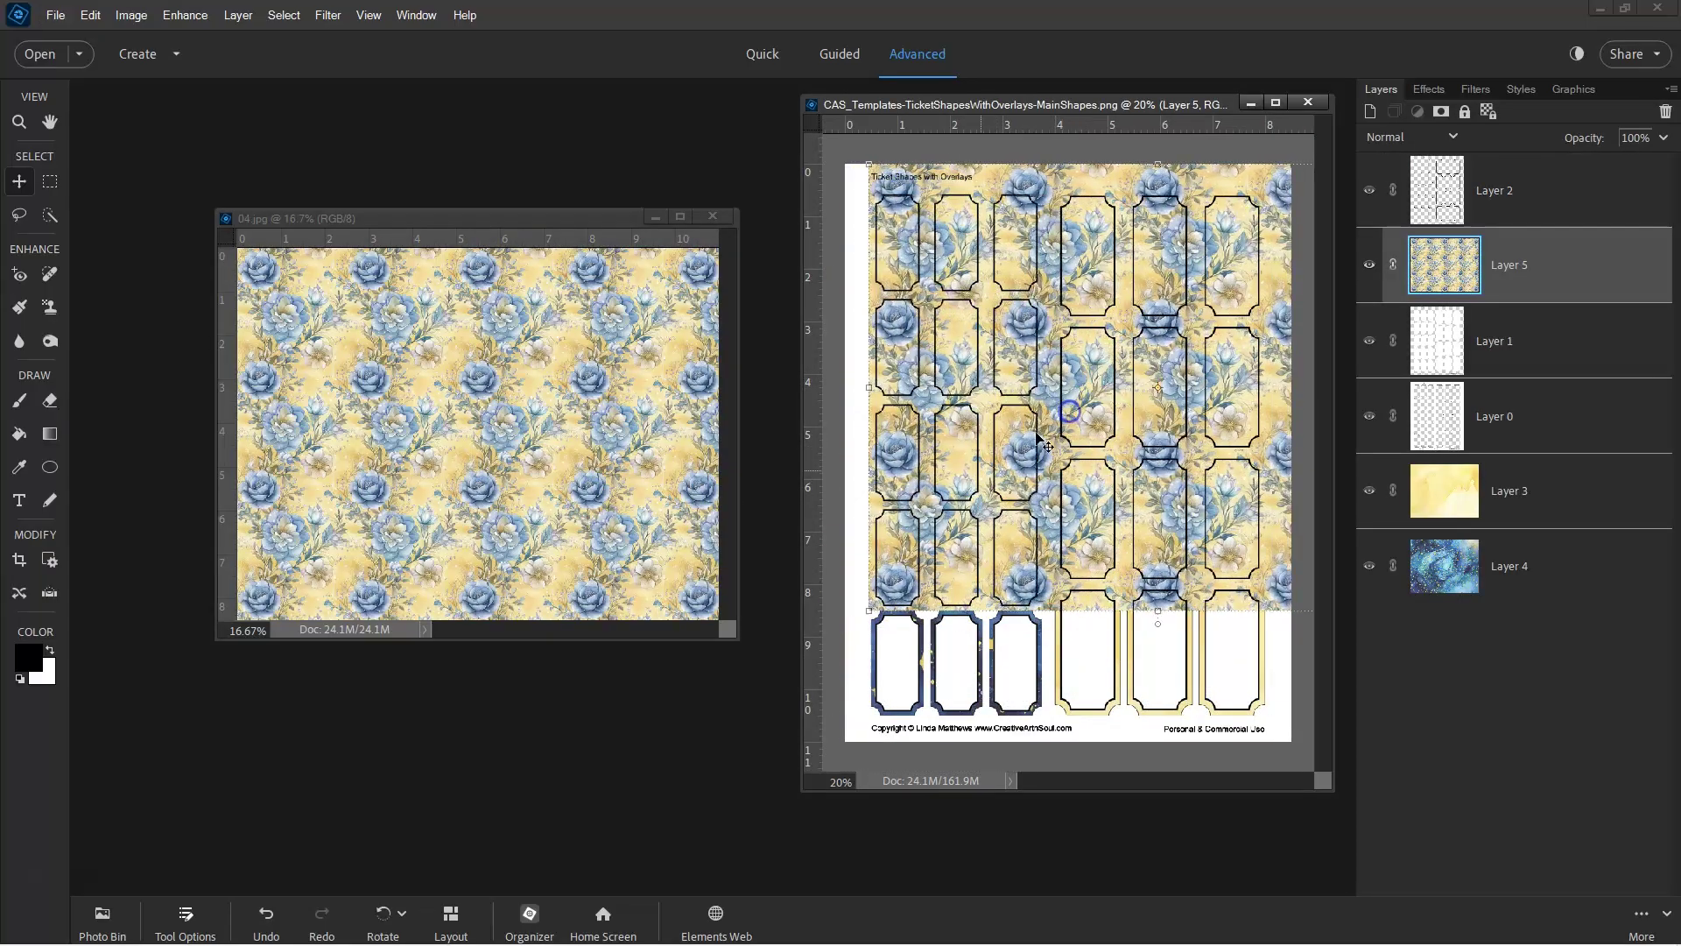
left_click_drag(868, 611, 735, 736)
left_click_drag(926, 584, 1005, 583)
left_click(1265, 746)
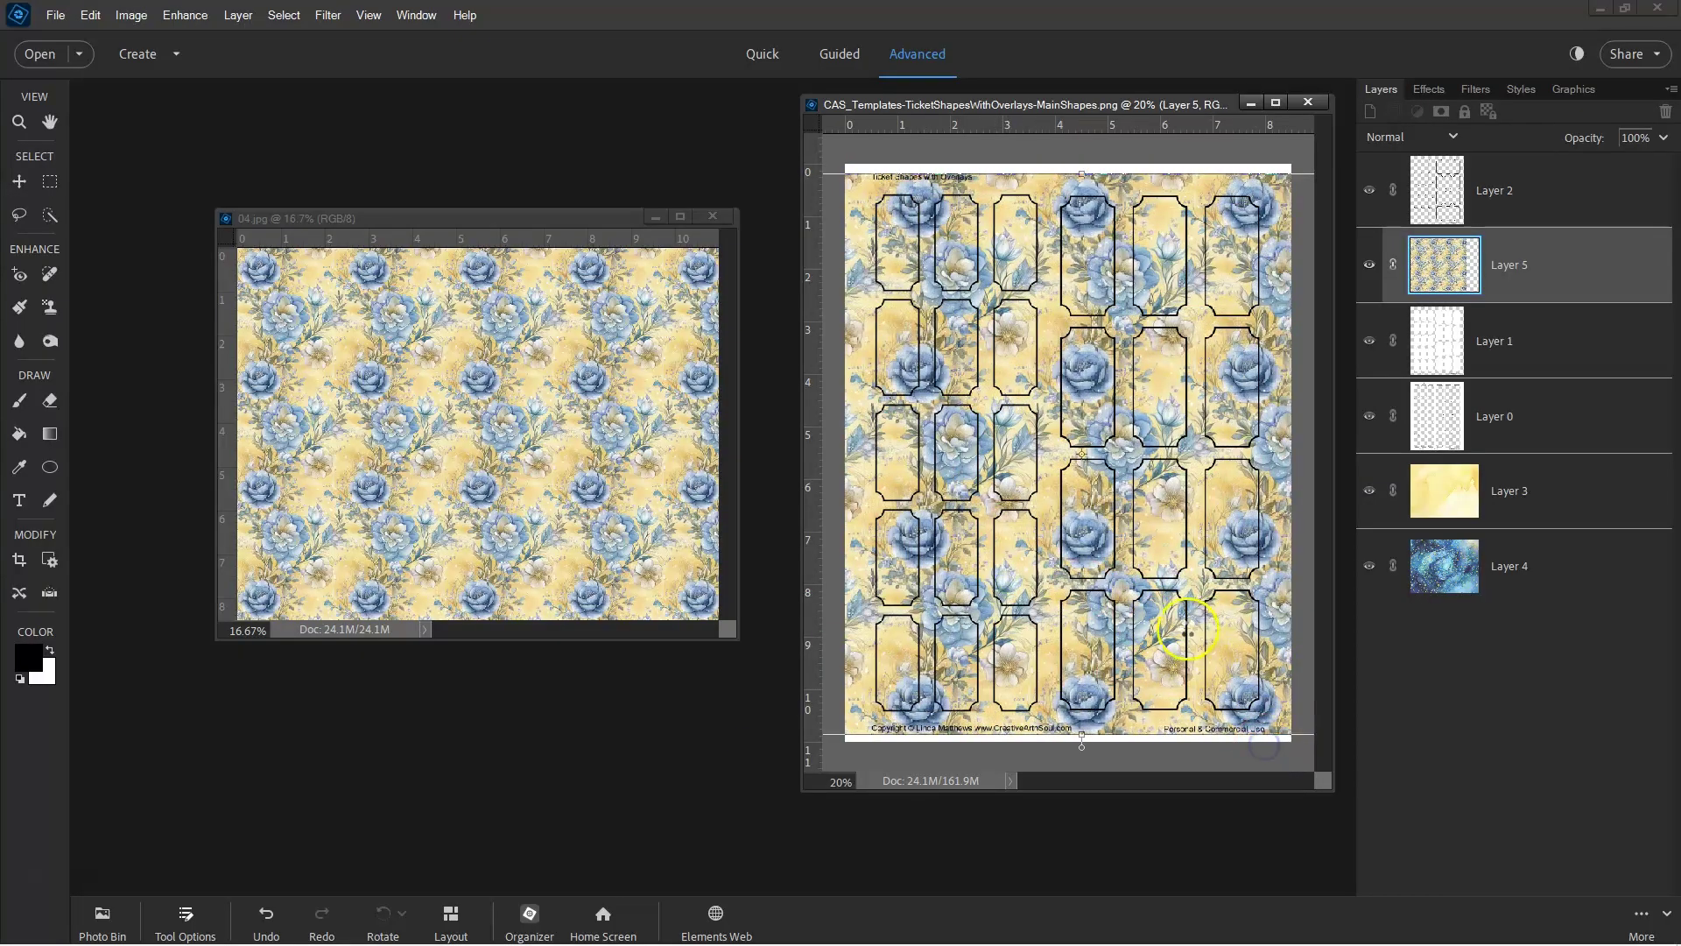
Clip the blue floral paper to the inner shapes layer with a clipping mask
left_click(1429, 337)
left_click(1445, 265)
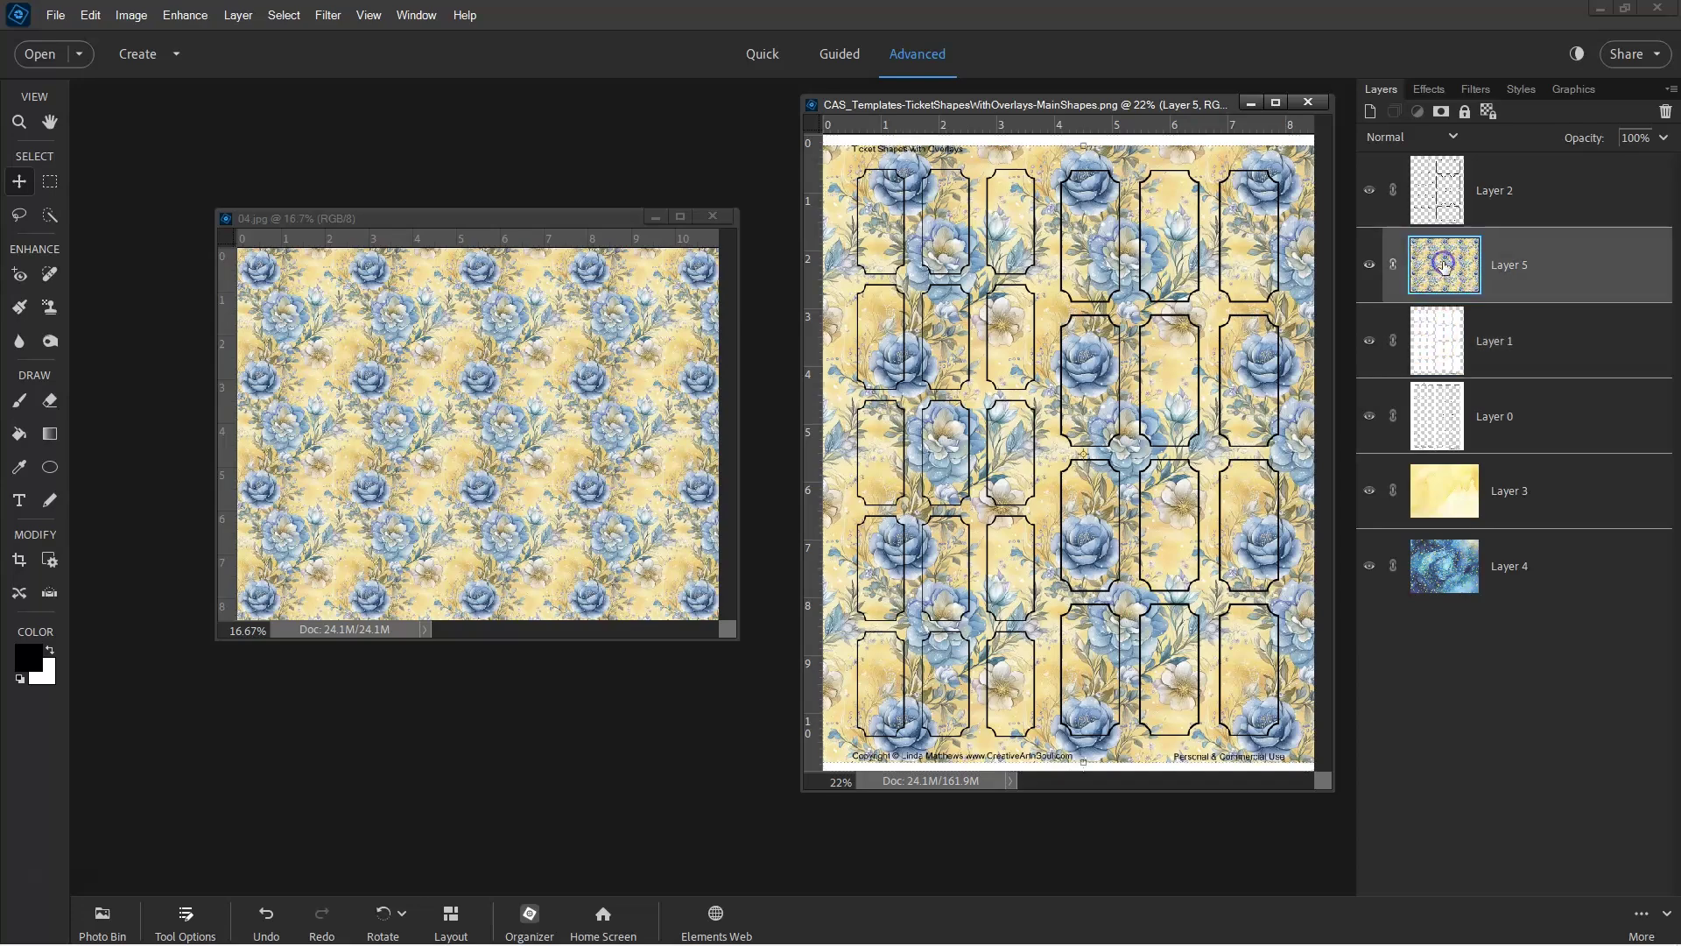
right_click(1578, 265)
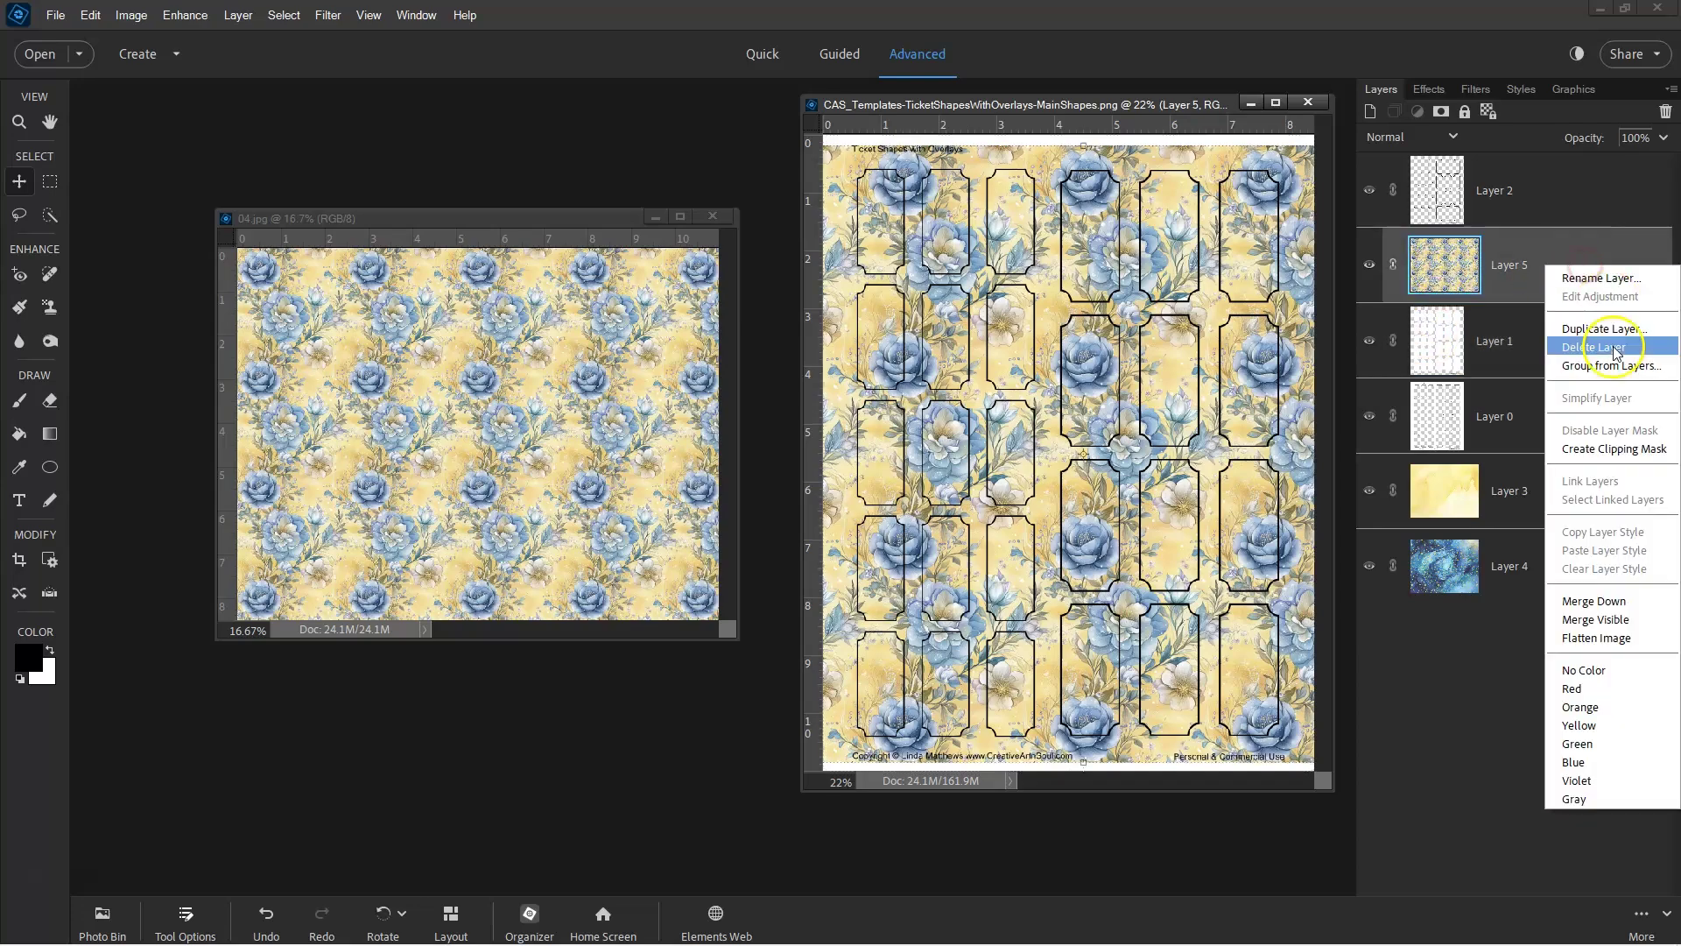
left_click(1624, 450)
left_click(1545, 296)
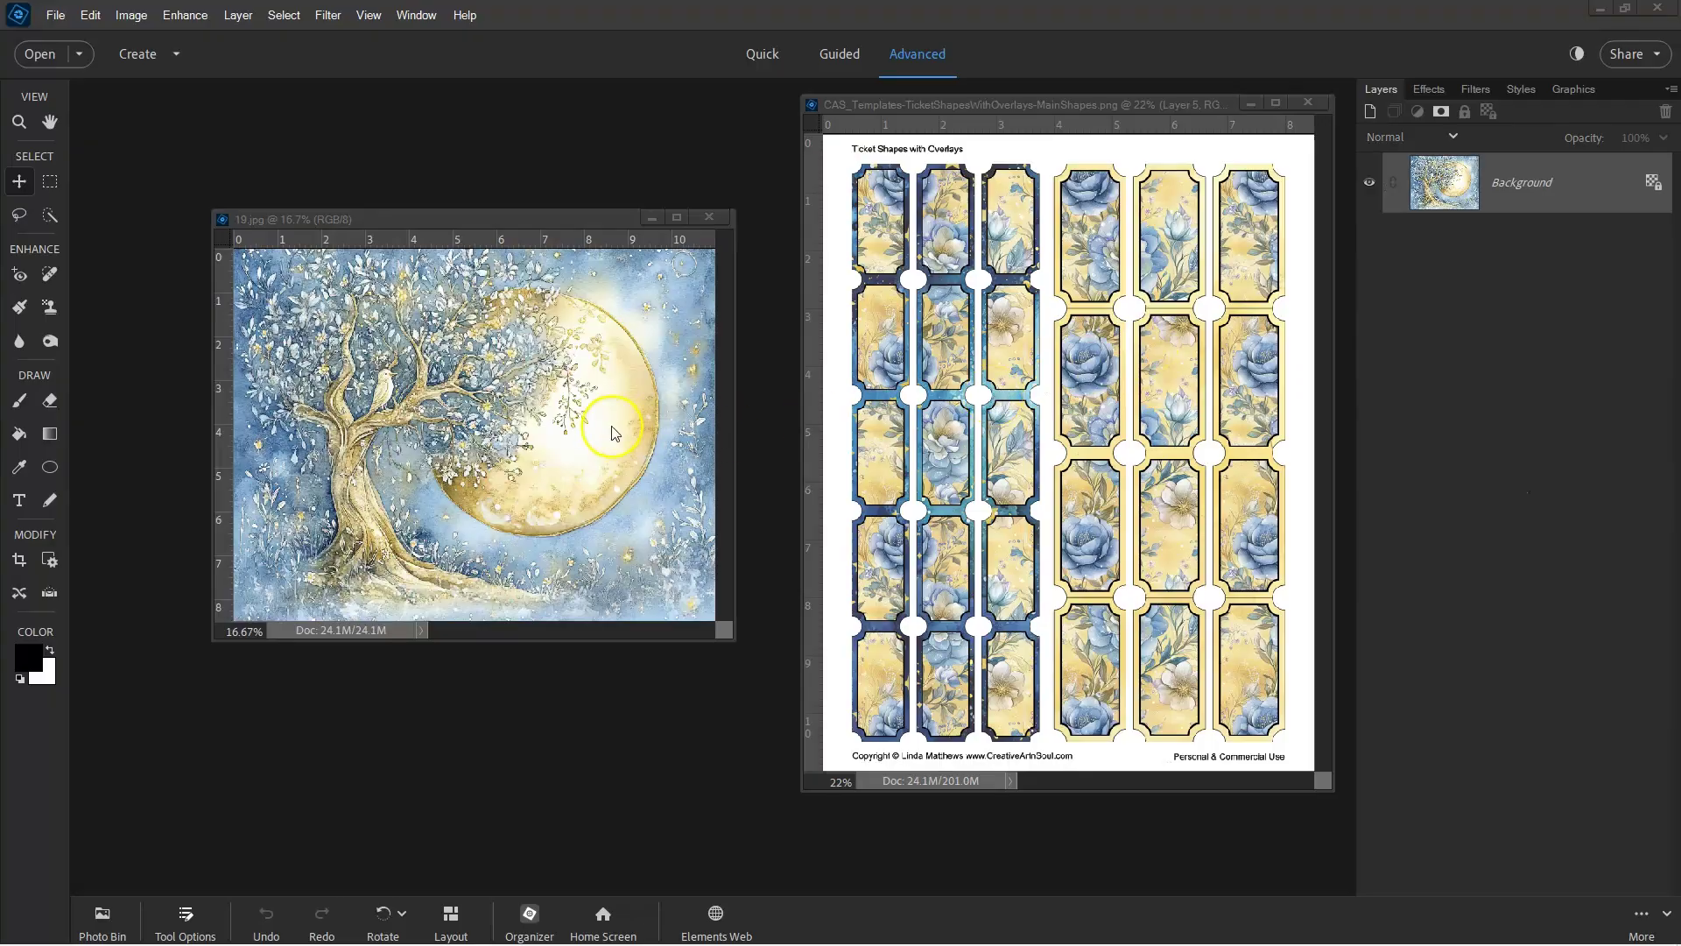
Add the tree-and-moon paper above the floral paper and enlarge it to cover the tickets' full height
left_click_drag(382, 392, 1076, 377)
left_click_drag(939, 646, 804, 755)
left_click_drag(1002, 615, 1022, 604)
left_click(1265, 758)
Clip the tree-and-moon paper to the inner shapes layer and shift it so the bird and tree fill the large tickets
right_click(1569, 265)
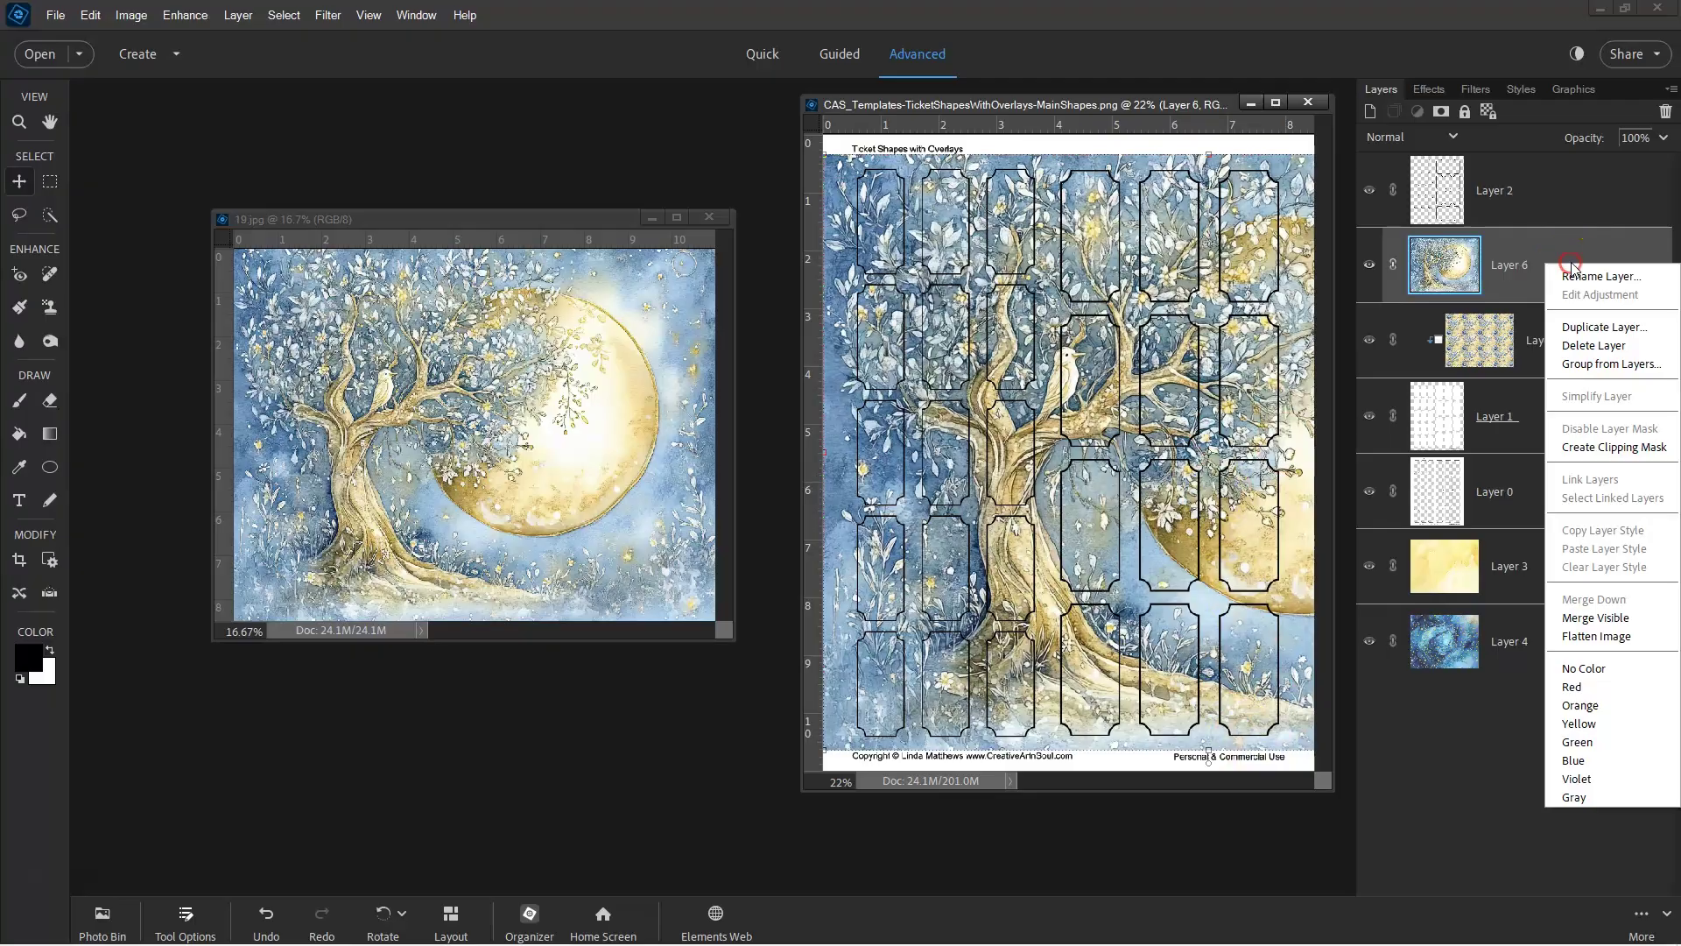
left_click(1606, 448)
left_click_drag(1079, 415, 1184, 415)
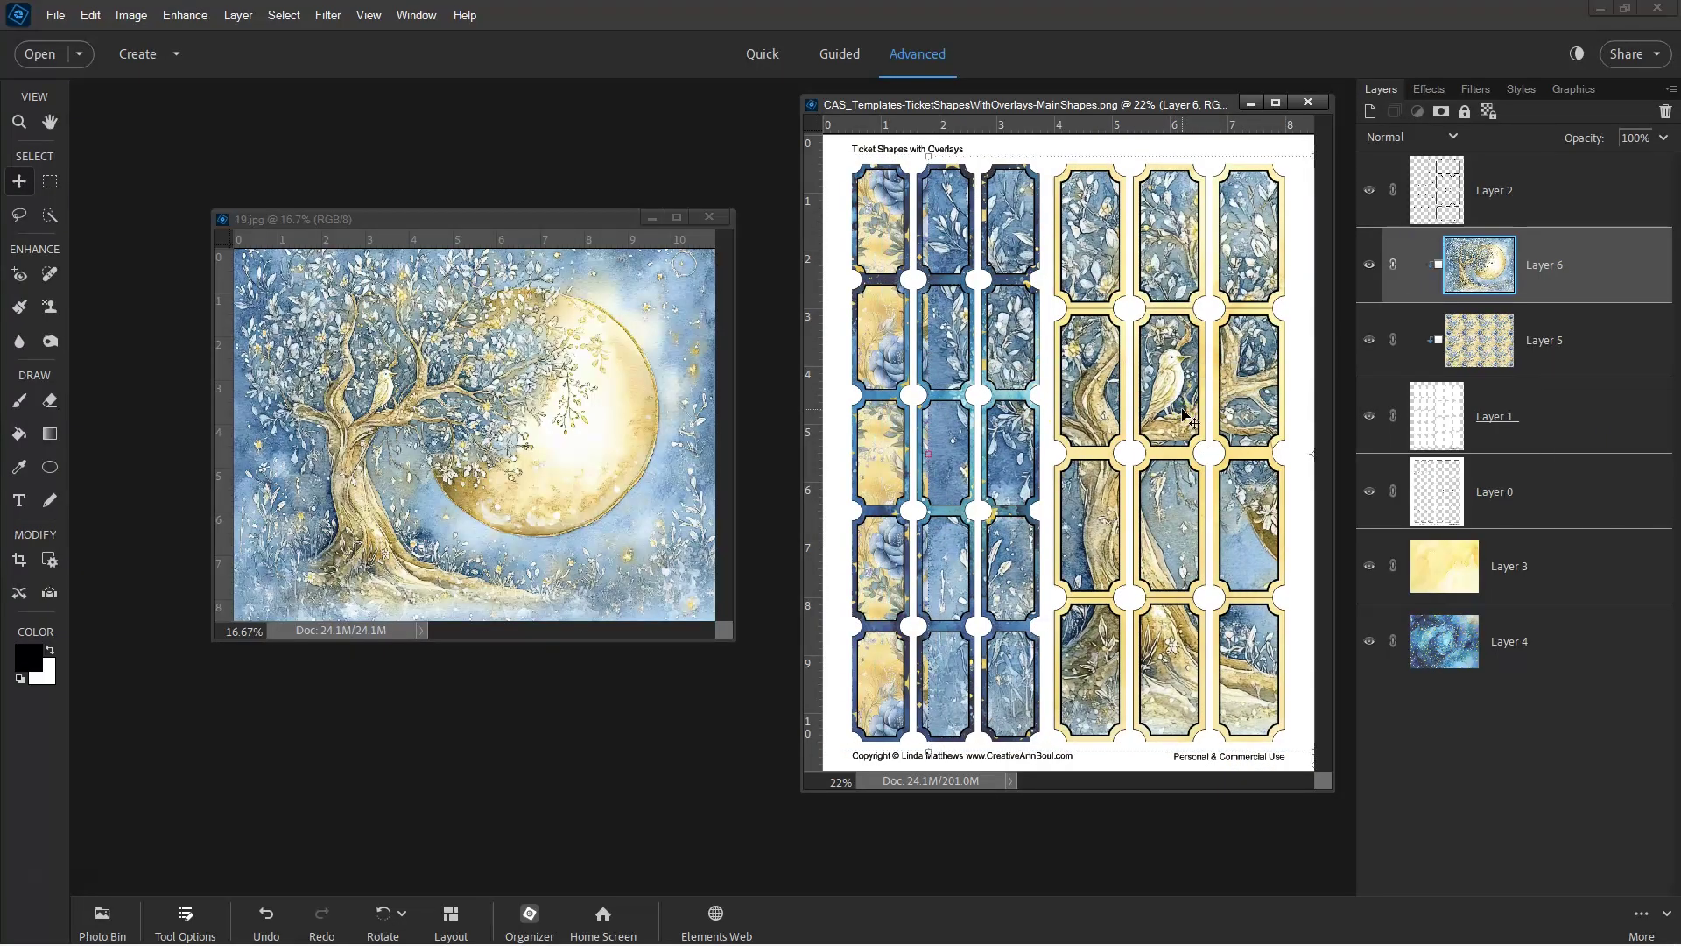
Move the tree-and-moon layer below the floral layer and shift the floral paper so it fills only the small tickets
left_click_drag(1482, 278, 1499, 325)
left_click(1480, 264)
left_click_drag(1165, 362, 959, 366)
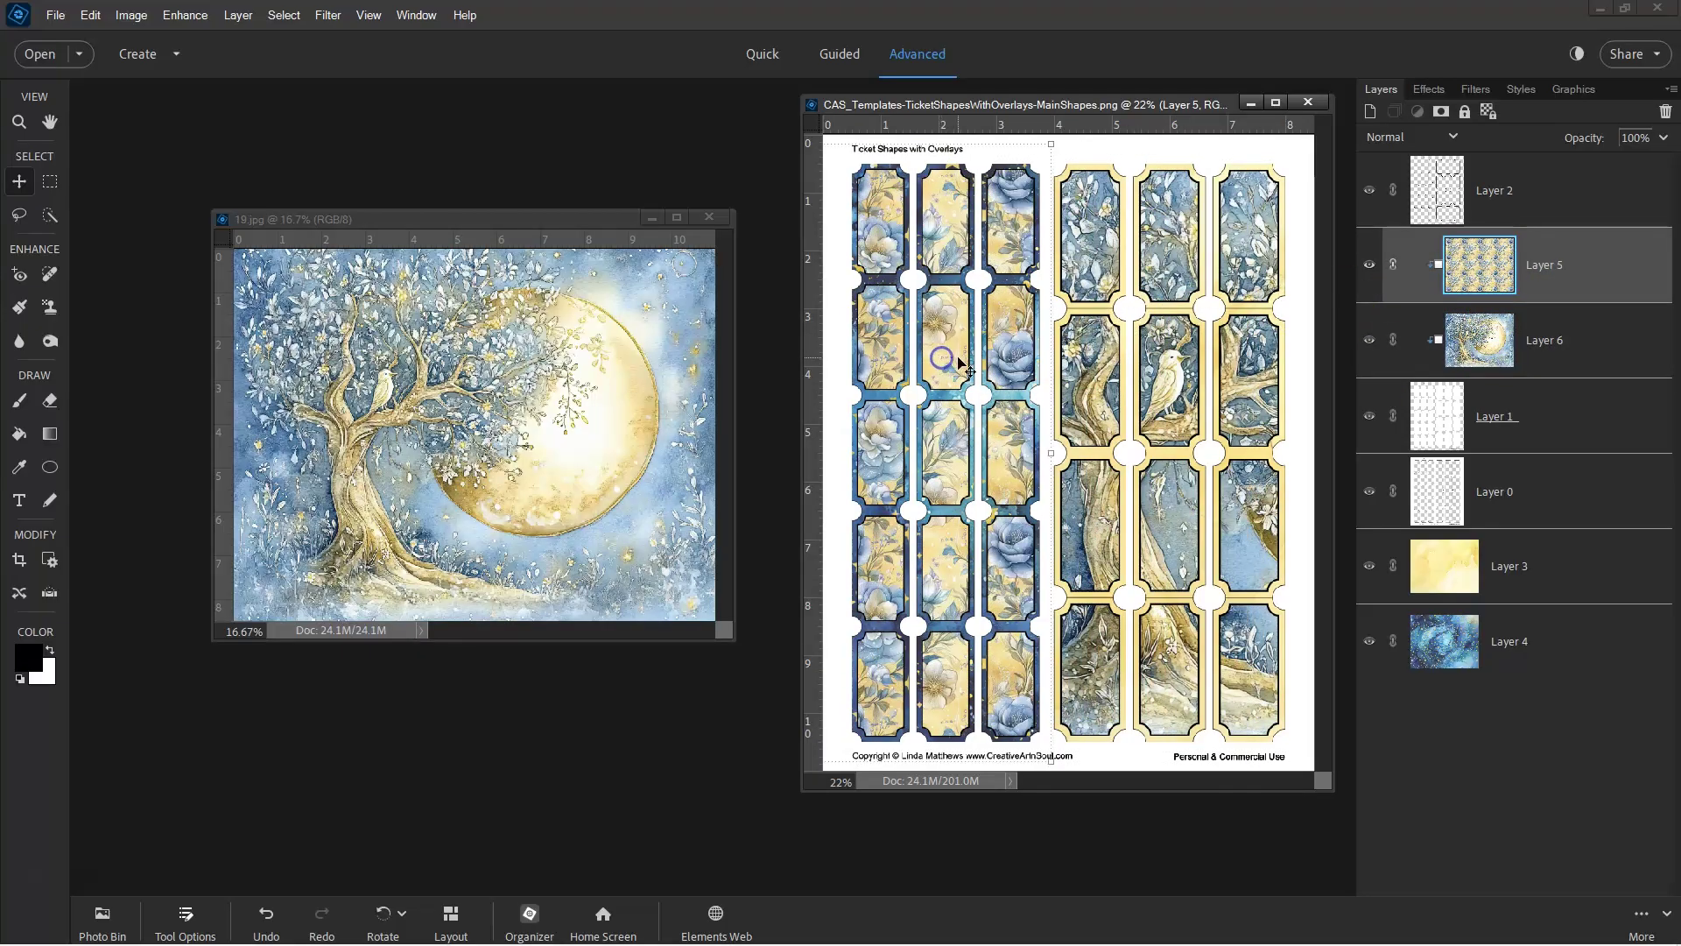
left_click(963, 359)
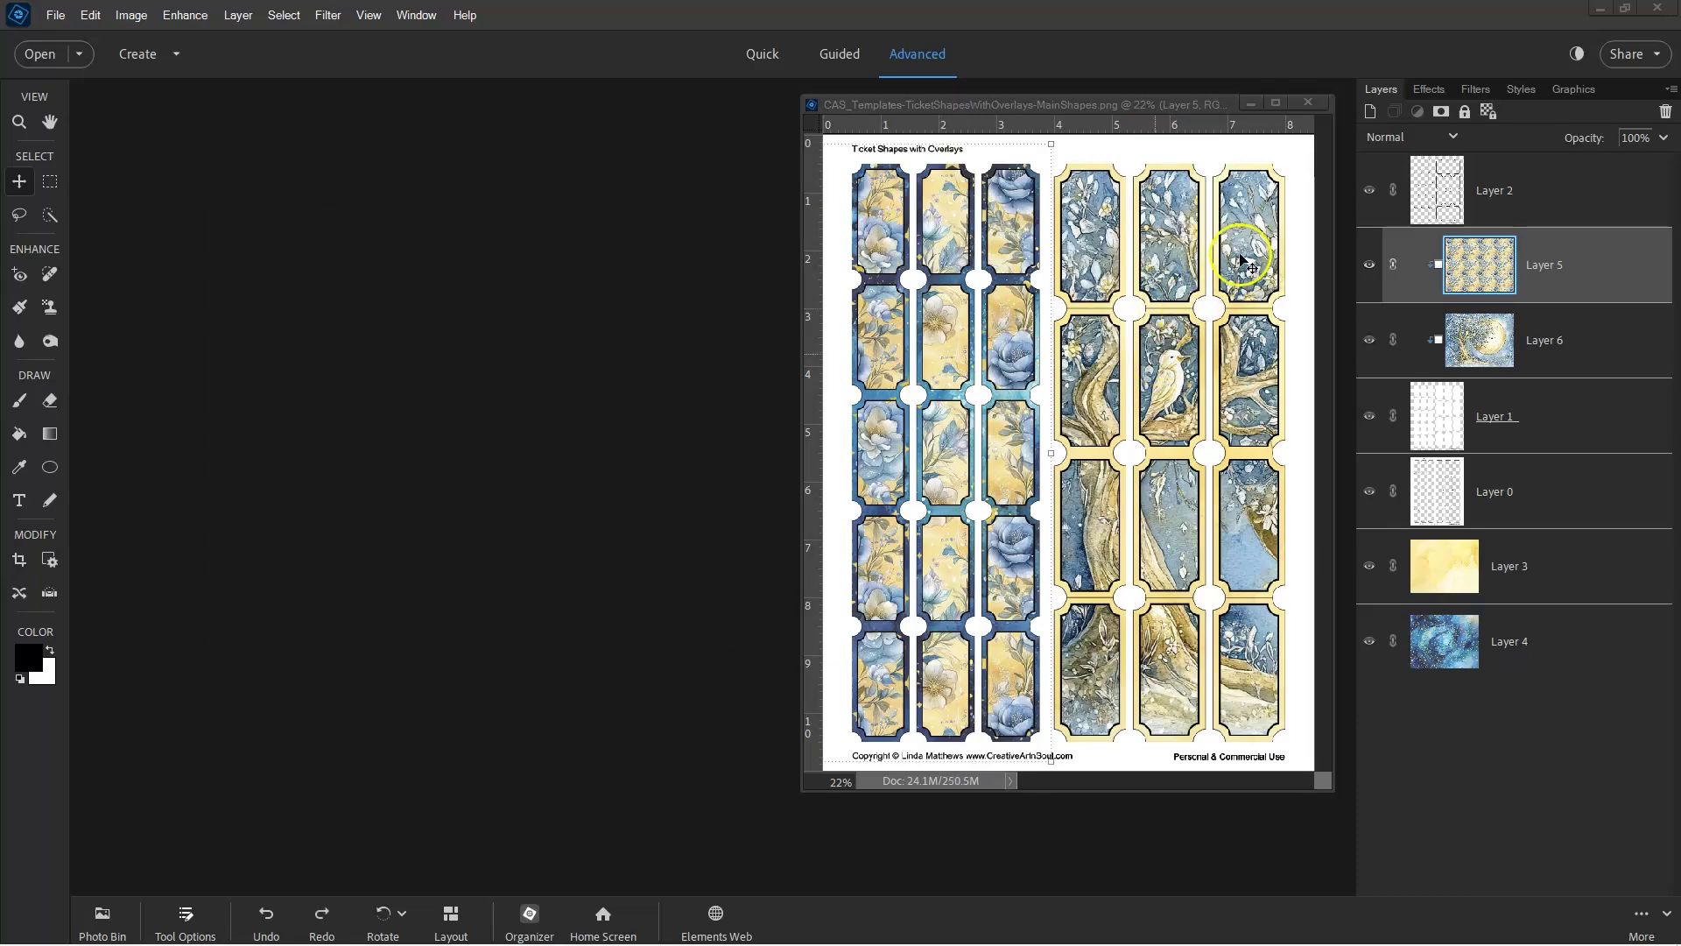
Add a black (000000) Solid Color fill layer directly above the inner frame outlines layer
left_click(1432, 189)
left_click(1434, 177)
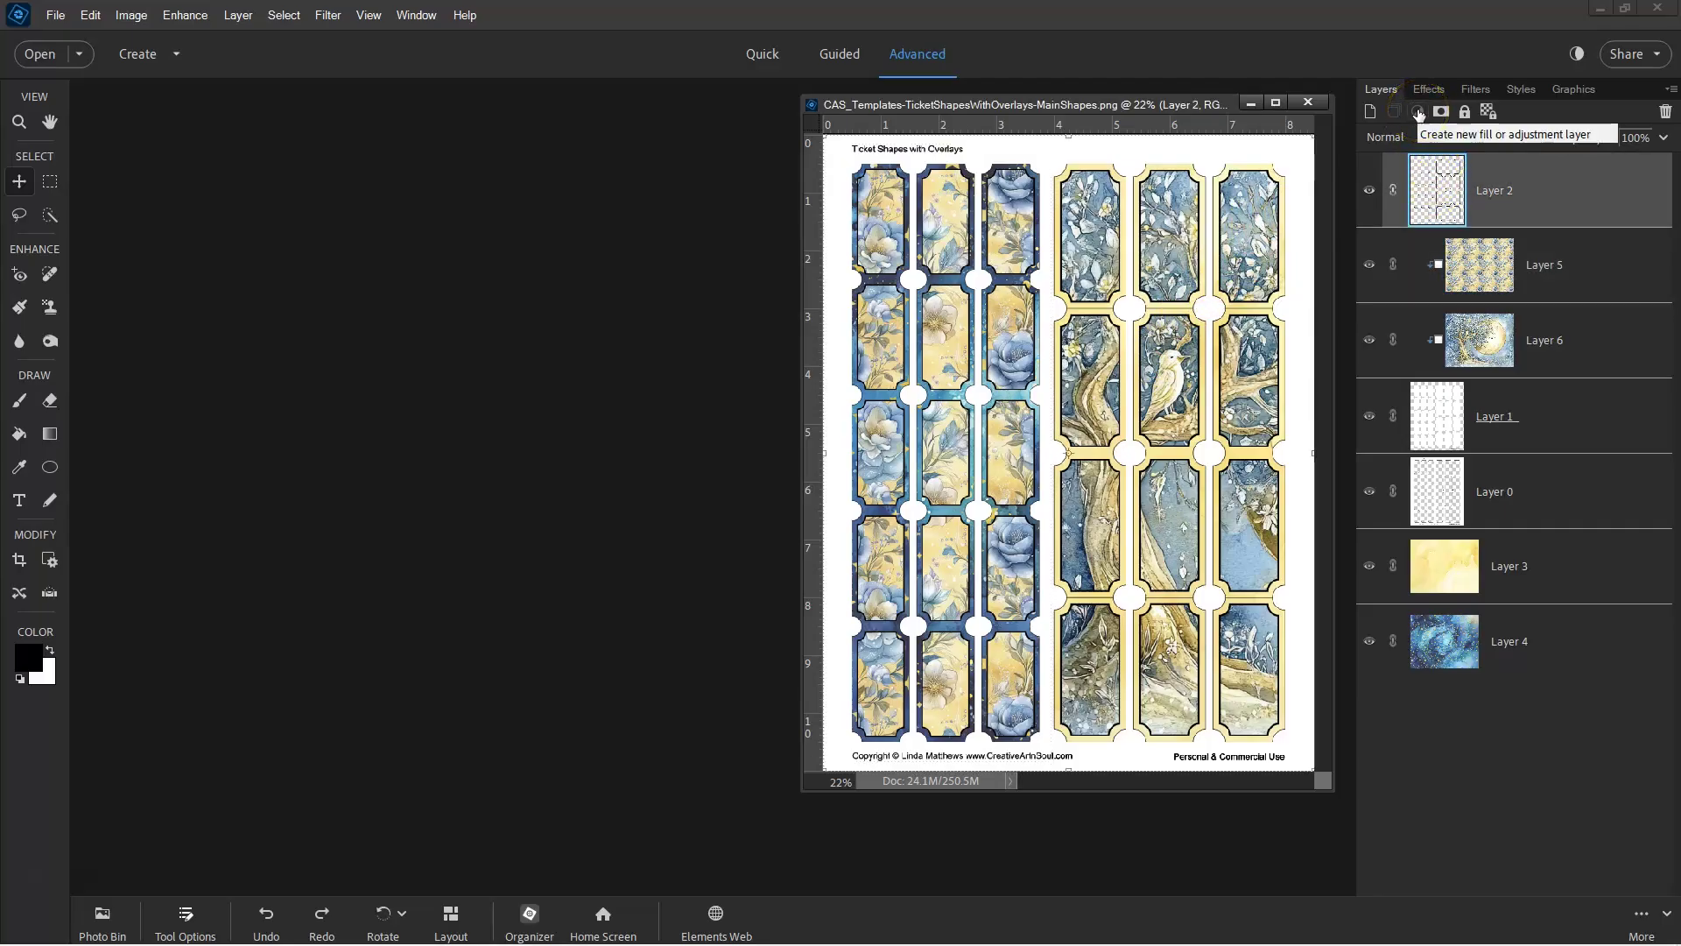
left_click(1418, 113)
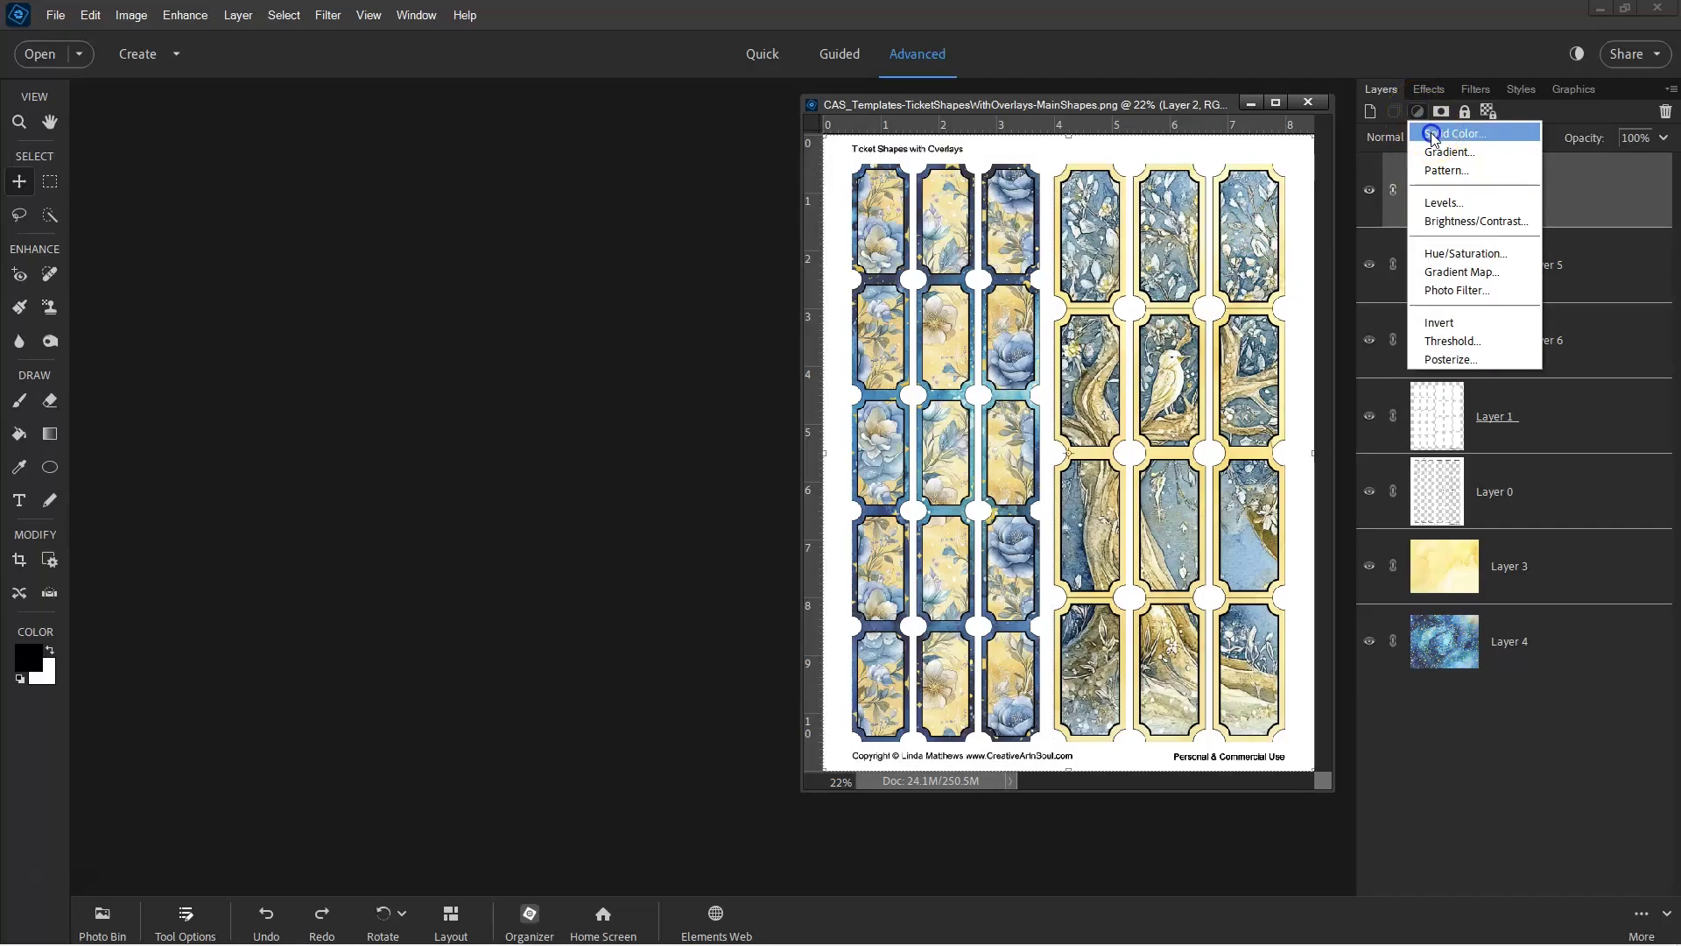
left_click(1432, 133)
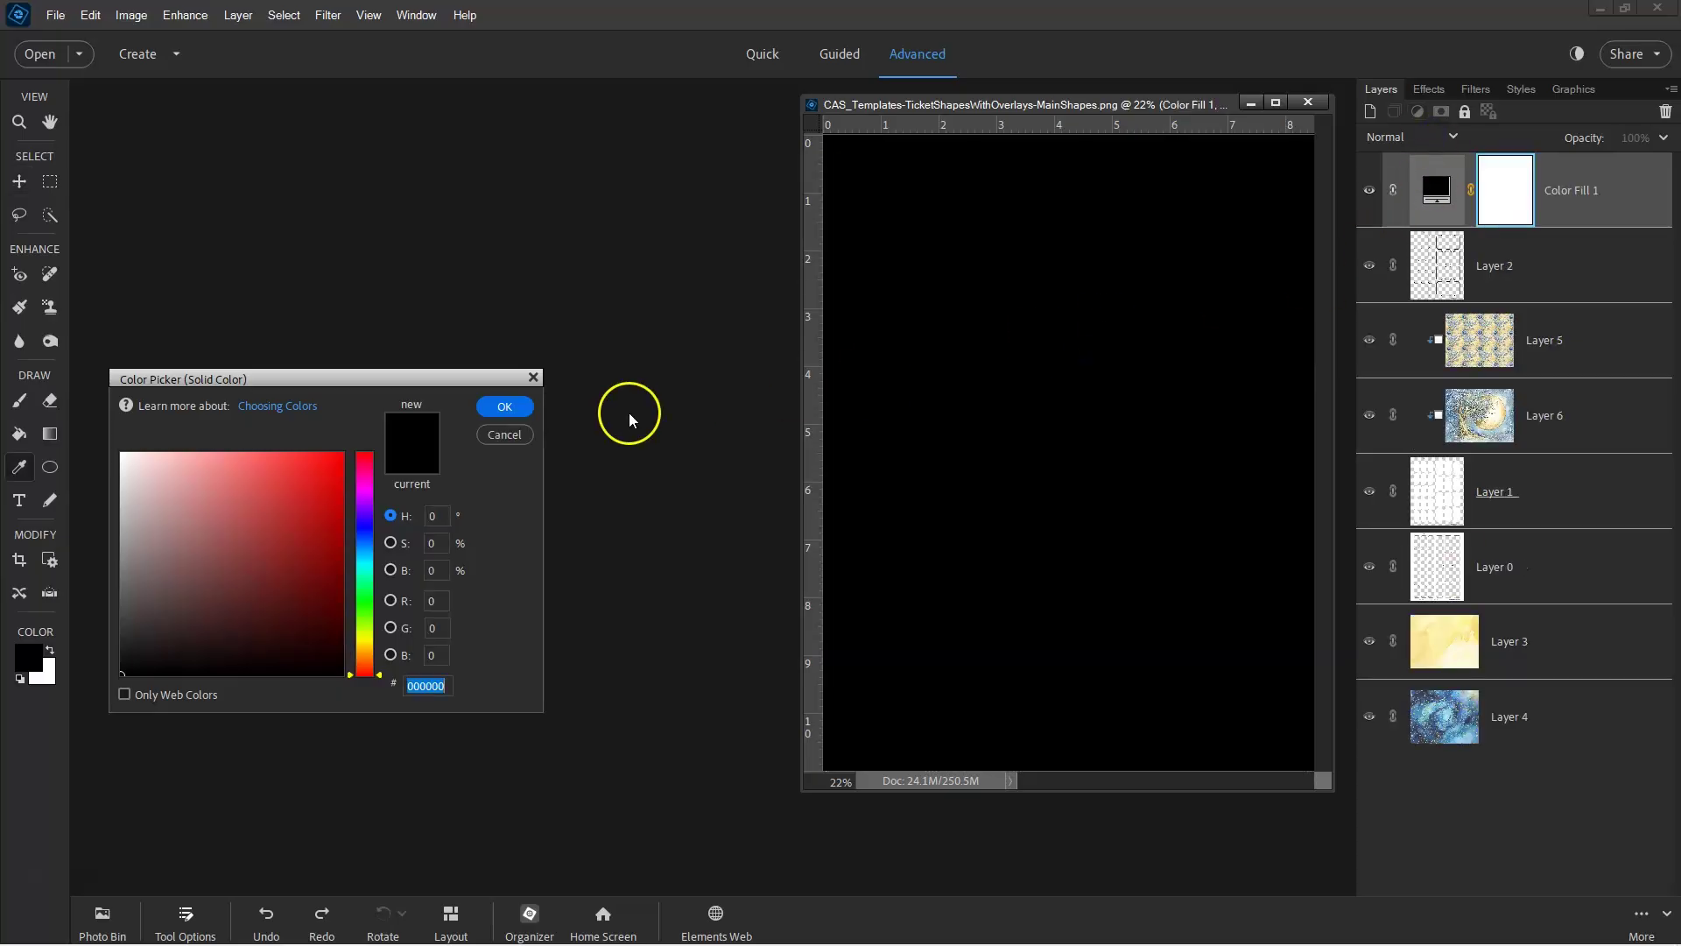
left_click(502, 412)
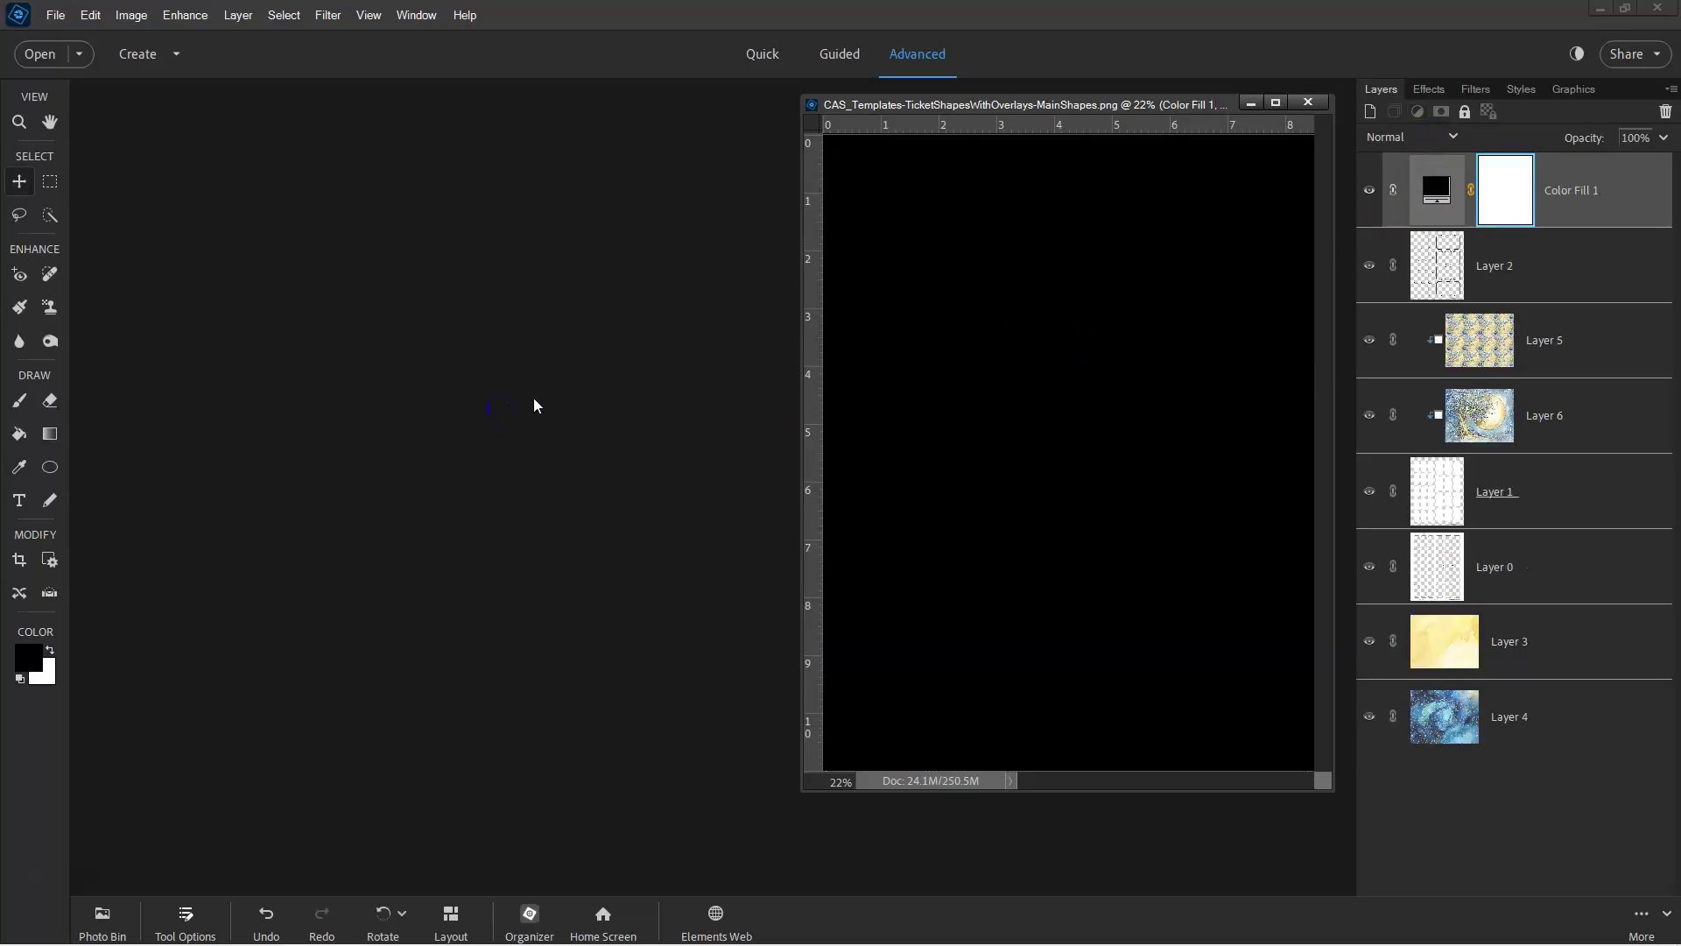
Clip the black color fill layer to the inner frame outlines layer
right_click(1626, 190)
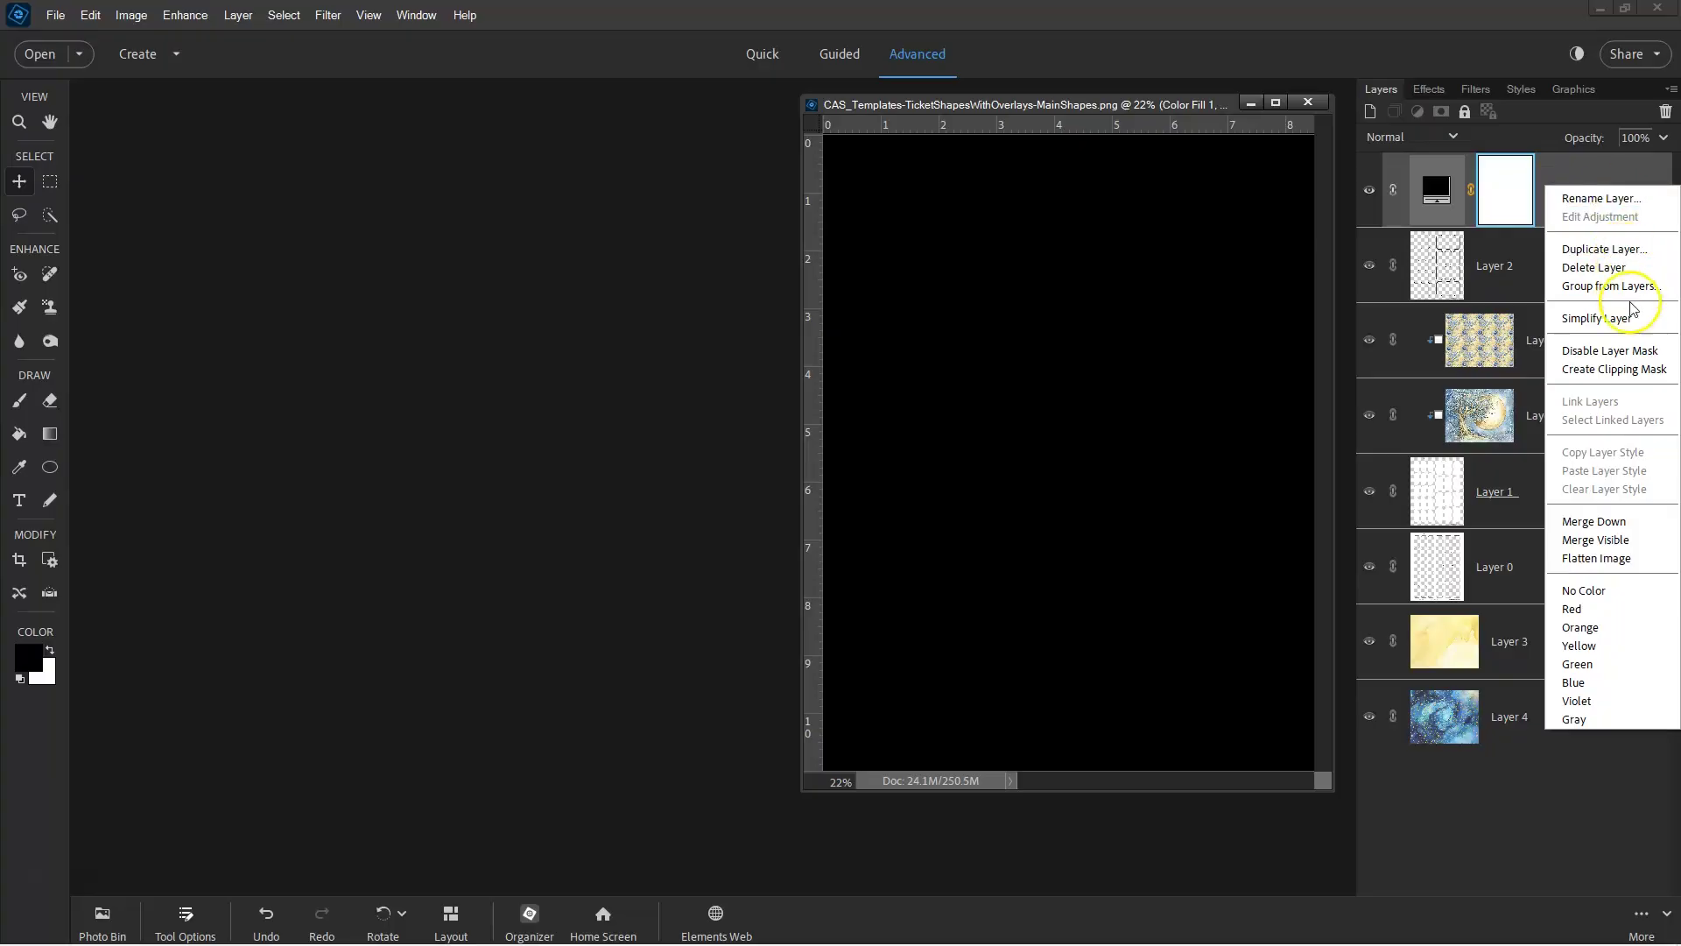
left_click(1631, 370)
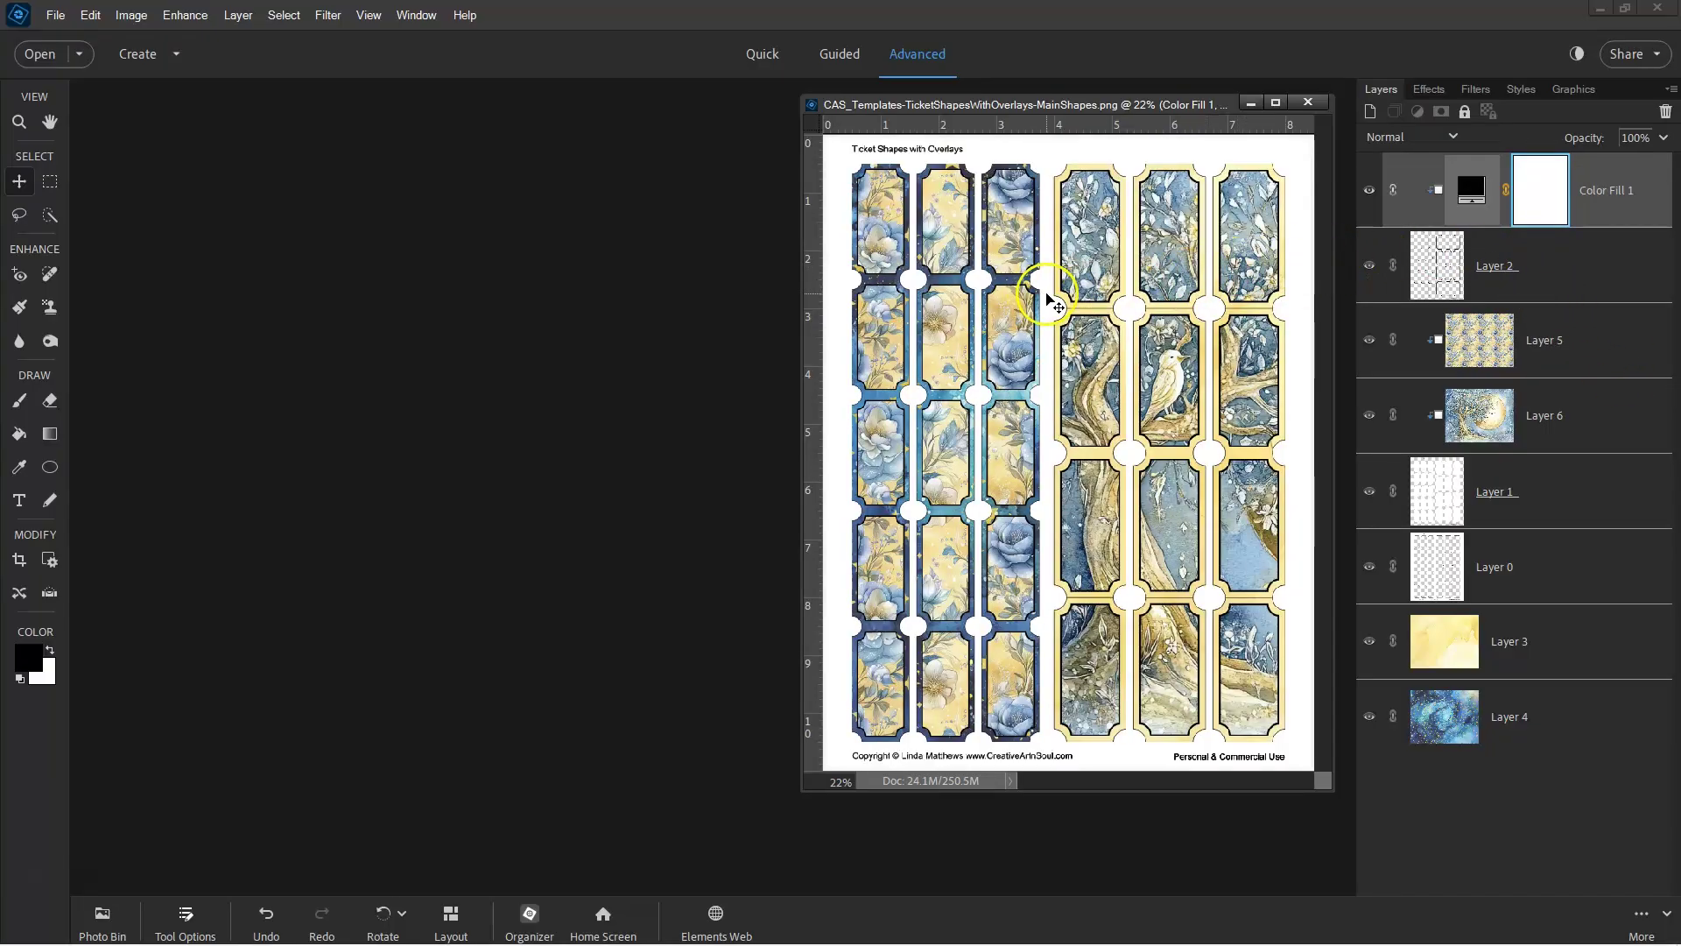
scroll(1051, 324, "up", 3)
scroll(1055, 337, "up", 4)
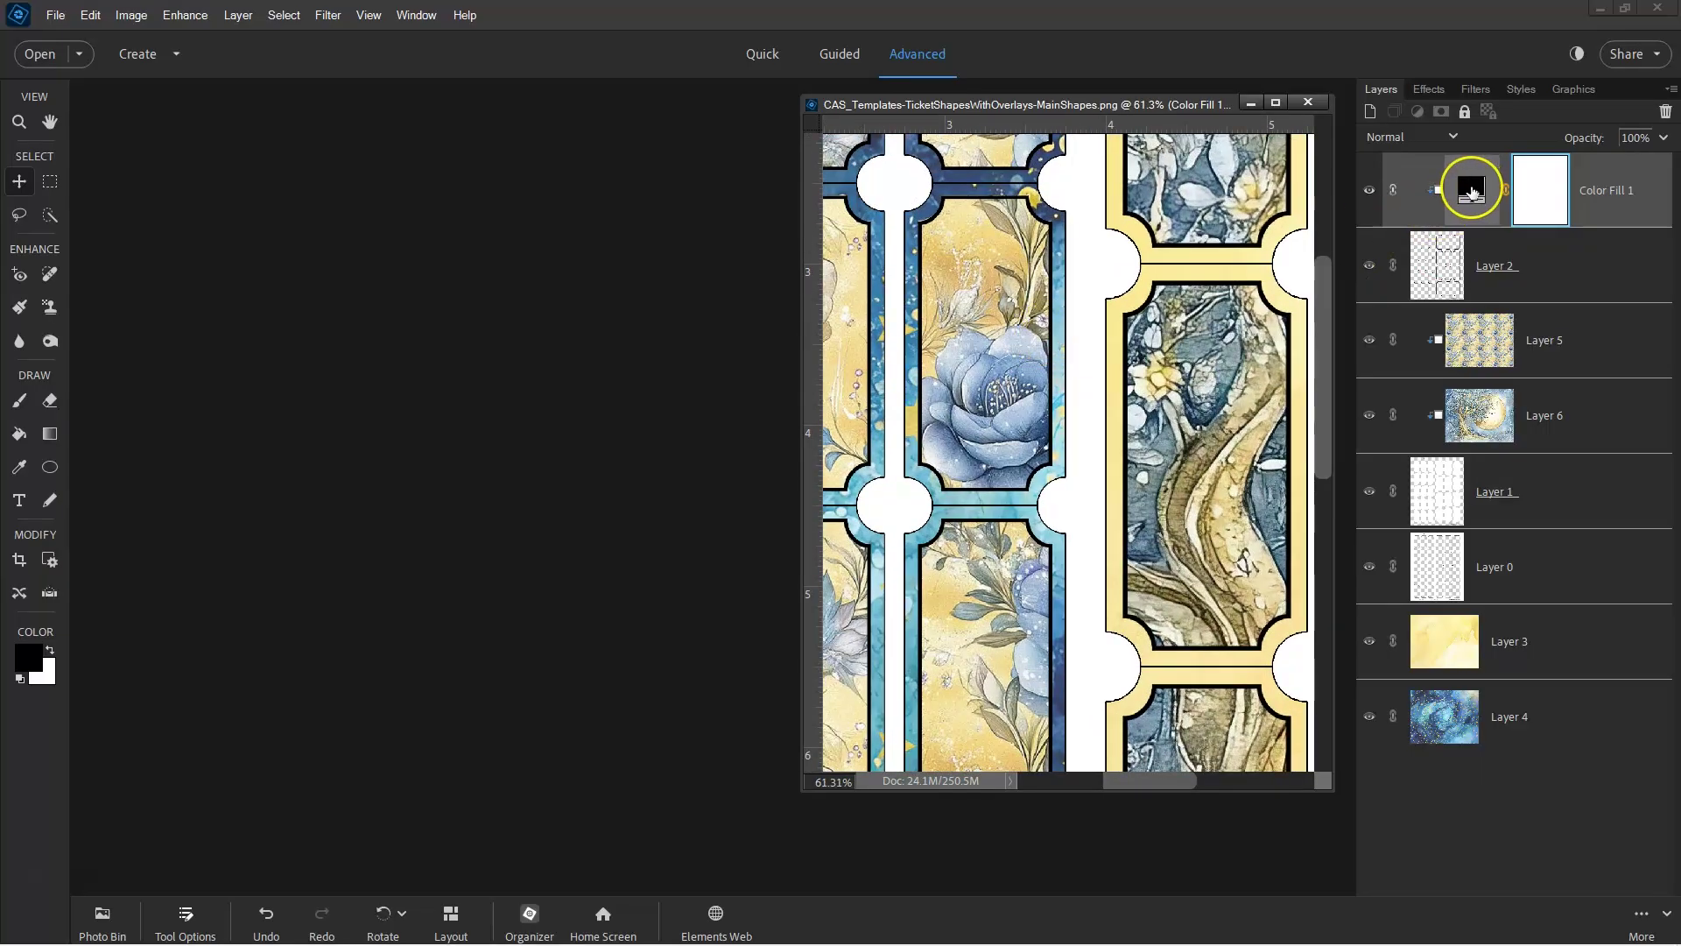
Recolor the inner frame outlines' color fill to light blue (6b97da), starting from blues sampled from the floral paper
double_click(1474, 188)
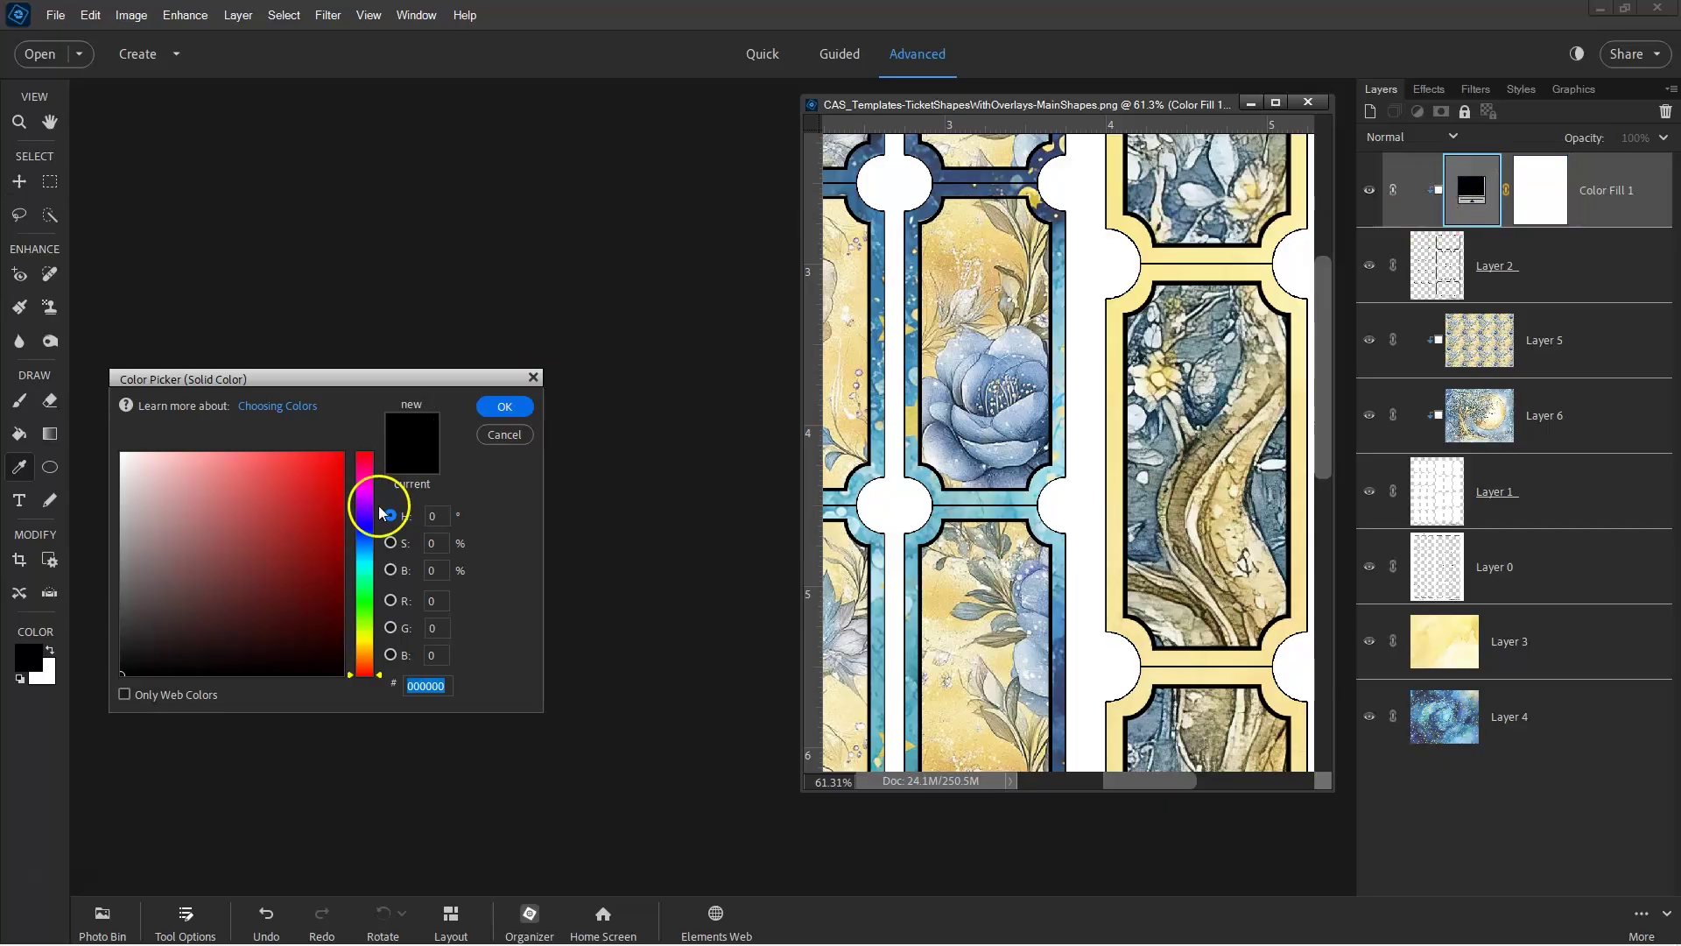
left_click(968, 423)
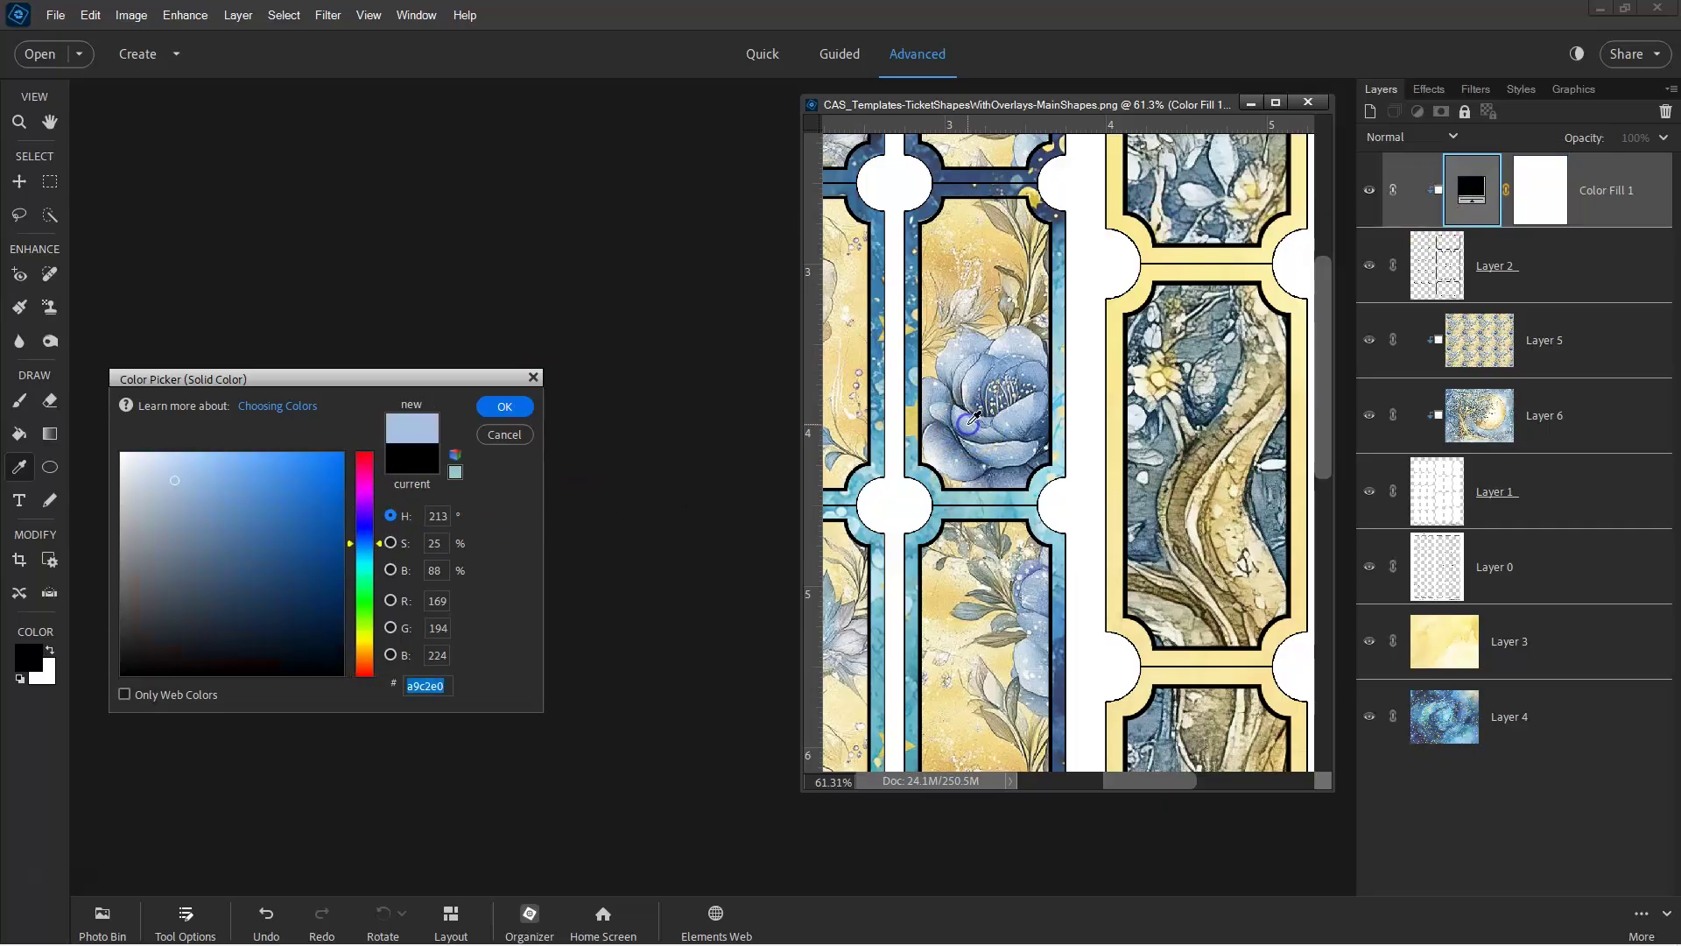
left_click(1024, 424)
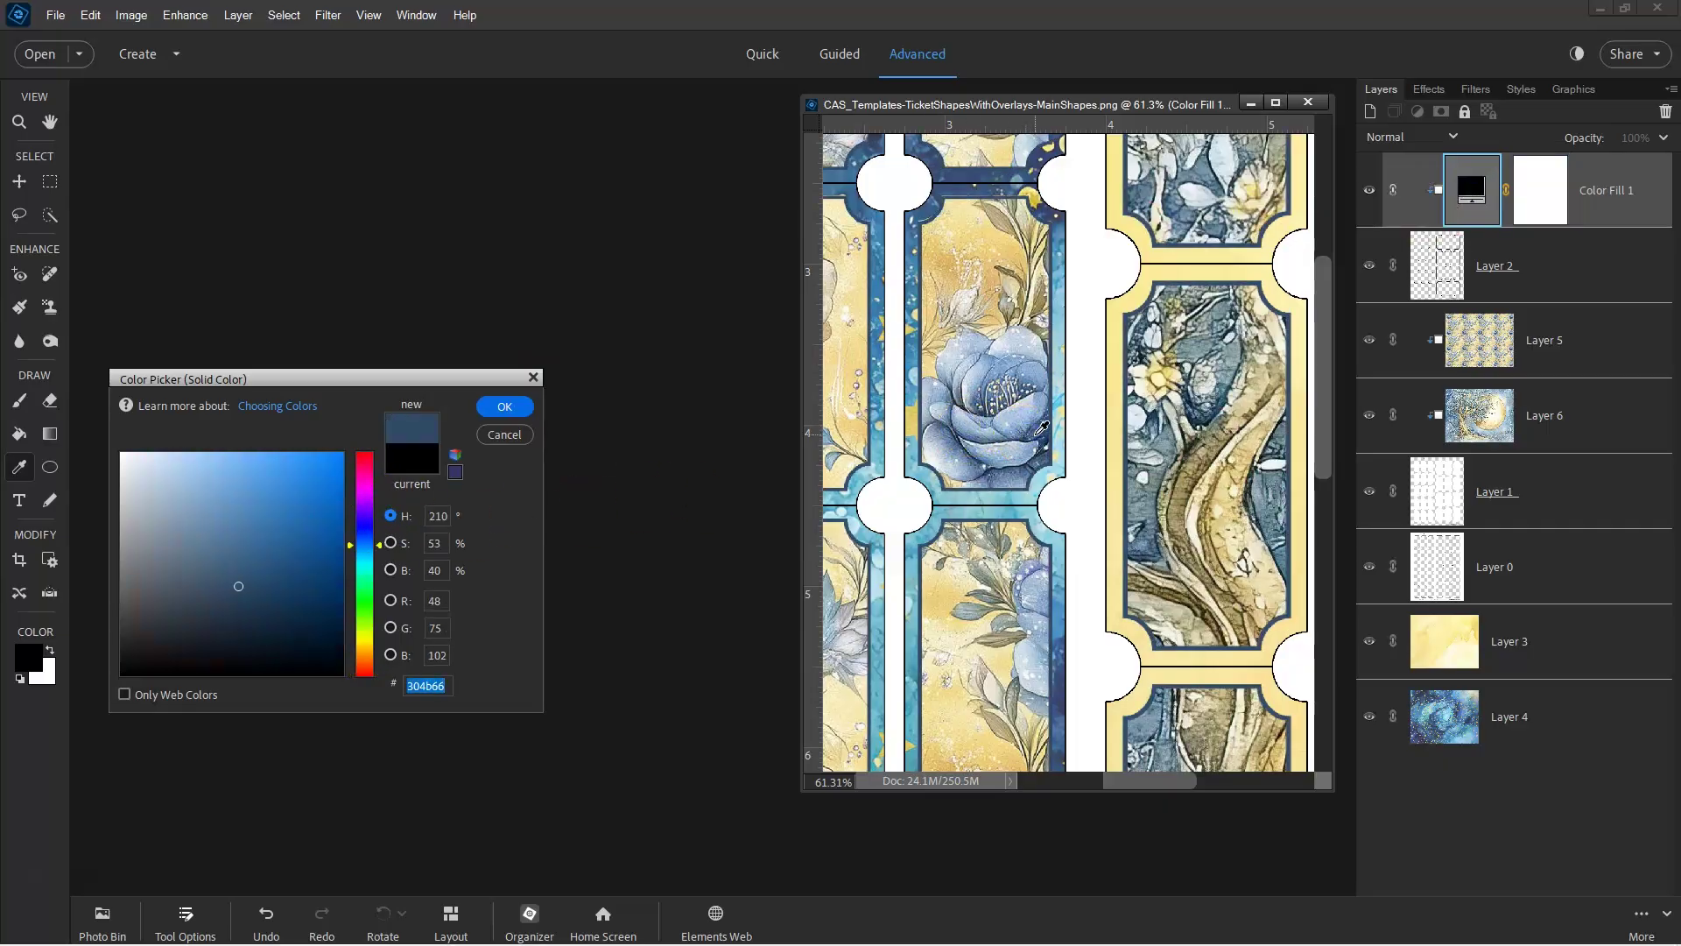
left_click(1042, 427)
mouse_move(233, 551)
left_mouse_down()
mouse_move(279, 492)
mouse_move(234, 484)
left_mouse_up()
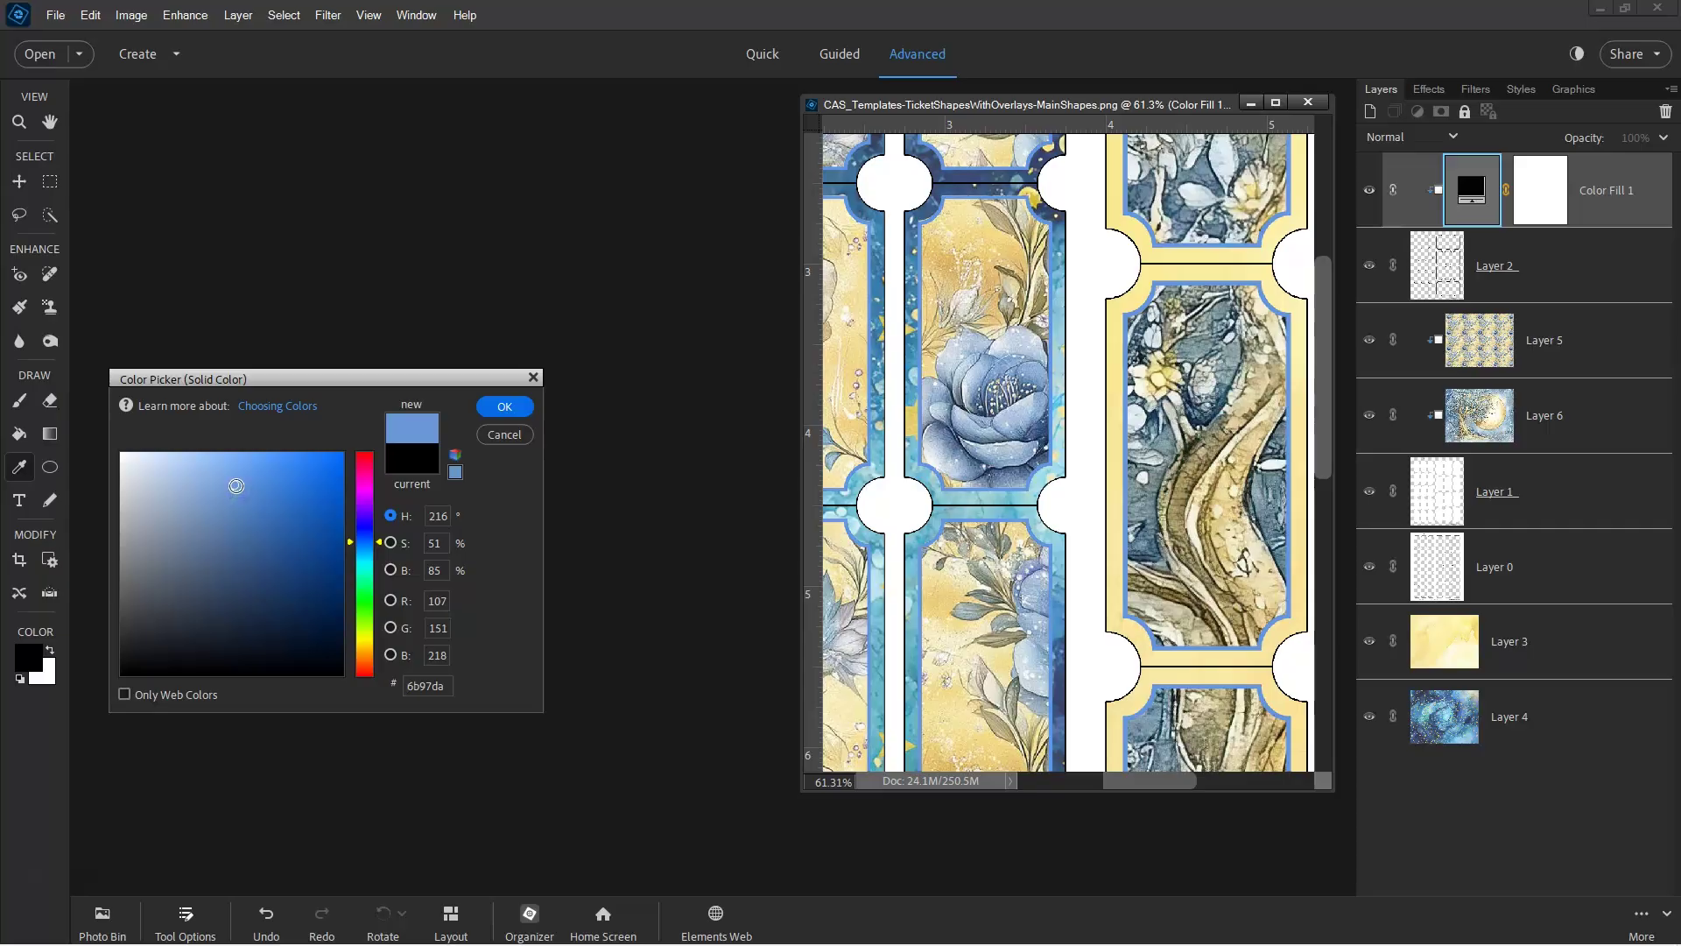
left_click(506, 407)
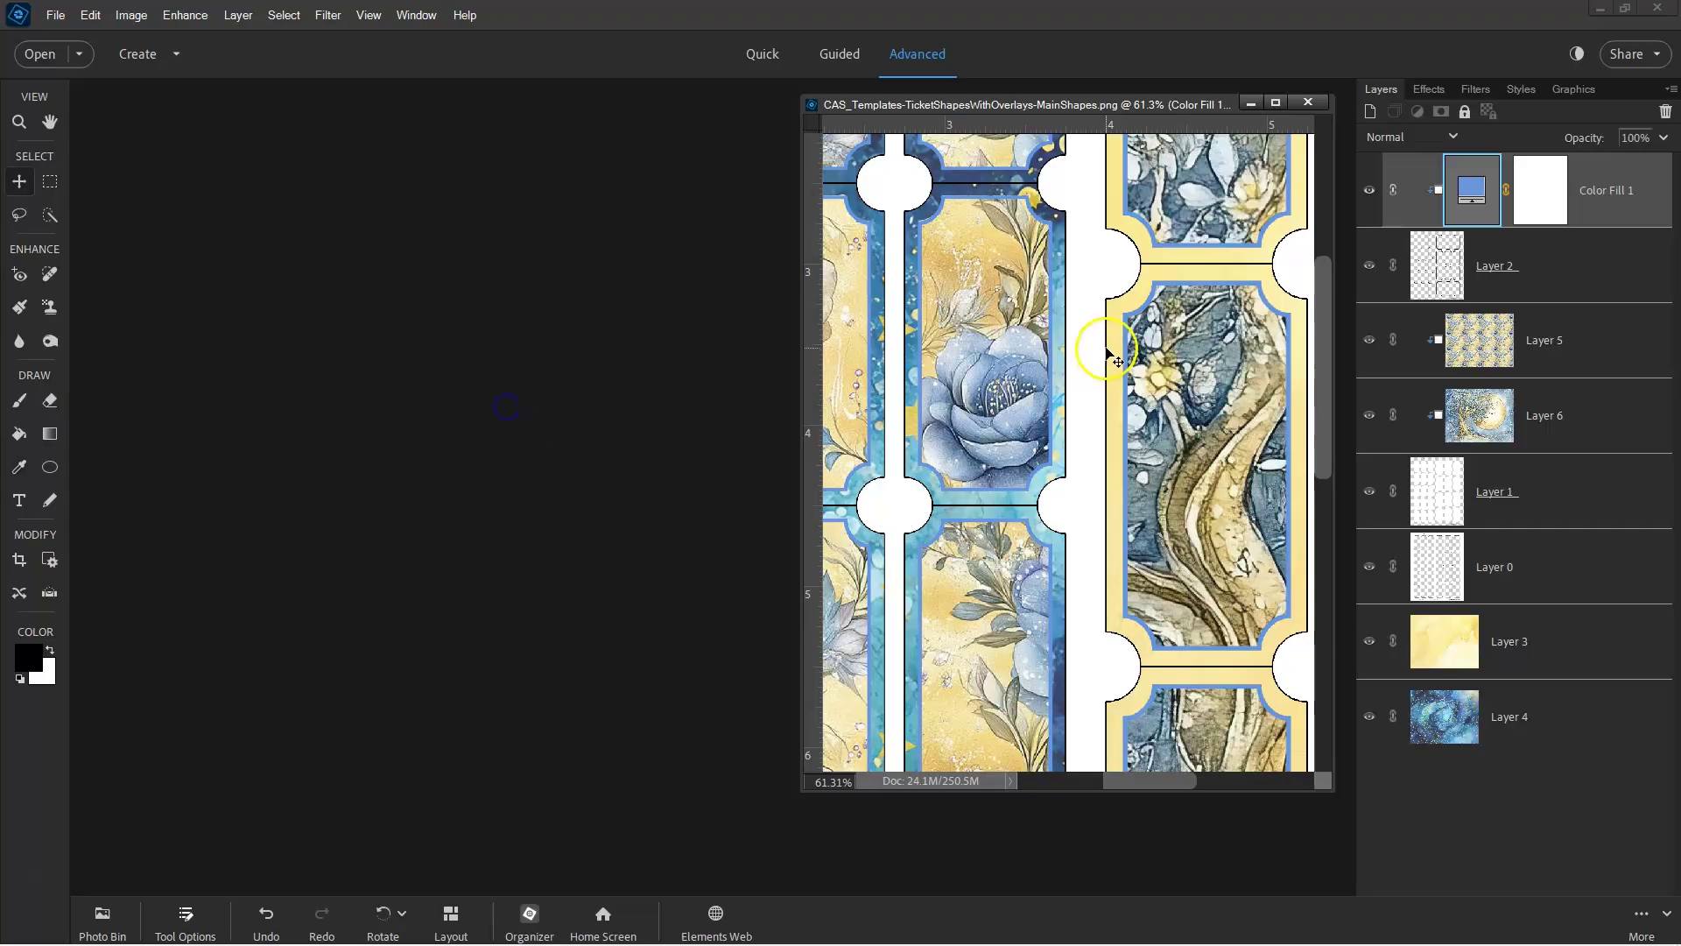
scroll(1110, 354, "down", 5)
scroll(1110, 359, "down", 1)
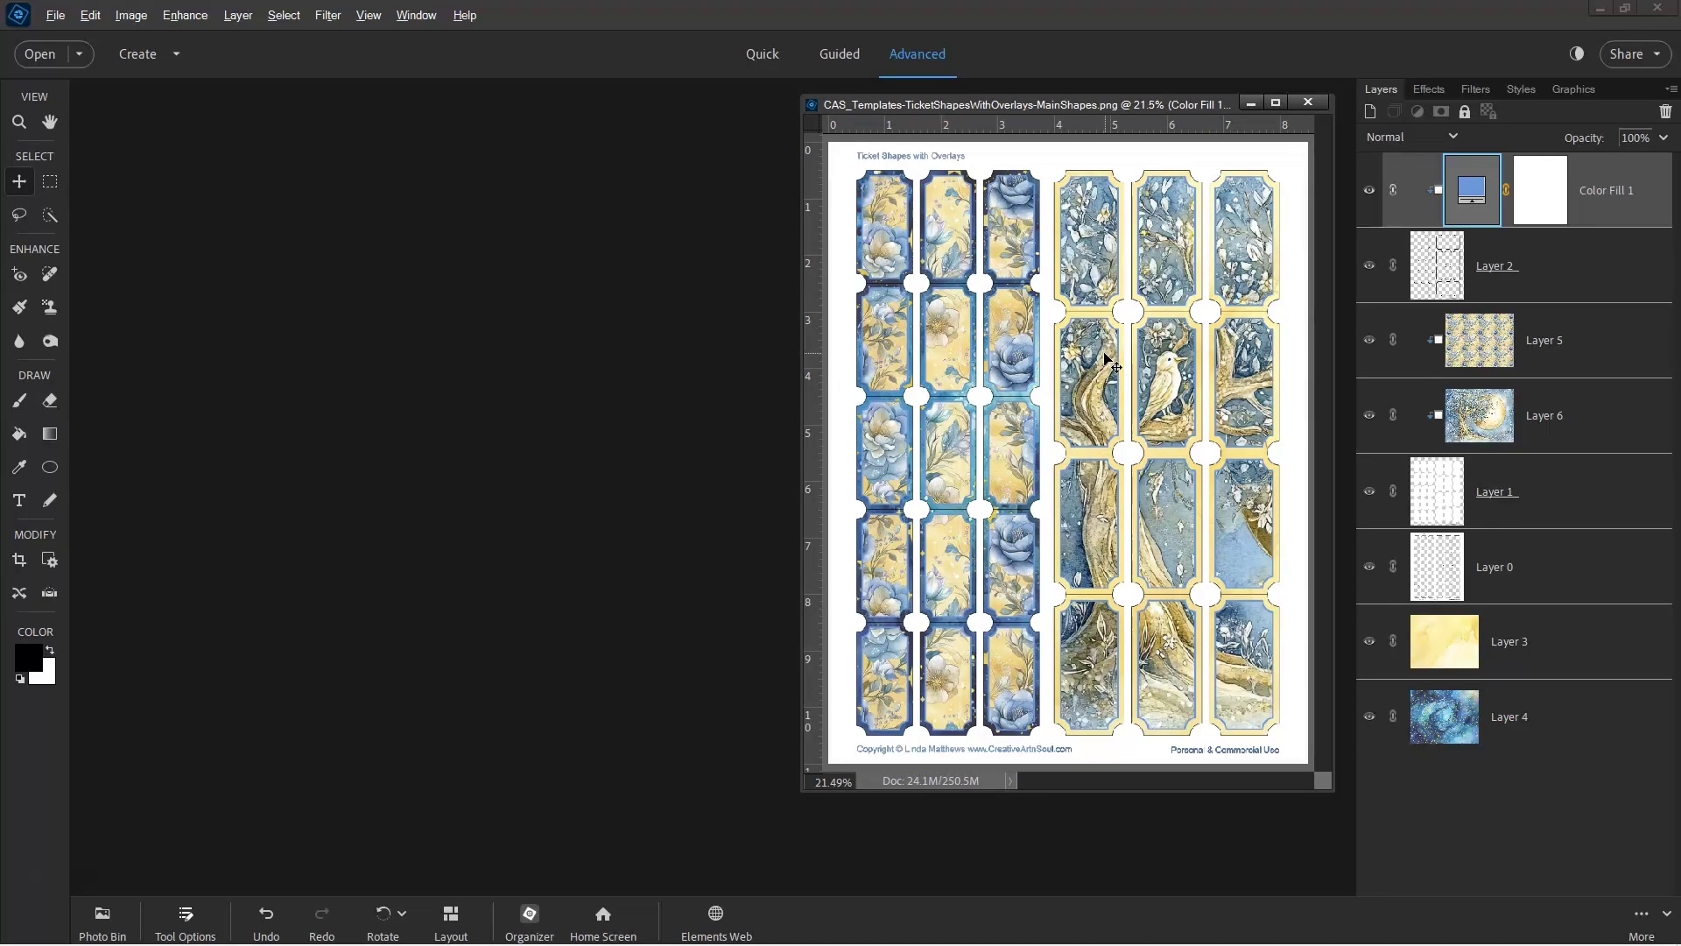
Change the inner frame outlines' color fill to a deeper blue (235cb1)
scroll(1110, 359, "up", 6)
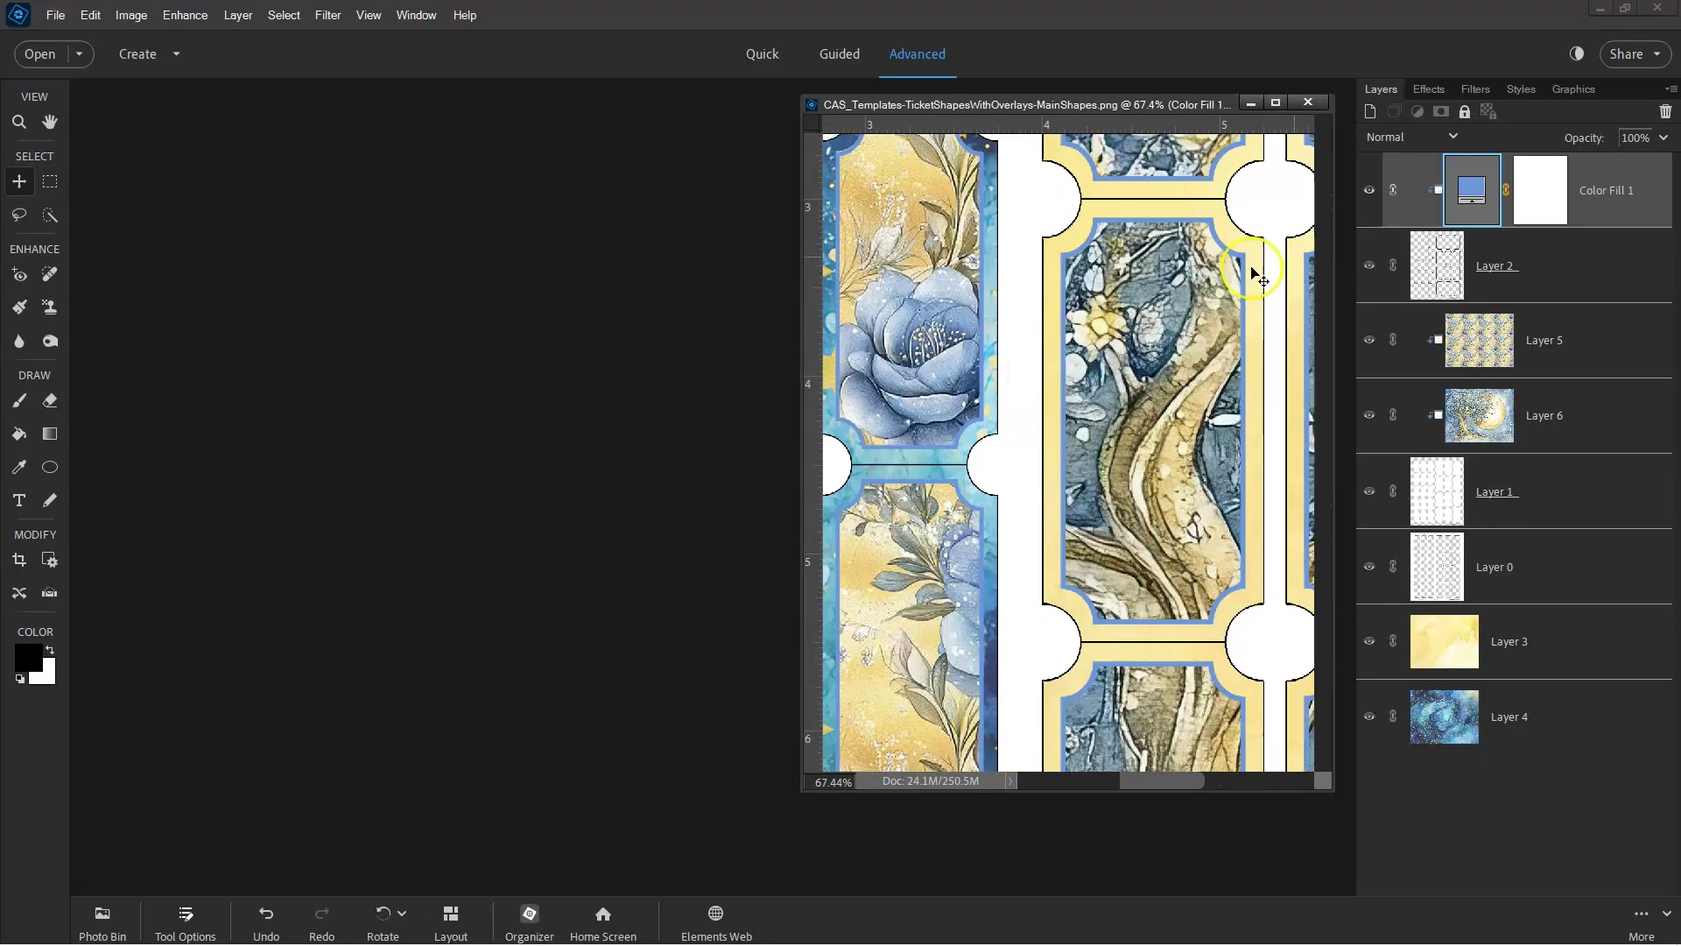
double_click(1470, 191)
left_click_drag(243, 507, 299, 520)
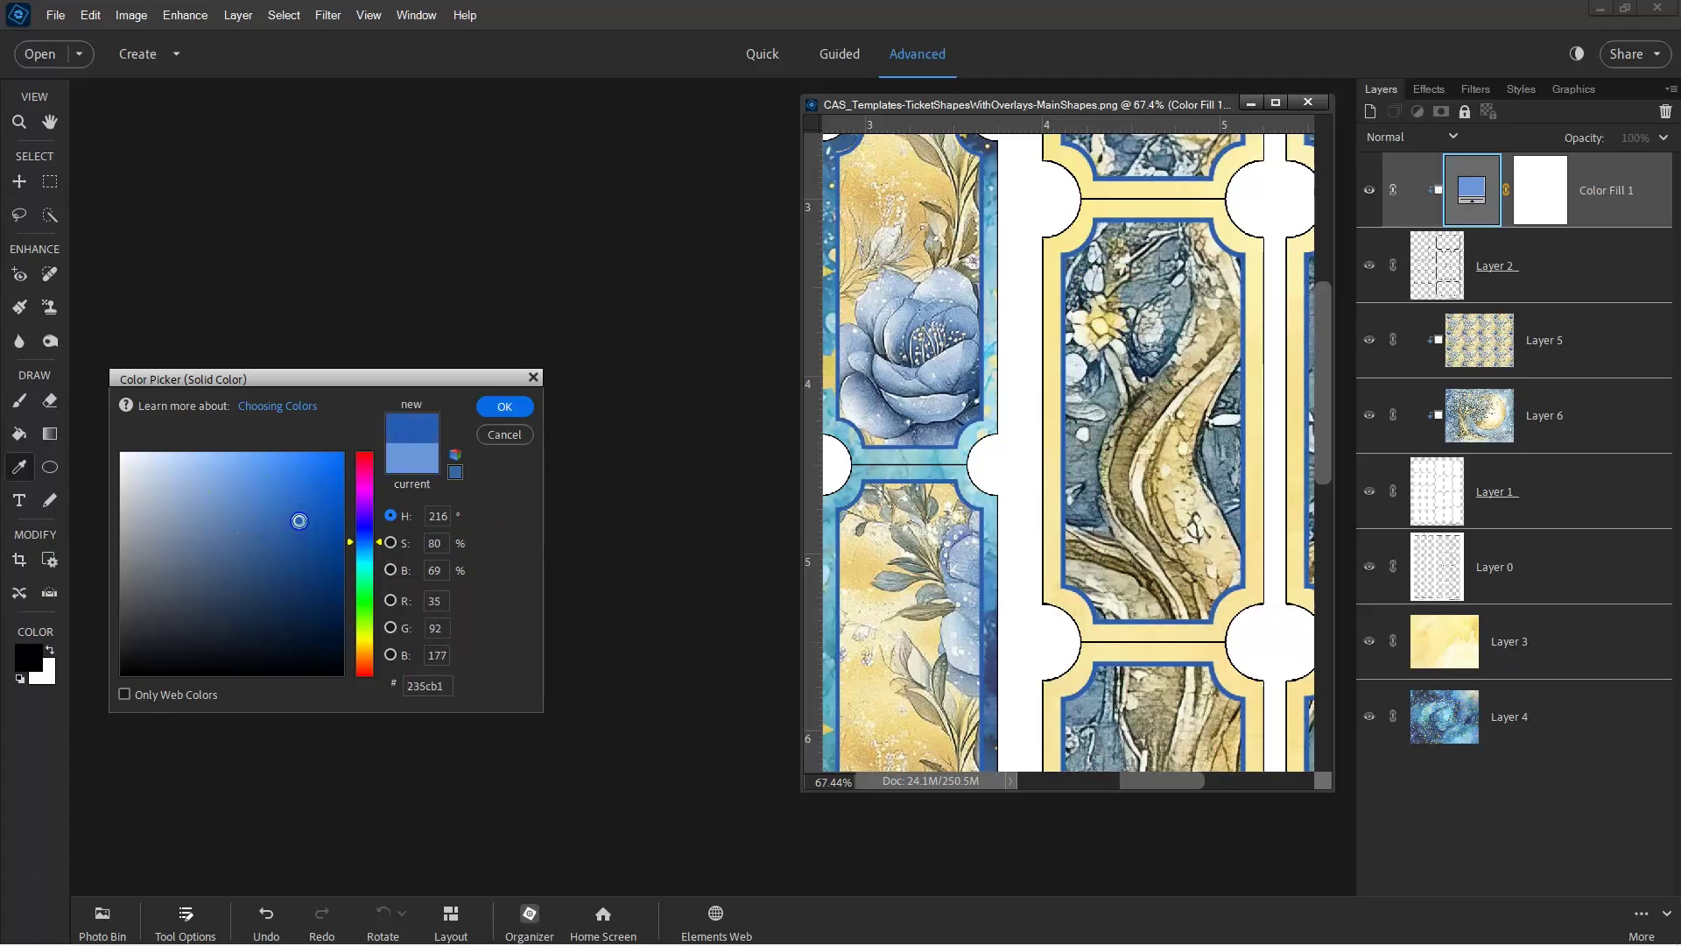
left_click(499, 408)
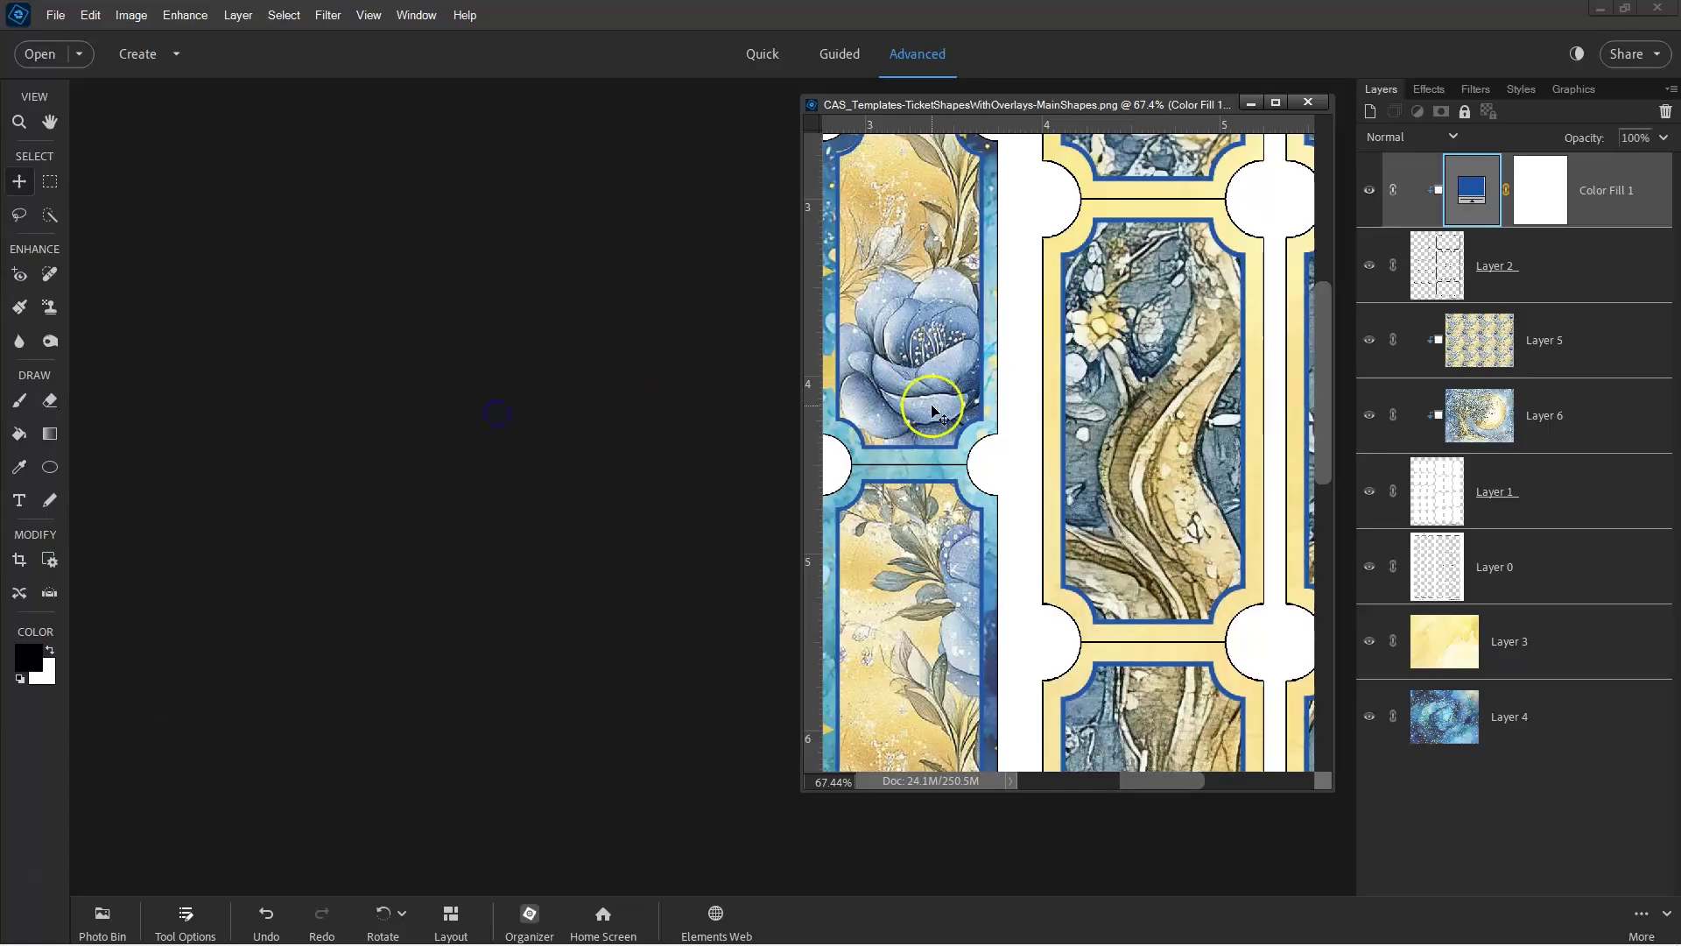
scroll(936, 411, "down", 6)
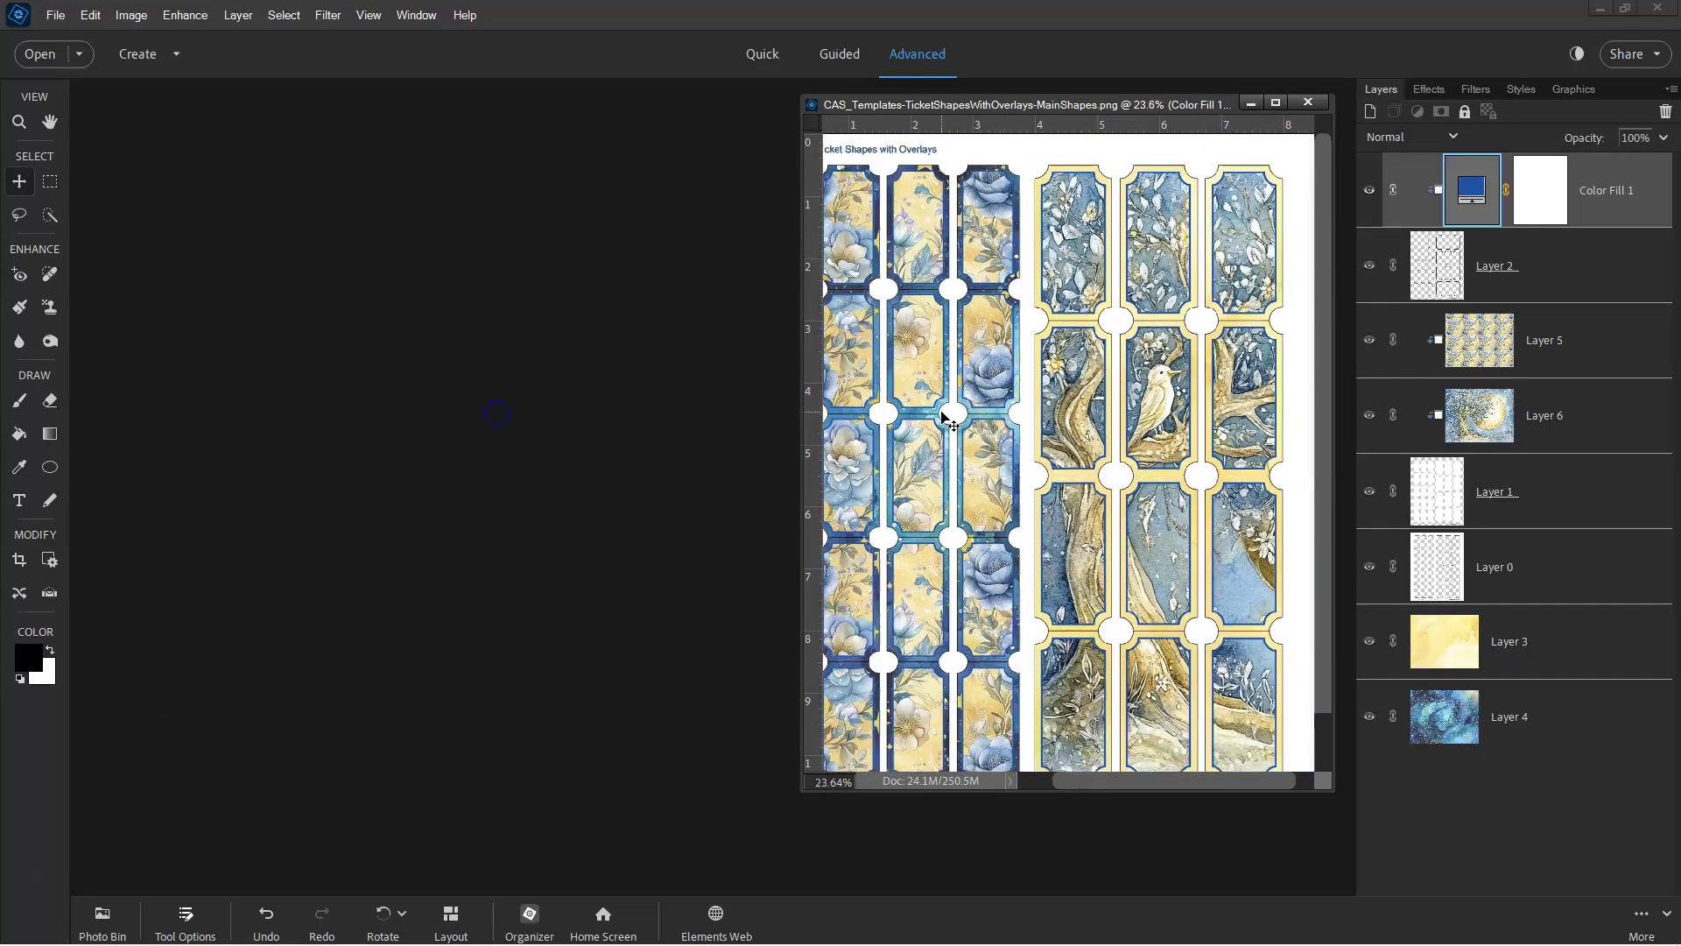
scroll(946, 413, "up", 1)
scroll(1018, 409, "down", 1)
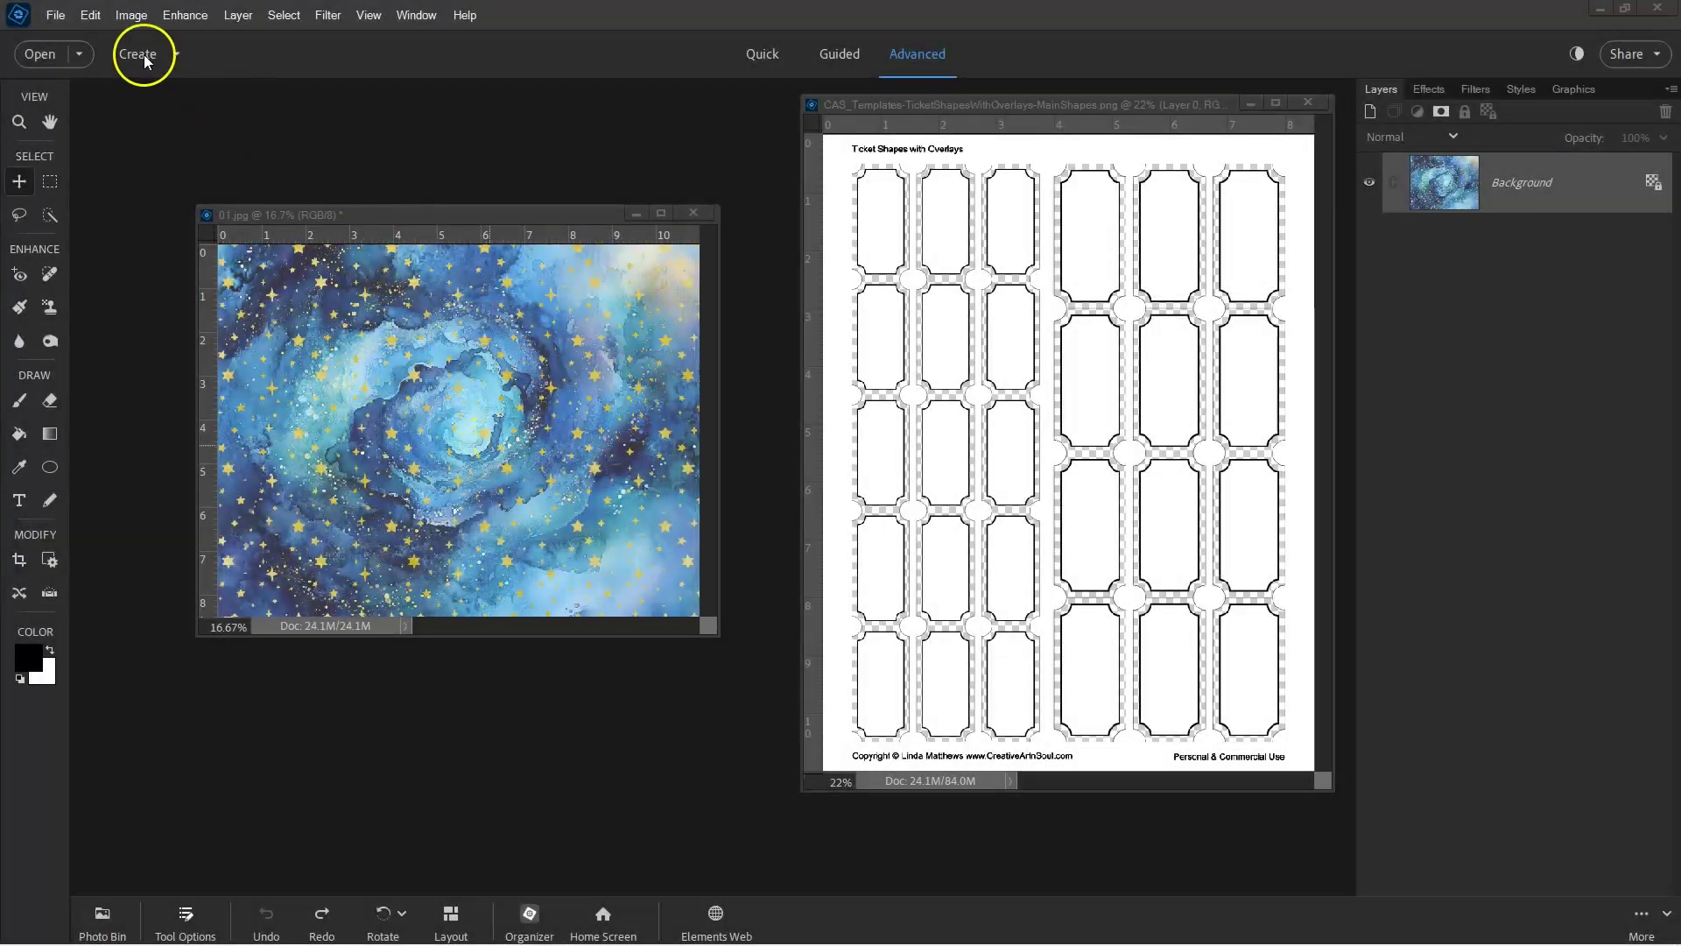
Rotate the starry blue paper image 90° left into portrait orientation
left_click(300, 267)
left_click(123, 16)
mouse_move(157, 34)
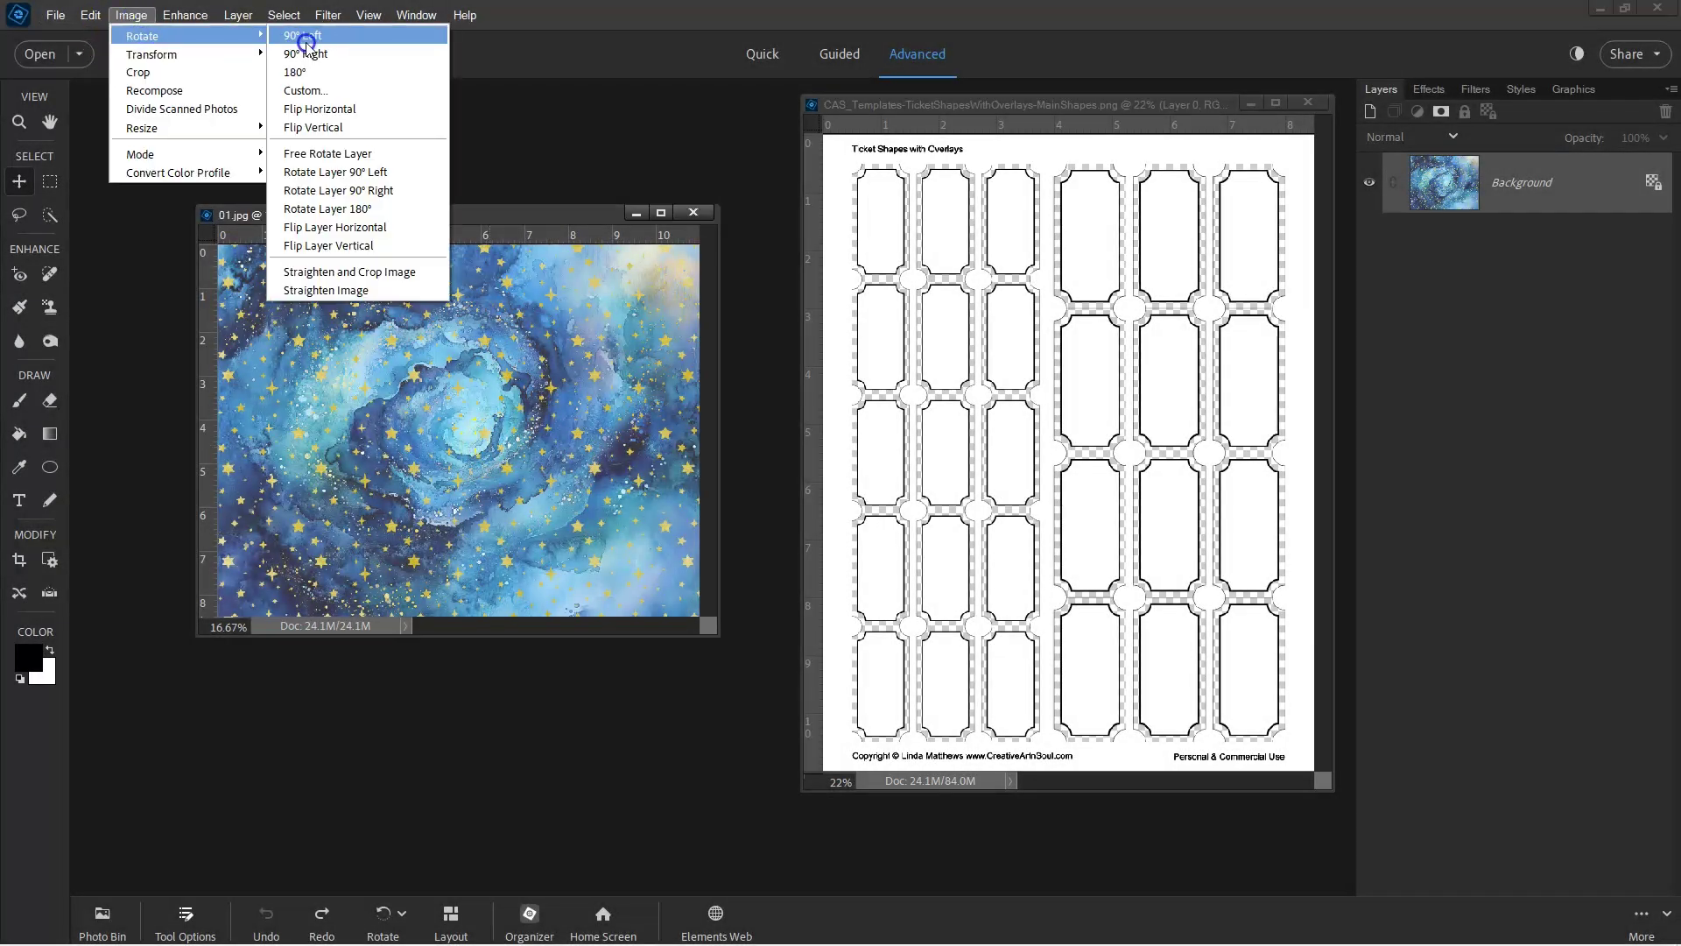
left_click(310, 50)
Add the starry paper to the ticket sheet beneath the main shapes layer and position it to cover the whole page
left_click_drag(435, 423, 1137, 467)
left_click_drag(1437, 341, 1437, 419)
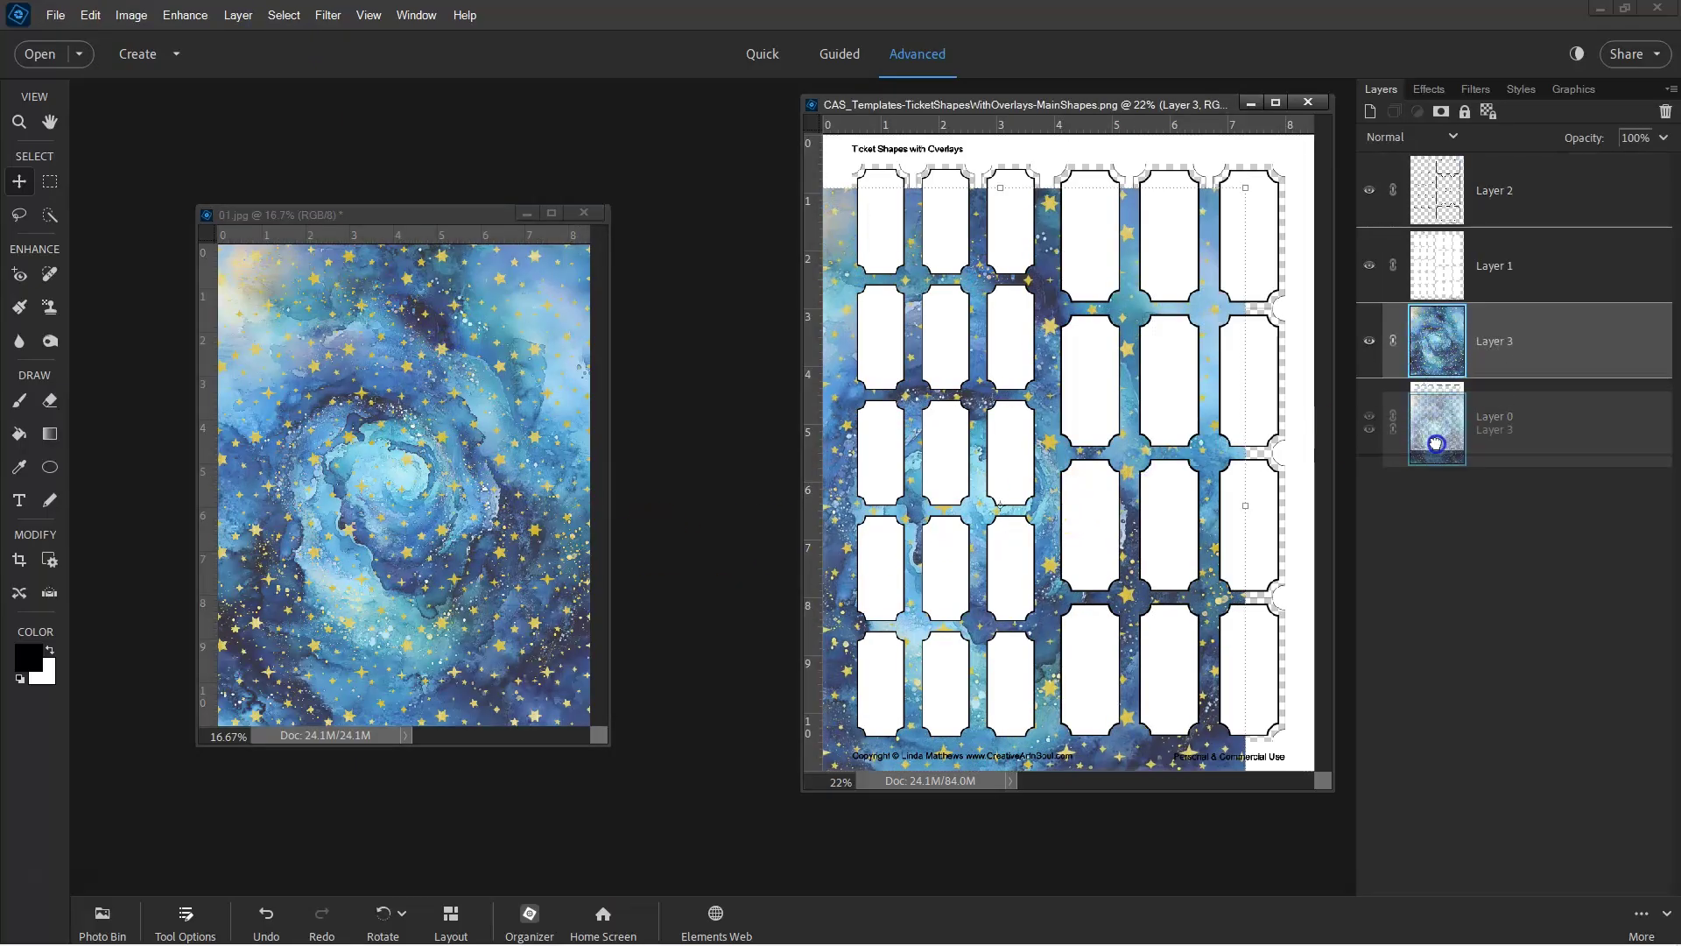
mouse_move(1120, 452)
left_mouse_down()
mouse_move(1167, 407)
mouse_move(1158, 430)
left_mouse_up()
scroll(1167, 407, "down", 1)
scroll(1157, 429, "up", 1)
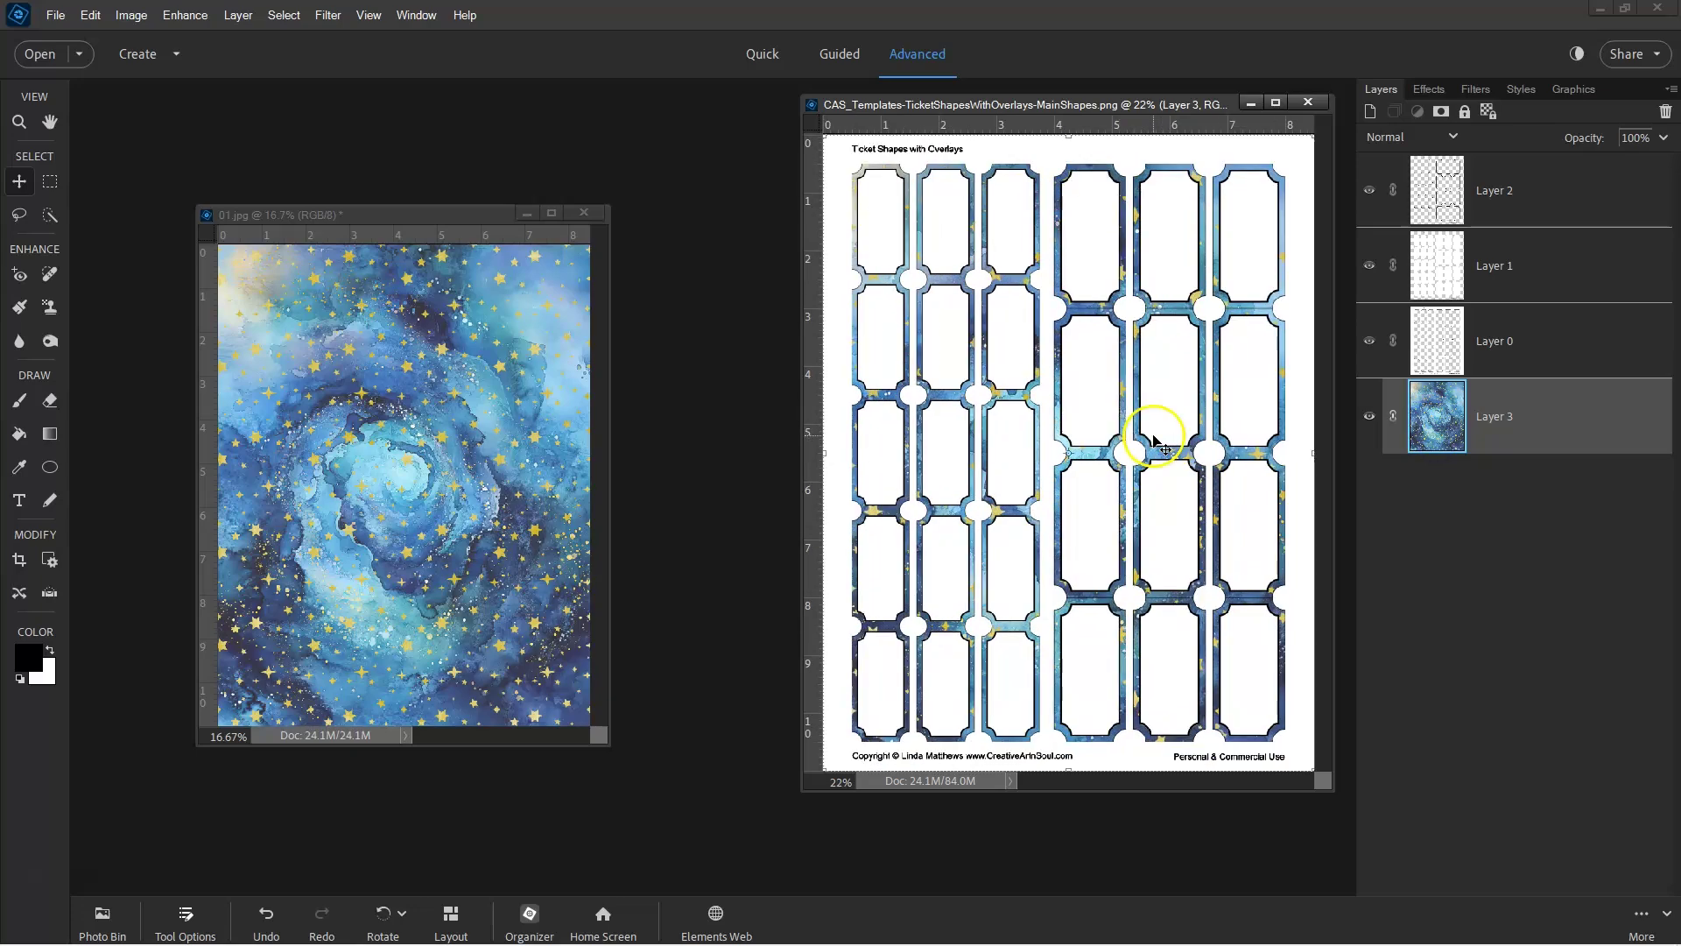
left_click(526, 213)
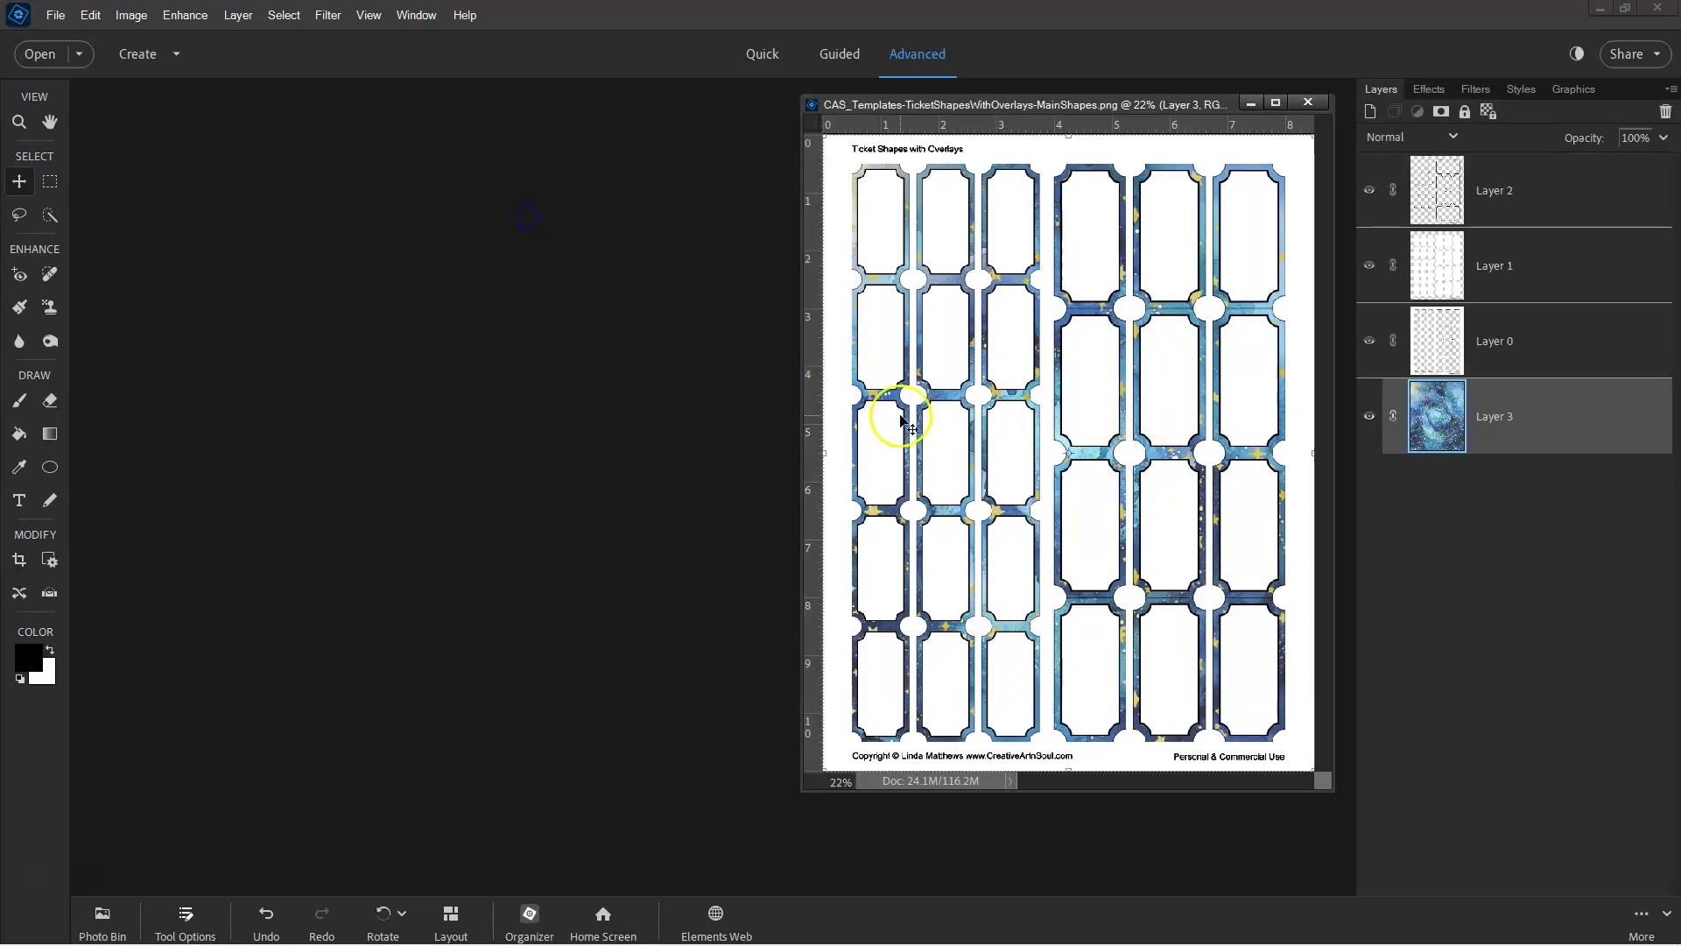
Add the library scene image to the ticket sheet and place it directly above the inner shapes layer
left_click(981, 427)
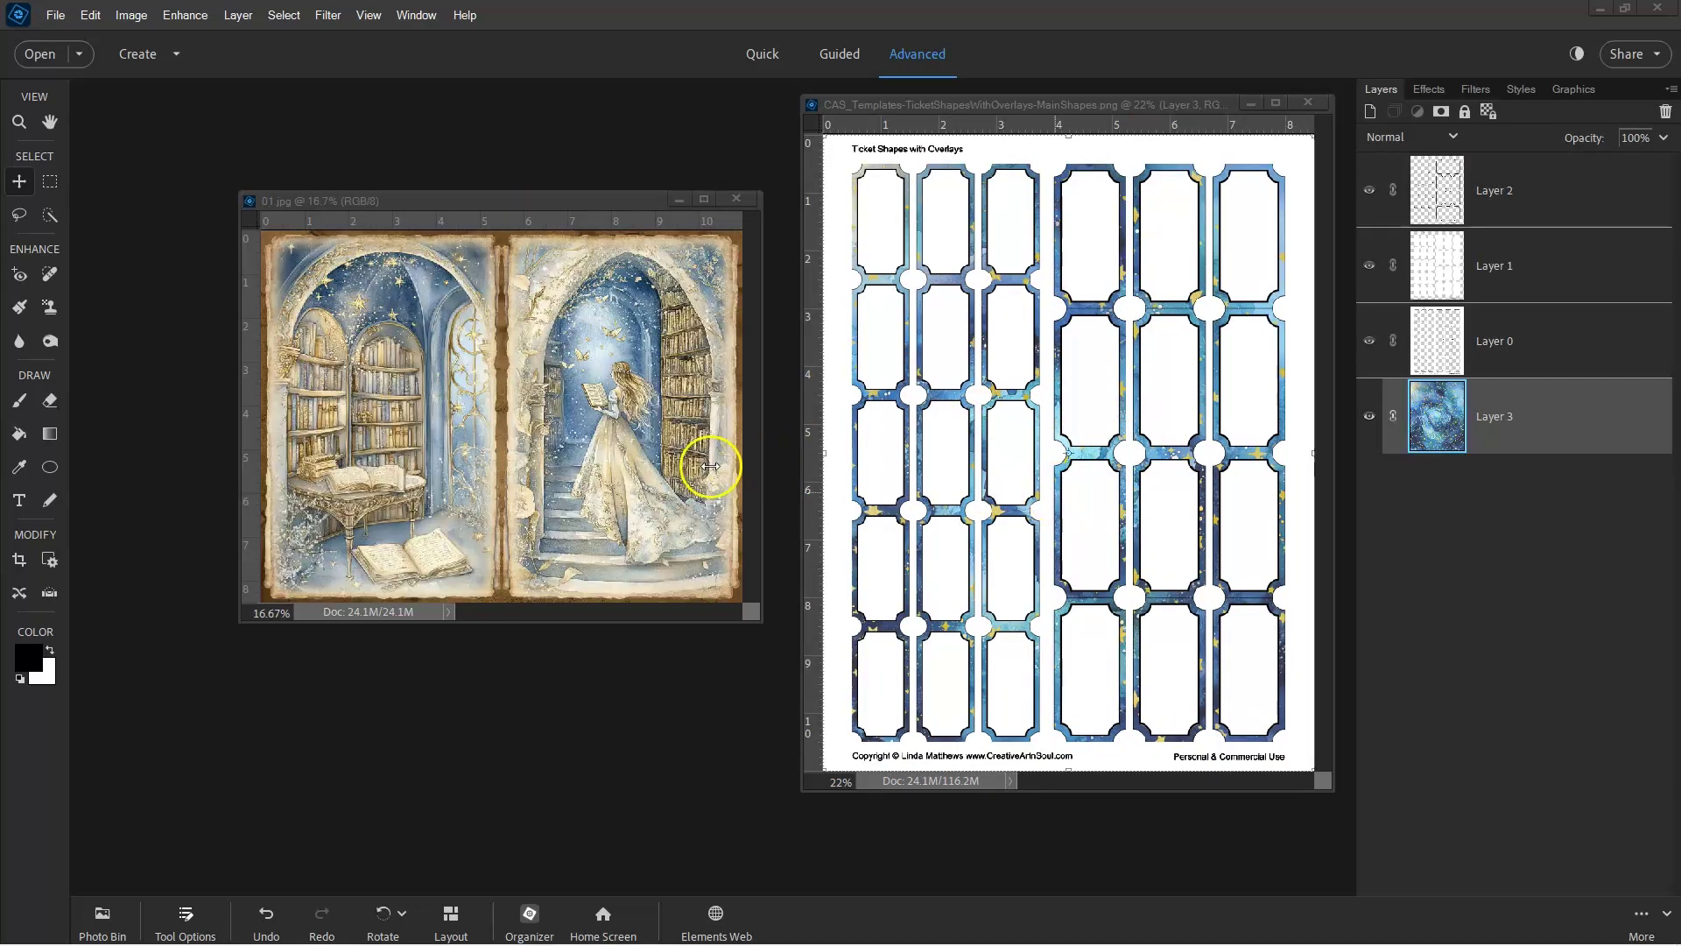
left_click(636, 386)
left_click_drag(606, 359, 799, 497)
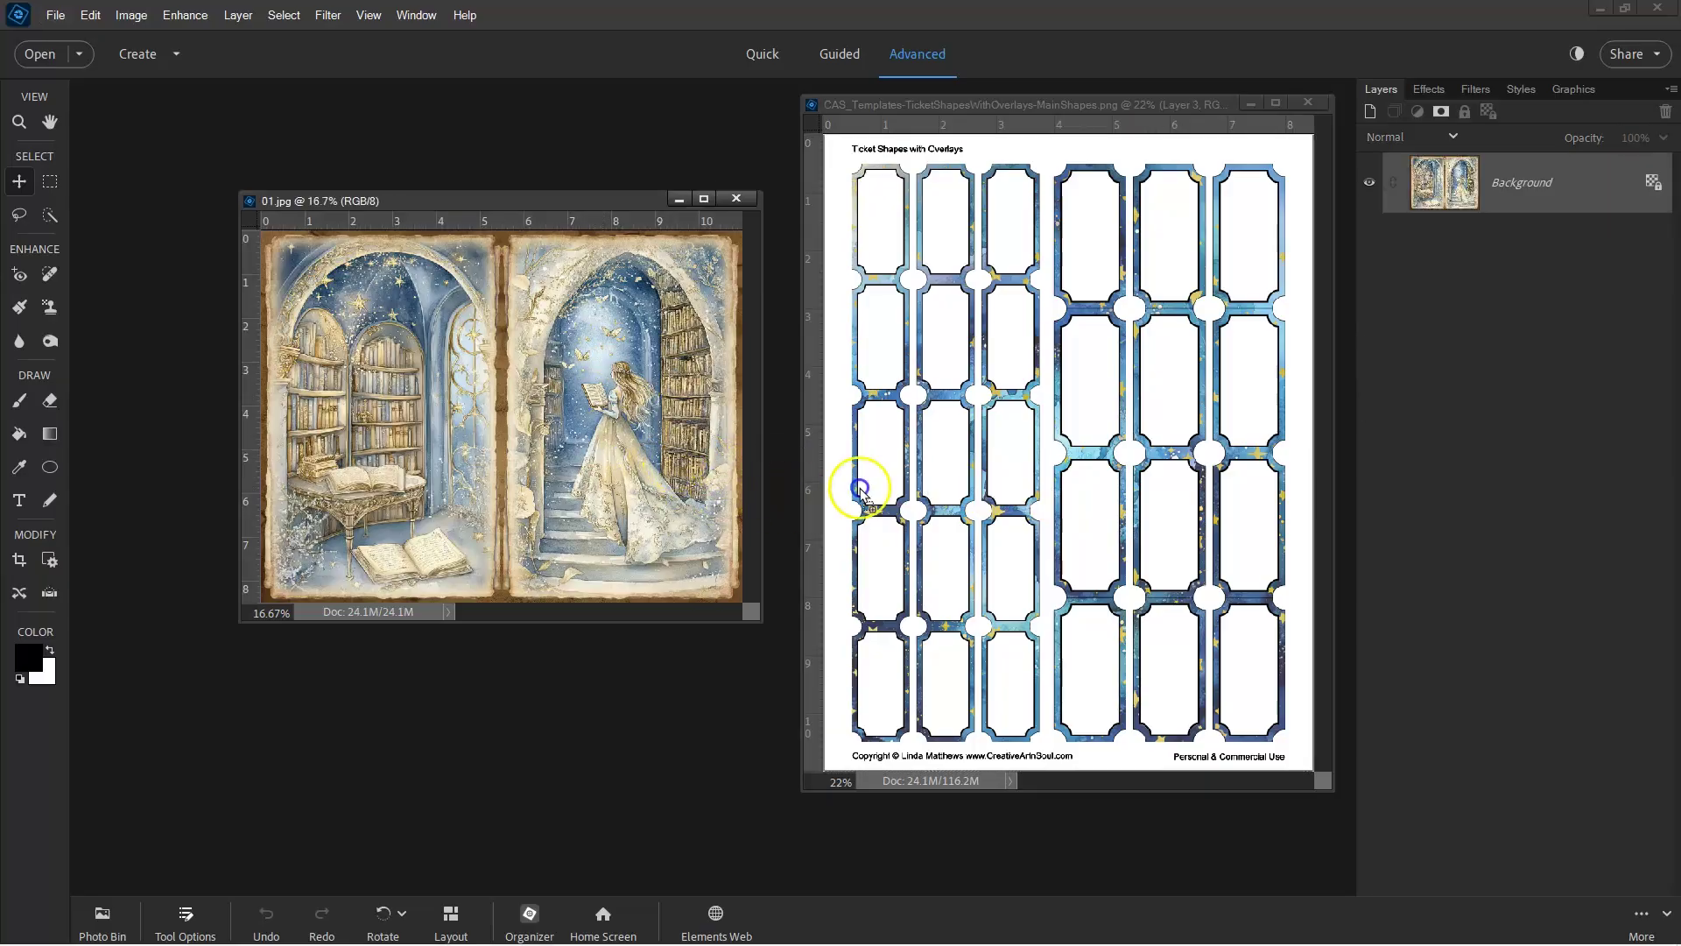
left_click_drag(1032, 449, 1026, 445)
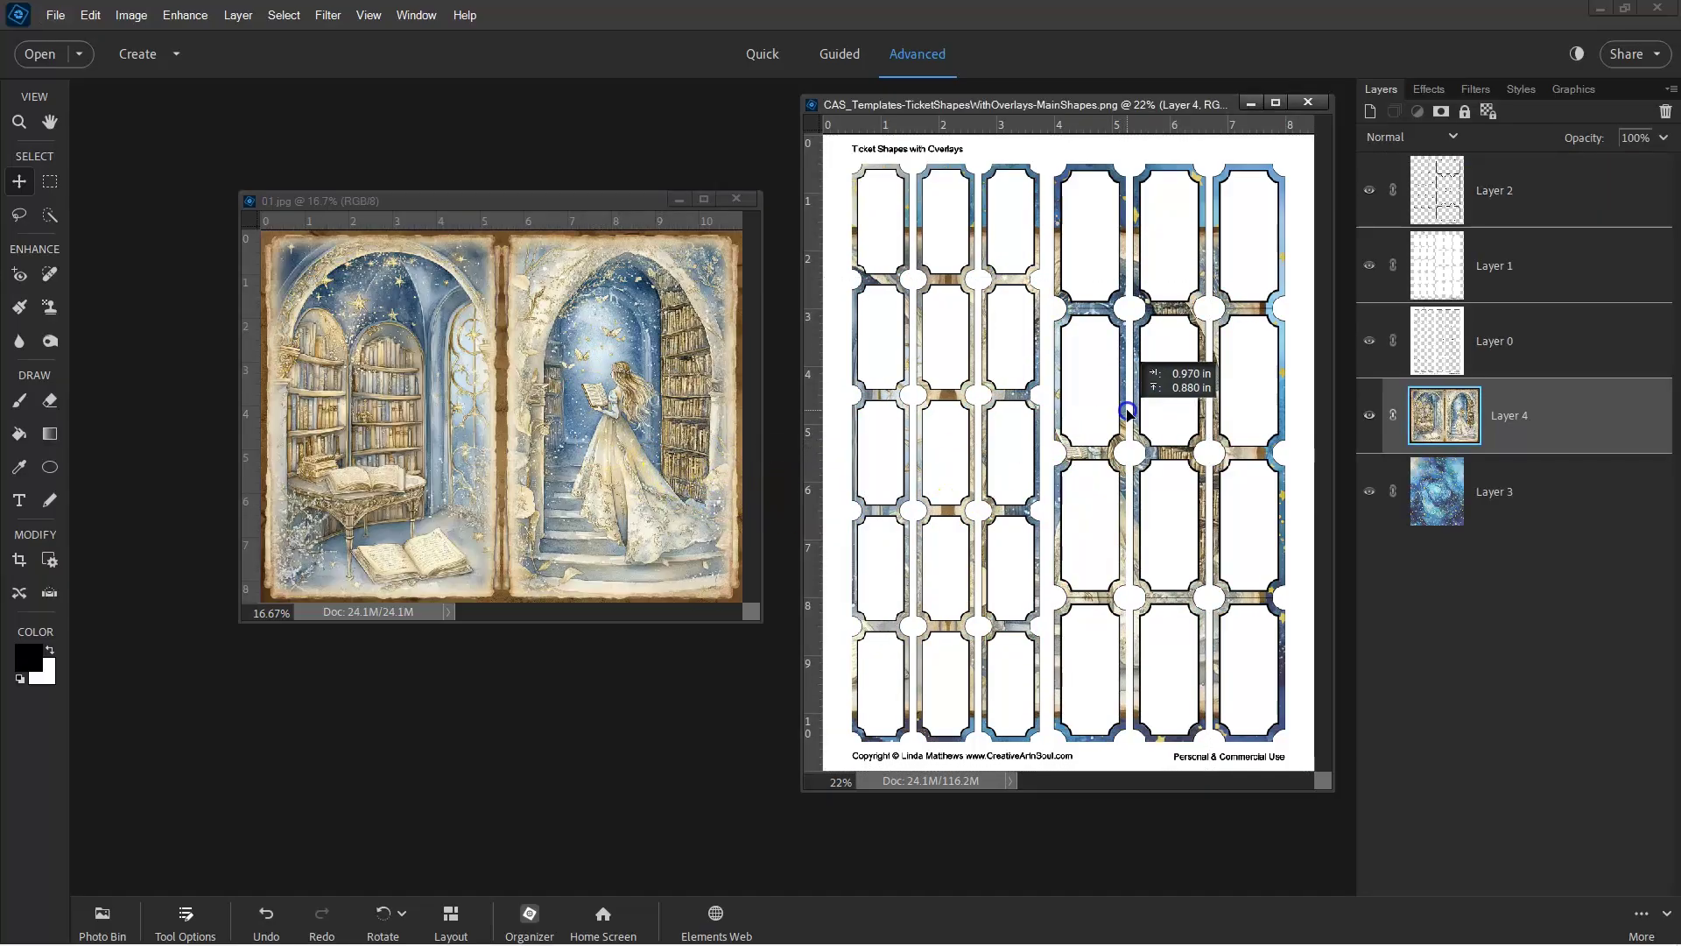
left_click_drag(1437, 429, 1441, 241)
Clip the library scene to the inner shapes layer and shrink it over the upper large tickets
right_click(1530, 252)
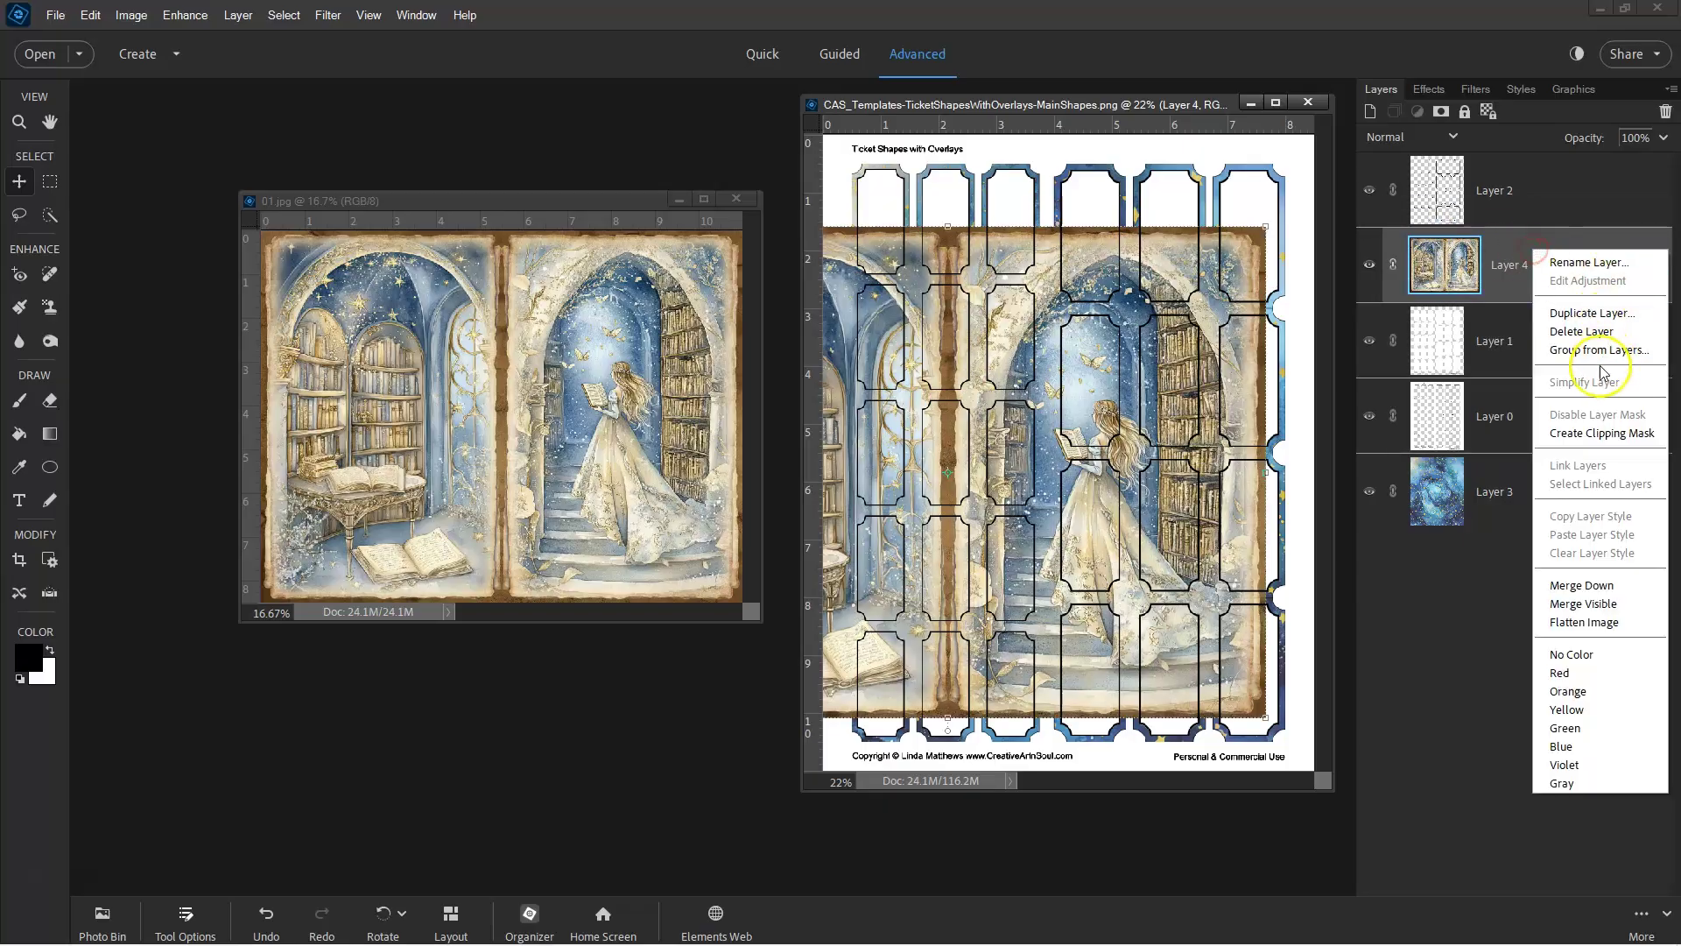
left_click(1590, 436)
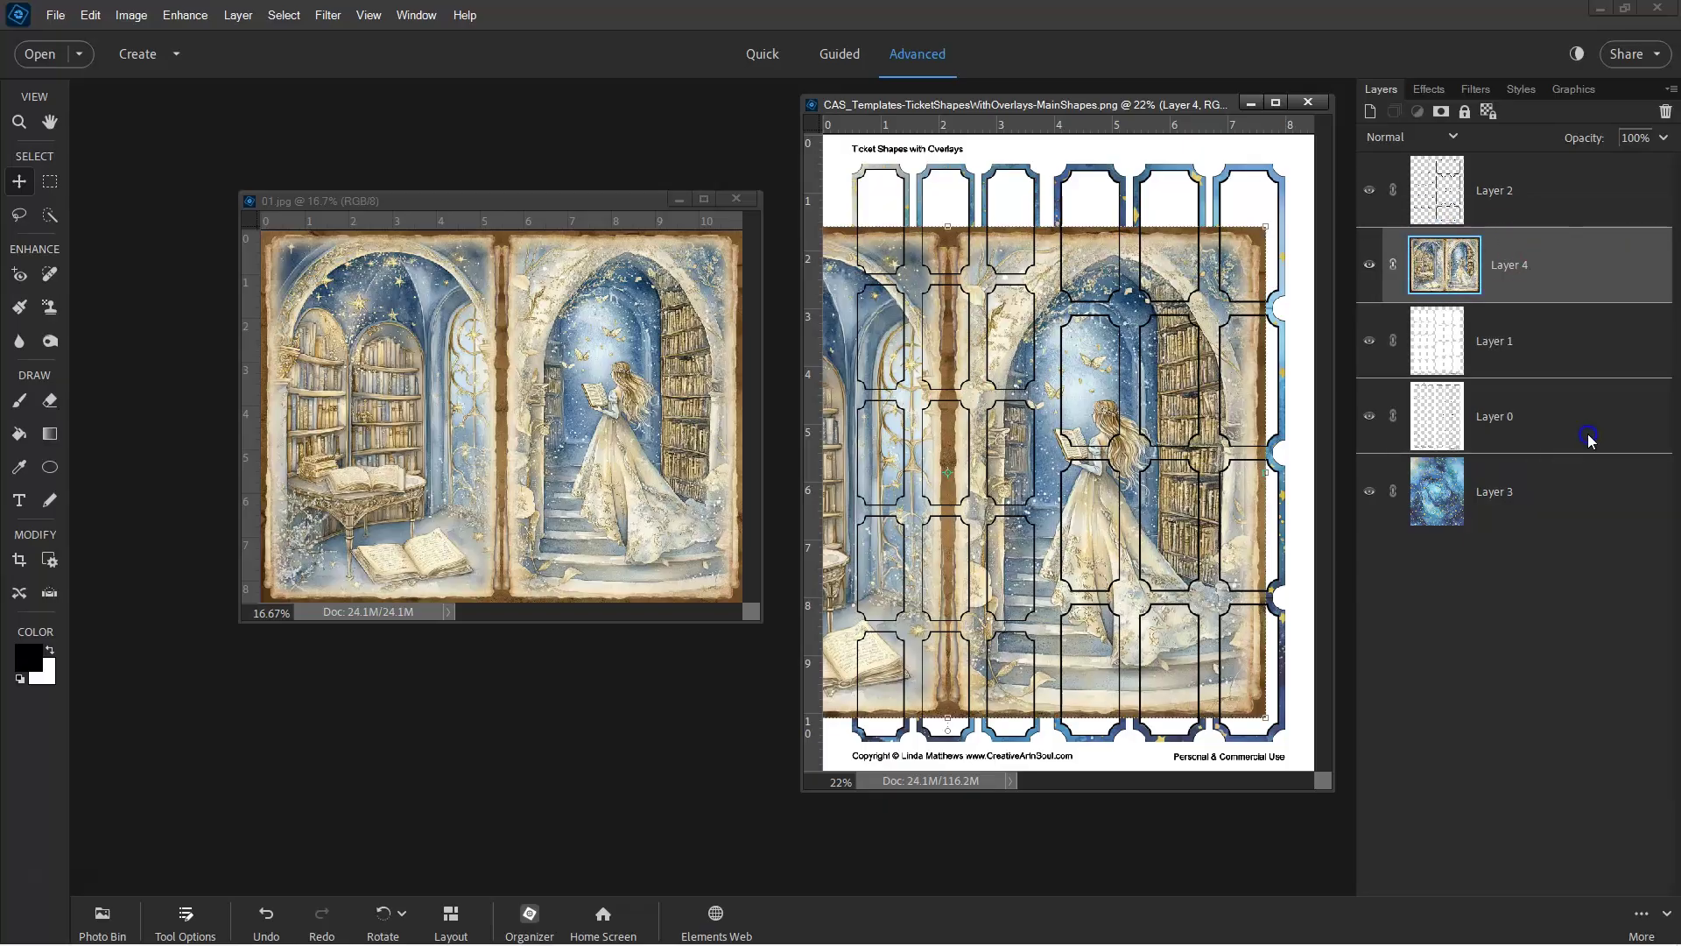
left_click_drag(1266, 228, 900, 720)
left_click_drag(1268, 282, 1279, 249)
key("Return")
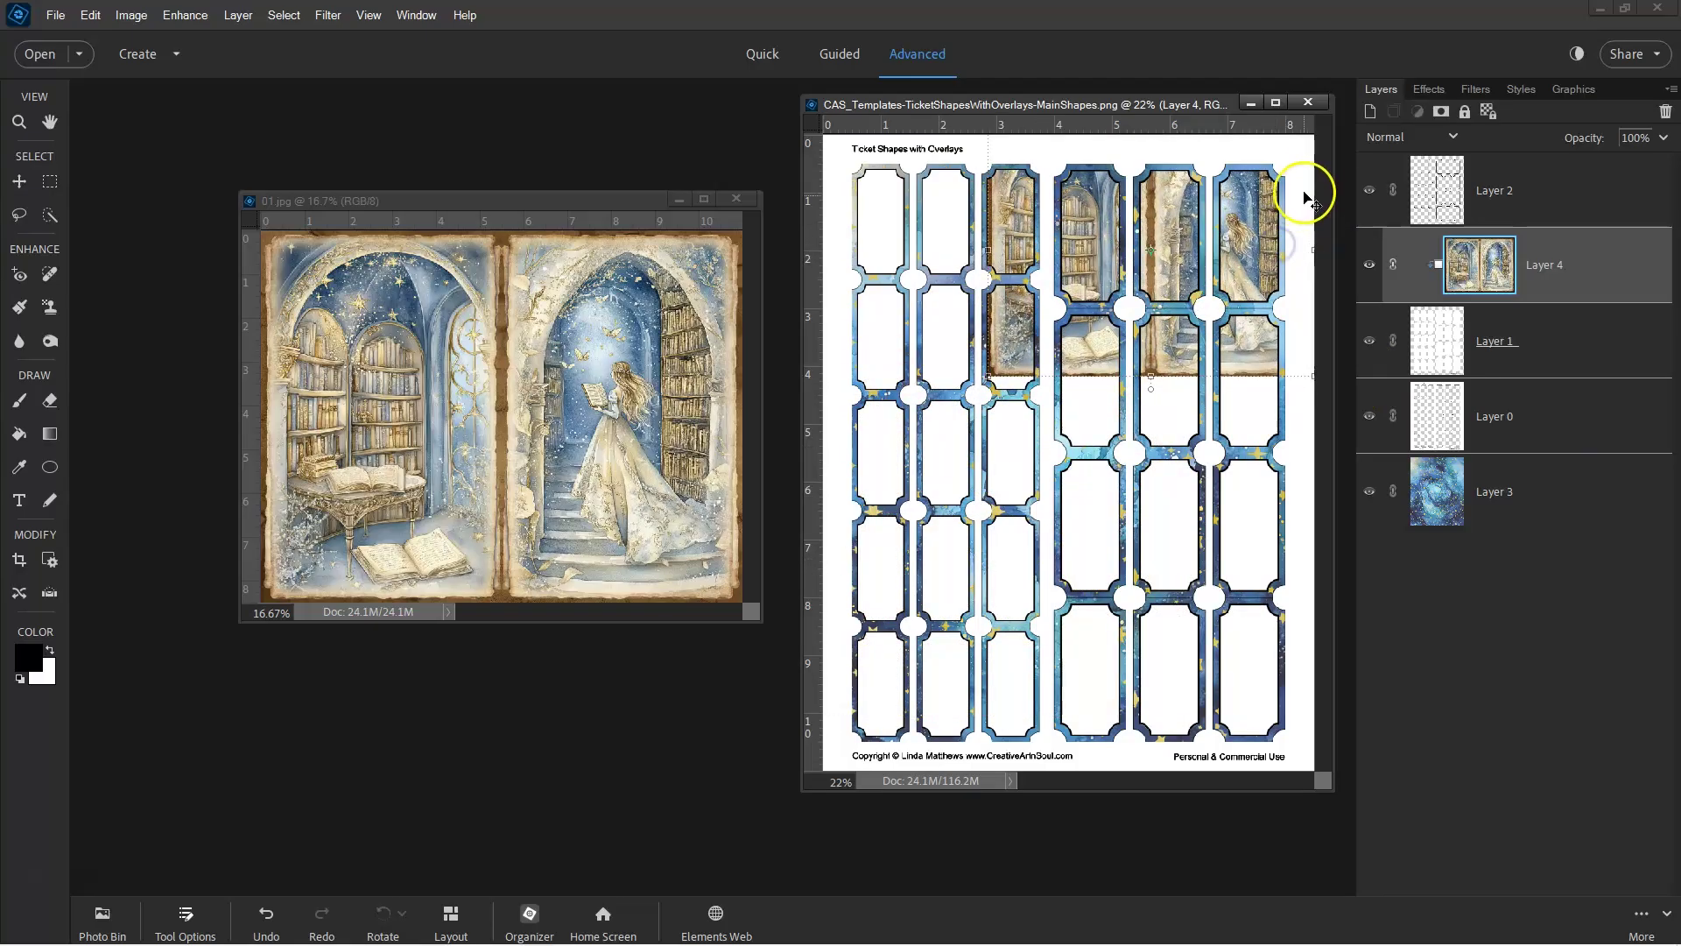
Shrink the library scene further and shift it so the reading woman fills the upper-right large ticket
scroll(1306, 187, "up", 3)
scroll(1305, 187, "up", 2)
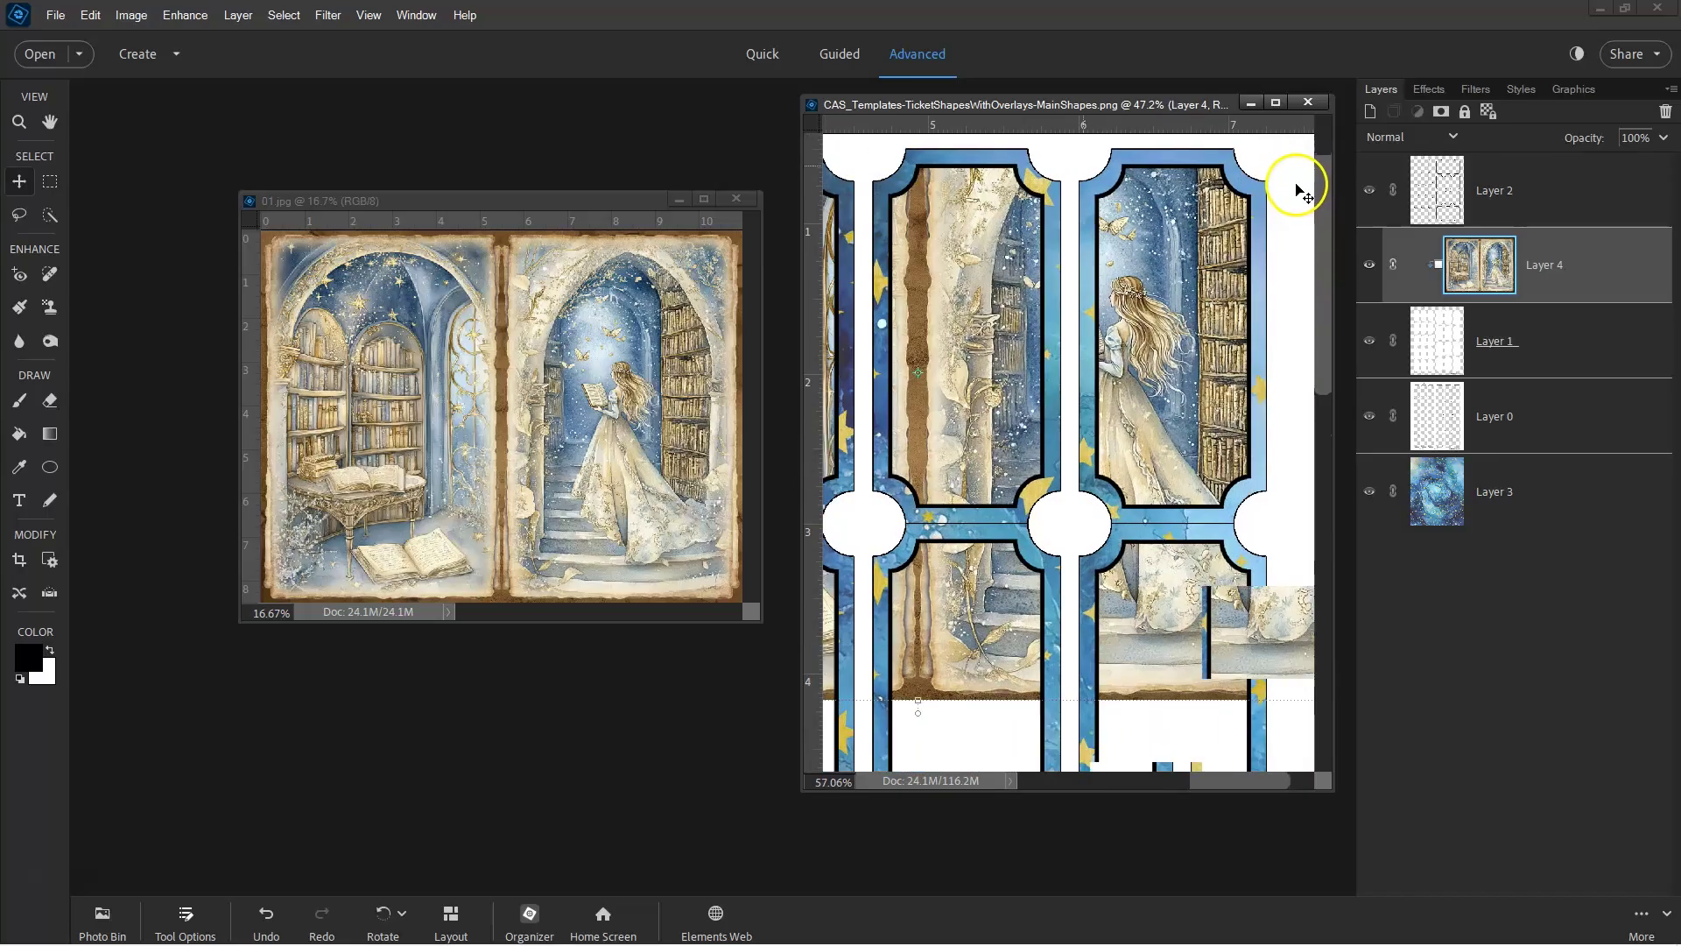
left_click_drag(1125, 544, 1165, 560)
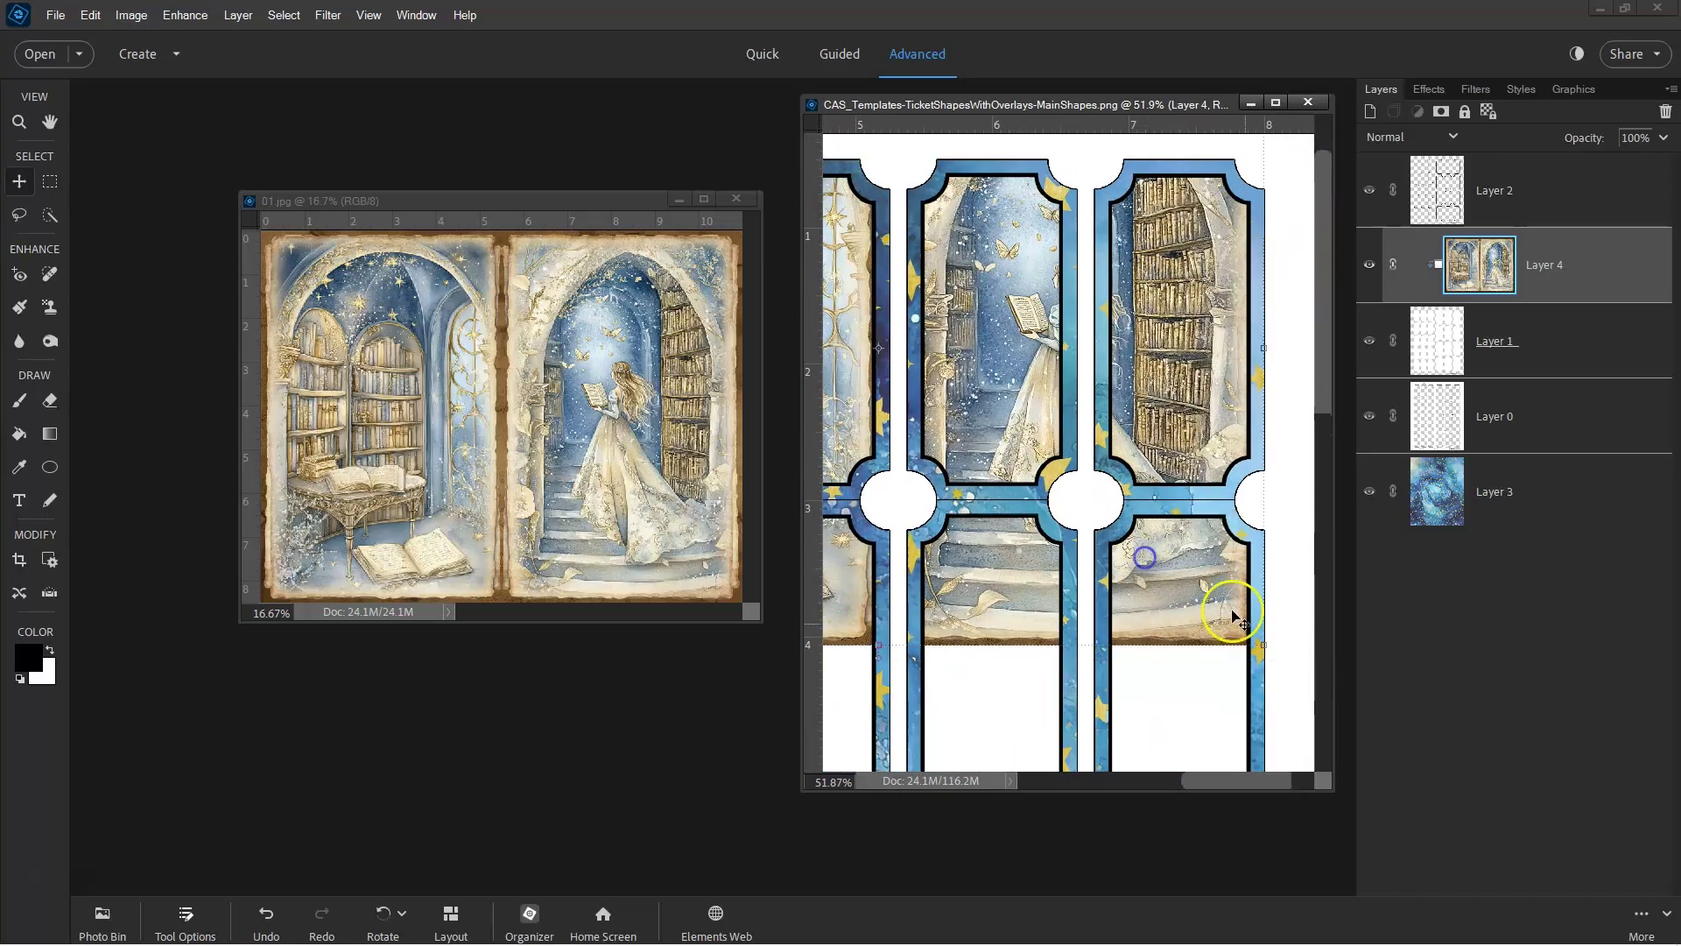
left_click_drag(1259, 640, 1091, 476)
left_click_drag(1006, 422, 1237, 429)
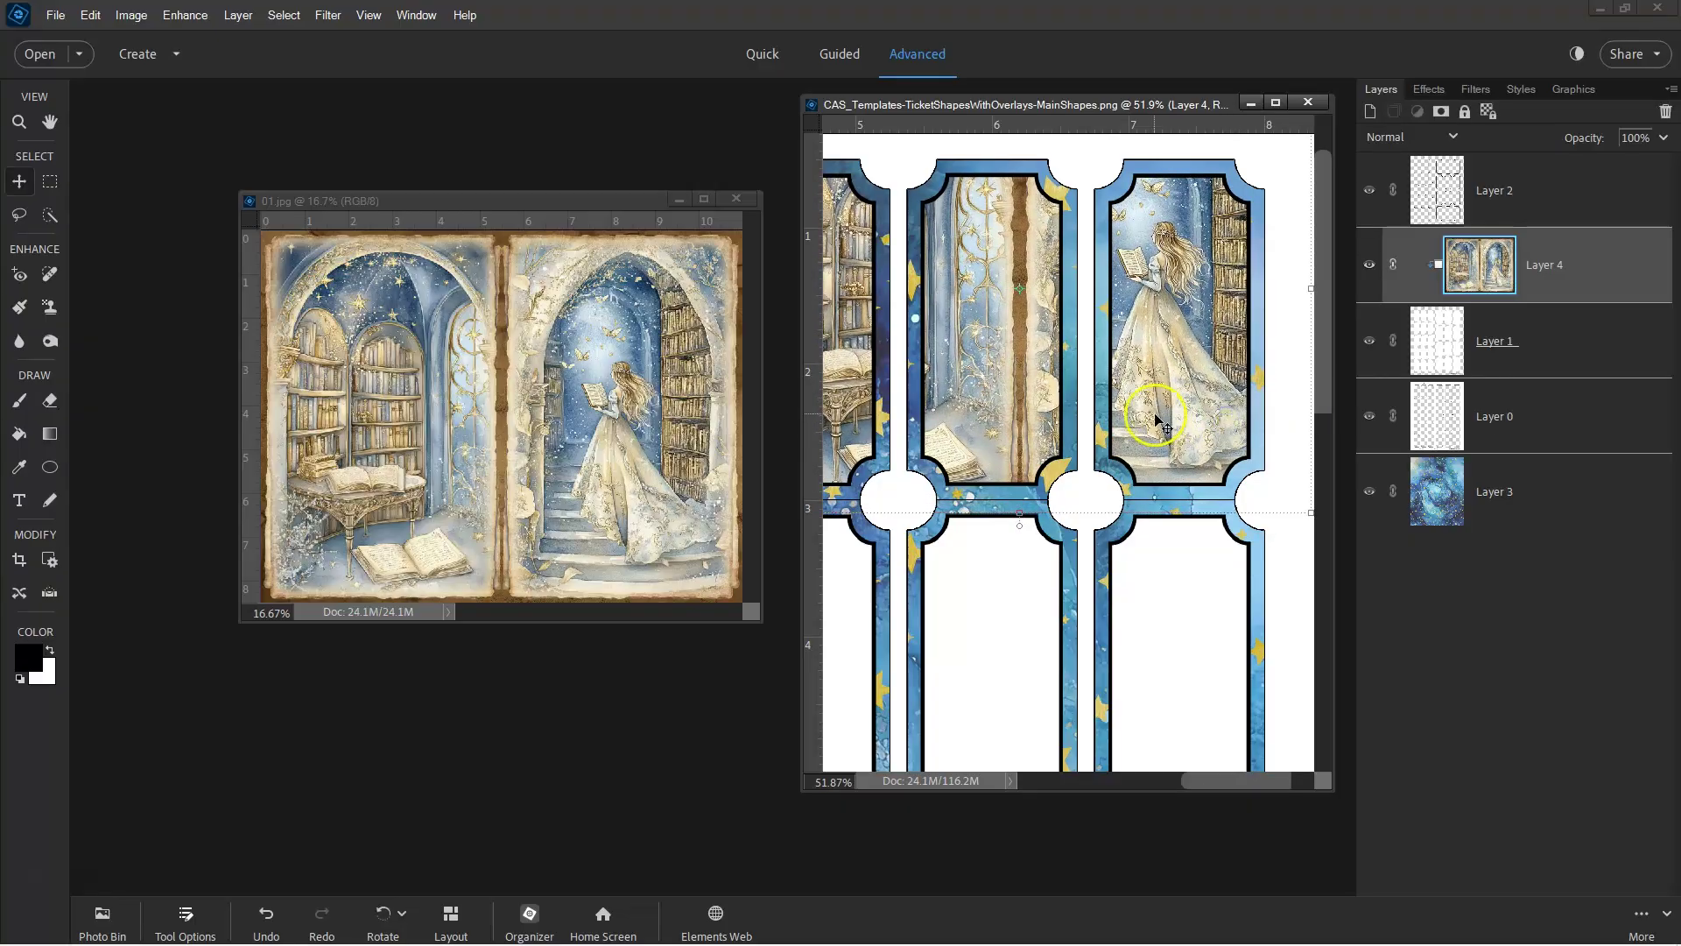
scroll(1226, 427, "down", 4)
scroll(1165, 420, "down", 1)
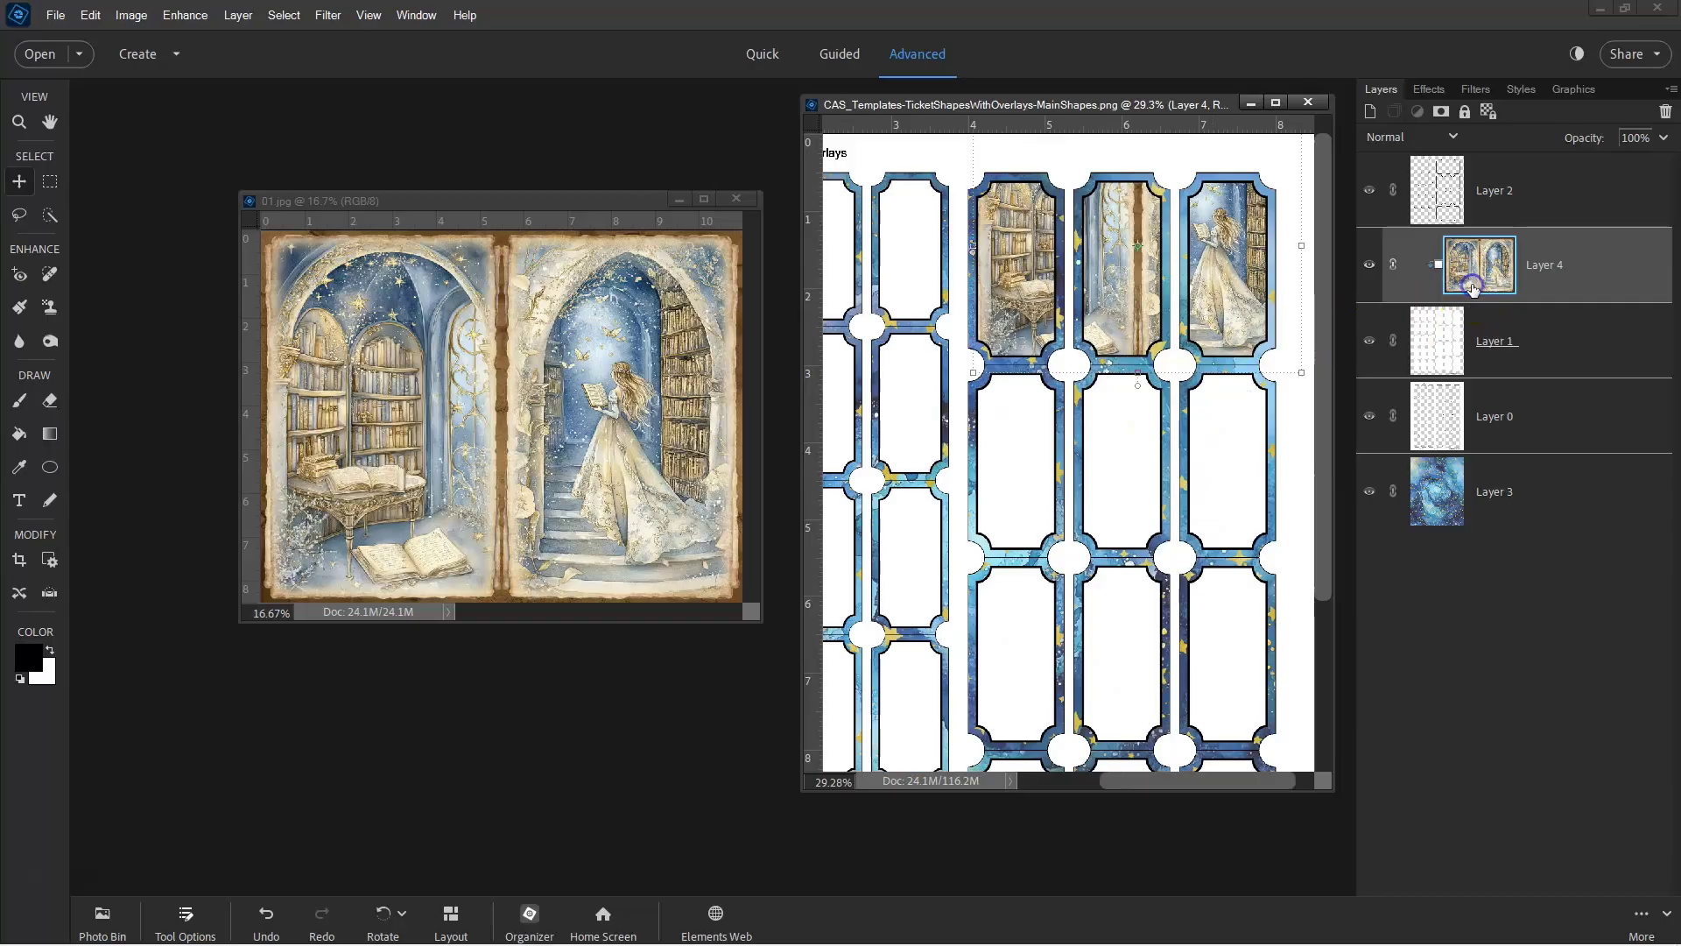
Add a layer mask to the library scene layer and set up a 200 px brush with black (000000)
left_click(1443, 112)
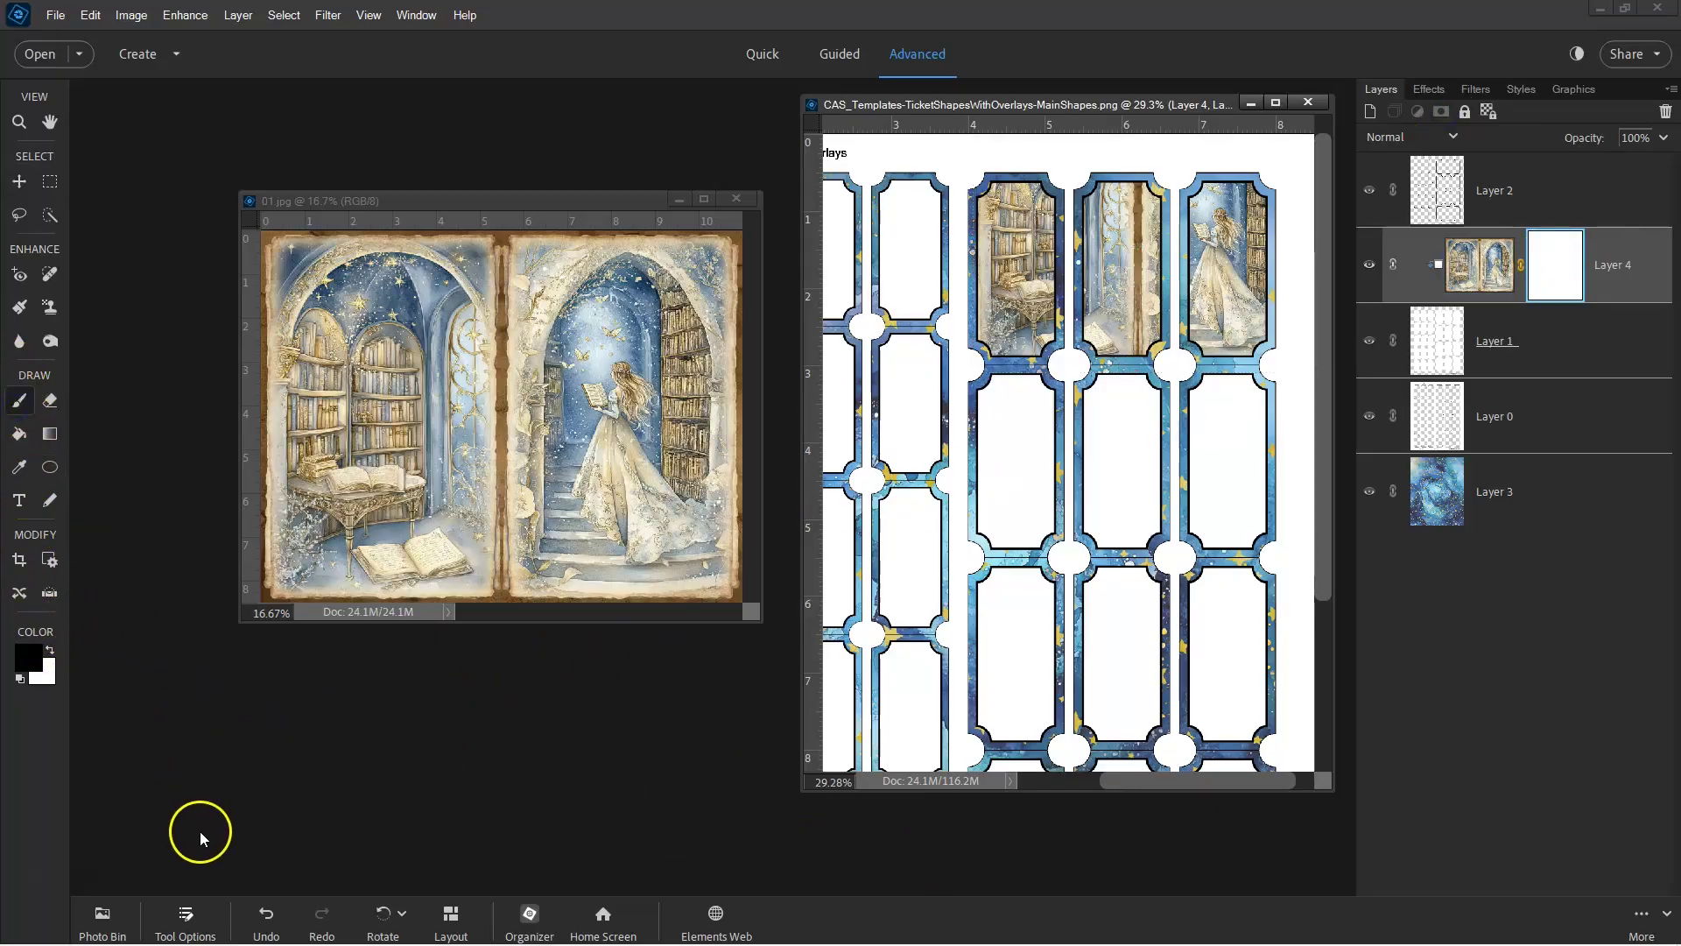
left_click(170, 934)
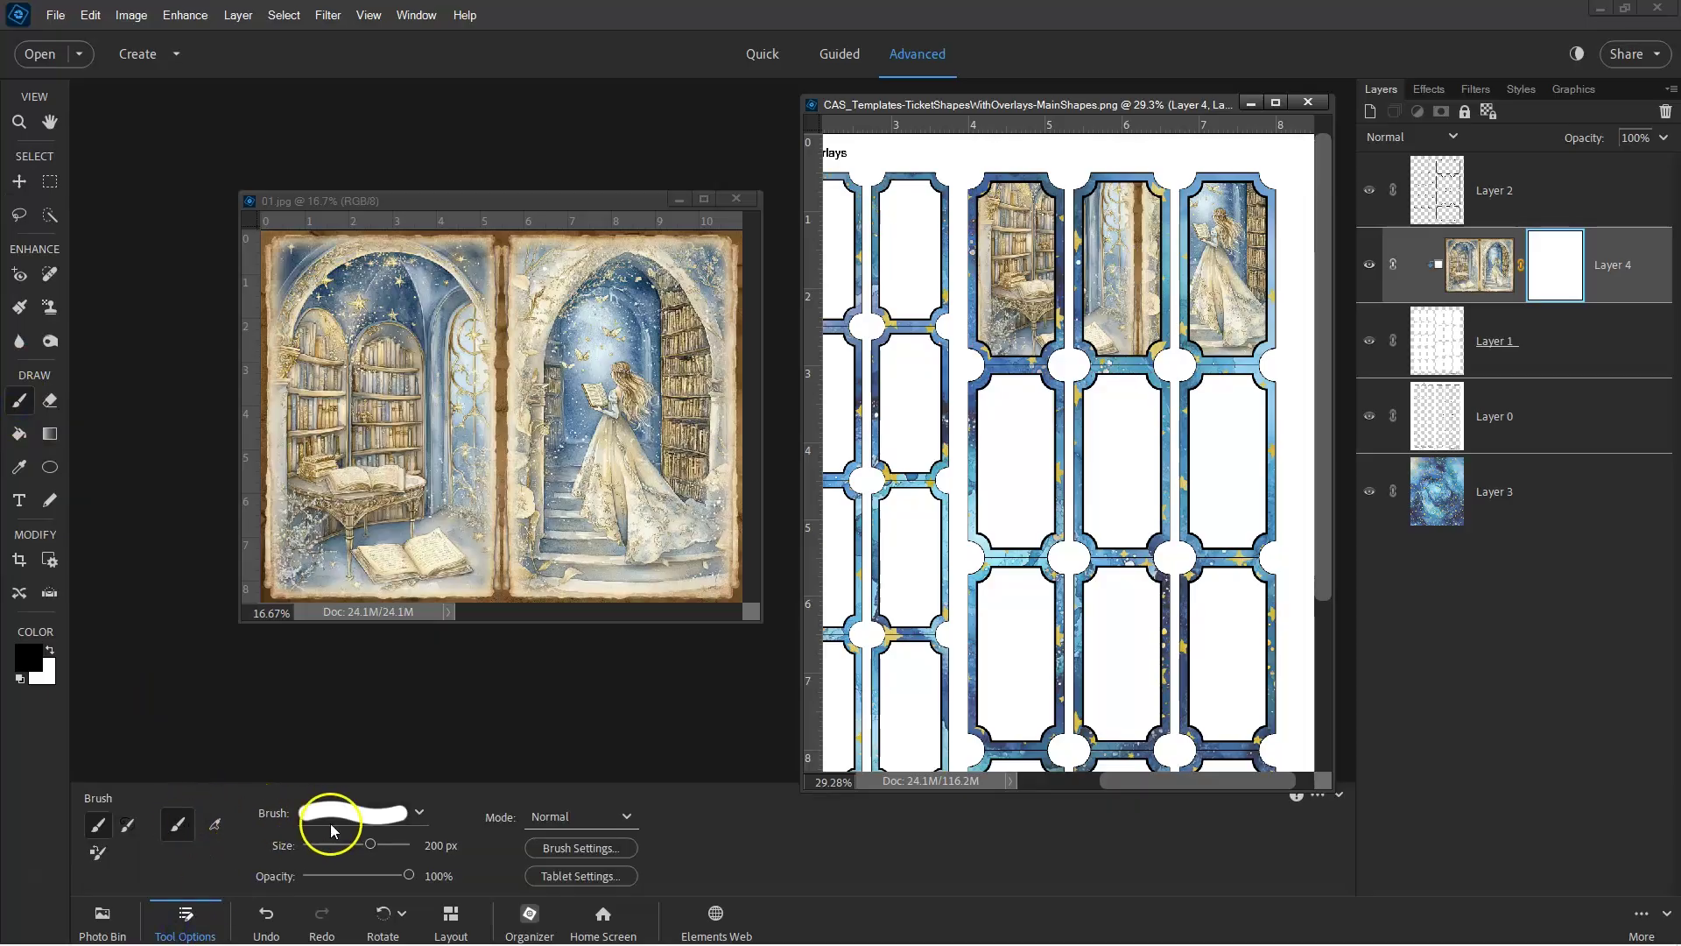
left_click(419, 824)
double_click(479, 646)
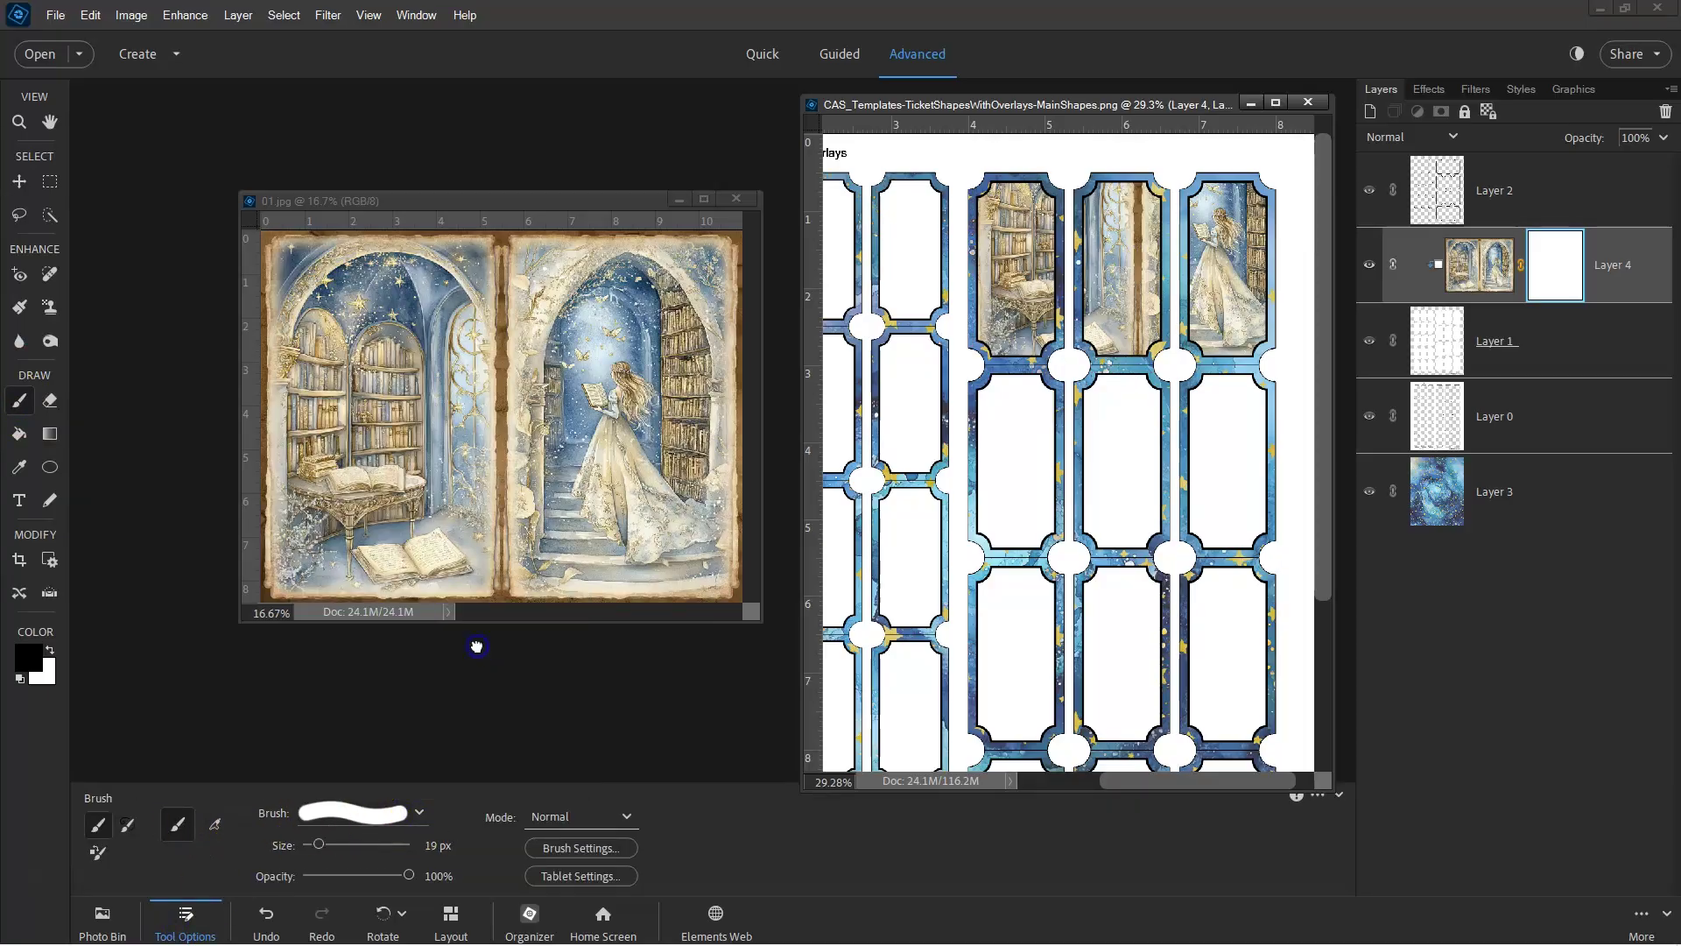
left_click(26, 667)
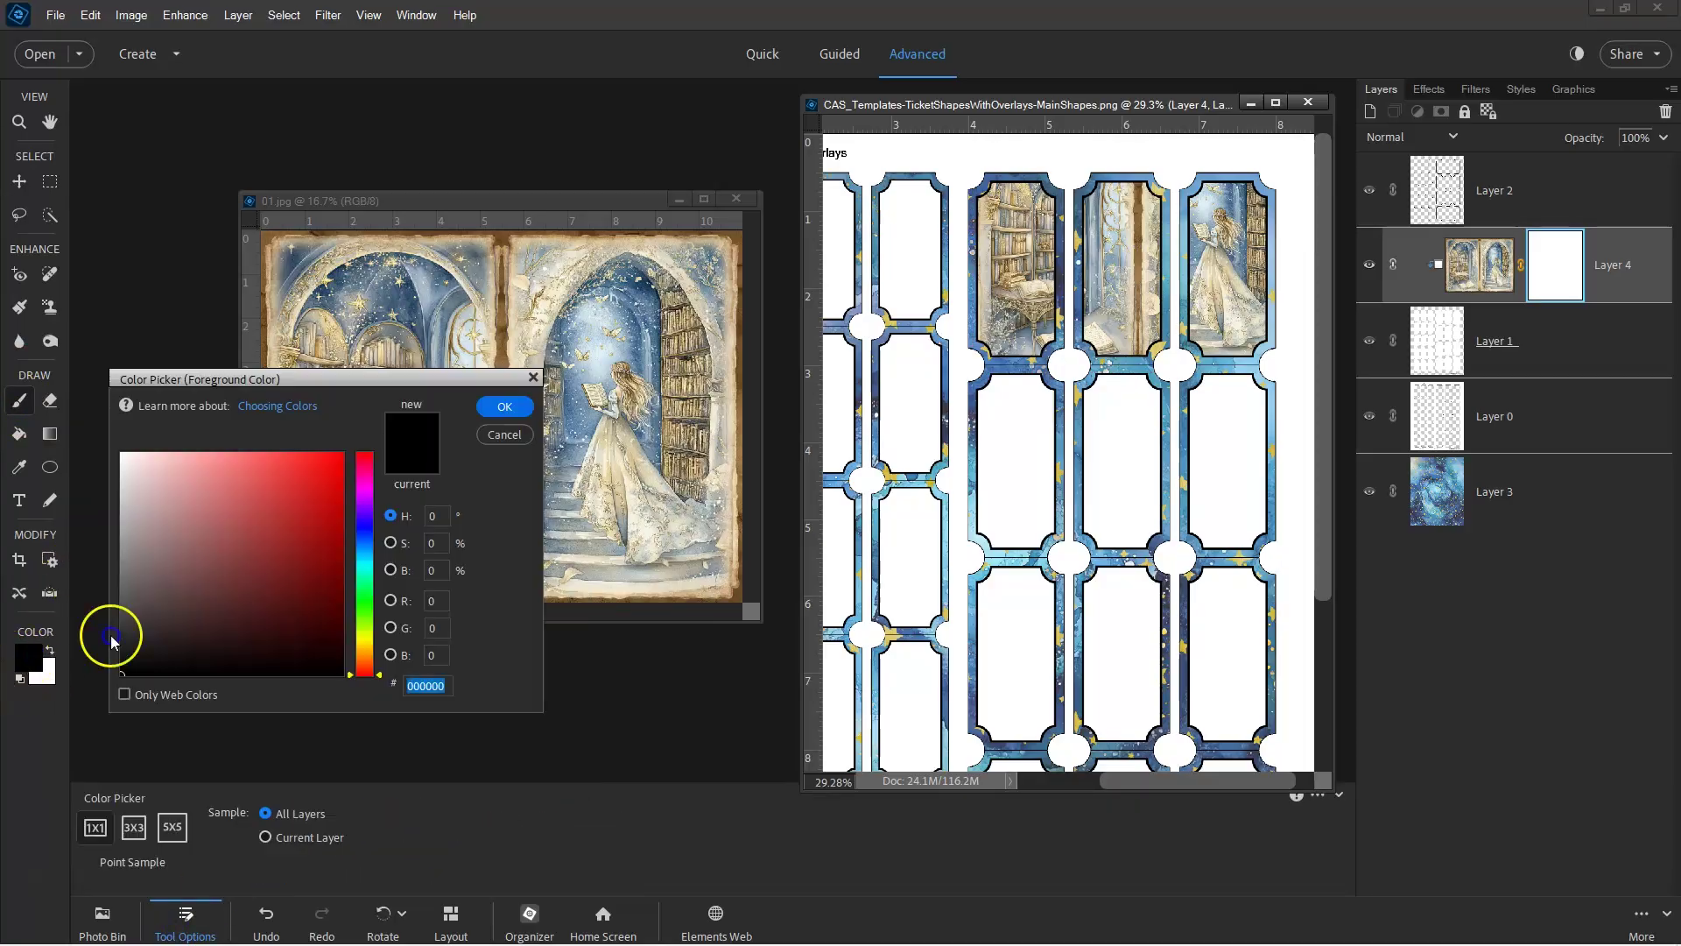
left_click(497, 412)
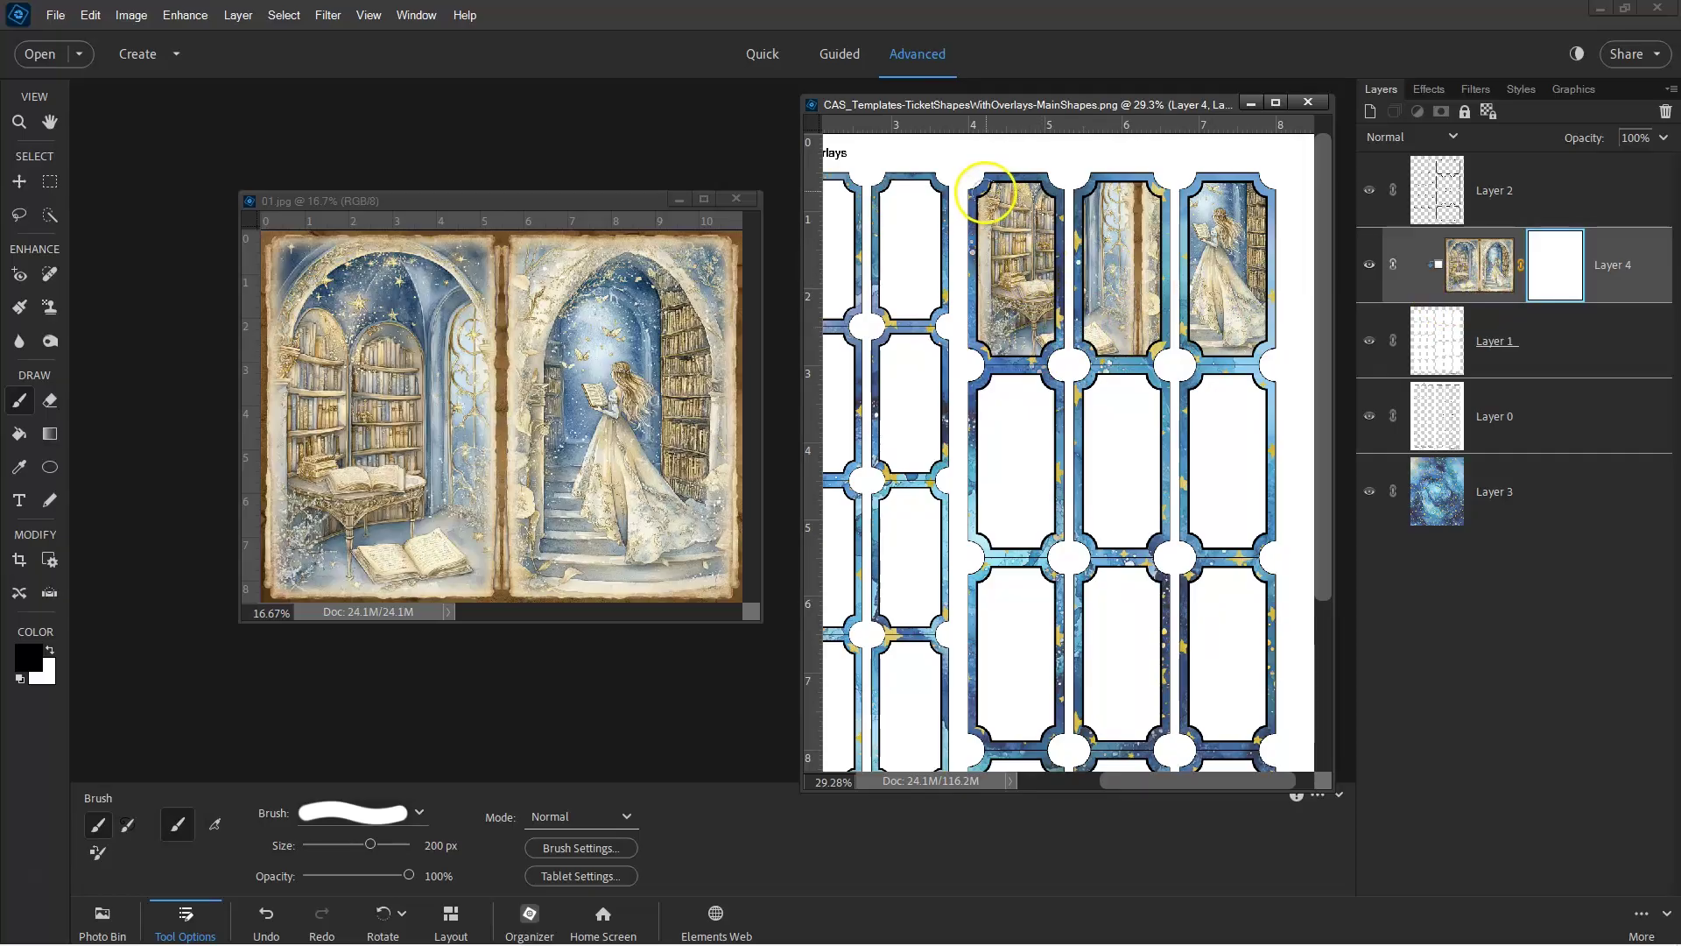
Paint black on the mask to hide the library scene from the first two large tickets in the top row
left_click_drag(986, 190, 981, 279)
mouse_move(982, 346)
left_mouse_down()
mouse_move(1013, 192)
mouse_move(1018, 348)
left_mouse_up()
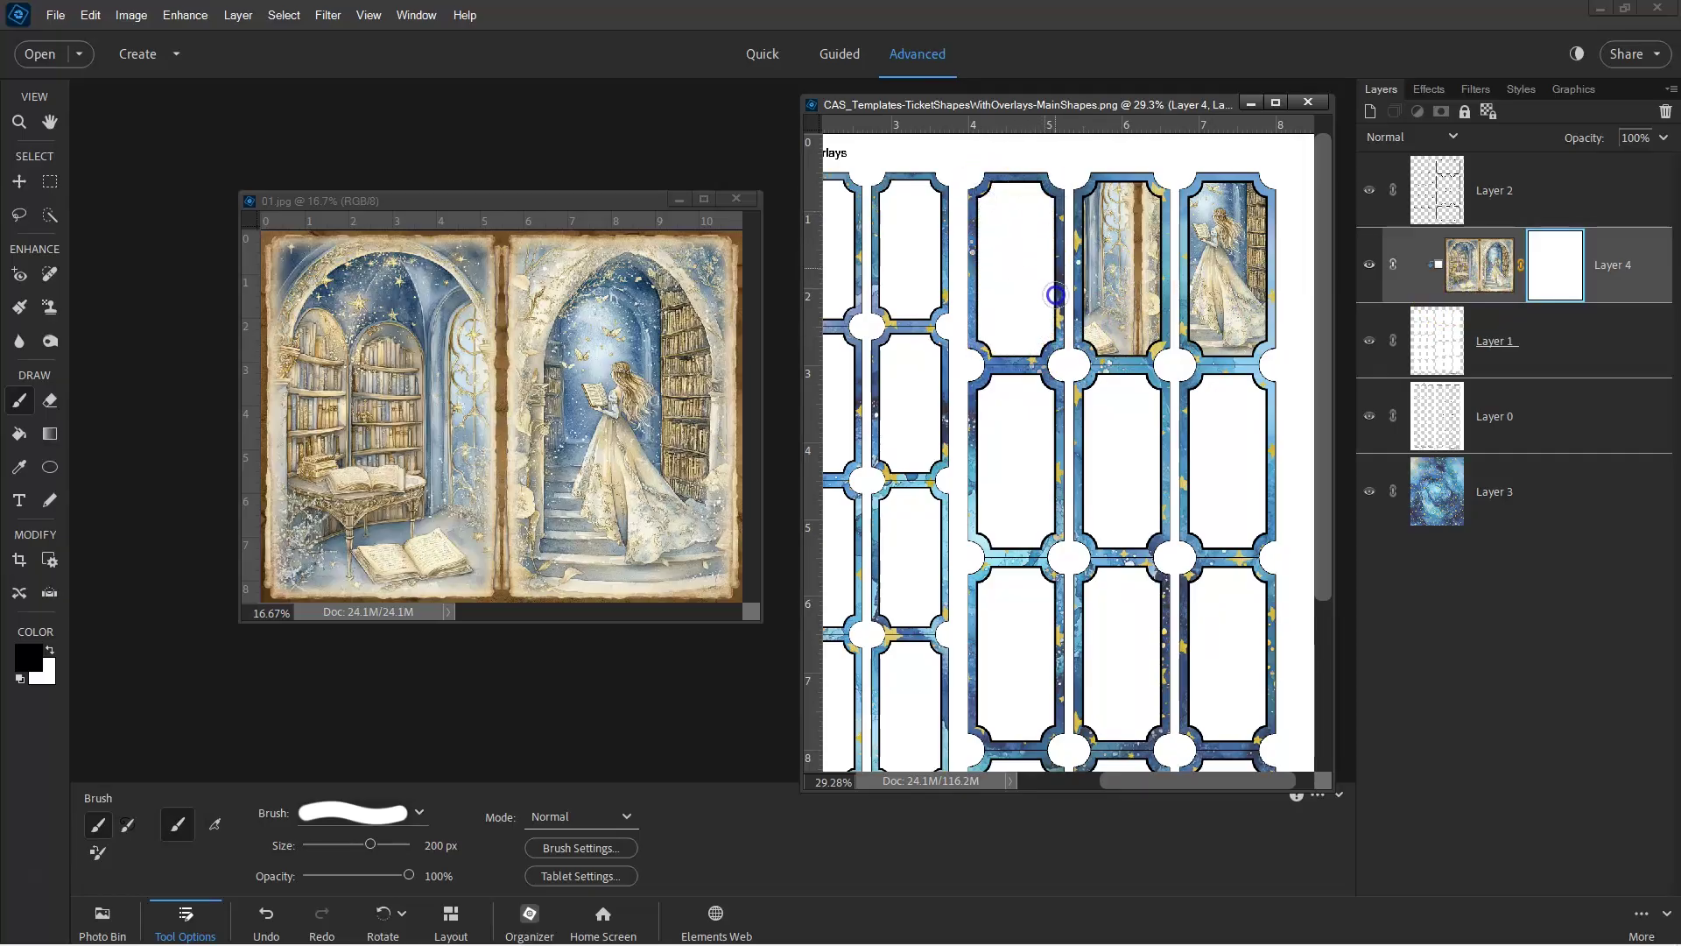
left_click_drag(1055, 271, 1071, 256)
mouse_move(1097, 187)
left_mouse_down()
mouse_move(1106, 348)
mouse_move(1136, 353)
mouse_move(1135, 187)
left_mouse_up()
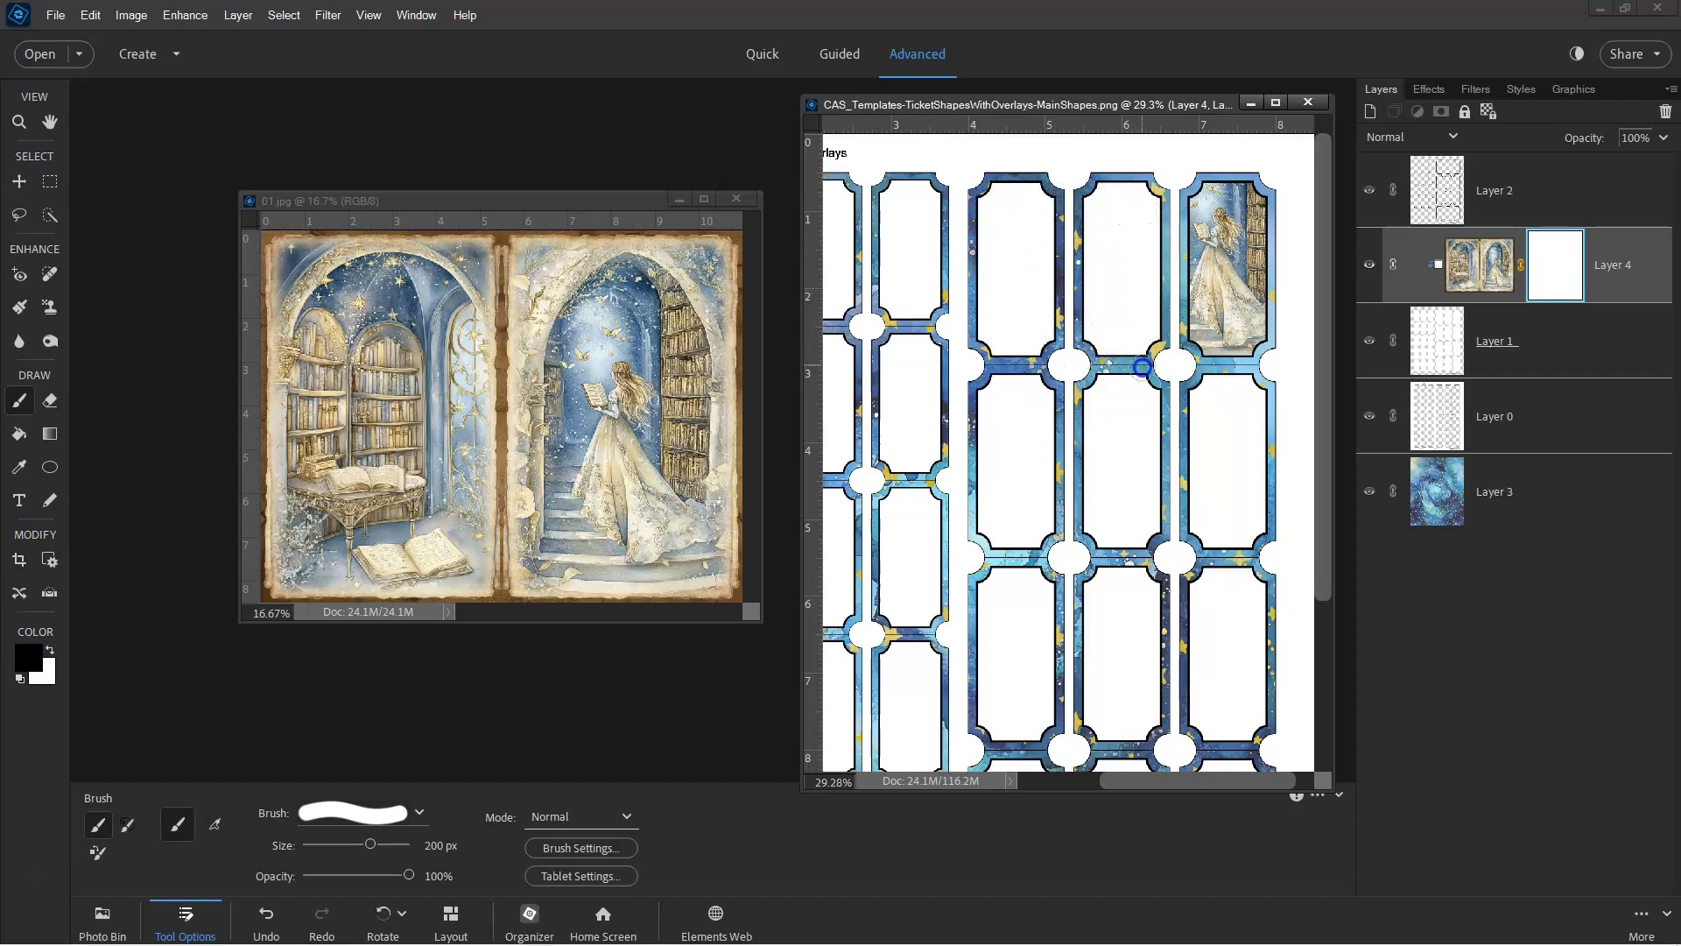
Copy the 01.jpg library scene into the ticket template again and clip it to the inner shapes layer
scroll(1234, 390, "down", 2)
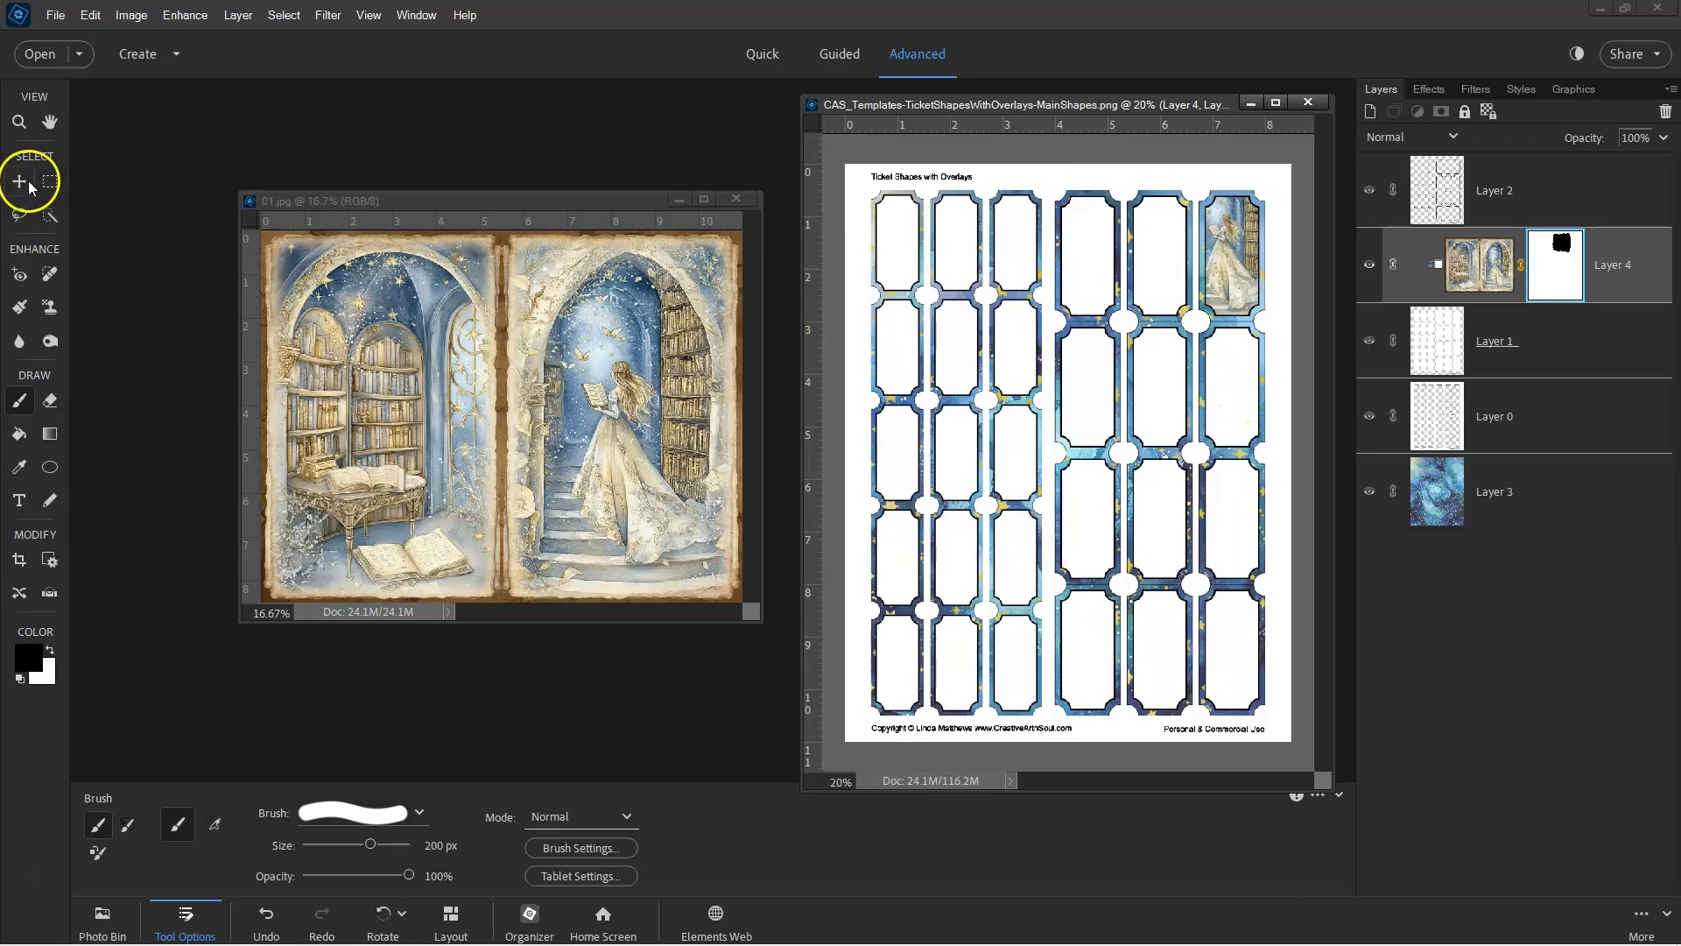
left_click(29, 185)
left_click_drag(519, 360, 1016, 349)
right_click(1536, 276)
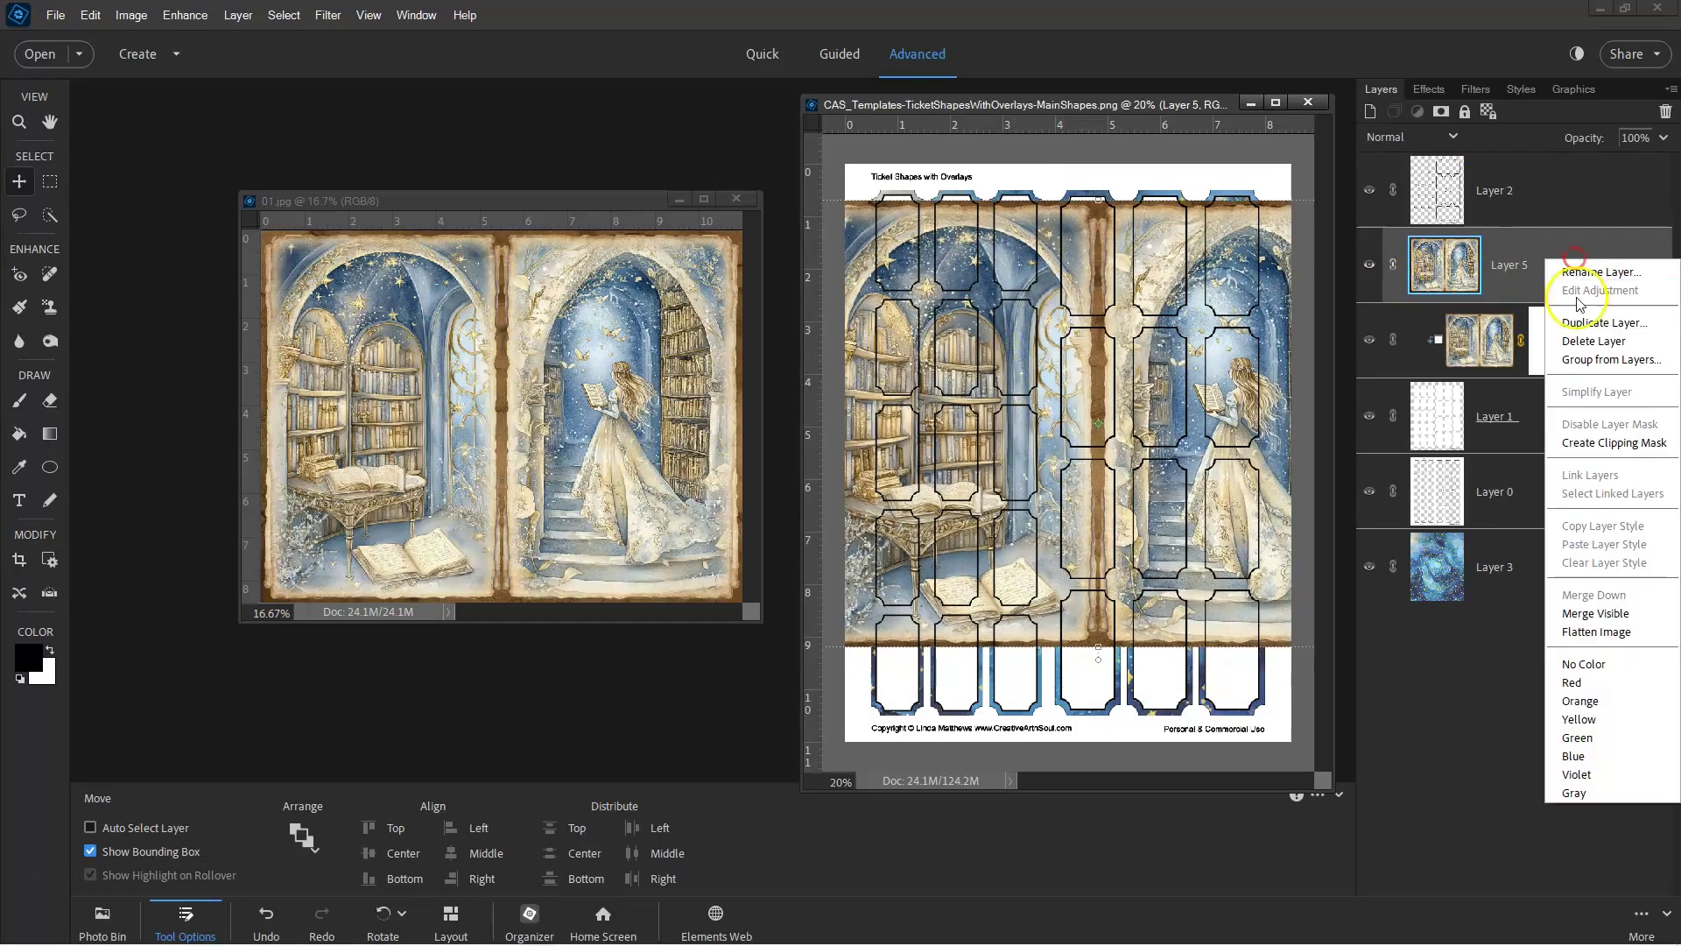
left_click(1591, 436)
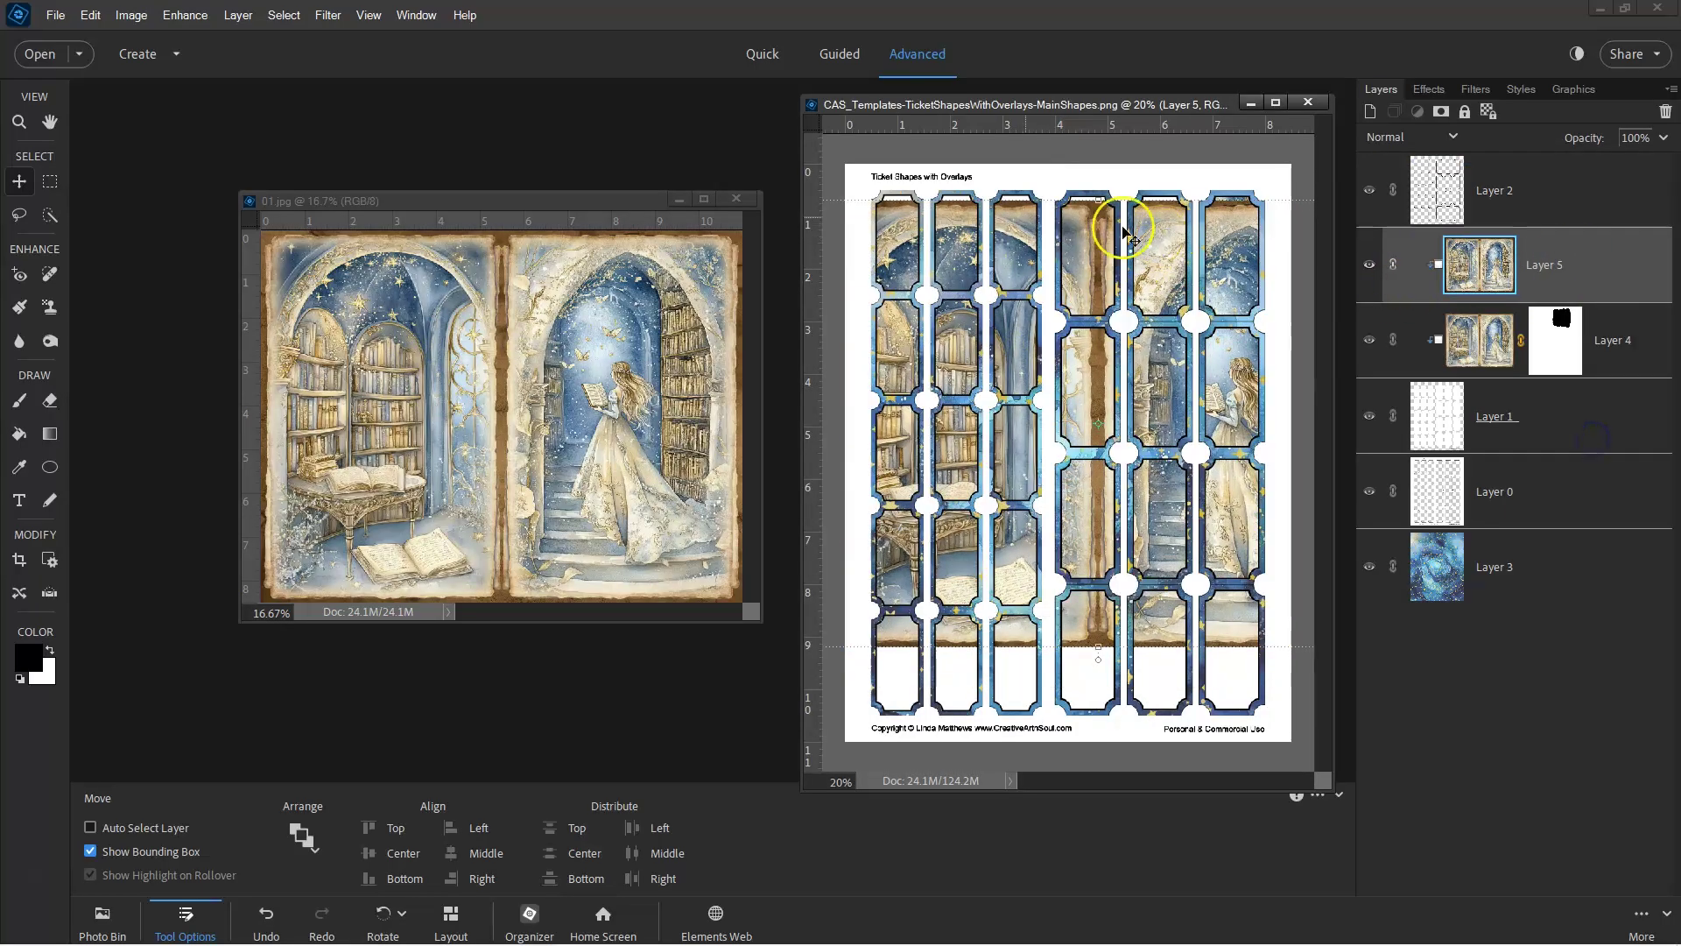
Shrink the second library scene copy to about 29% and move it over the top row of large tickets
left_click_drag(858, 221, 1133, 400)
left_click_drag(1239, 500, 1156, 265)
left_click_drag(1053, 163, 1198, 261)
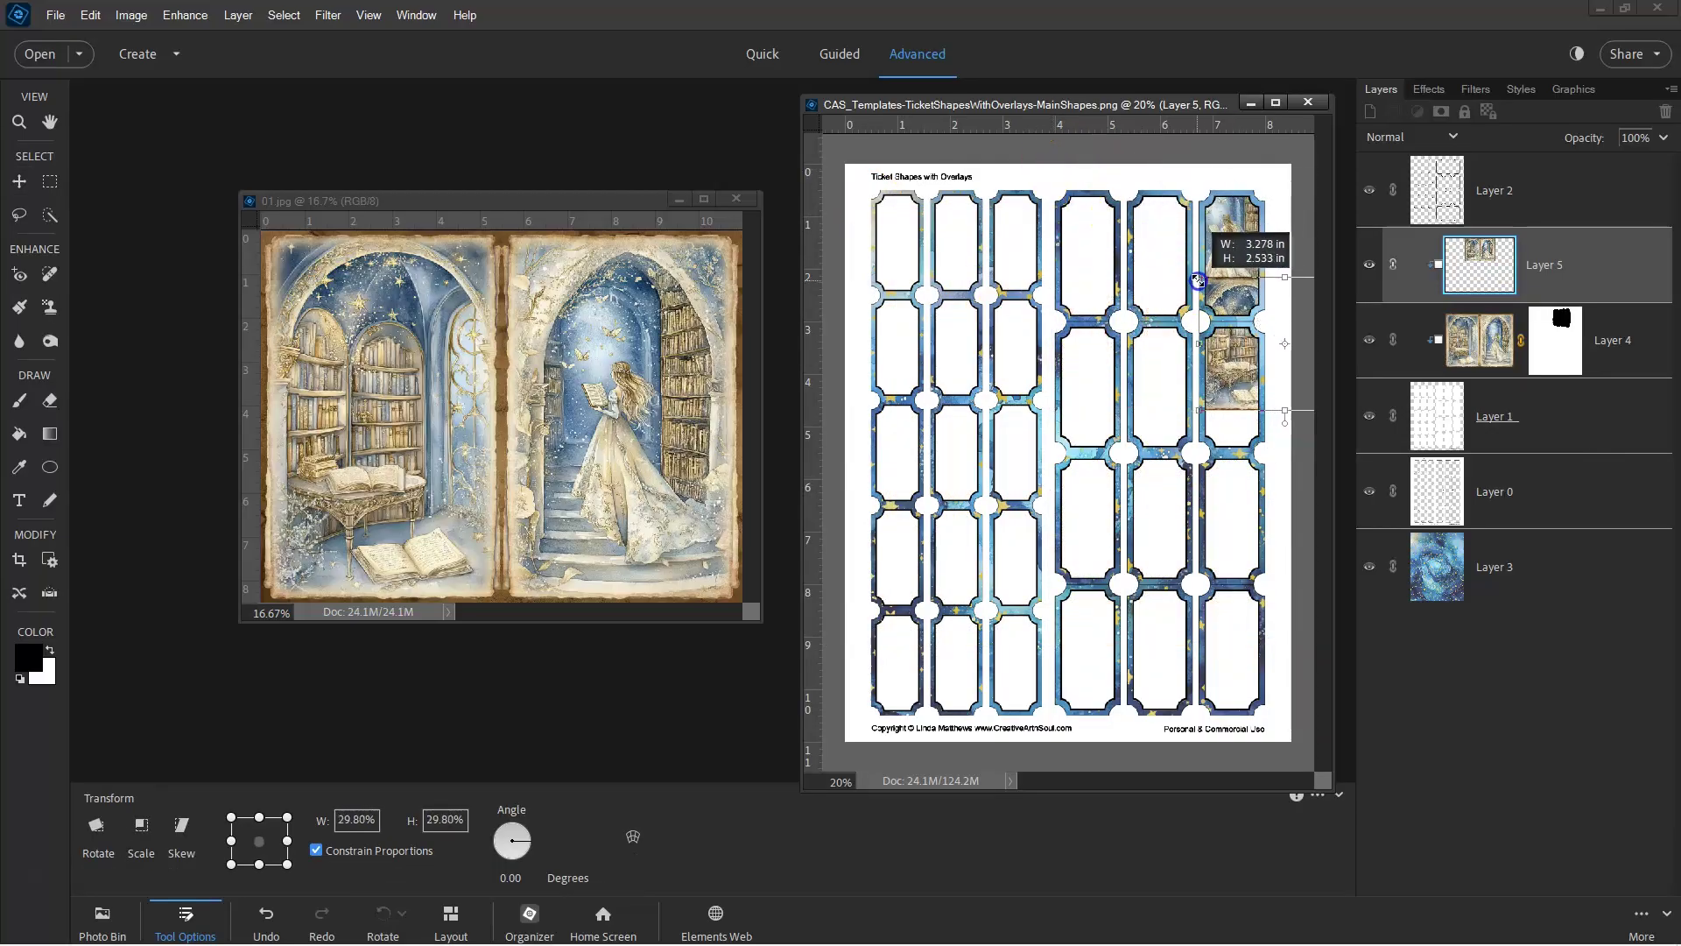
left_click_drag(1238, 357, 1172, 278)
Enlarge and shift the second library copy so the bookshelf and desk fill the middle large ticket of the top row
scroll(1296, 267, "up", 5)
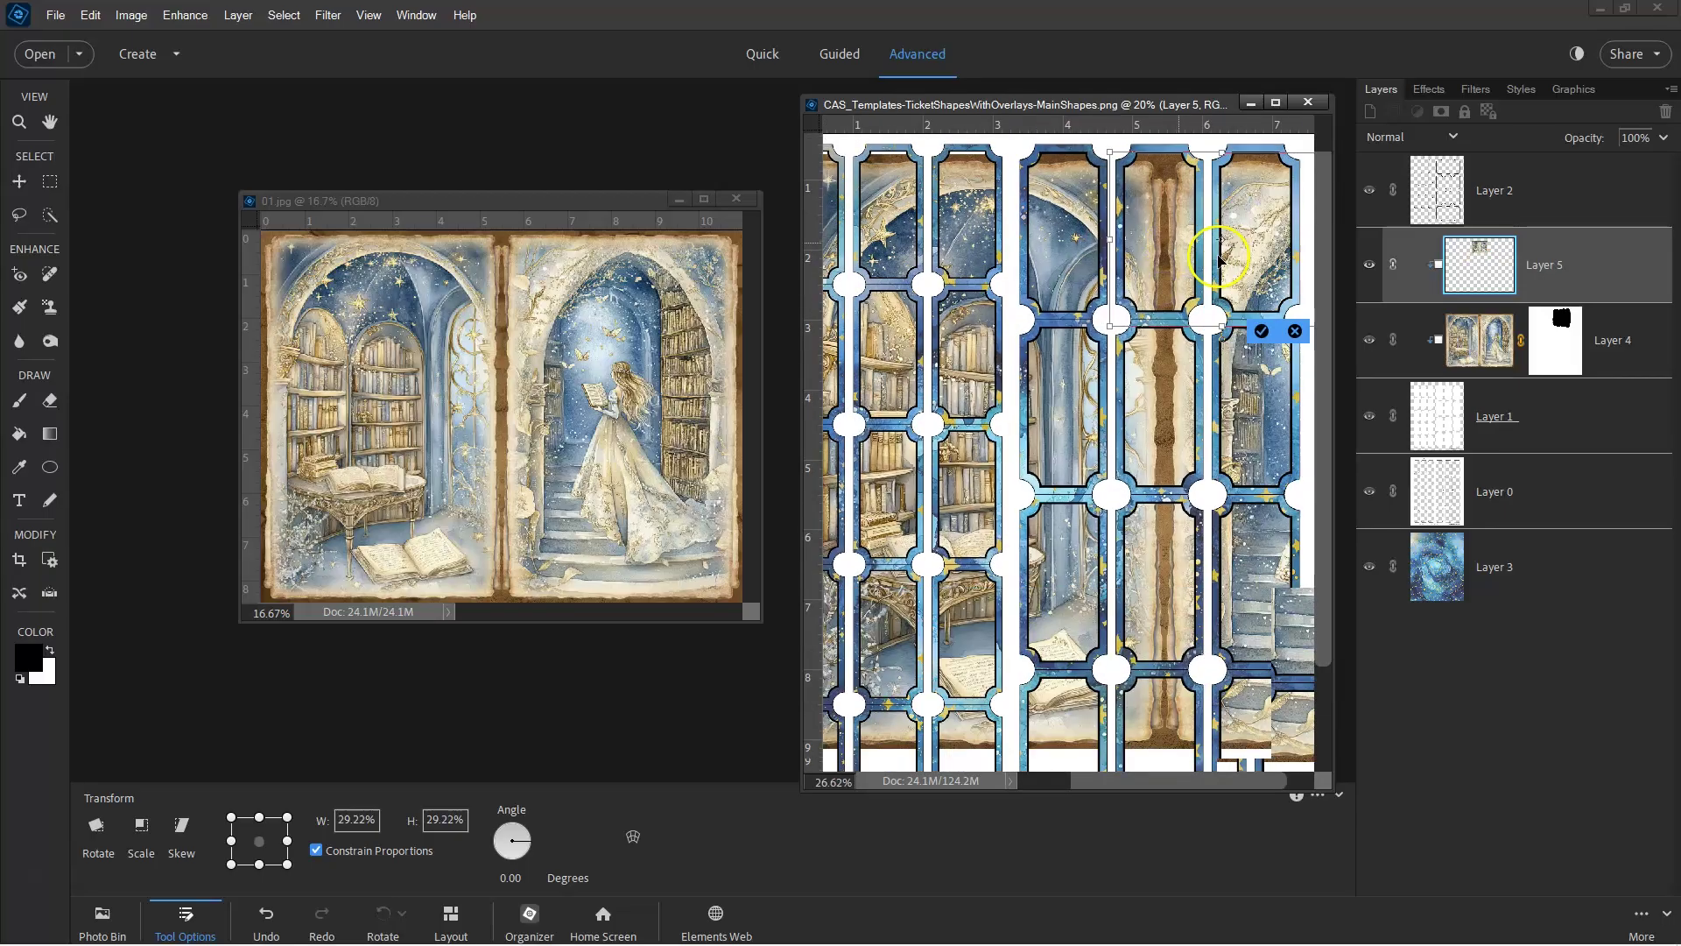
left_click_drag(1324, 285, 1324, 142)
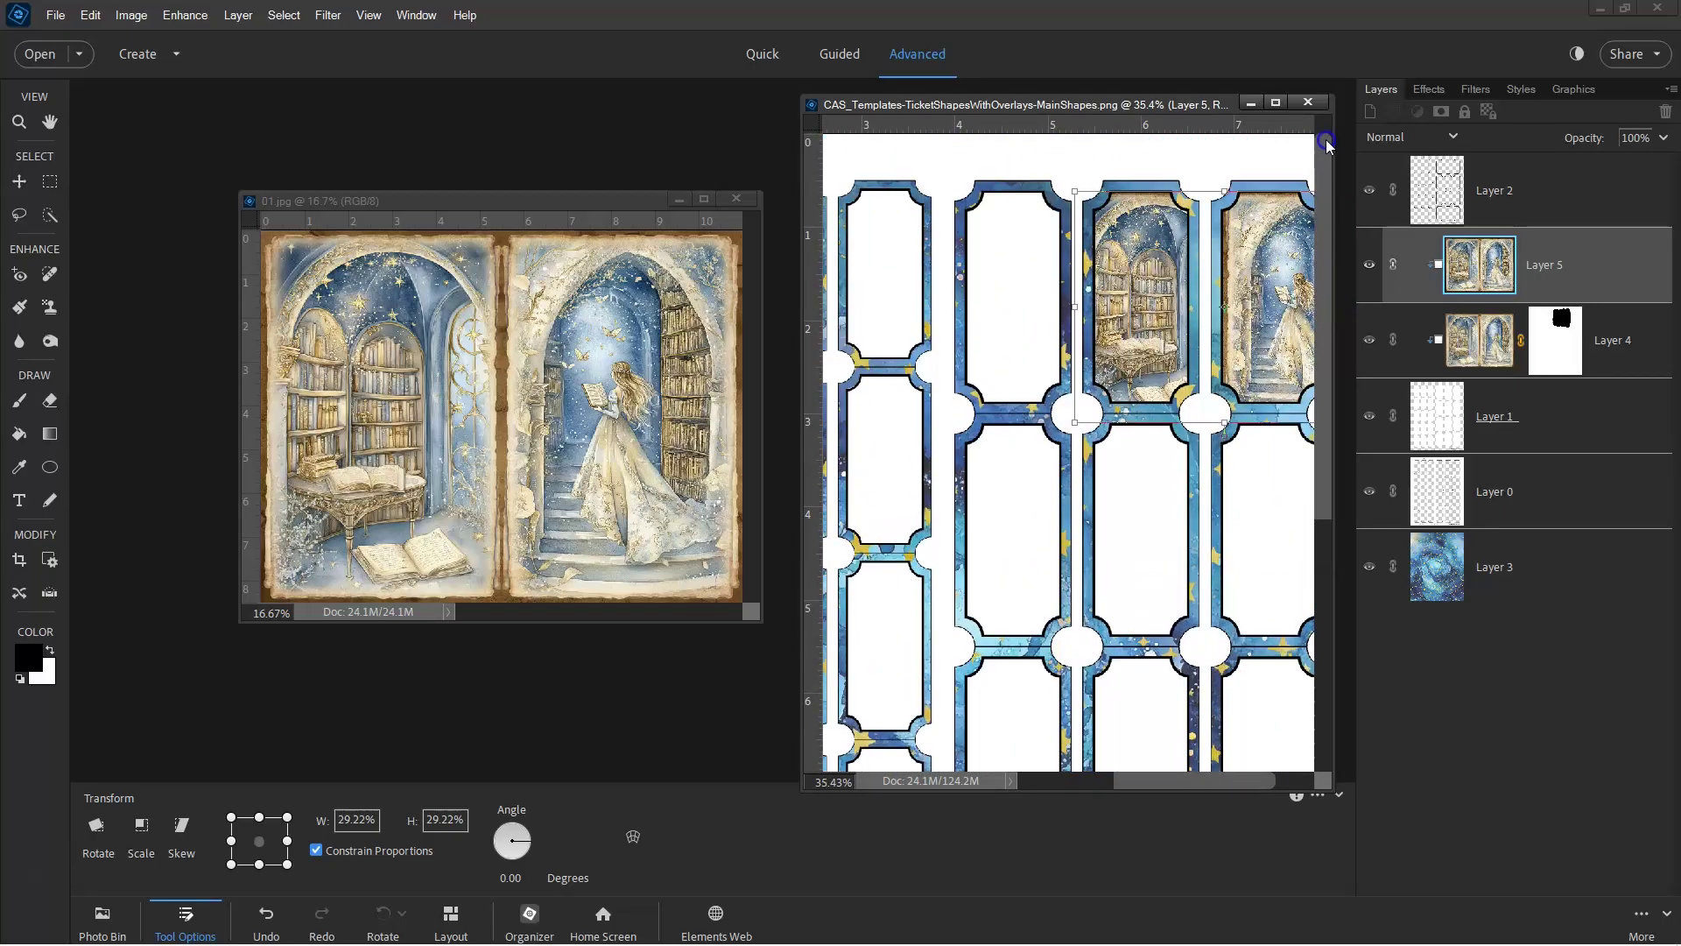
left_click_drag(1198, 791, 1220, 788)
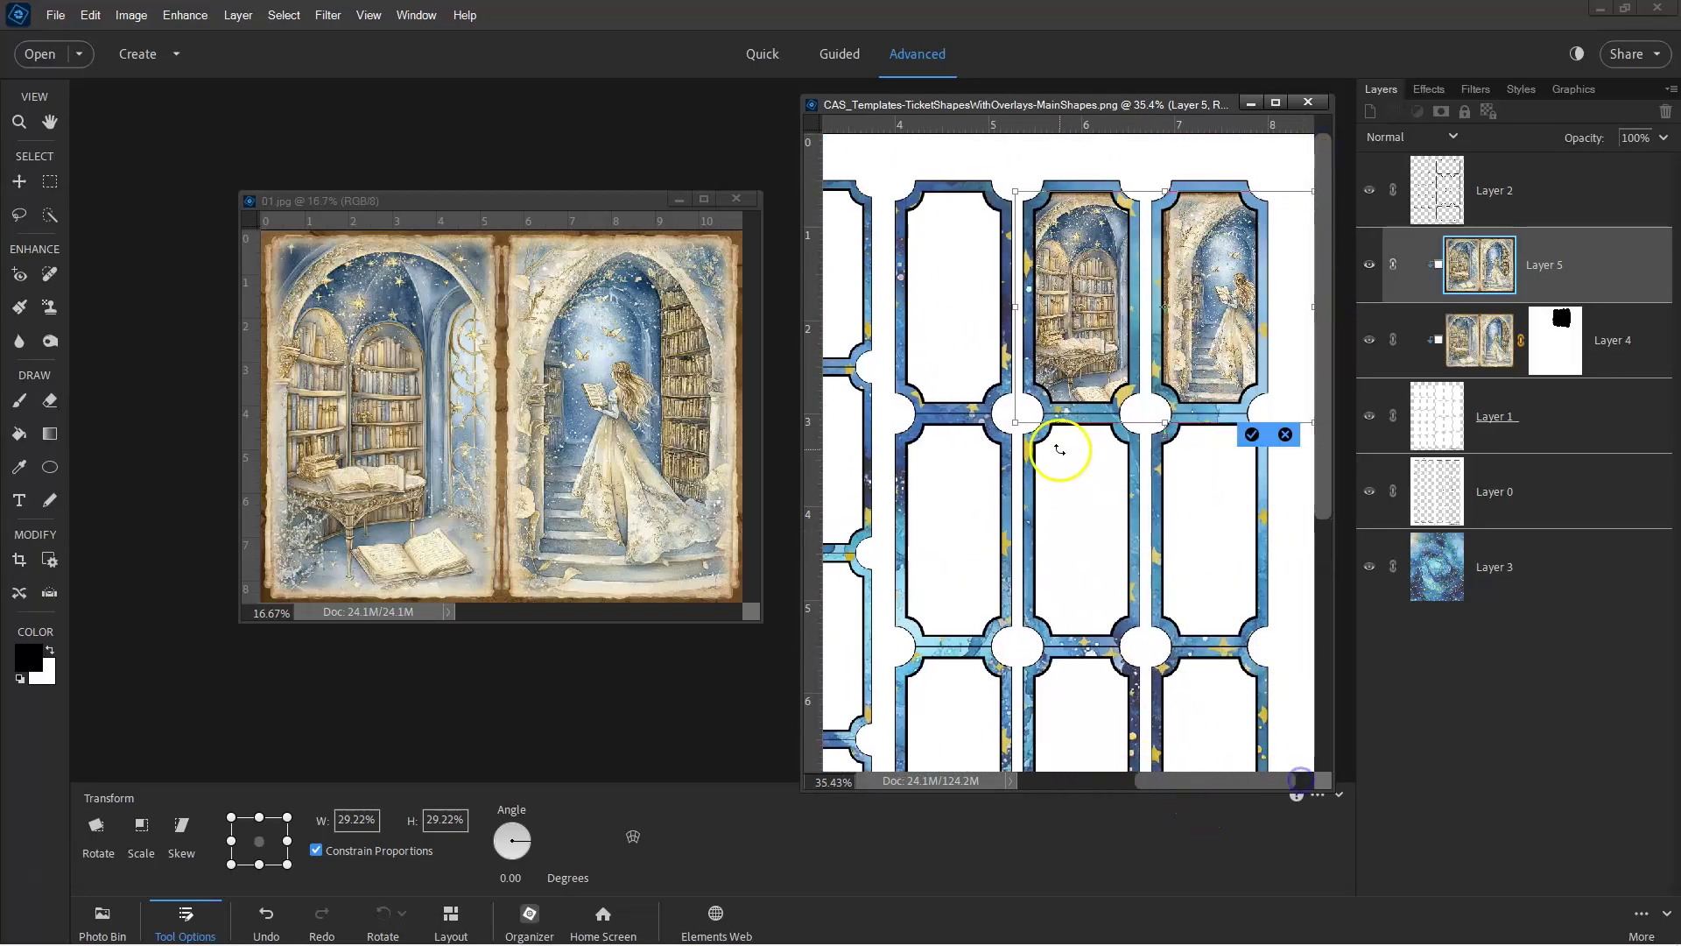
left_click_drag(1082, 373, 1067, 362)
left_click_drag(1003, 412, 939, 405)
left_click_drag(1070, 360, 1136, 321)
left_click(1262, 434)
Add a layer mask to the second library copy and paint black to reveal the reading woman in the upper-right large ticket
left_click(1486, 279)
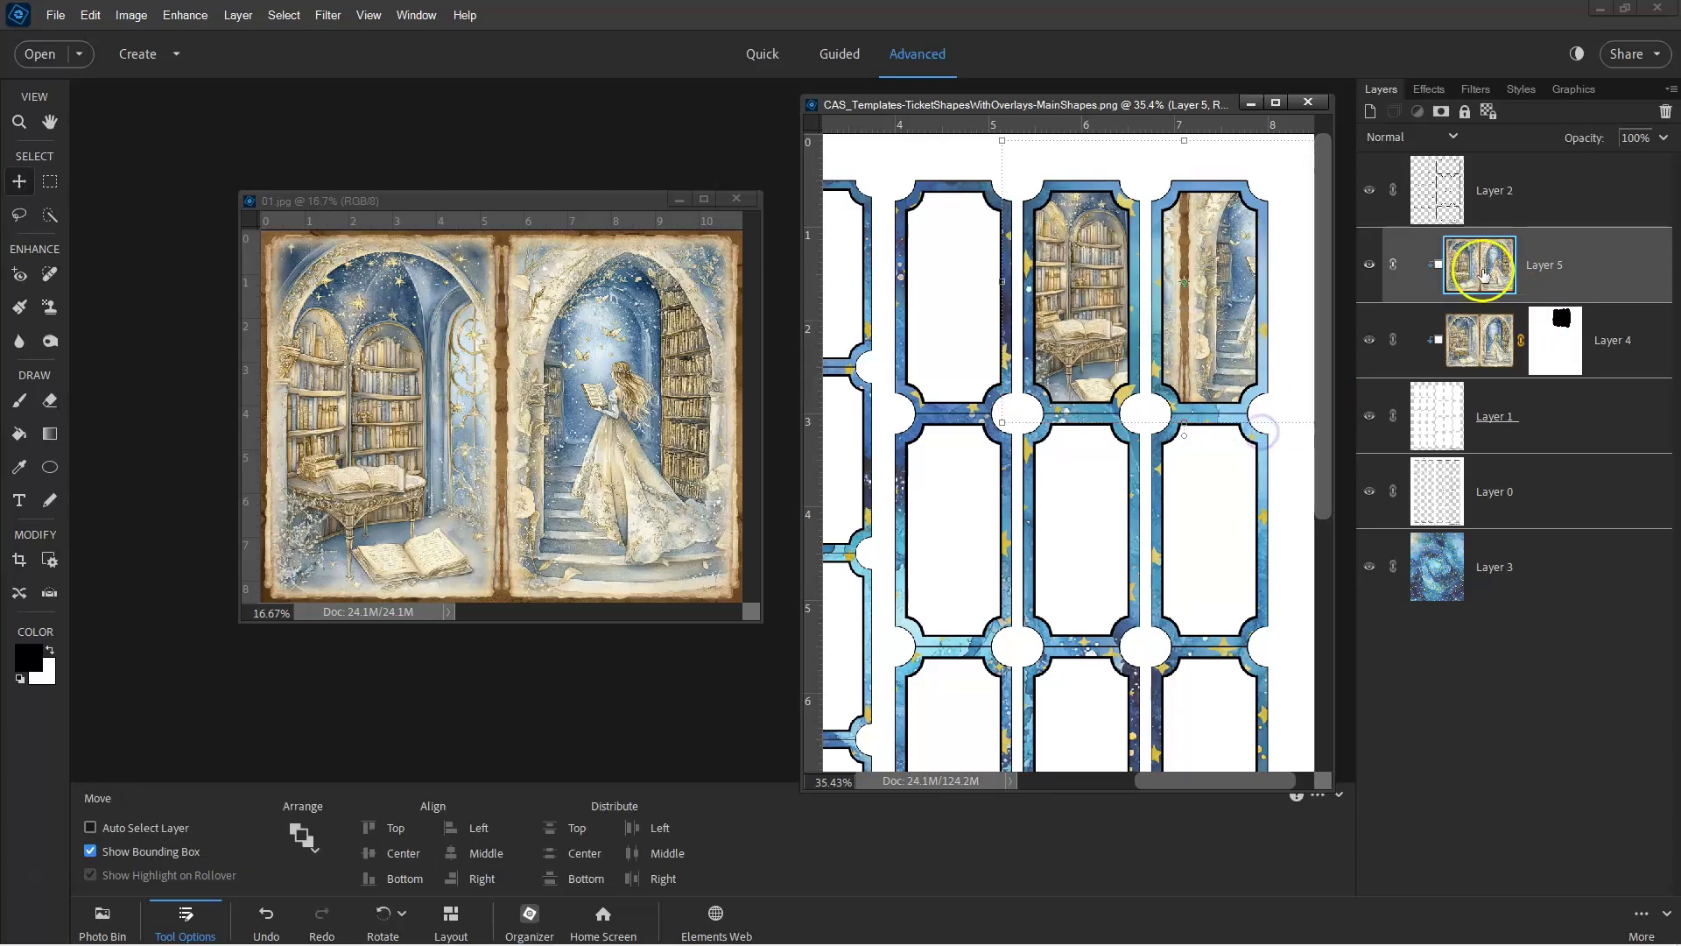
left_click(1441, 111)
key("b")
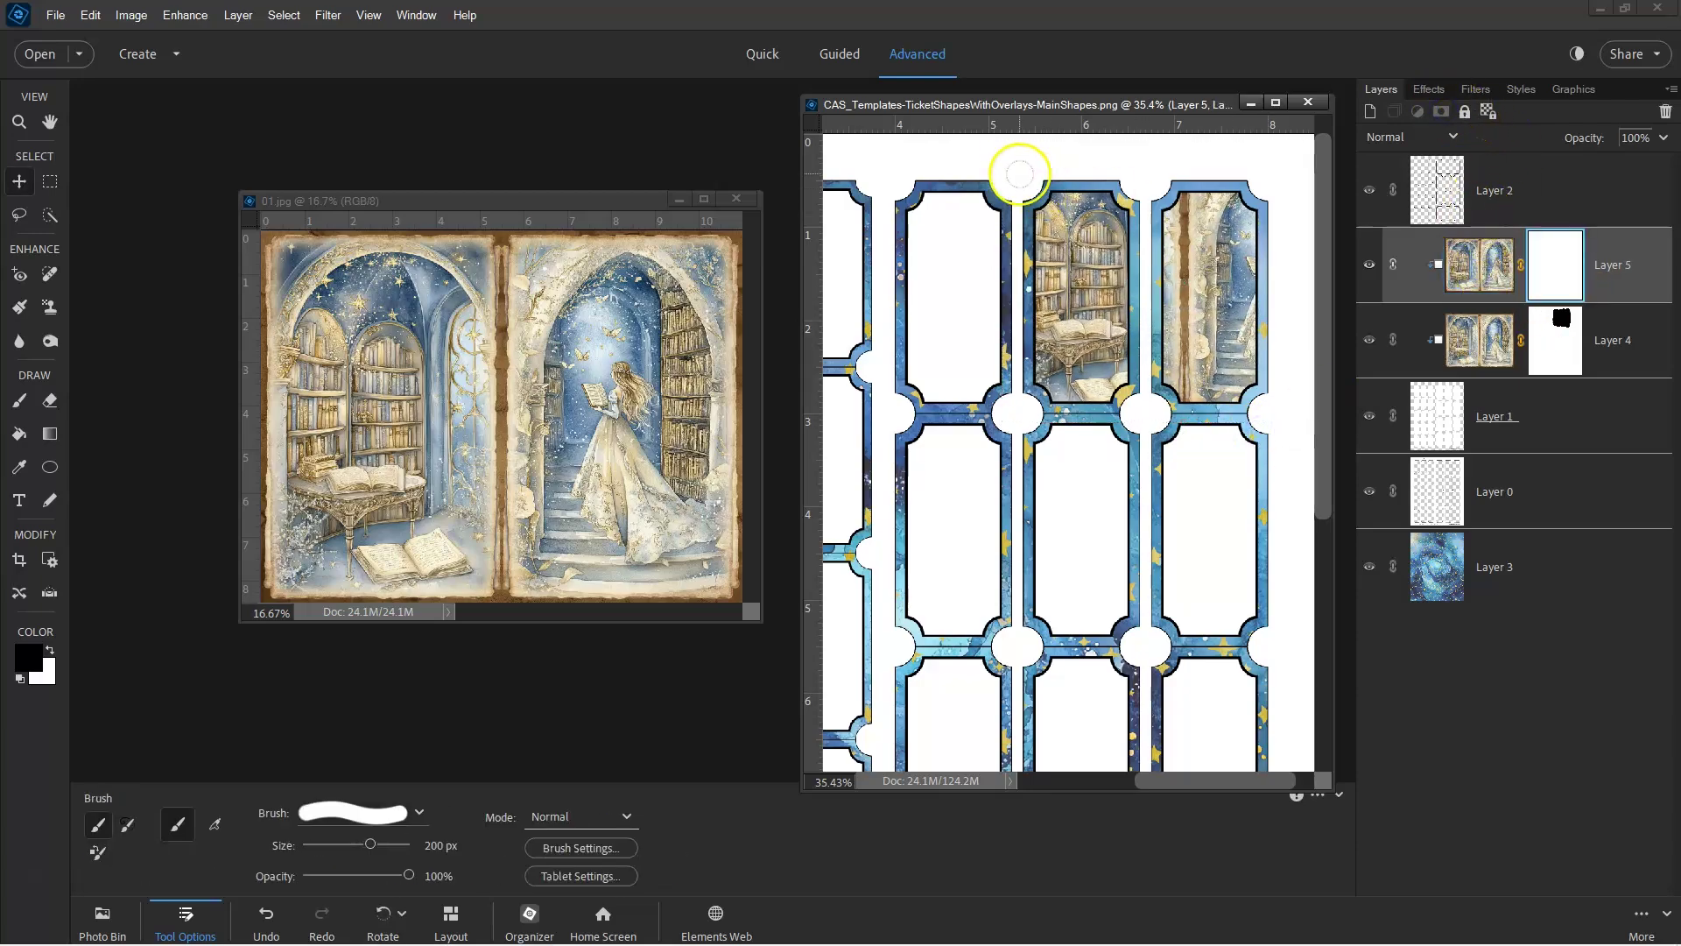
mouse_move(1172, 266)
left_mouse_down()
mouse_move(1176, 413)
mouse_move(1209, 185)
mouse_move(1243, 331)
left_mouse_up()
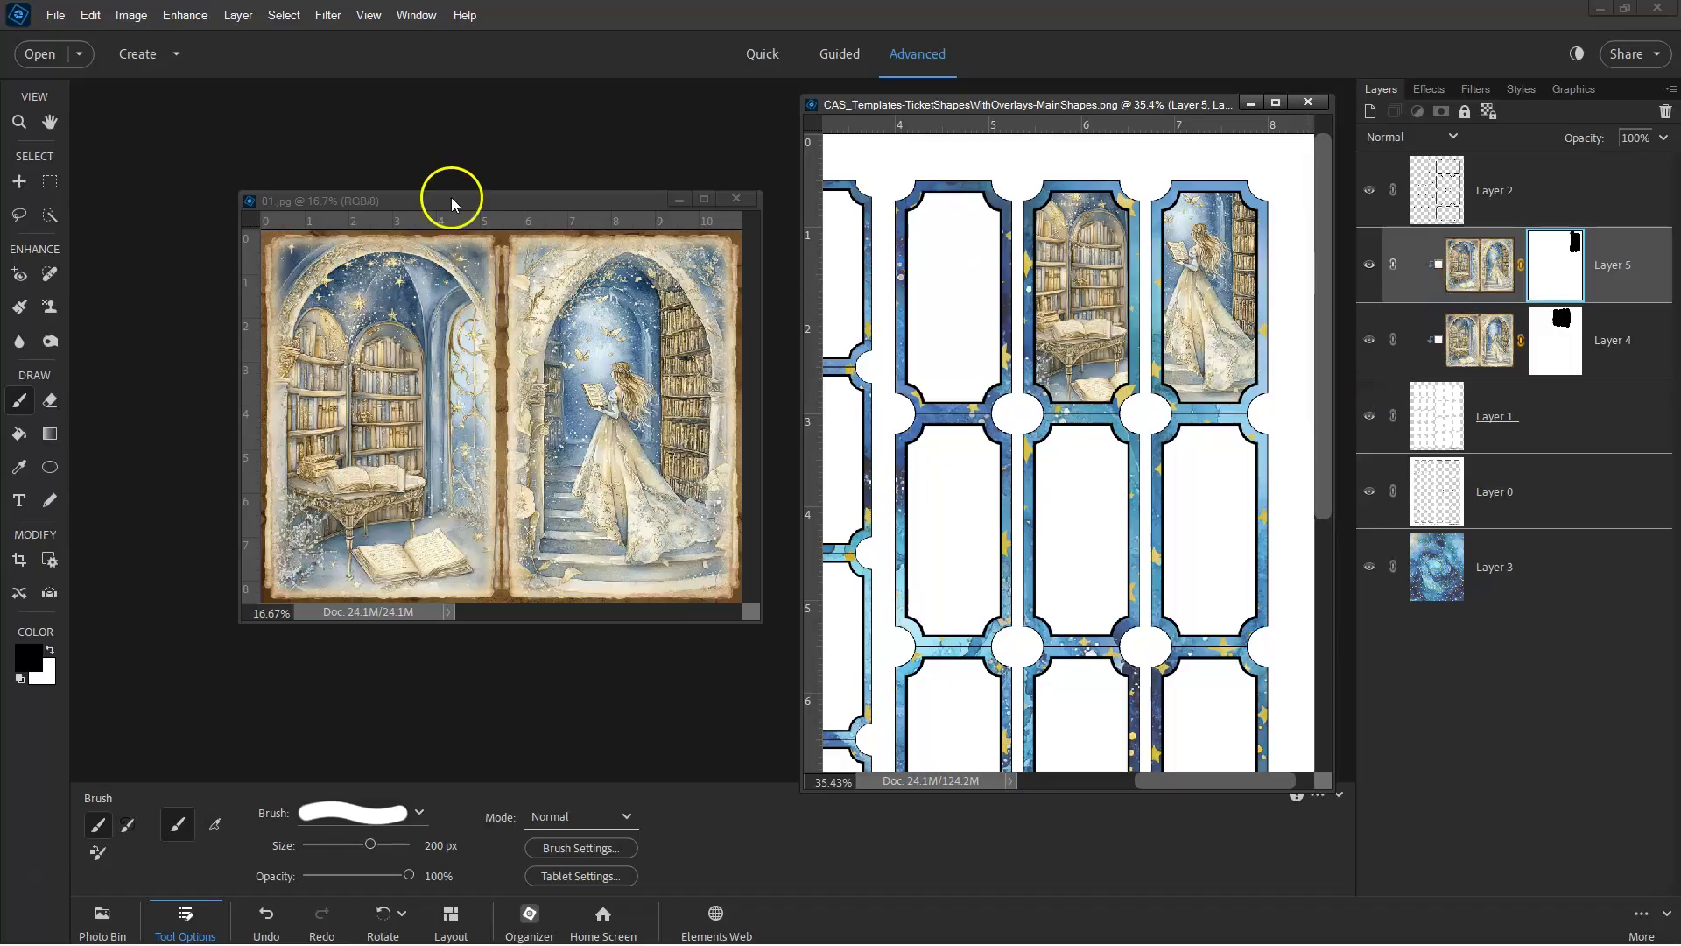
Minimize 01.jpg, copy the 02.jpg fairy scene into the template and move it over the upper tickets
left_click(19, 182)
left_click(678, 202)
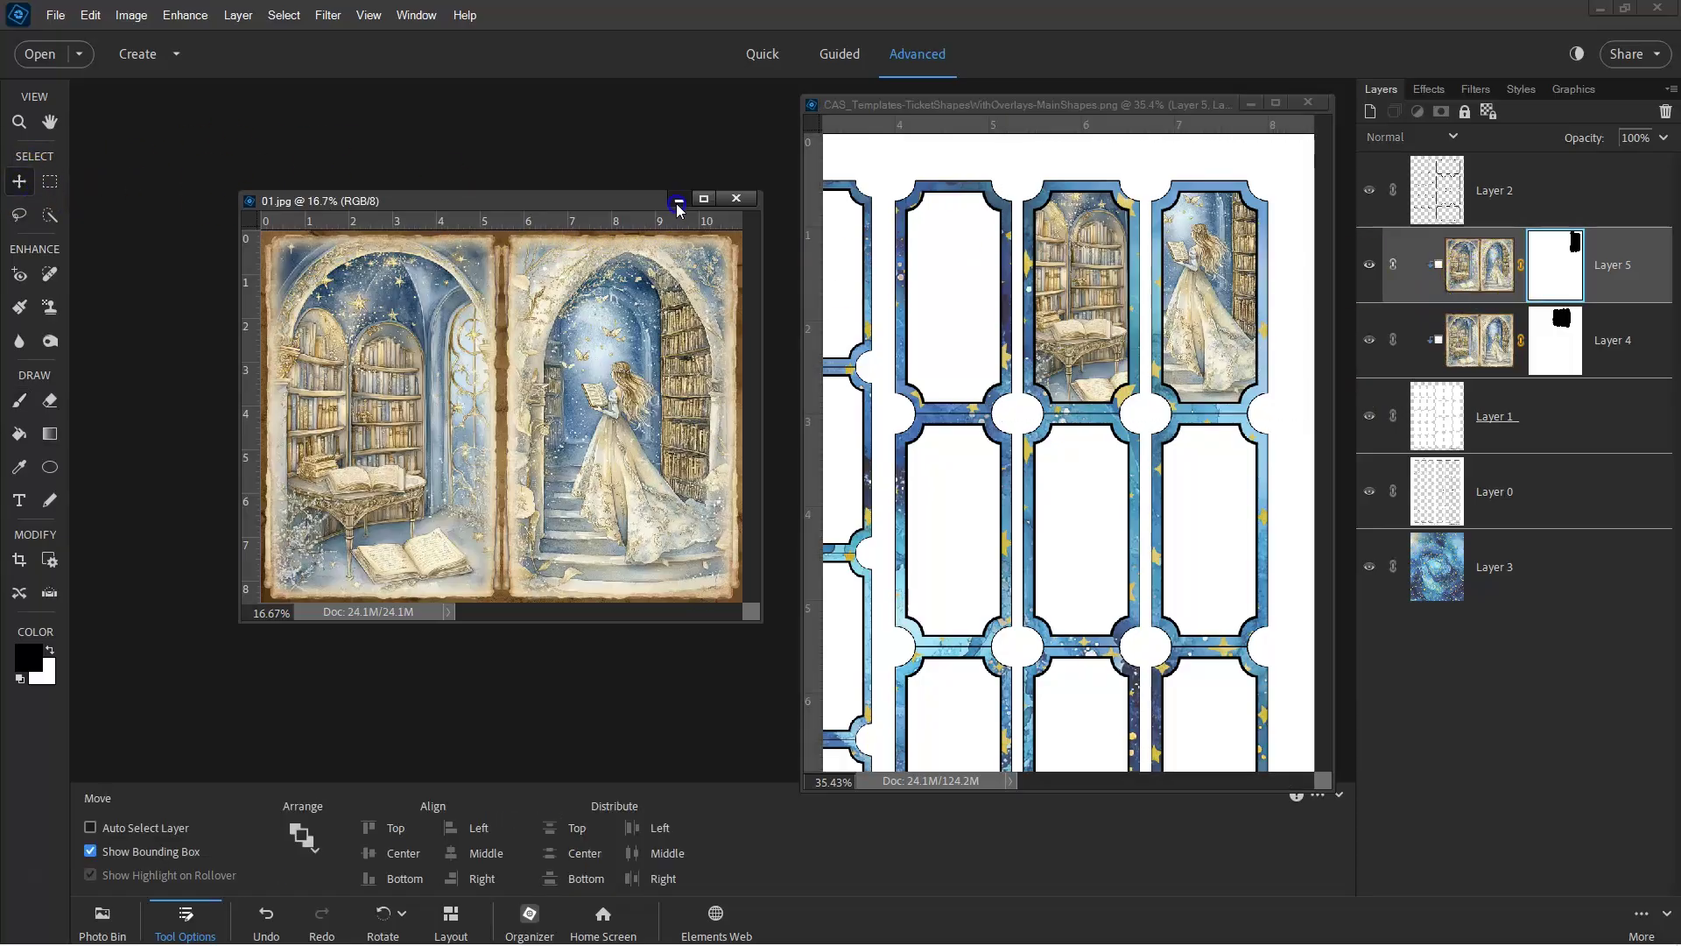
scroll(1042, 280, "down", 3)
scroll(1045, 294, "up", 1)
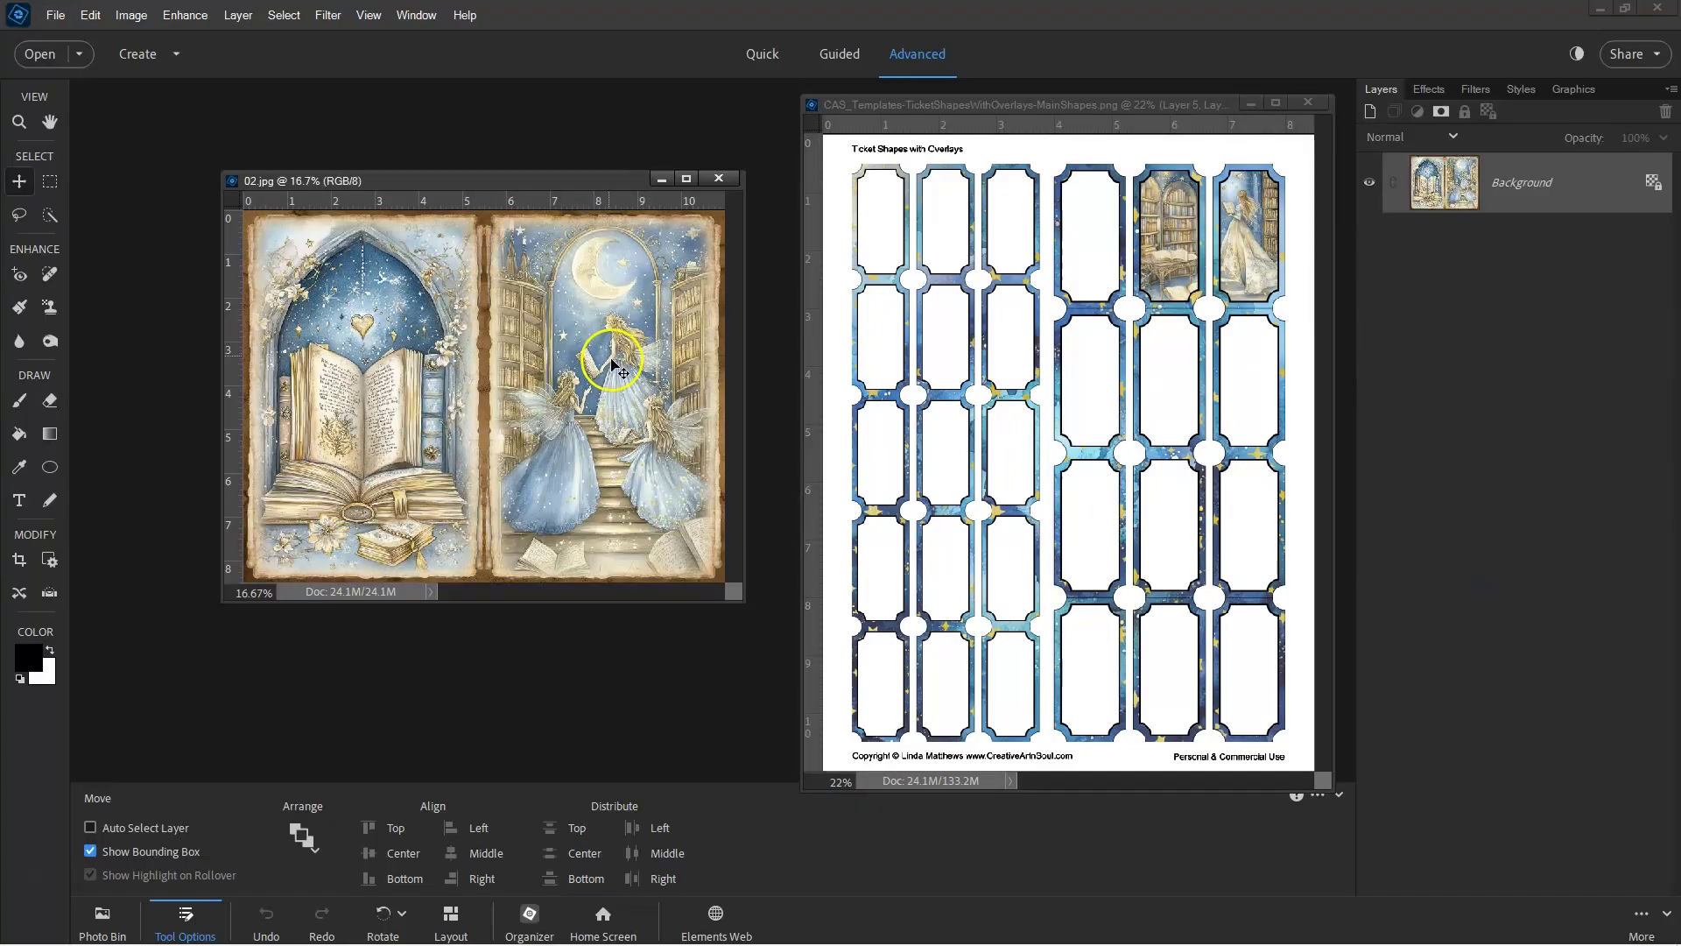
left_click_drag(565, 342, 955, 411)
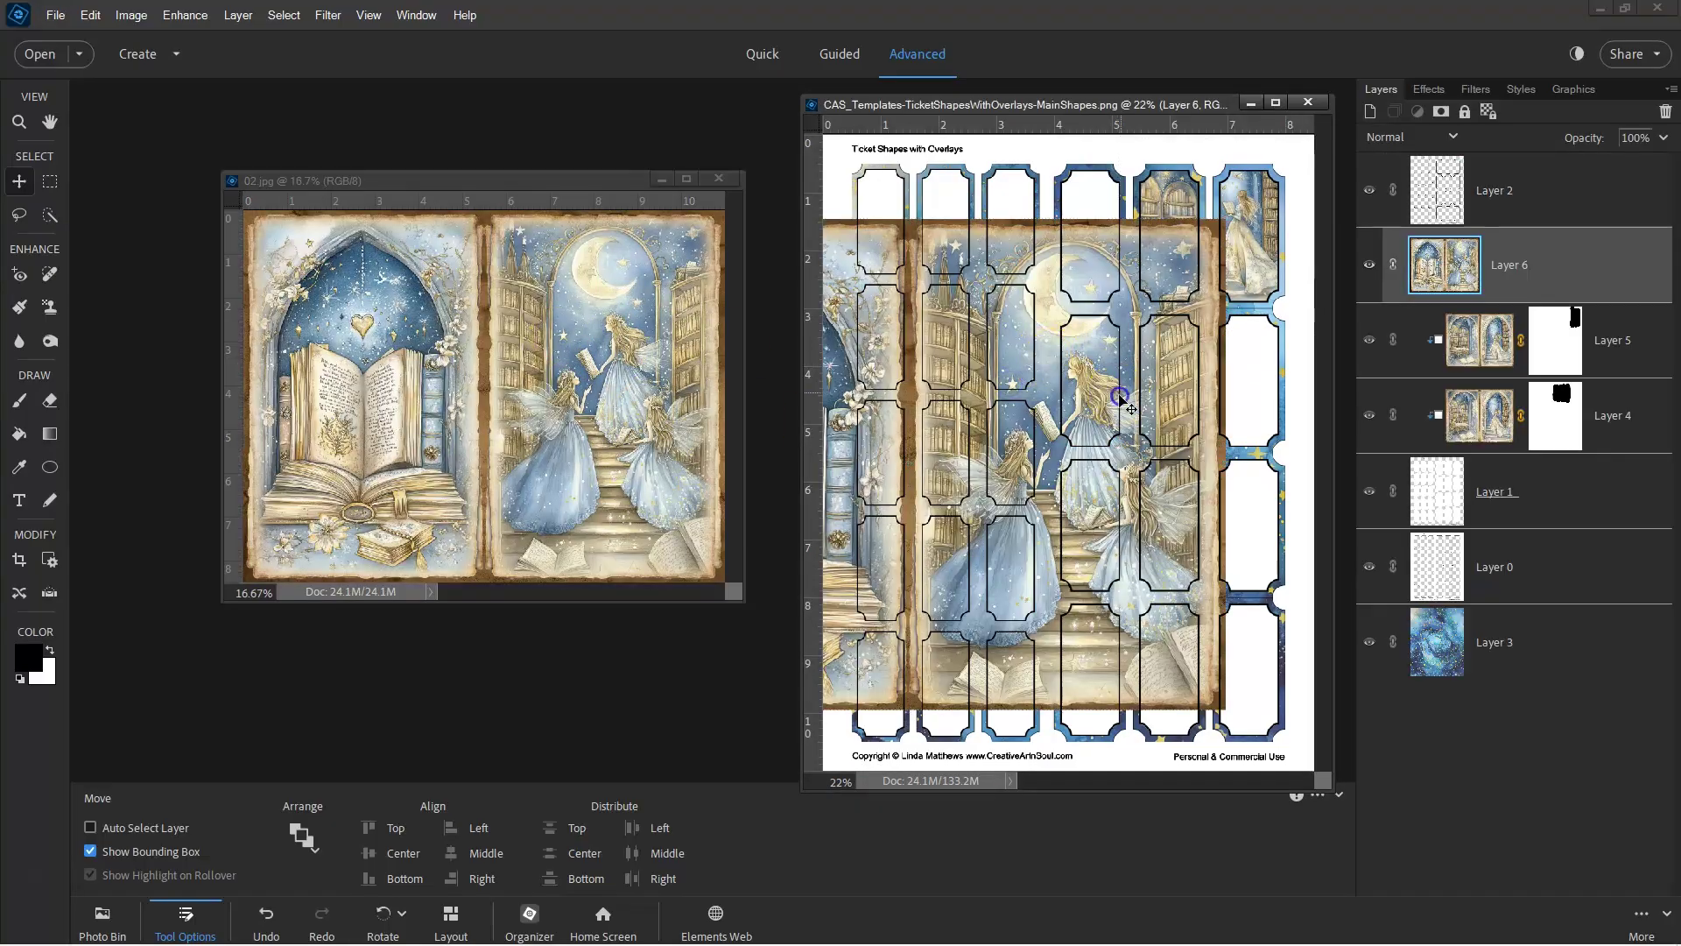
left_click_drag(1115, 386, 1152, 337)
Clip the fairy scene to the inner shapes layer and shrink it over the first large ticket of the top row
right_click(1549, 274)
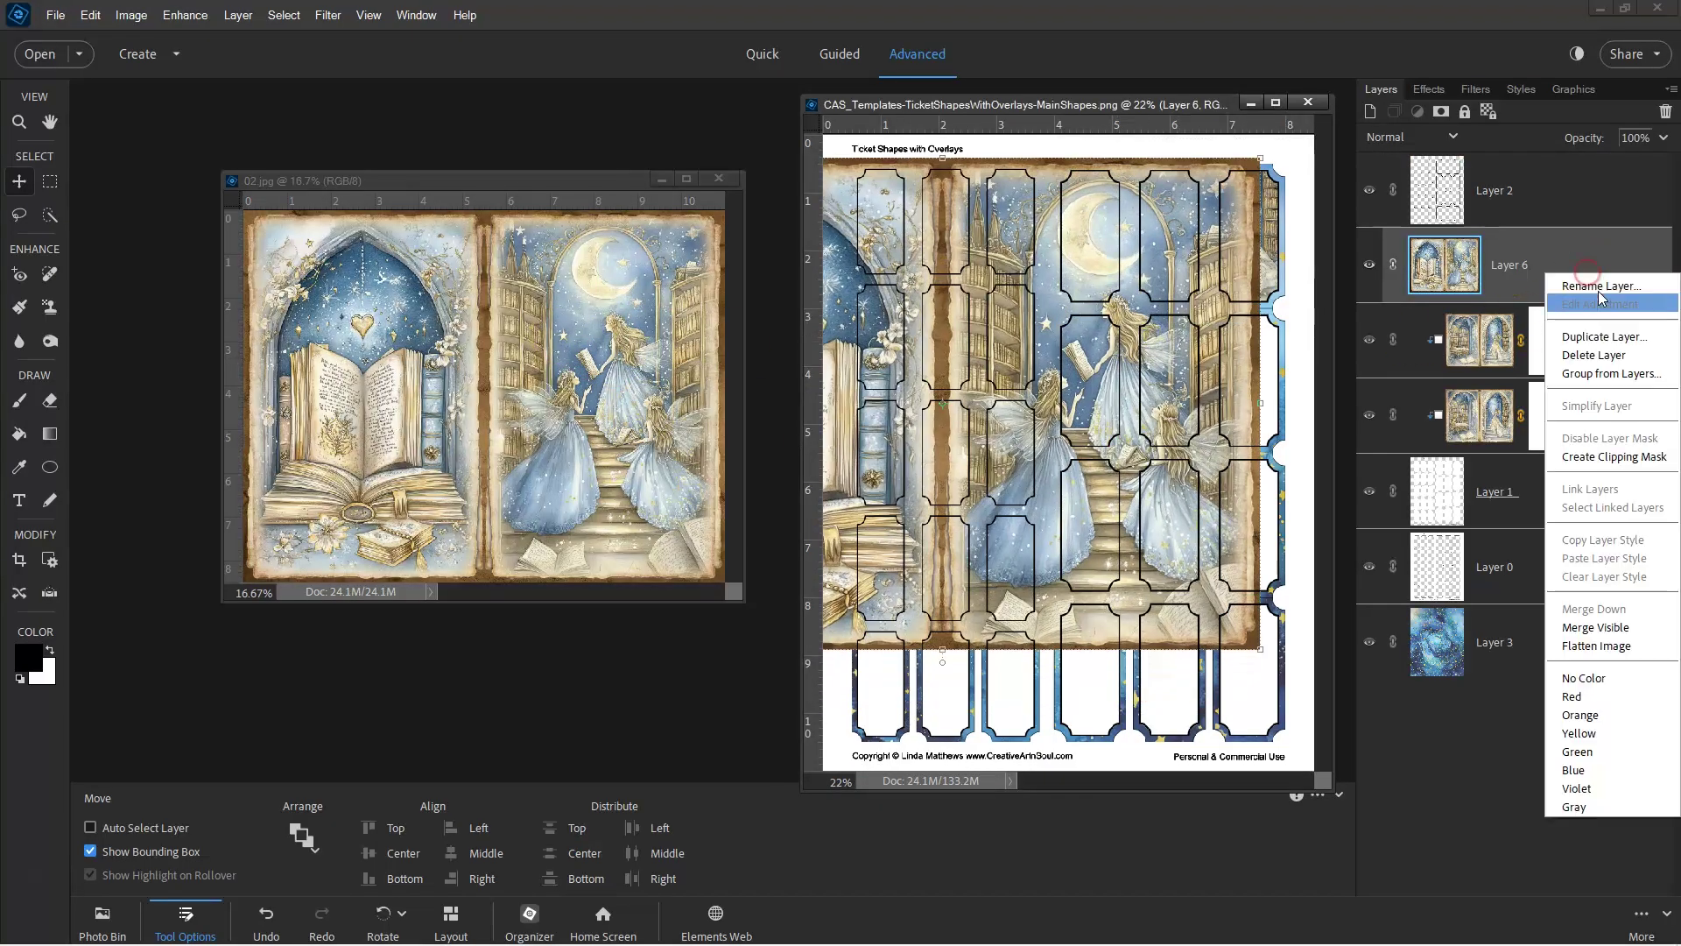
left_click(1603, 454)
left_click_drag(1261, 158, 976, 377)
left_click_drag(941, 463, 1128, 224)
key("Return")
Shrink the fairy scene further and position it so the moon and fairies fill the first large ticket
scroll(1089, 235, "up", 5)
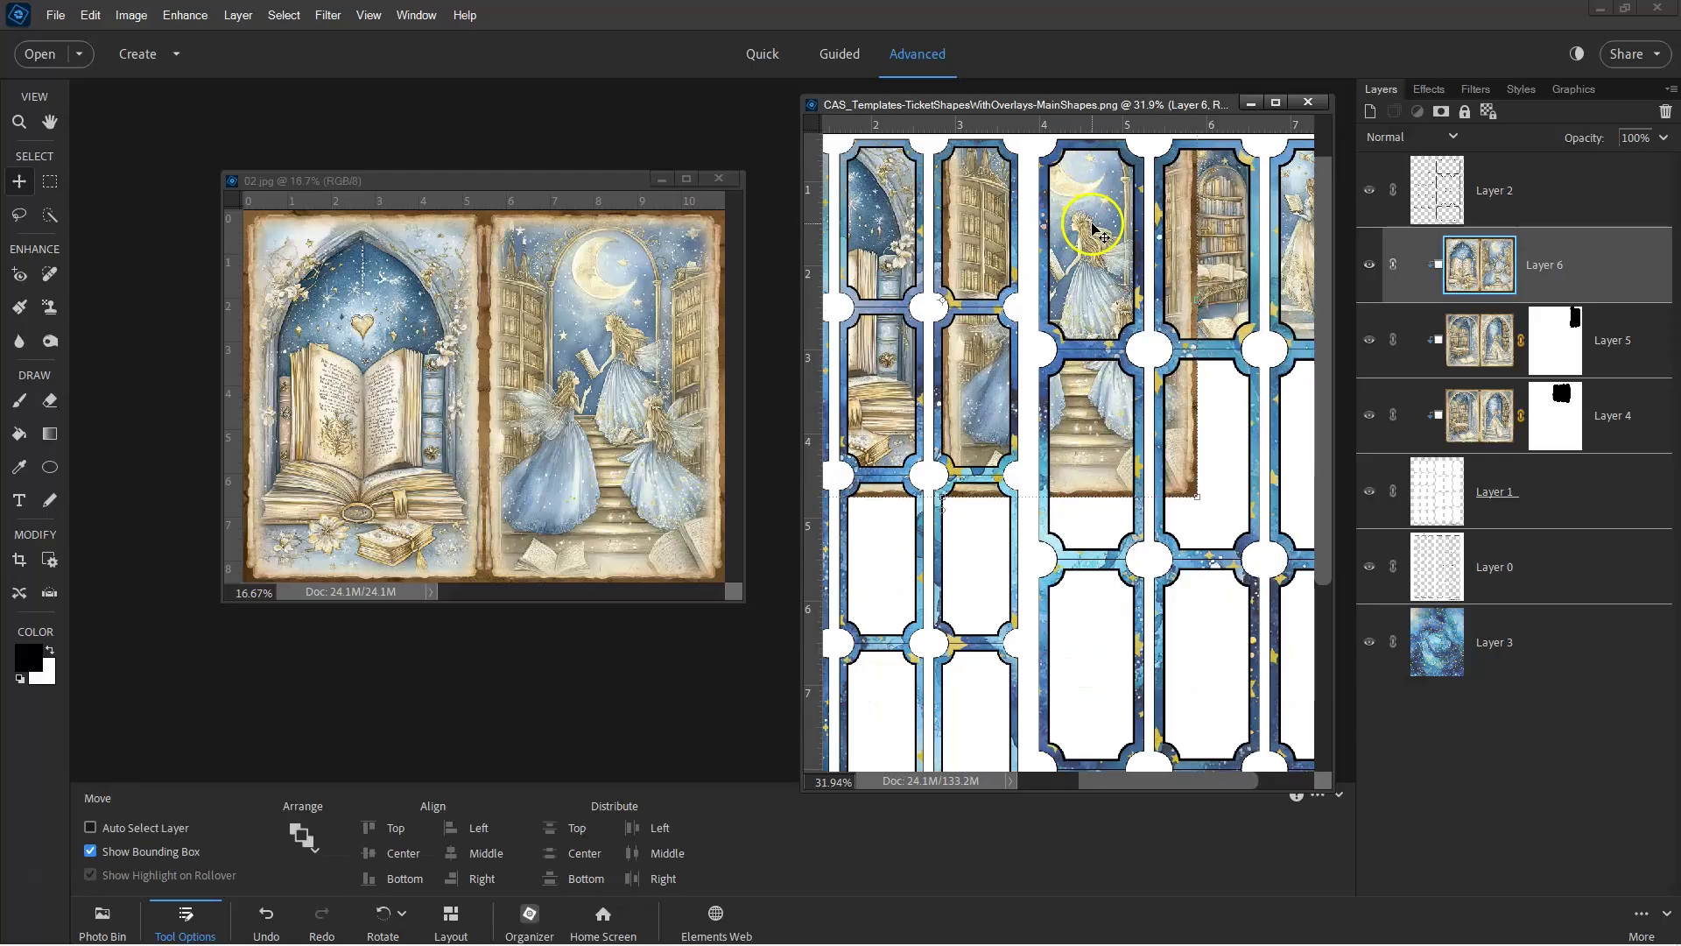
left_click_drag(1248, 719, 1154, 648)
left_click_drag(1098, 458, 1175, 476)
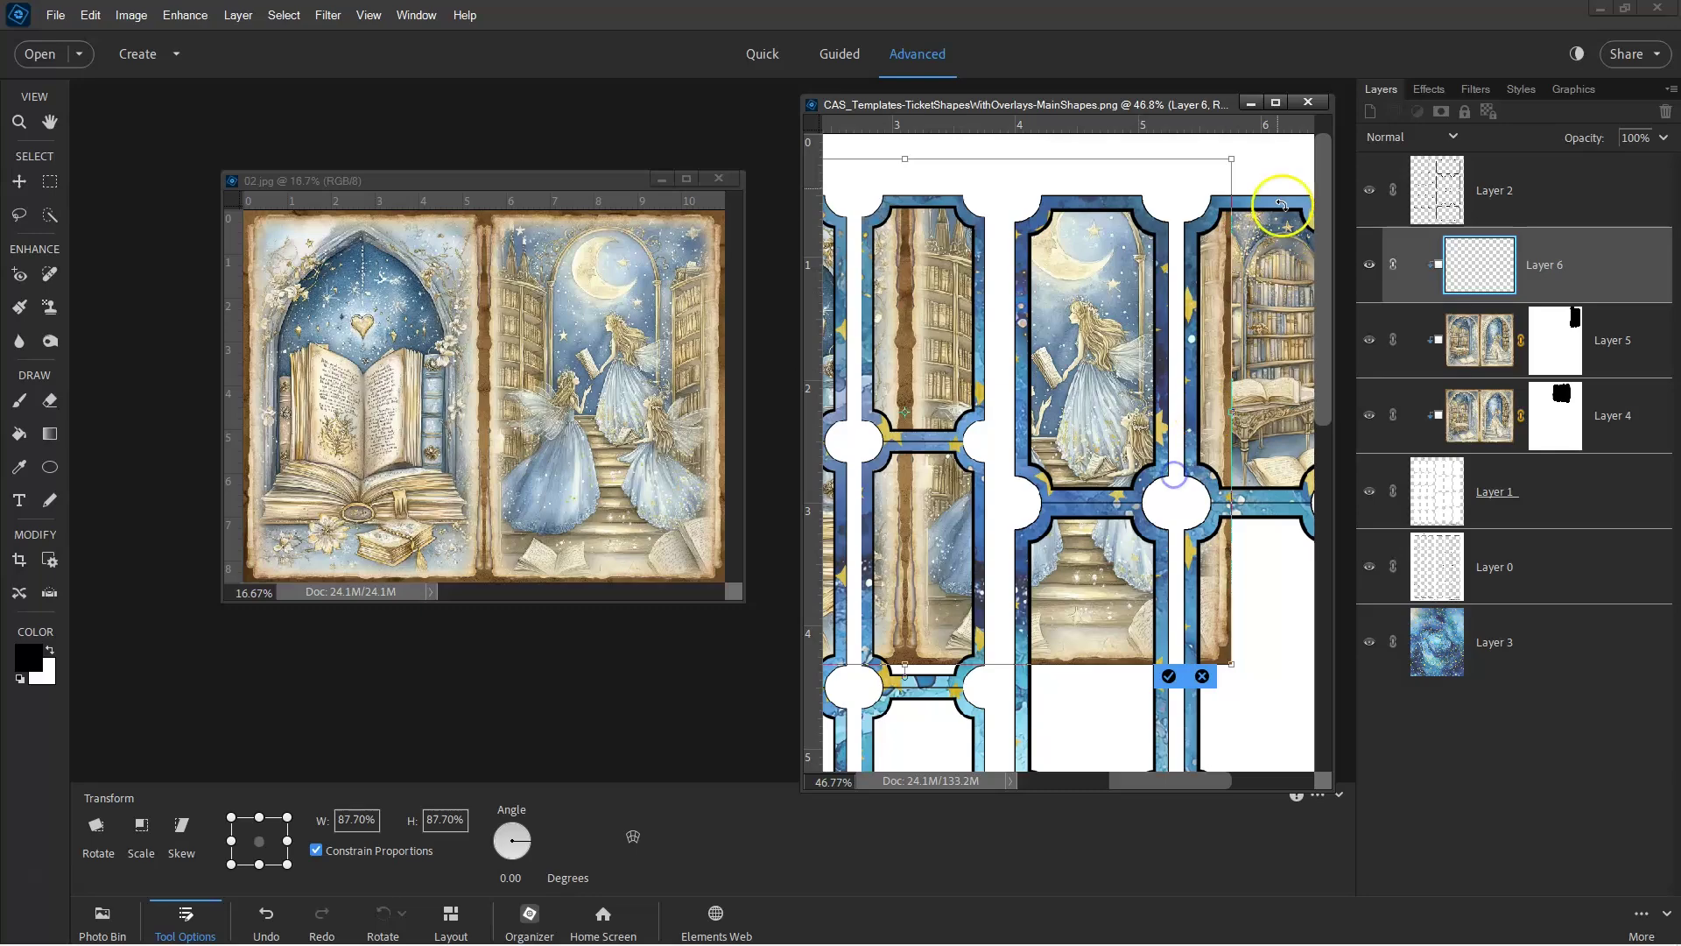
left_click_drag(1232, 161, 1124, 274)
left_click_drag(1083, 346, 1160, 304)
left_click(1158, 632)
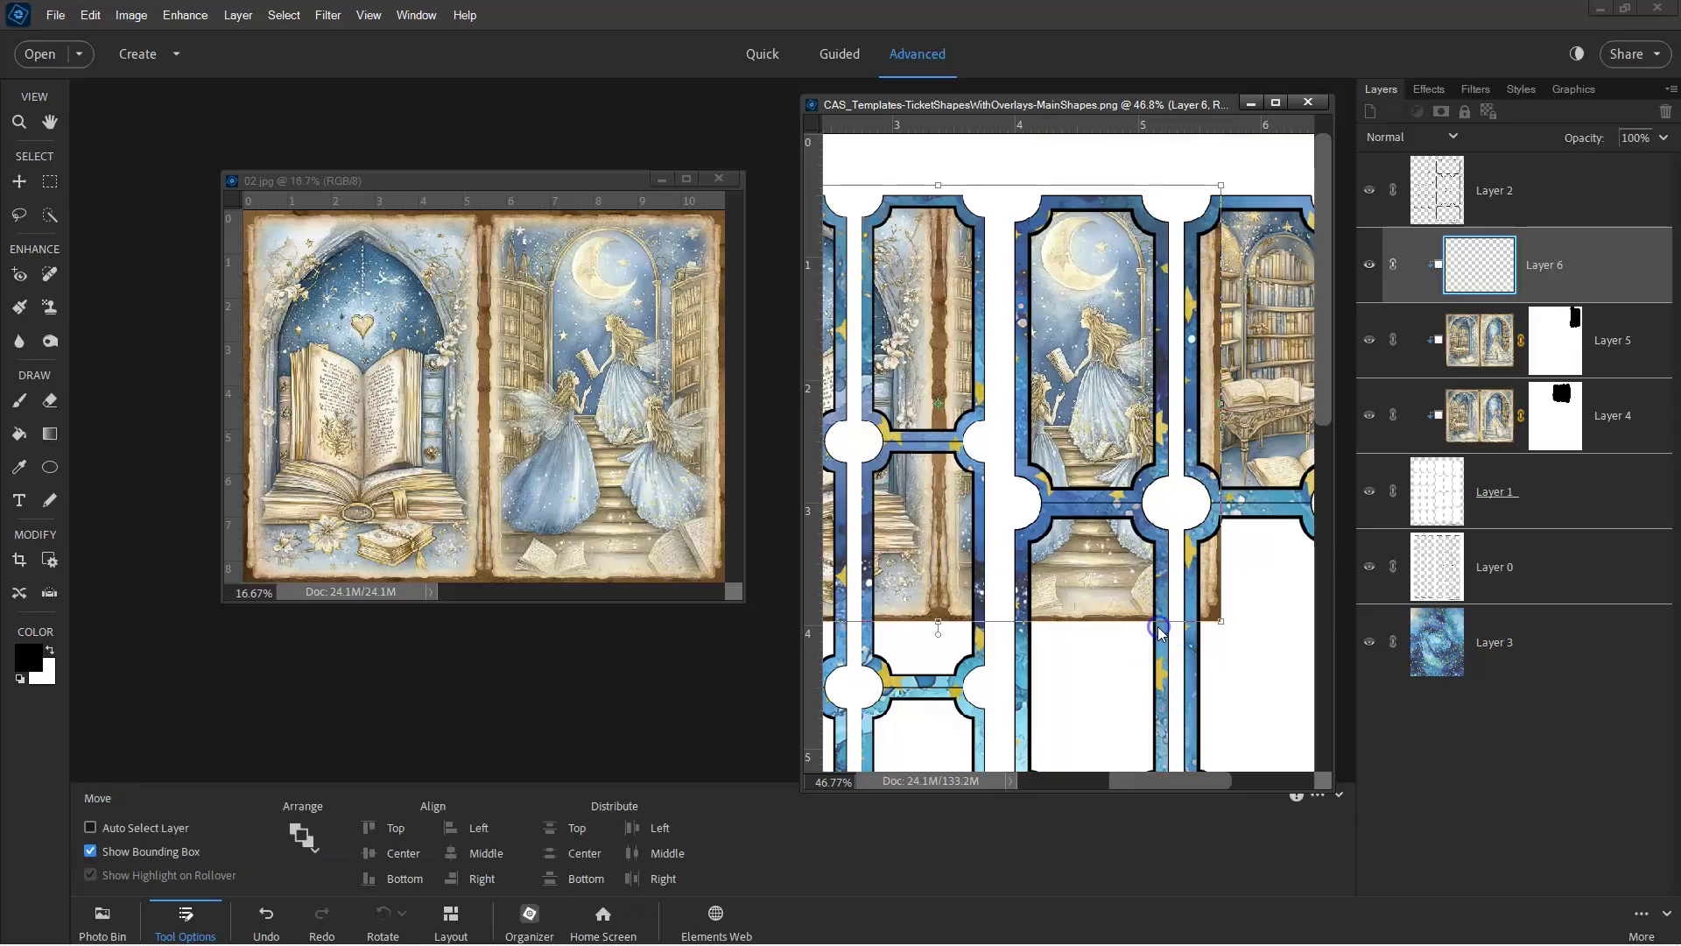
Add a layer mask to the fairy scene and paint black to hide it from the small tickets and the large ticket below
scroll(1070, 435, "down", 4)
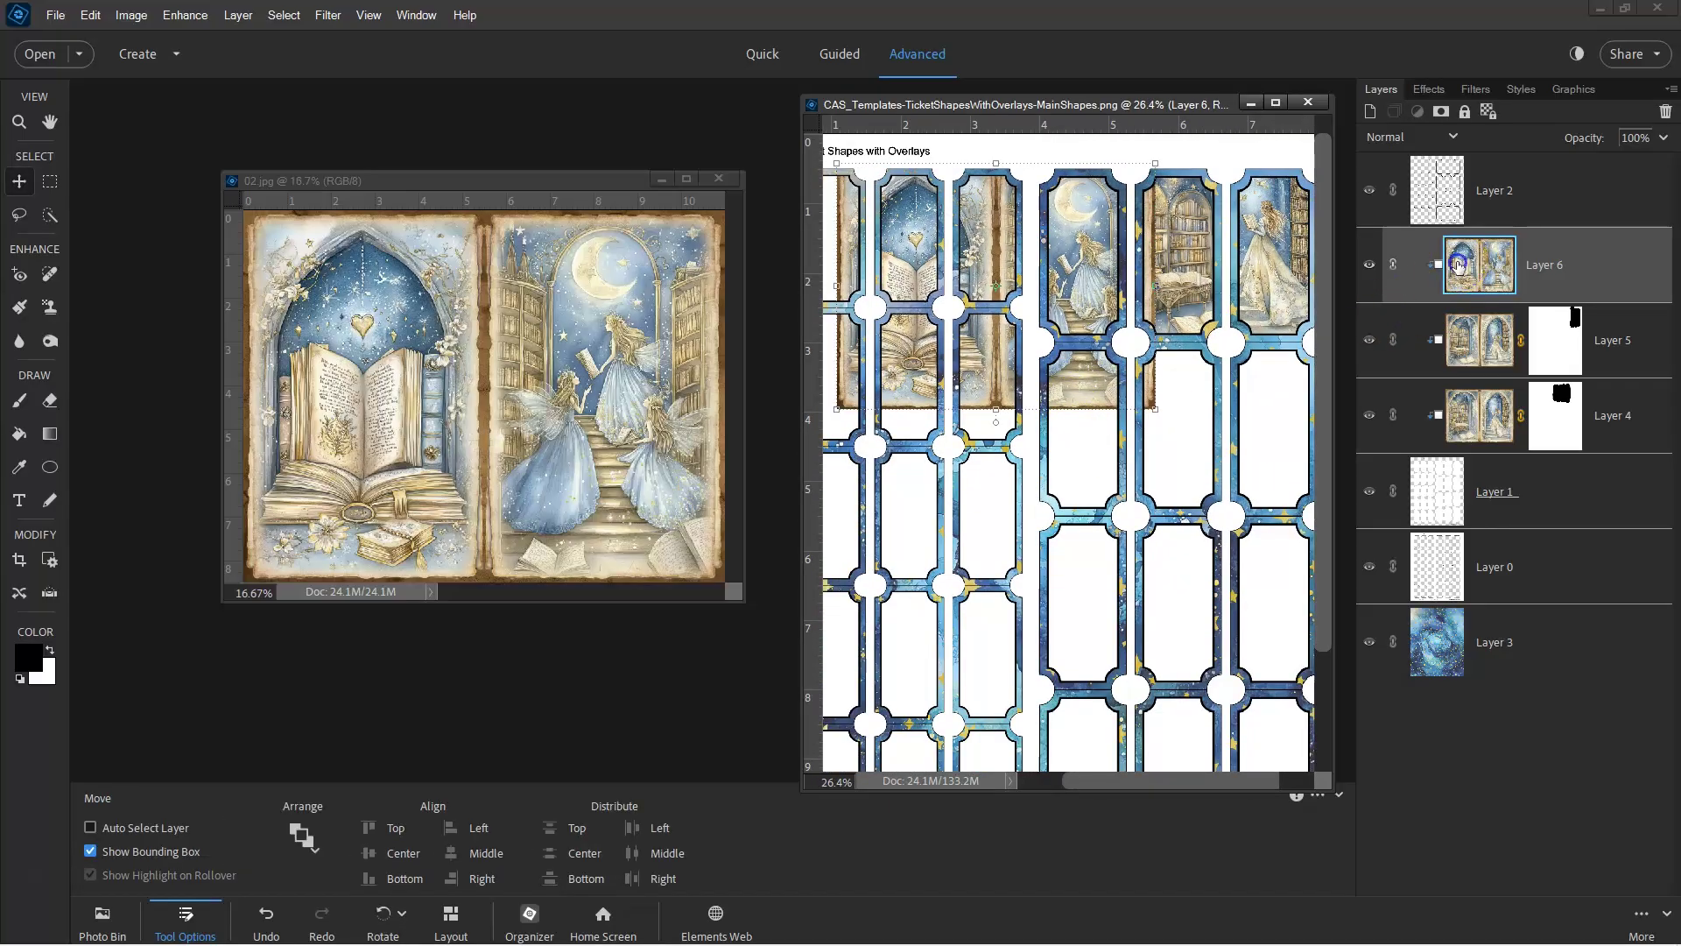
left_click(1441, 112)
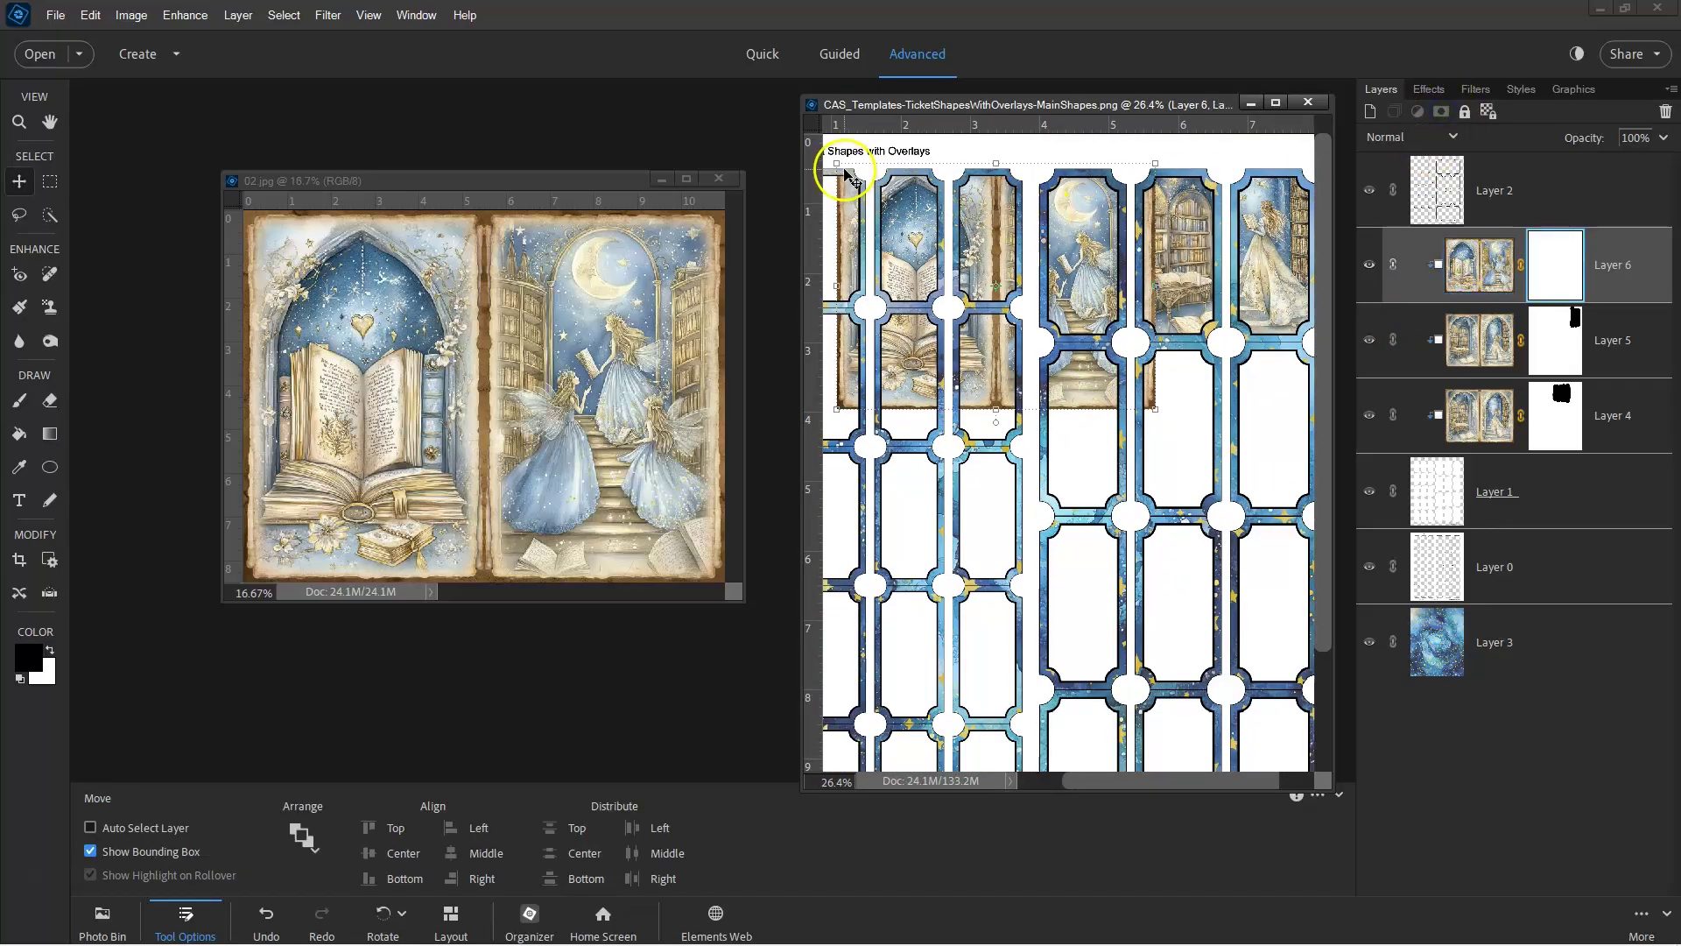
key("b")
mouse_move(849, 158)
left_mouse_down()
mouse_move(854, 435)
mouse_move(882, 154)
mouse_move(893, 360)
mouse_move(921, 185)
left_mouse_up()
mouse_move(935, 423)
left_mouse_down()
mouse_move(977, 166)
mouse_move(976, 397)
mouse_move(1014, 167)
mouse_move(1007, 377)
mouse_move(1016, 398)
mouse_move(1039, 381)
left_mouse_up()
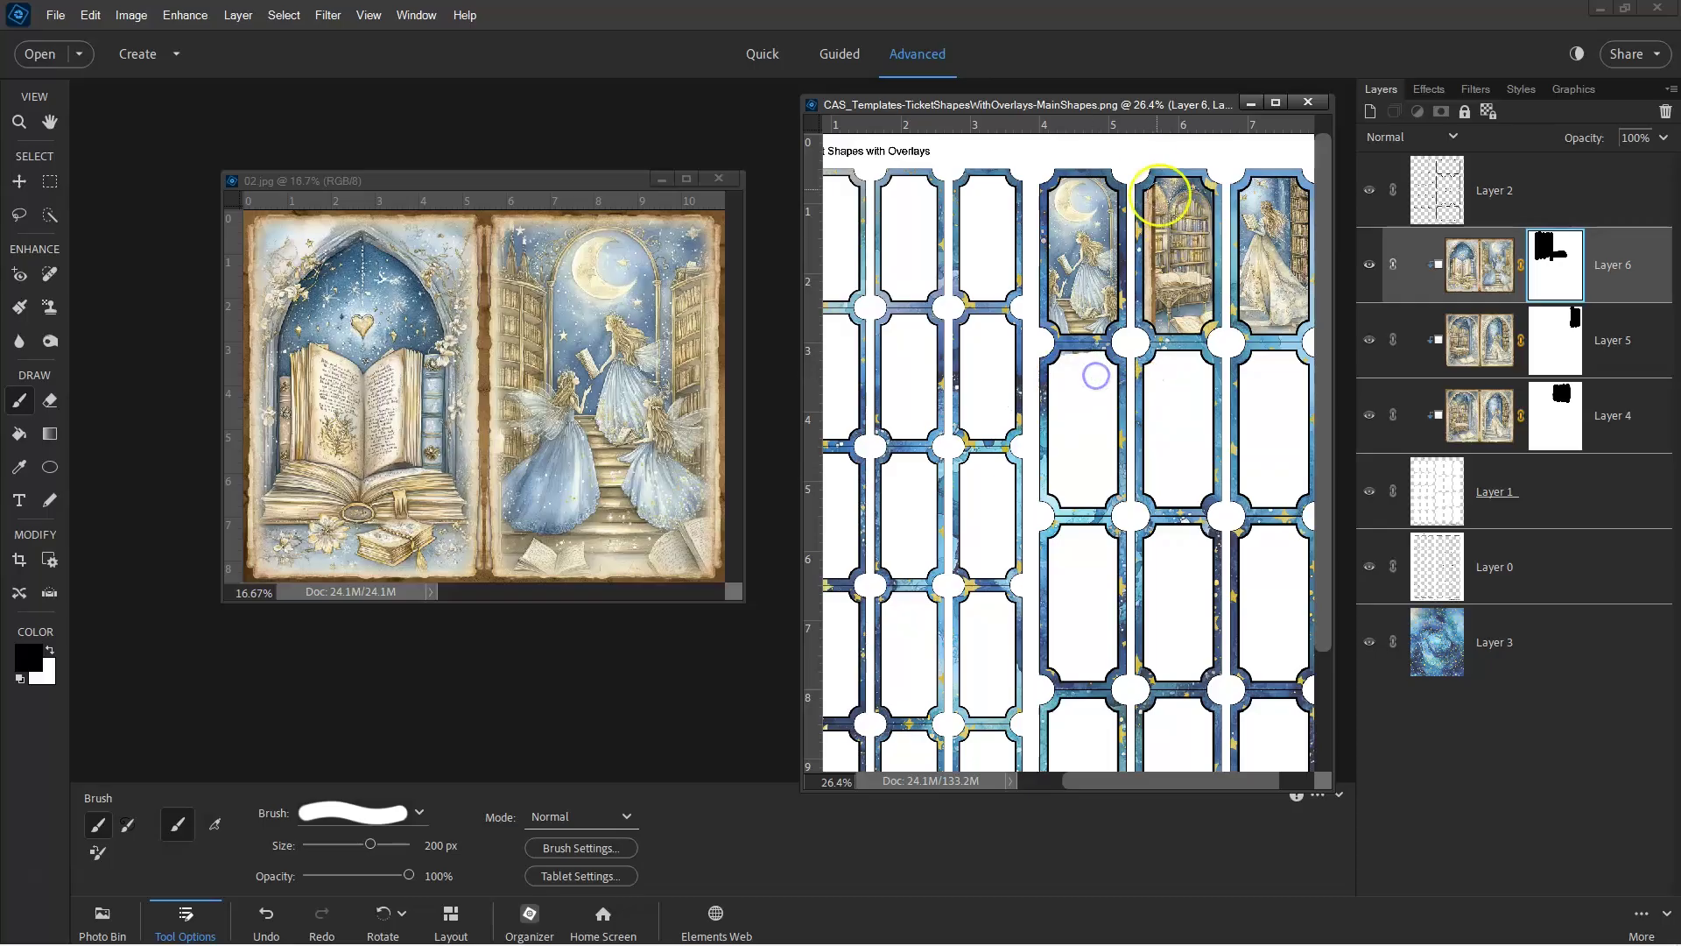
mouse_move(1161, 195)
left_mouse_down()
mouse_move(1152, 150)
mouse_move(1150, 193)
left_mouse_up()
key("ctrl+z")
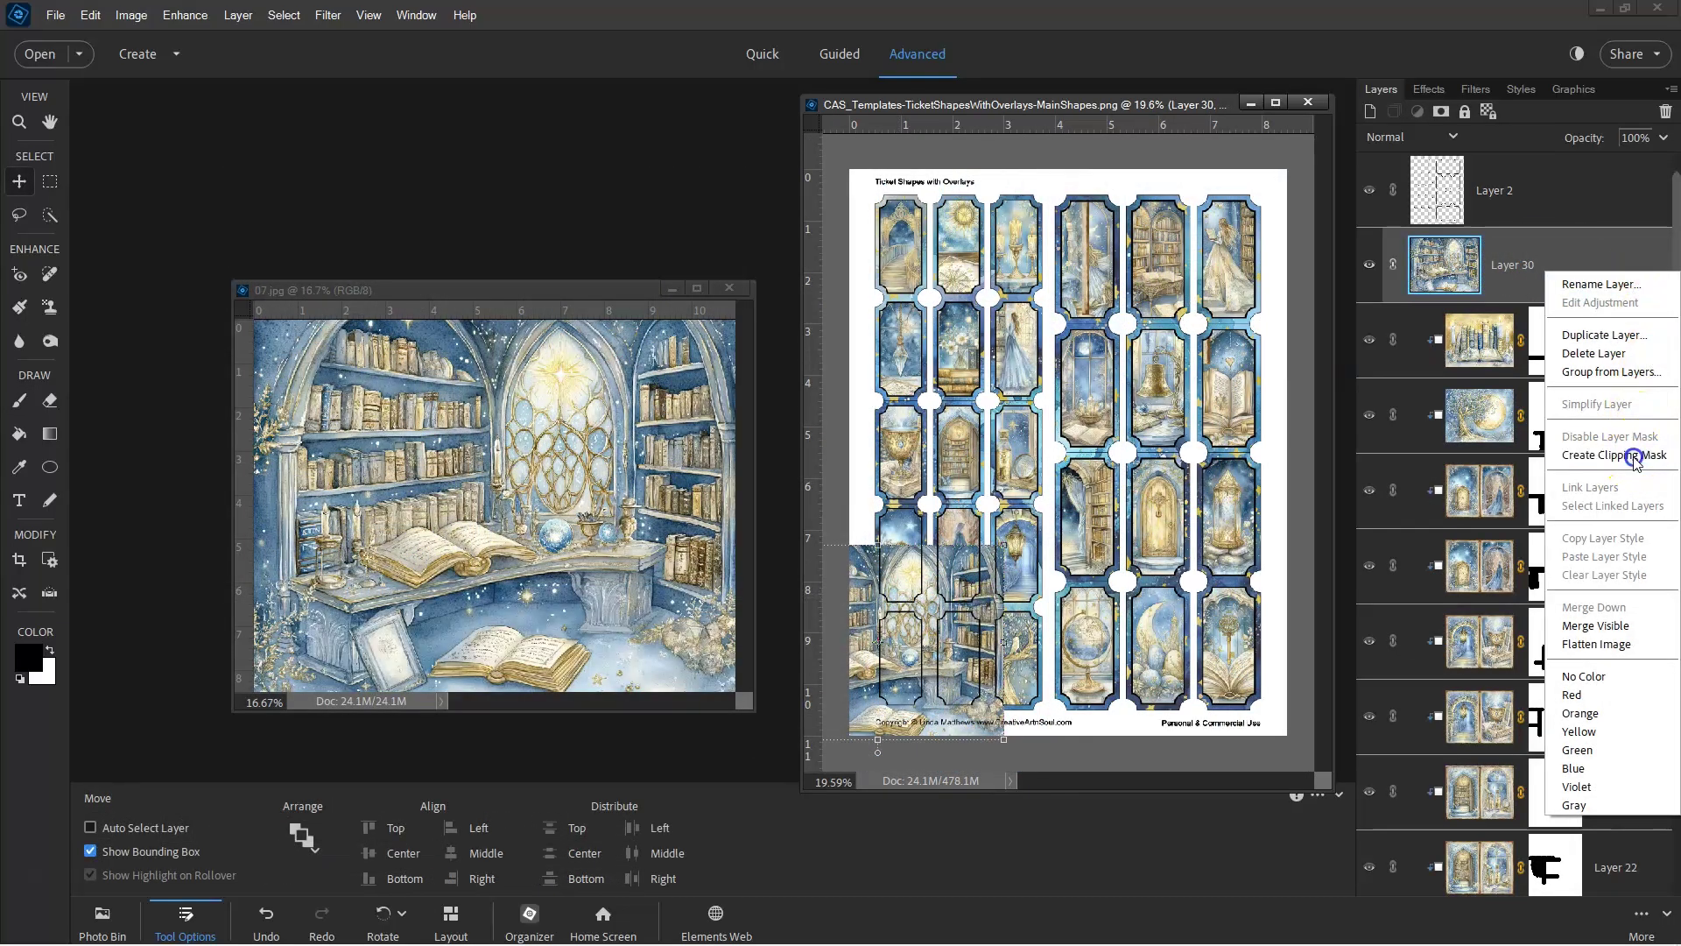
Clip the 07.jpg library scene to the inner shapes and resize it so the arched window fills the lower-left small ticket
left_click(1634, 457)
left_click_drag(963, 643, 1012, 622)
left_click_drag(1055, 526, 953, 651)
left_click(915, 753)
scroll(836, 725, "up", 5)
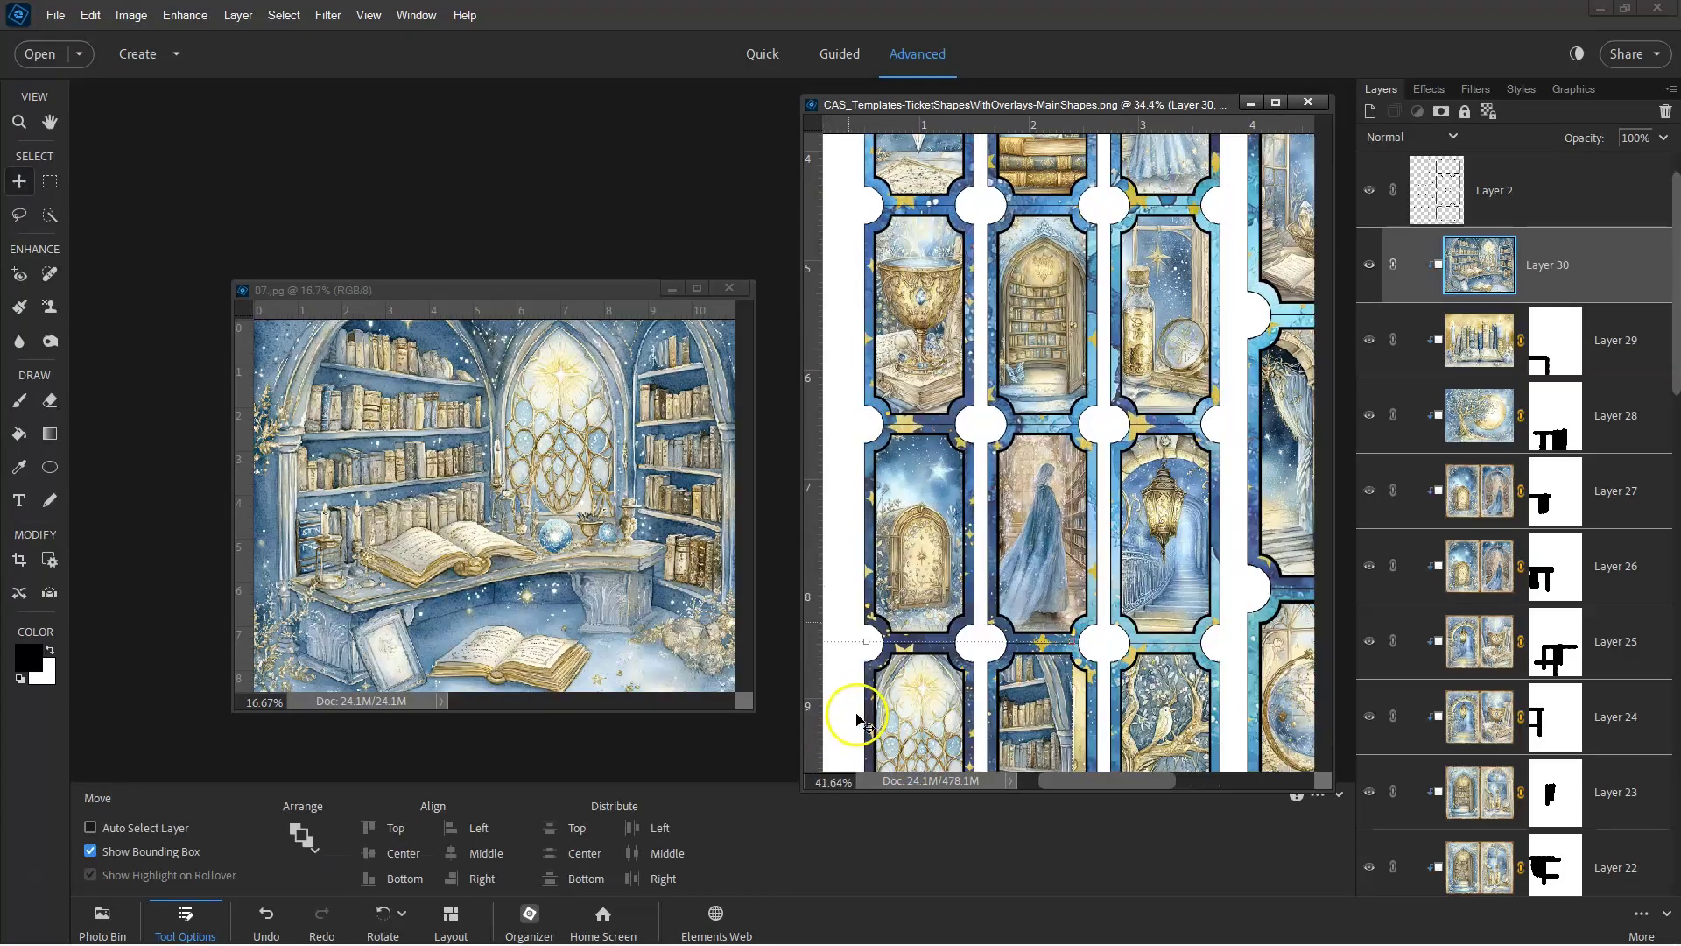
left_click_drag(1310, 612, 1316, 711)
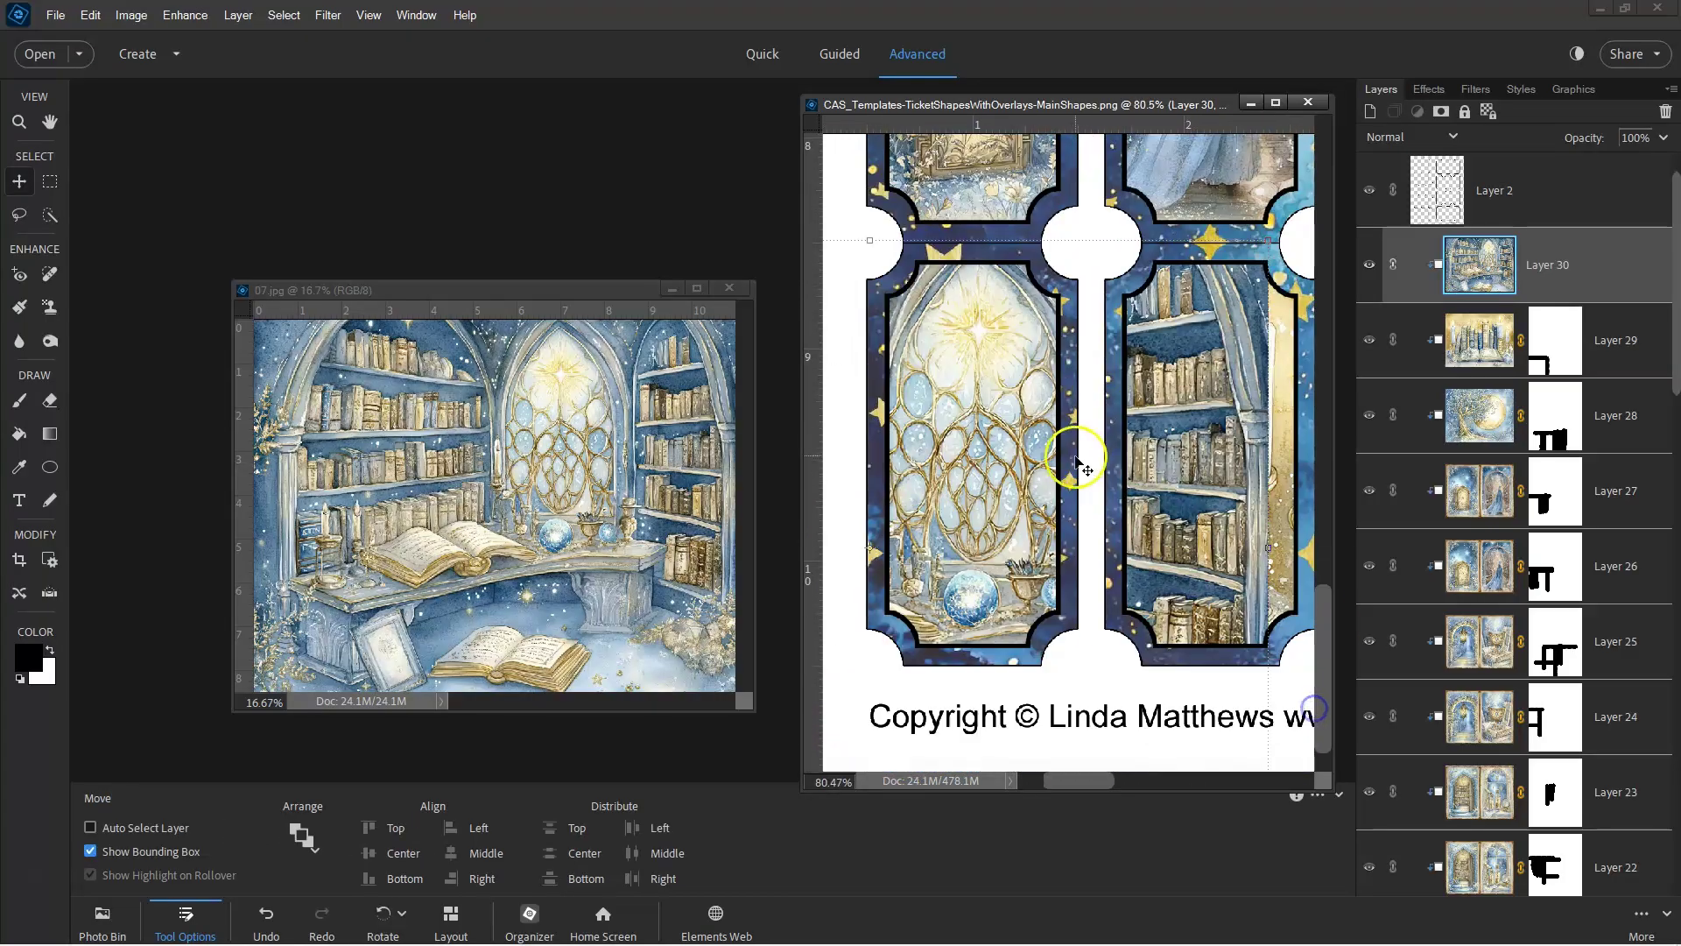
scroll(1077, 464, "down", 4)
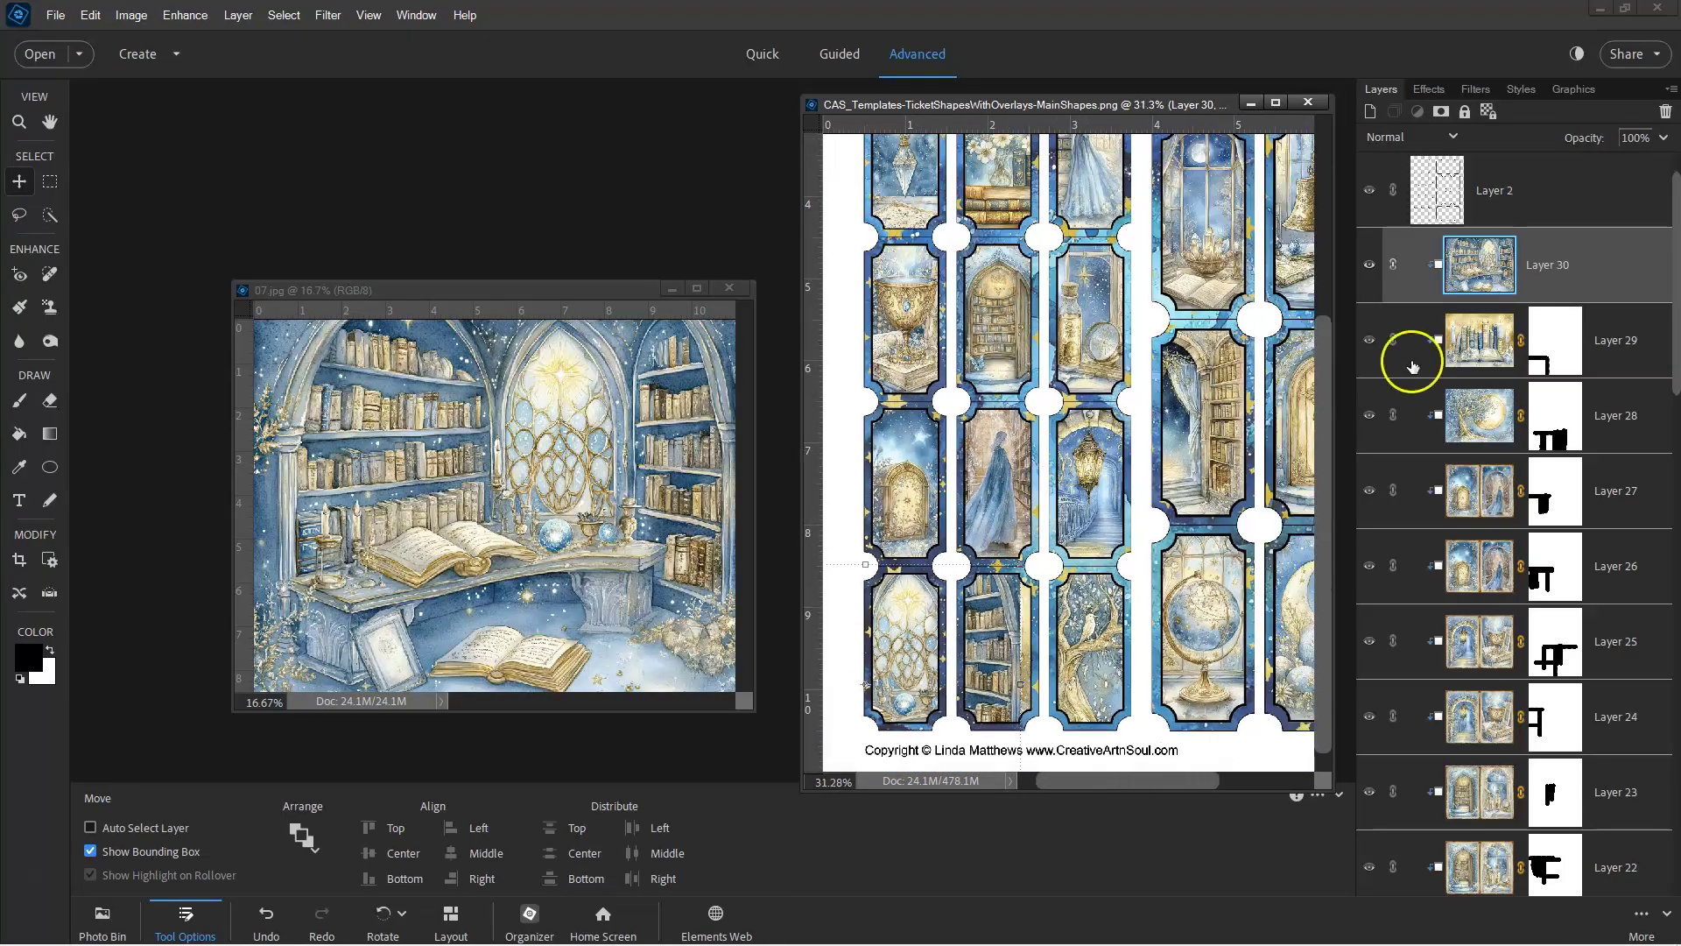
Add a layer mask hiding the arched-window scene from the second small ticket of the last row, and minimize 07.jpg
left_click(1464, 115)
key("b")
left_click_drag(1028, 564, 1002, 750)
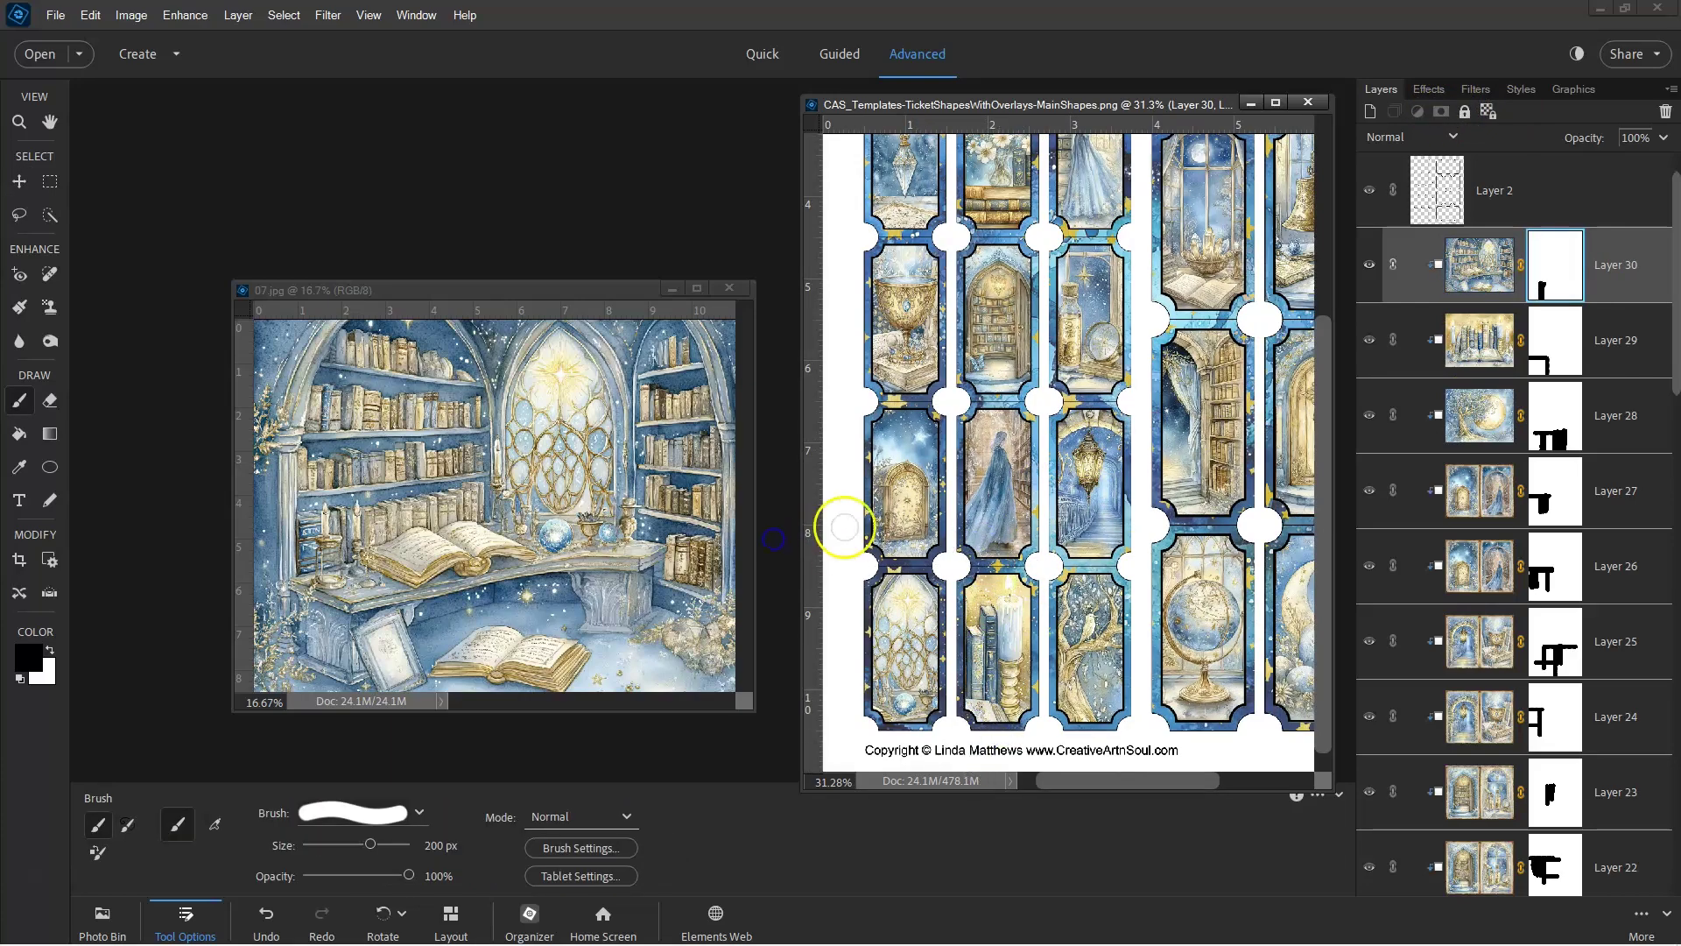
scroll(844, 527, "down", 2)
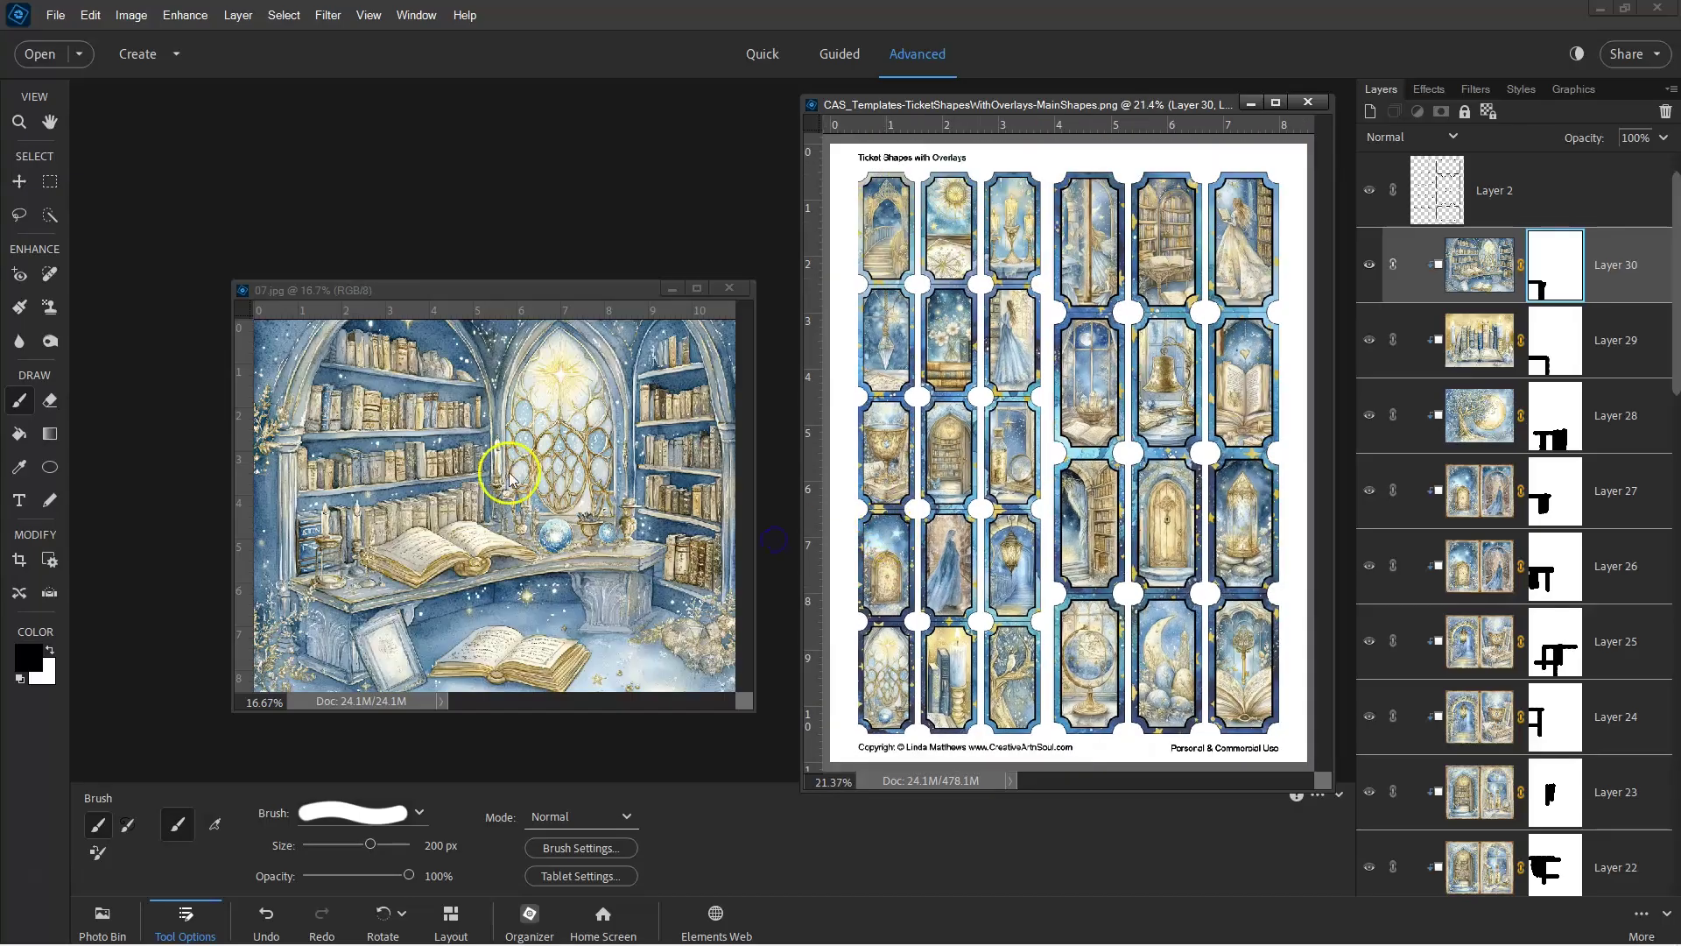
left_click(19, 181)
left_click_drag(675, 289, 1013, 528)
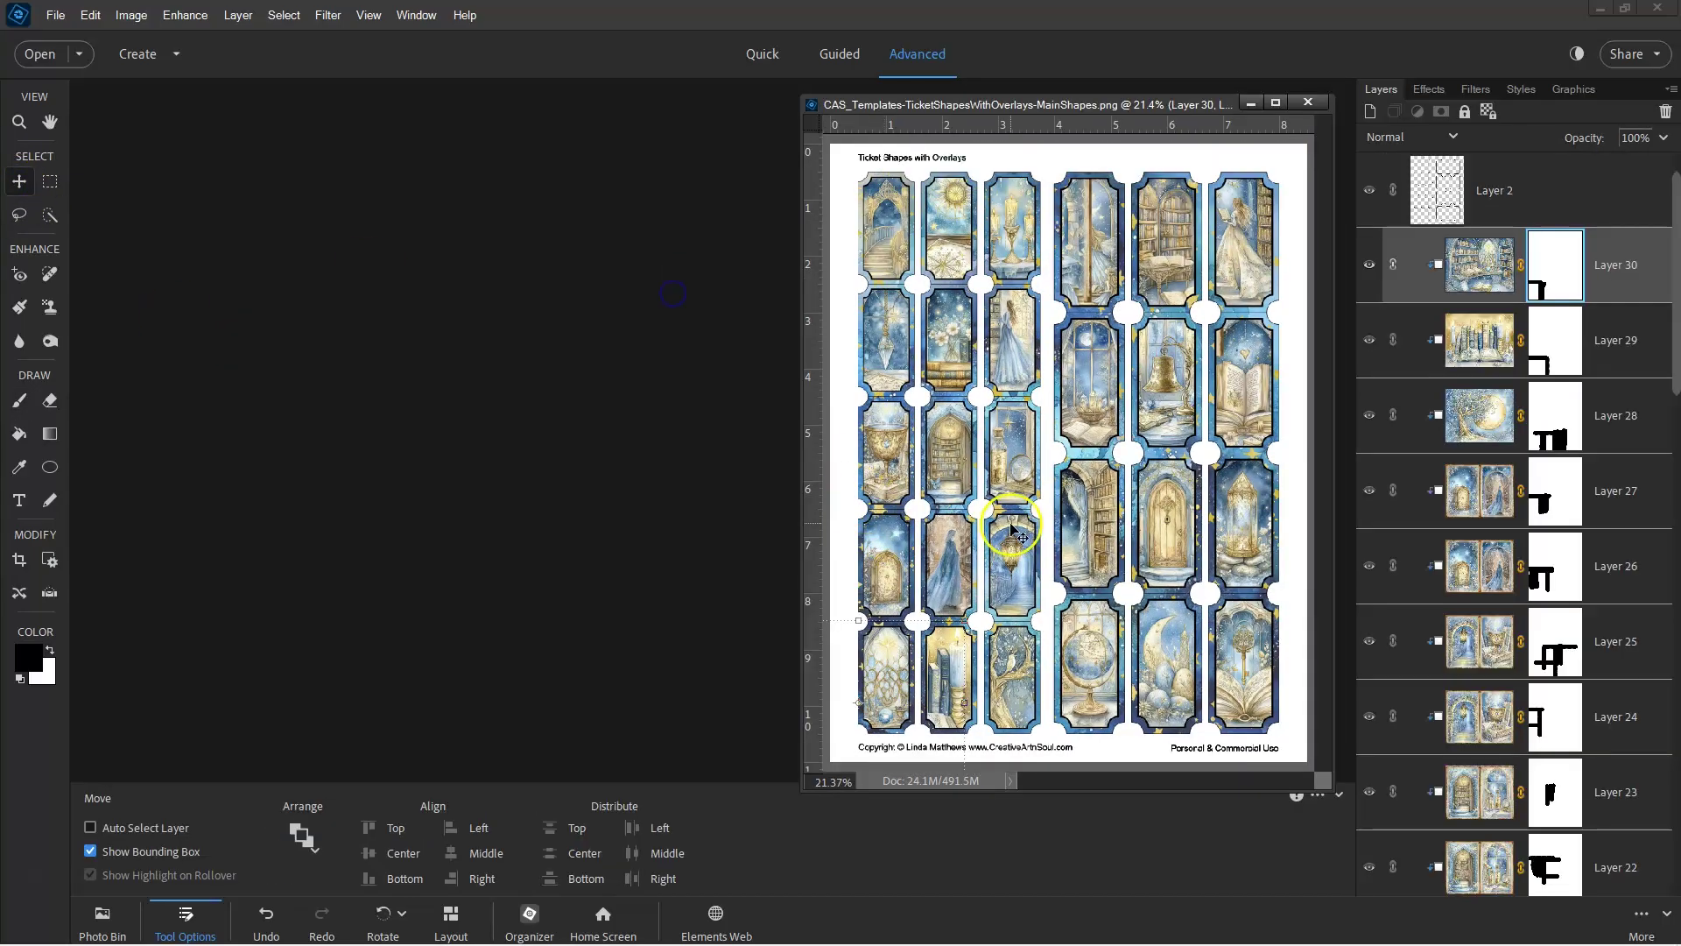
Add a black (000000) solid color fill layer above Layer 2 and clip it to that layer
left_click(1520, 185)
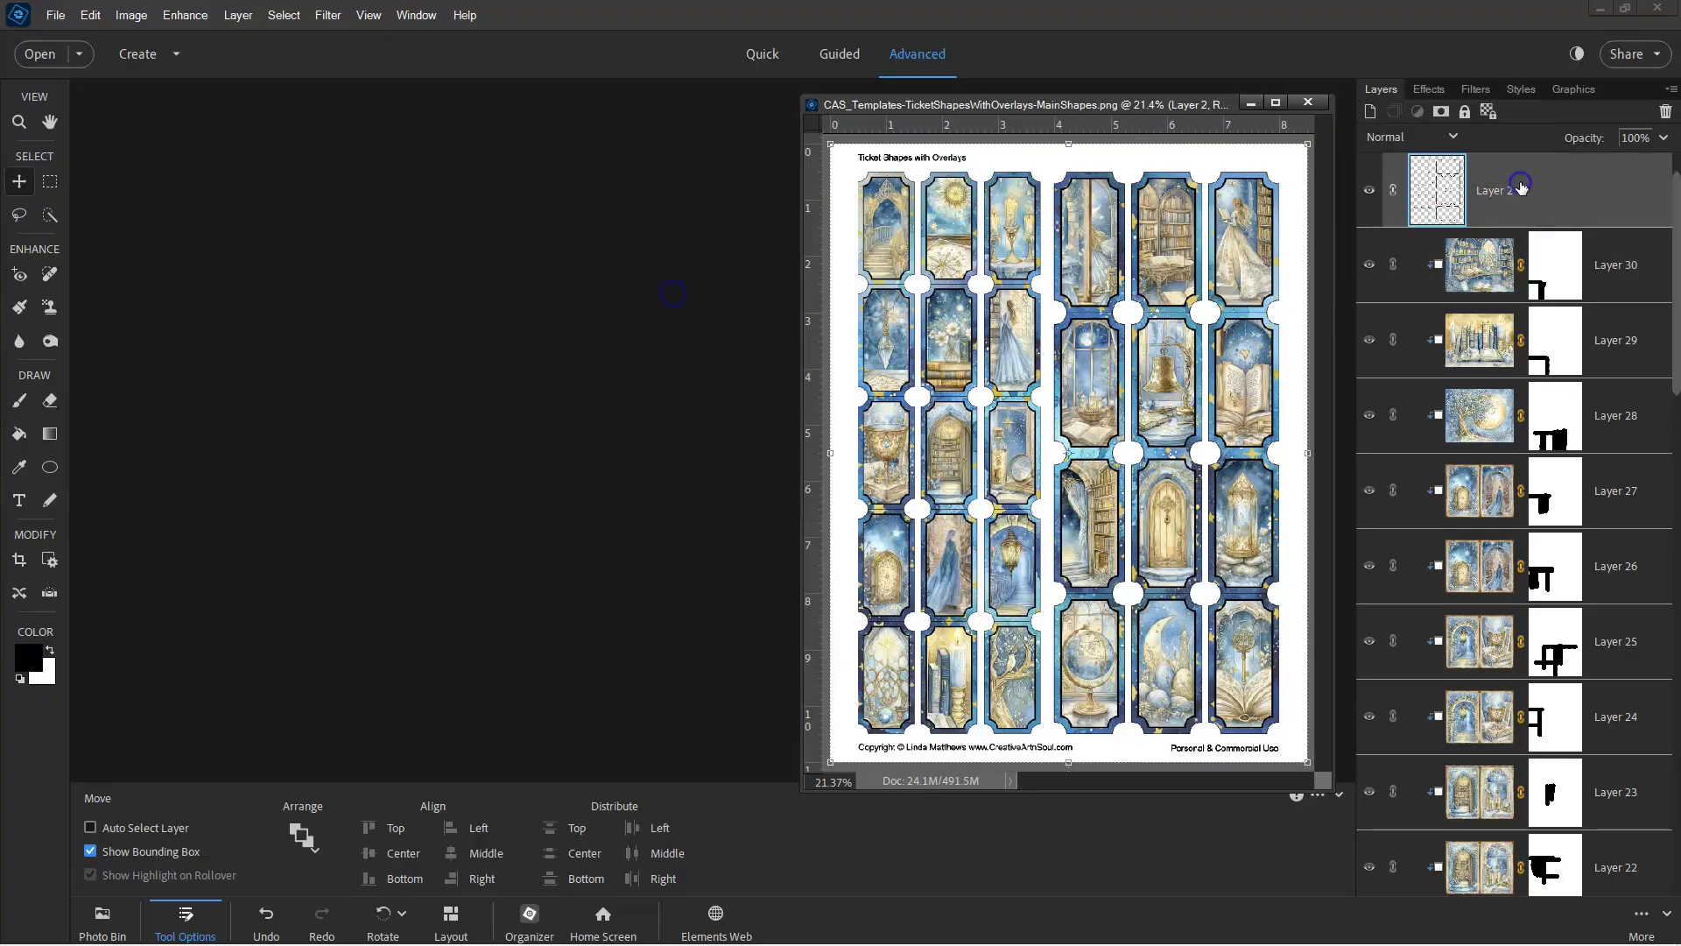
left_click(1416, 113)
left_click(1432, 133)
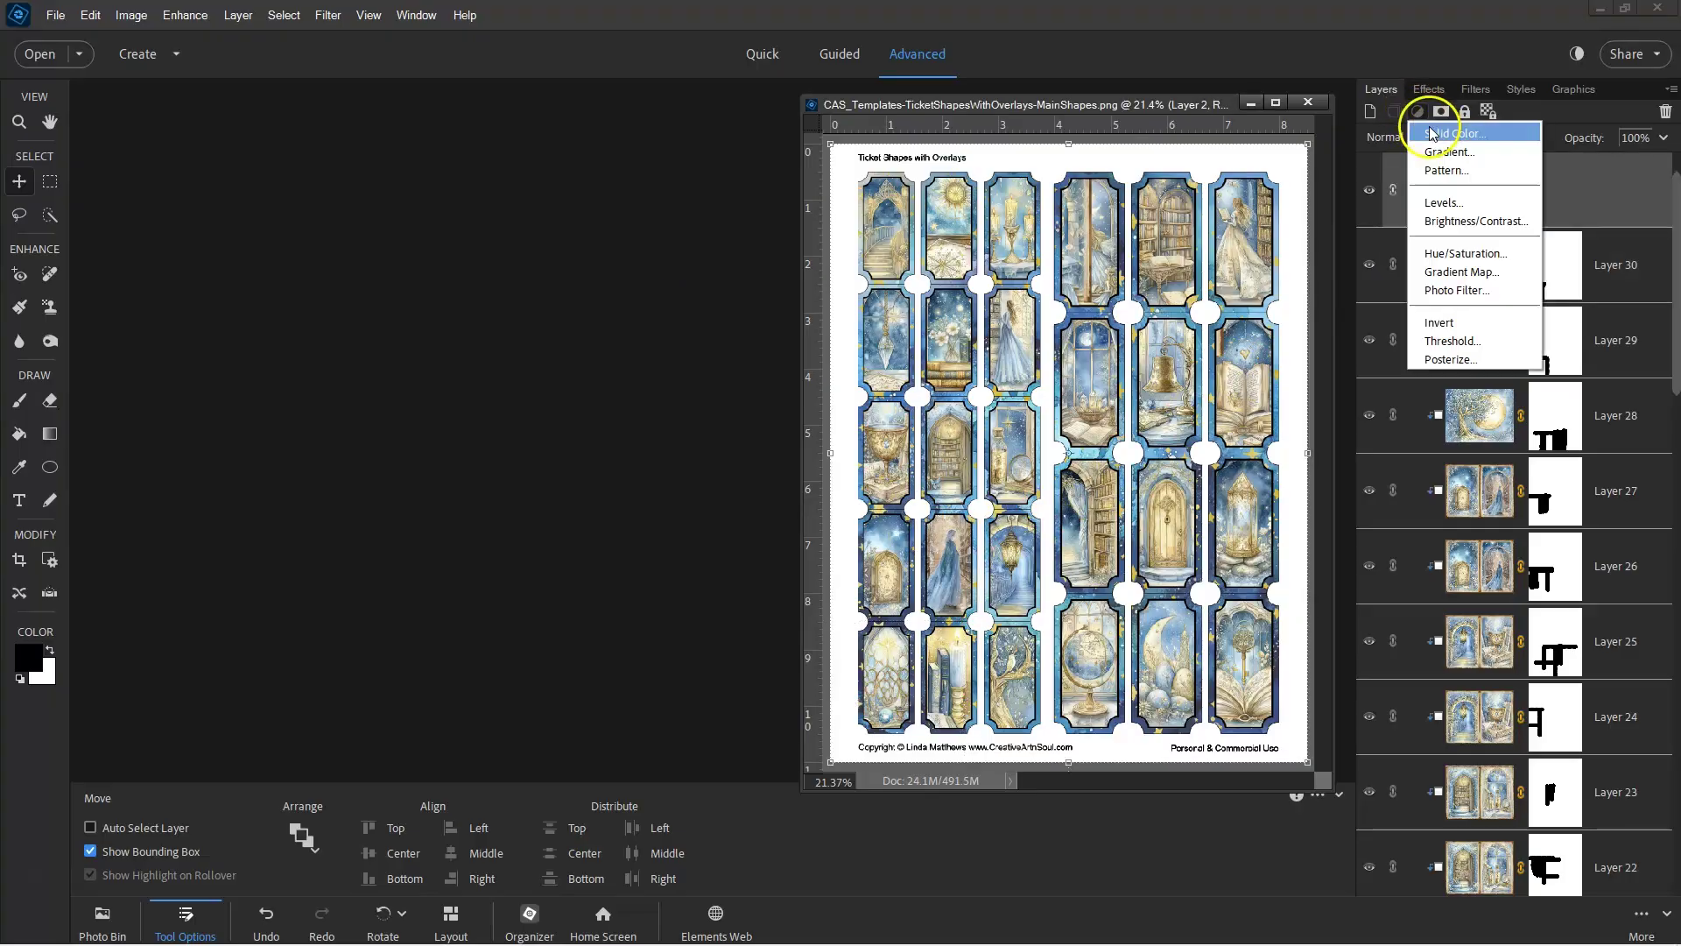
left_click(1433, 136)
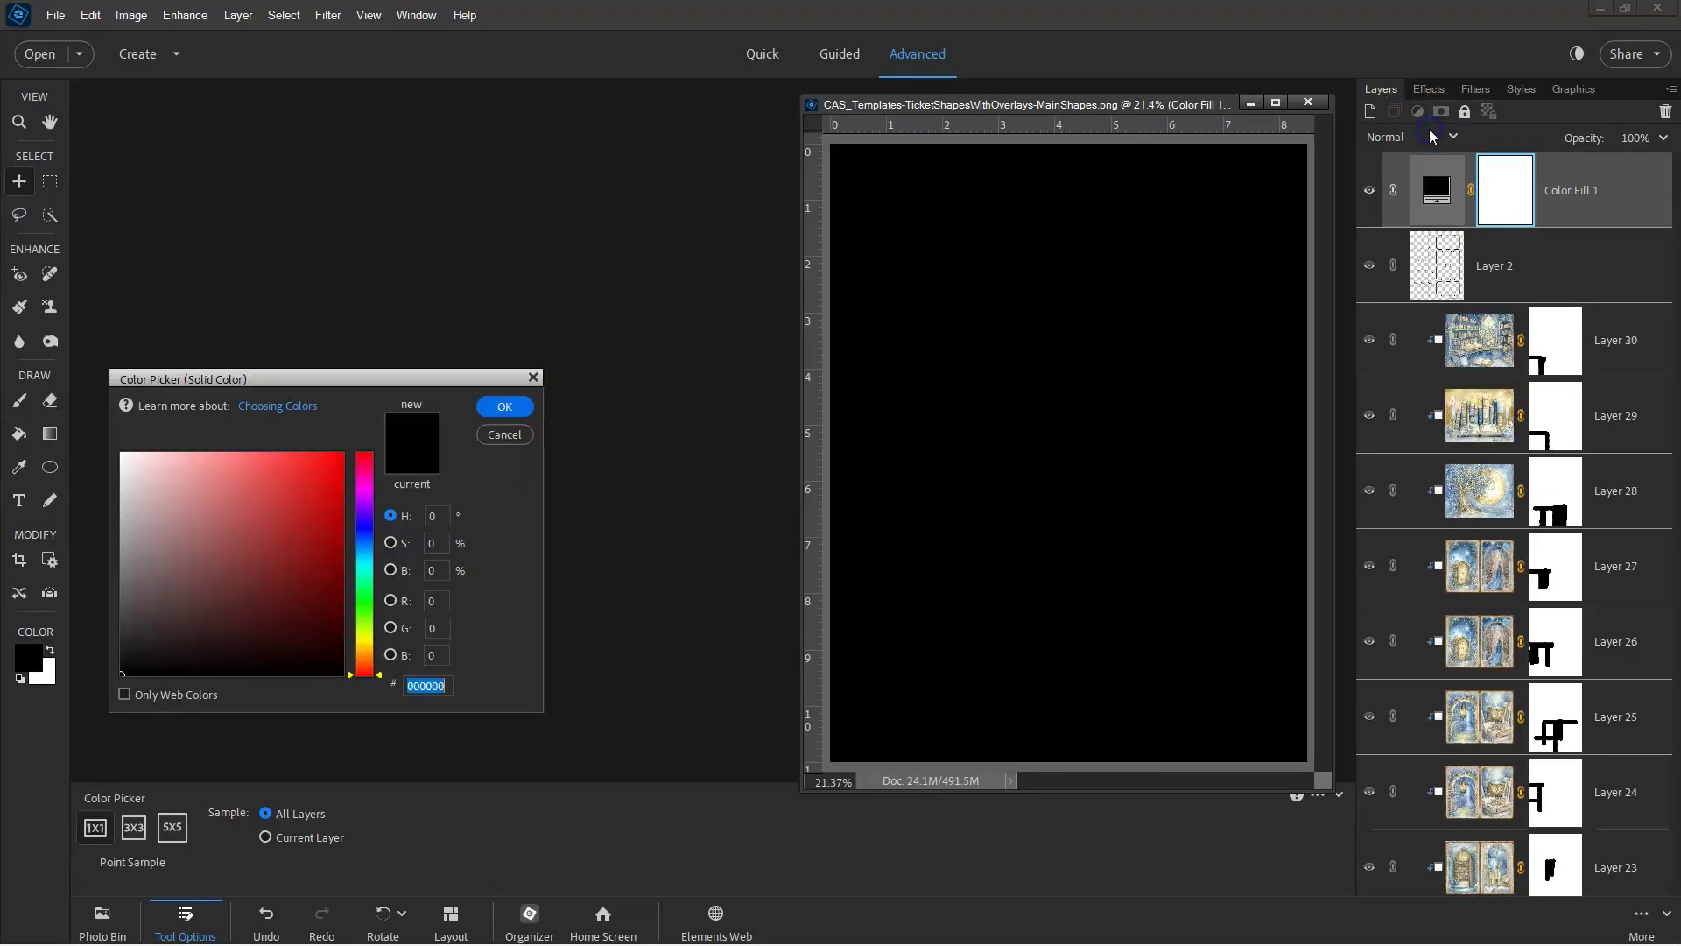
left_click(508, 406)
right_click(1614, 201)
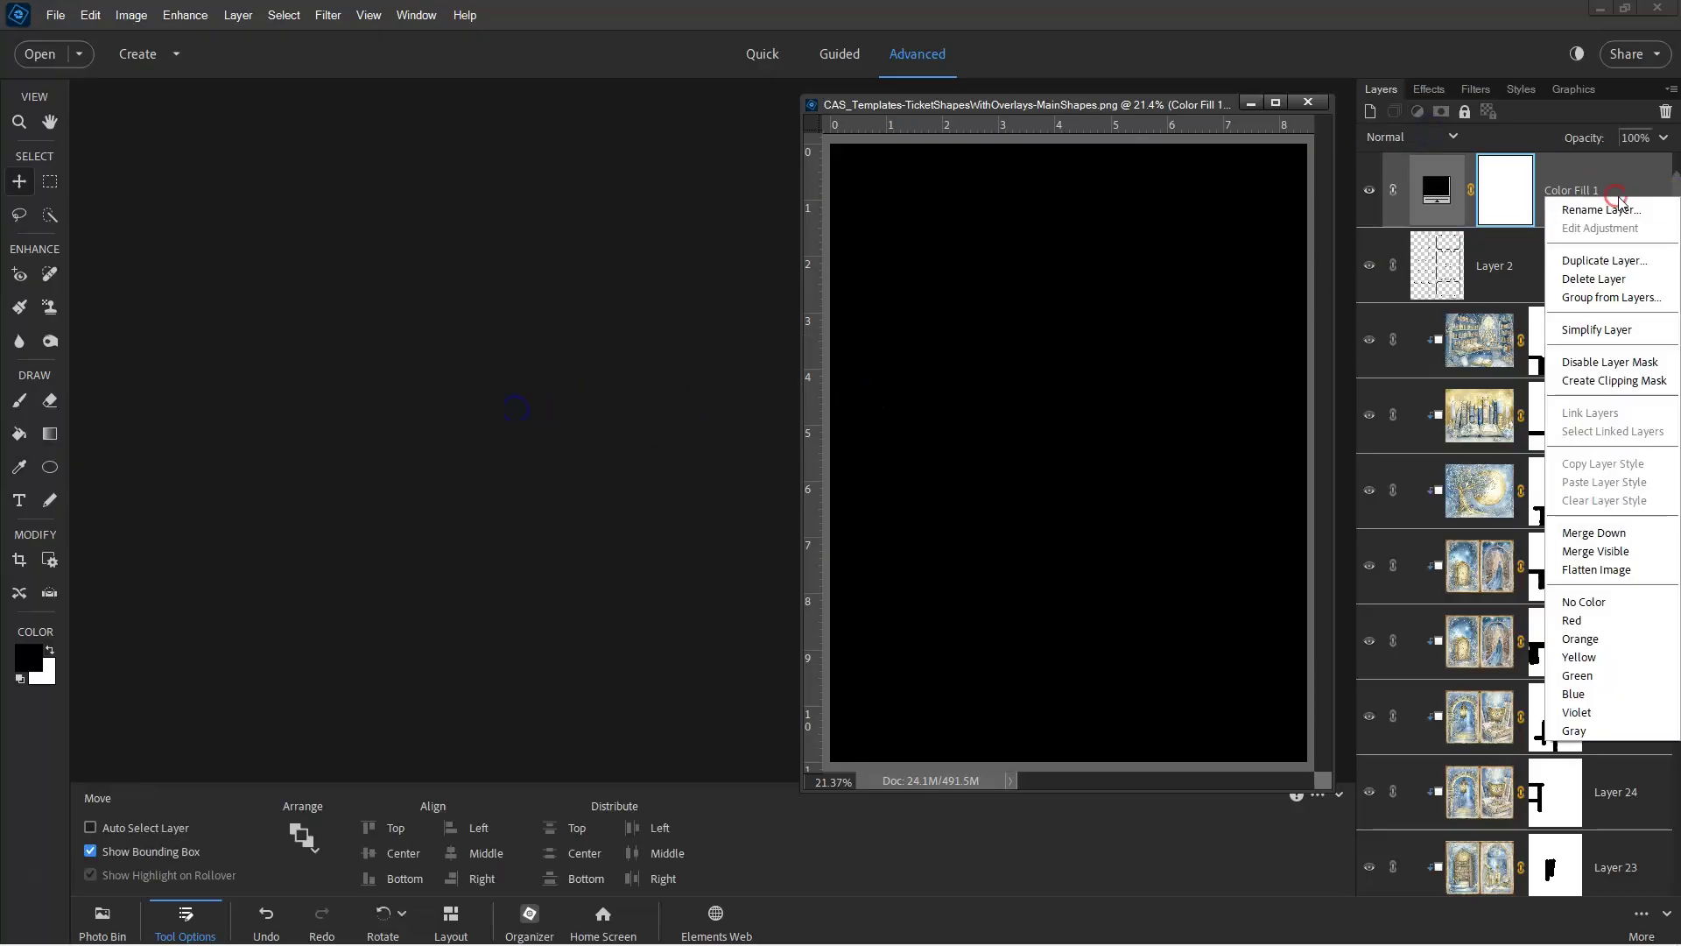
left_click(1618, 380)
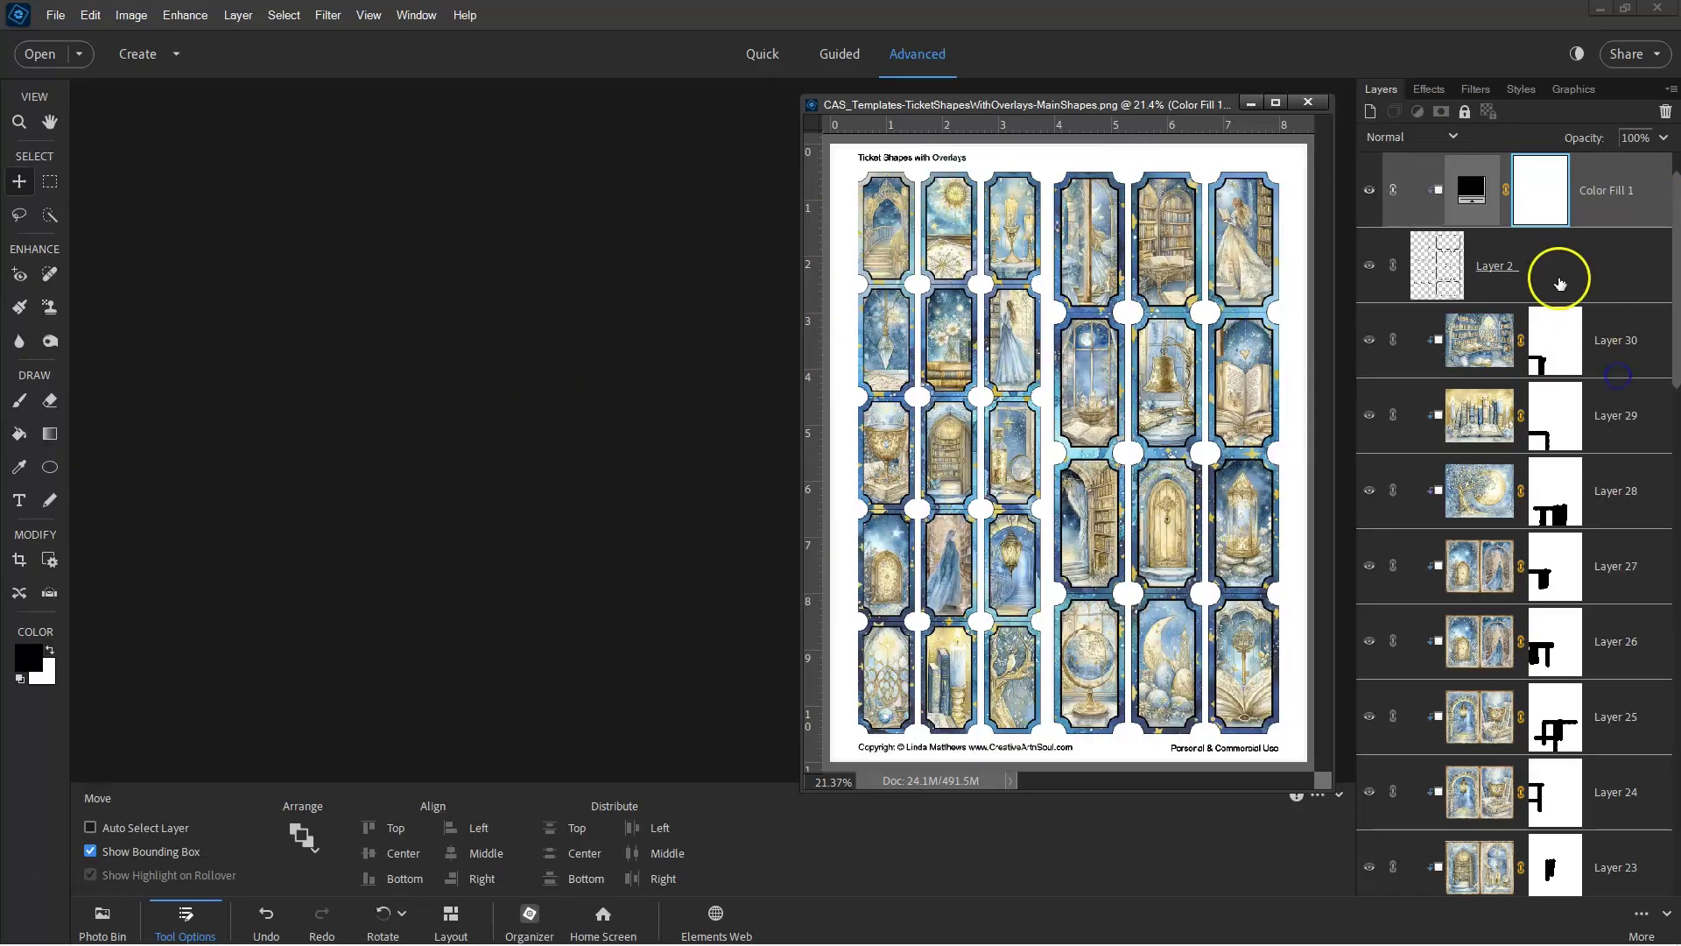
Change the solid color fill above Layer 2 to a muted gold (d2b65a)
double_click(1473, 188)
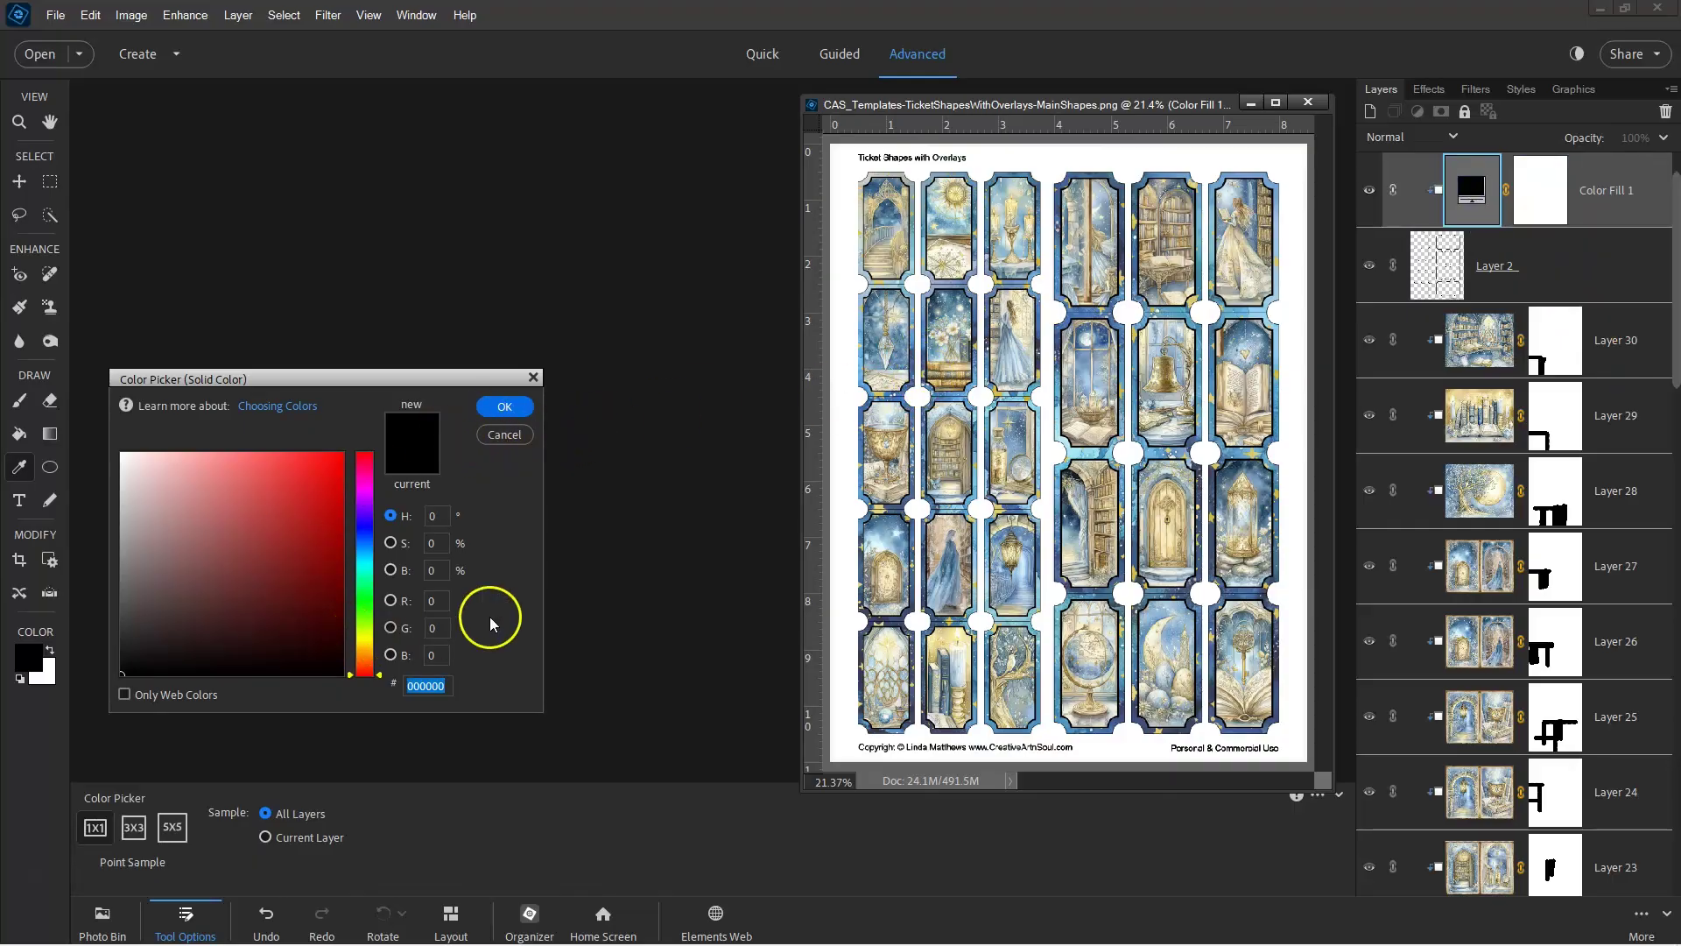
left_click(911, 574)
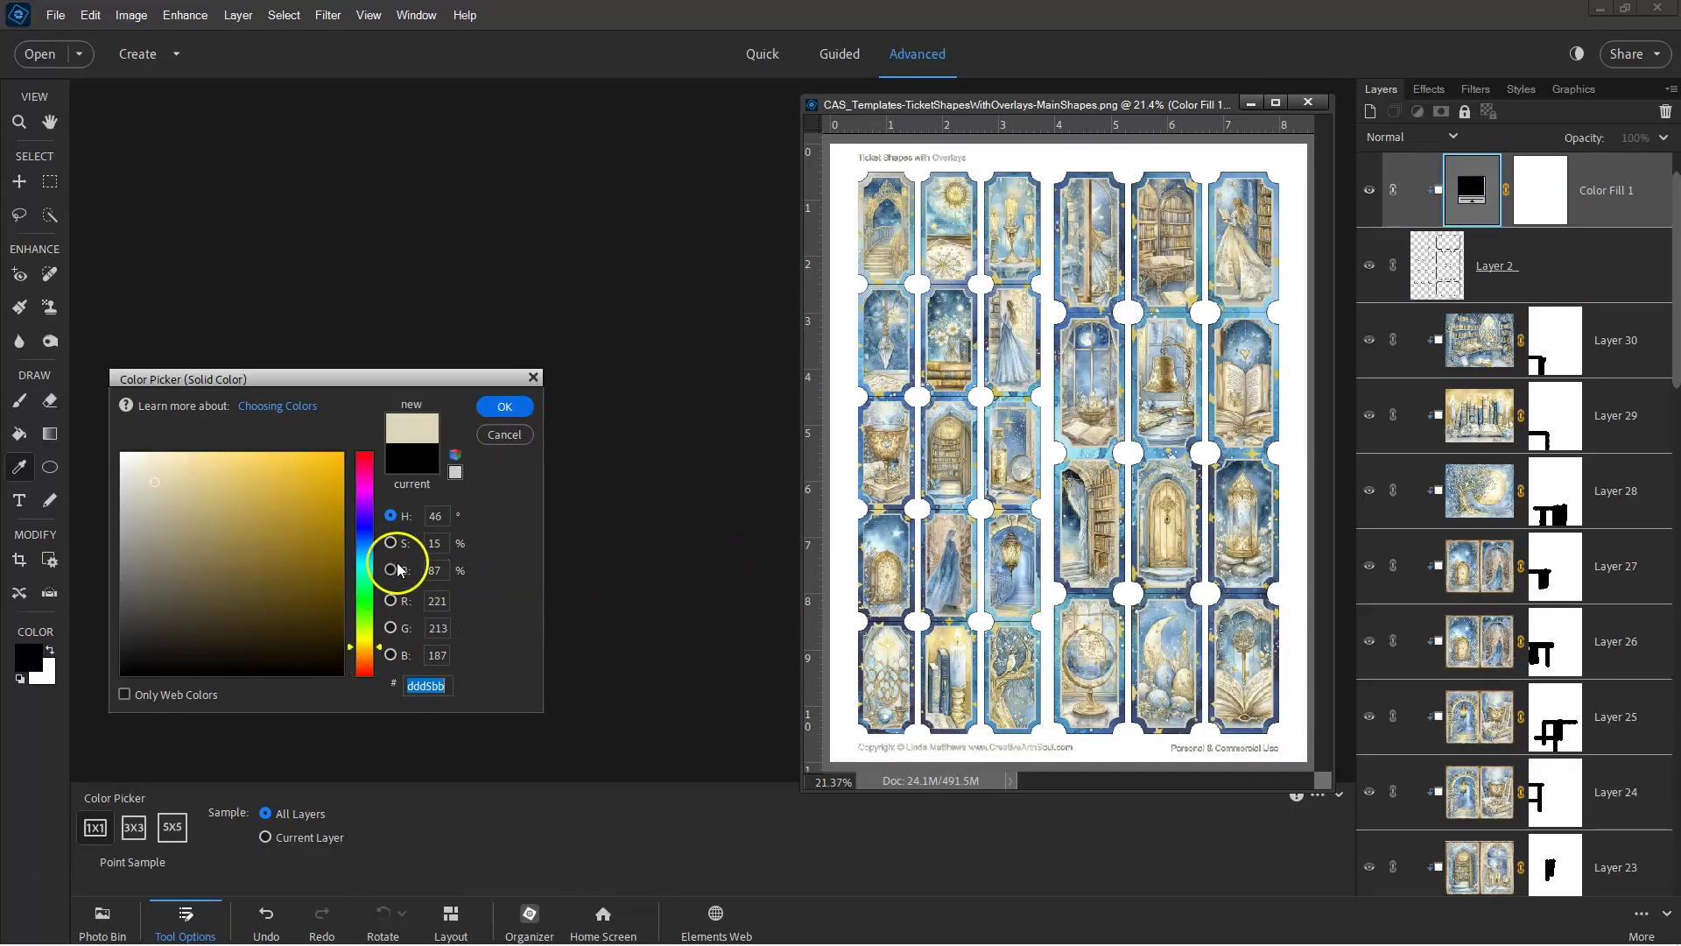
left_click(284, 527)
left_click(274, 491)
left_click(272, 515)
left_click_drag(268, 517, 236, 498)
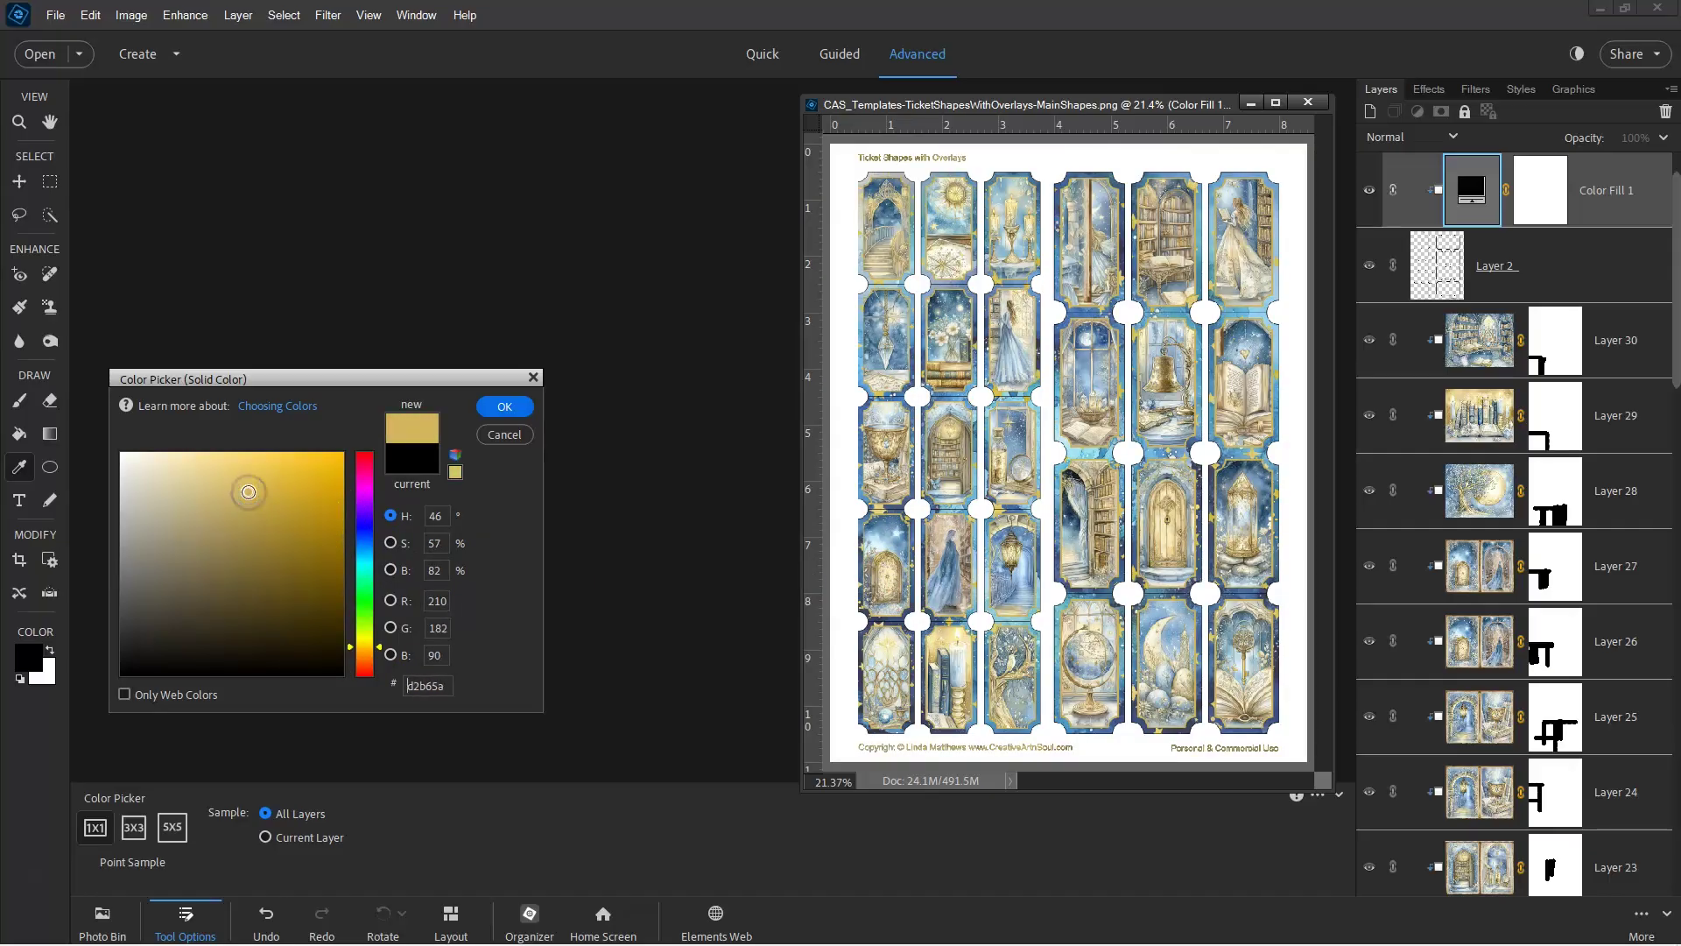
left_click(513, 409)
Compare the overlay outlines up close with the gold color fill hidden and shown
scroll(1053, 379, "up", 2)
scroll(1054, 379, "up", 3)
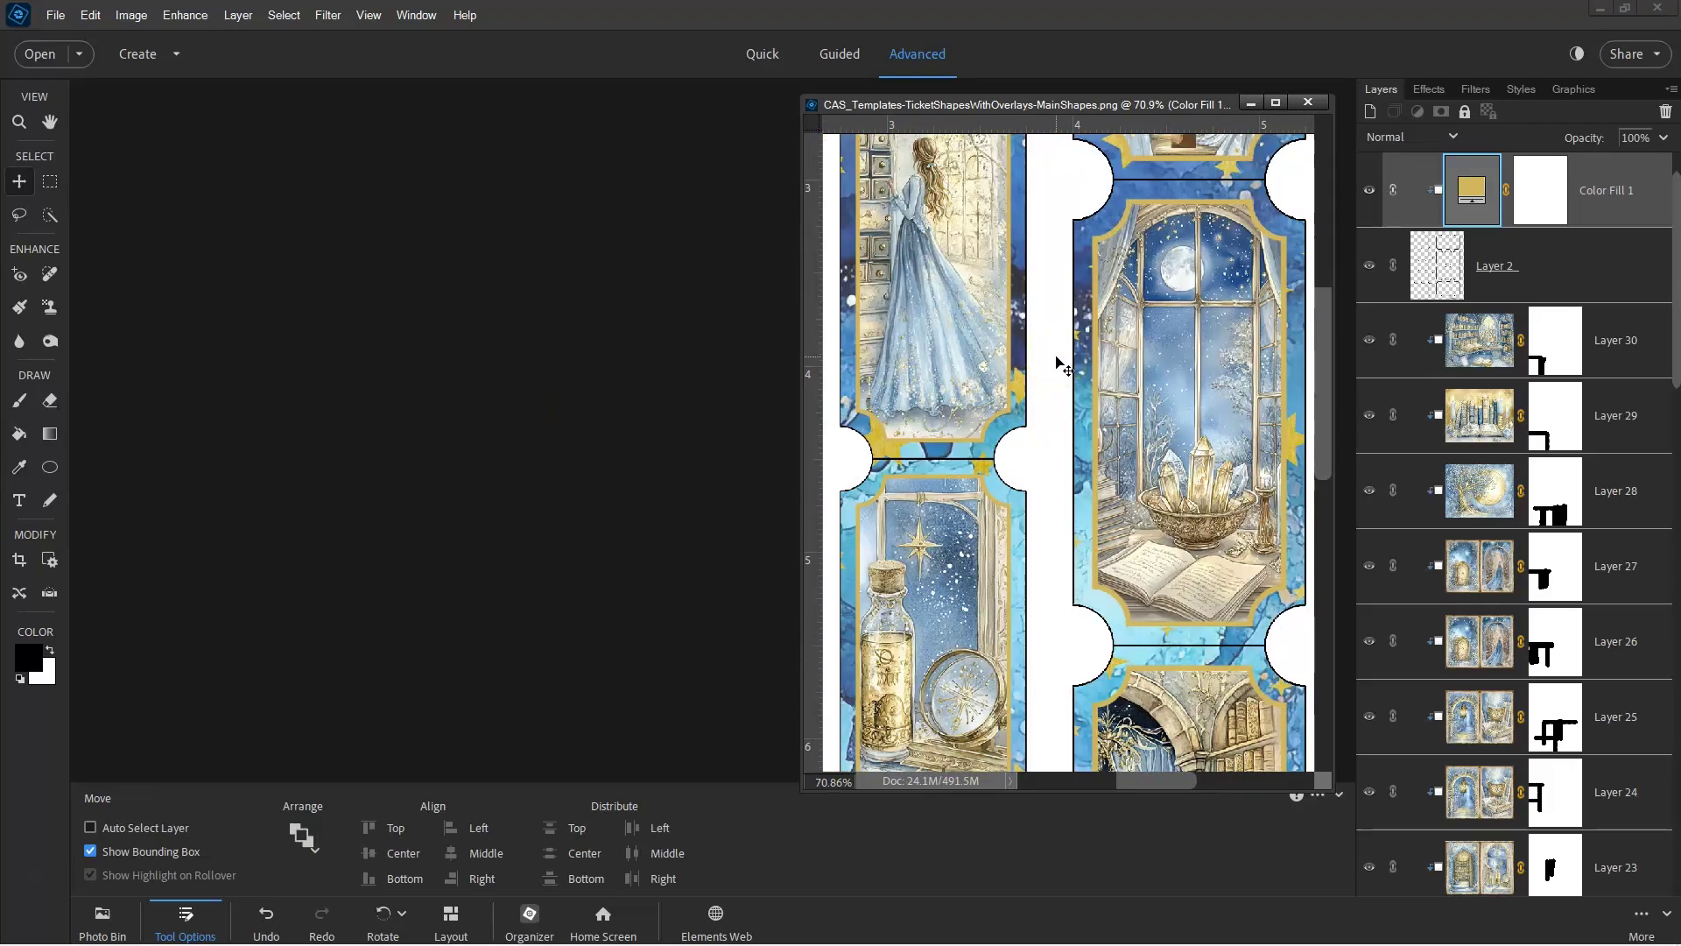
left_click(1370, 190)
left_click(1372, 192)
scroll(1120, 324, "down", 5)
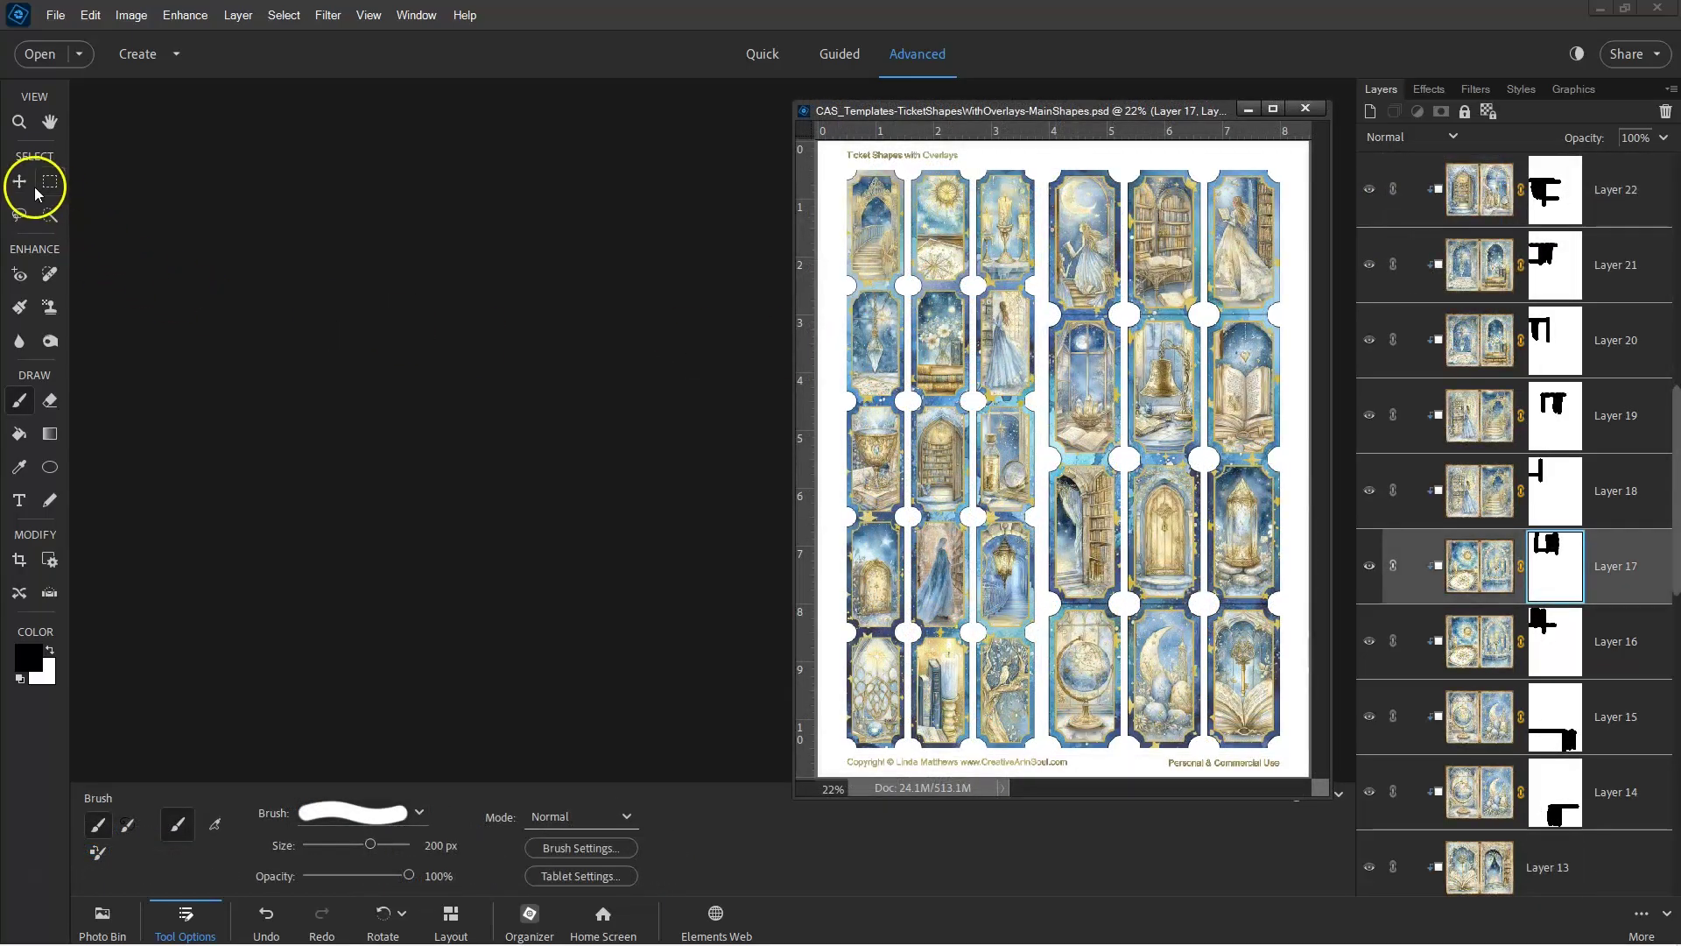
Open Save As for the finished ticket sheet in the Printables folder and choose the output file format
left_click(18, 182)
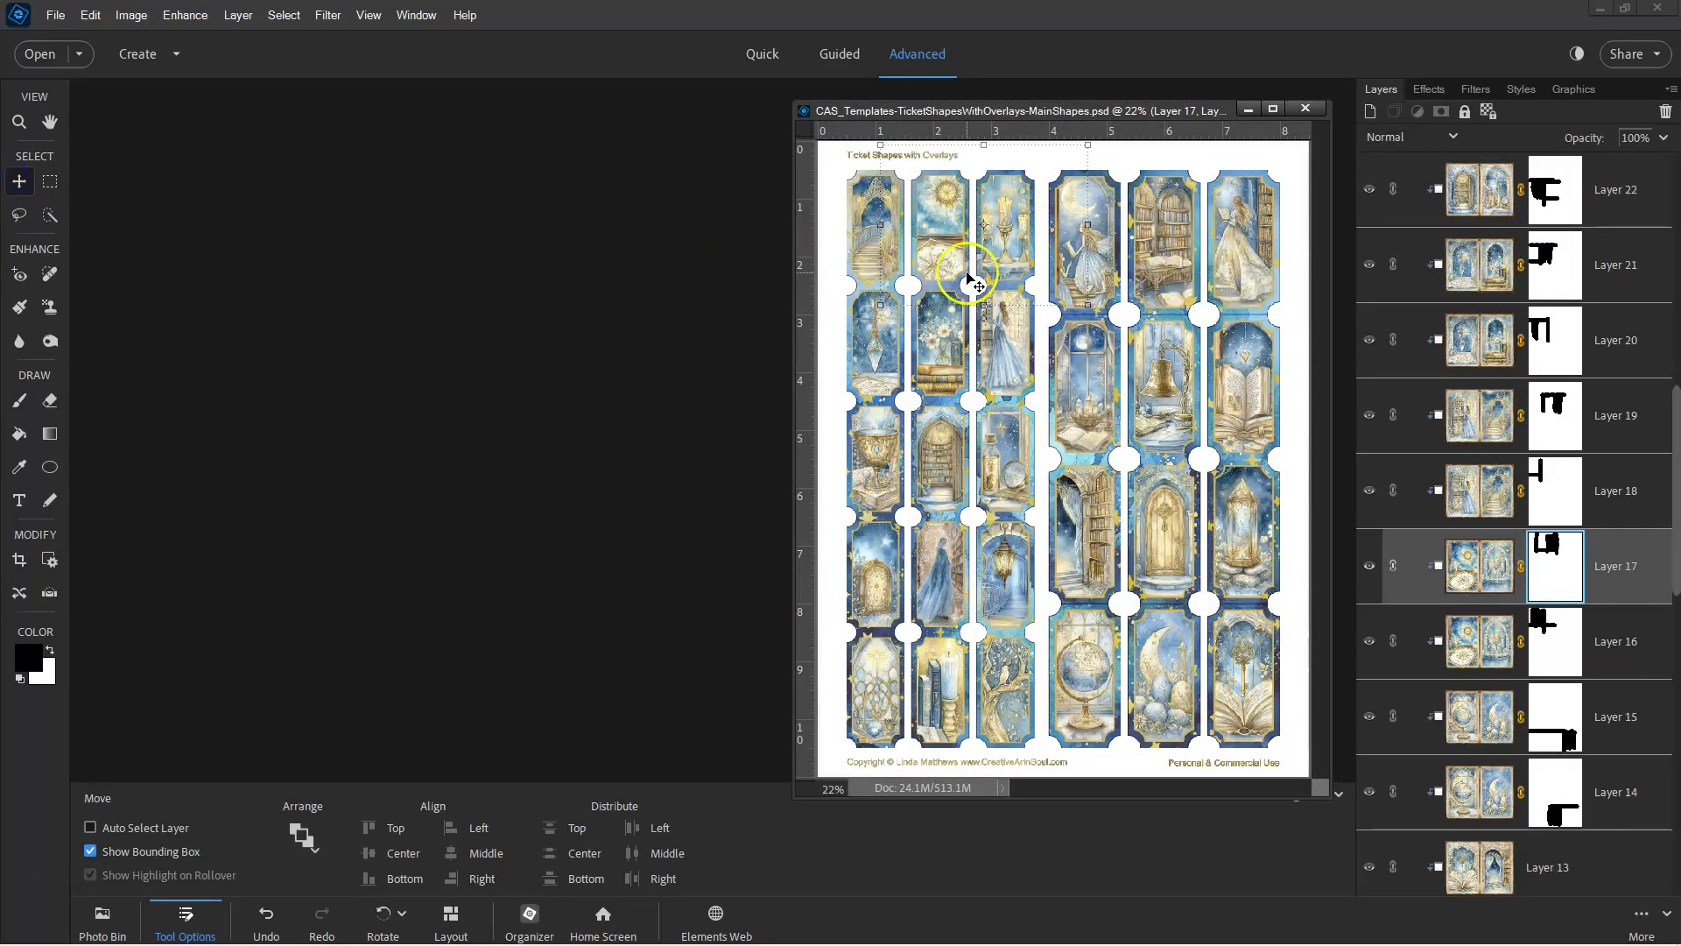
left_click(55, 15)
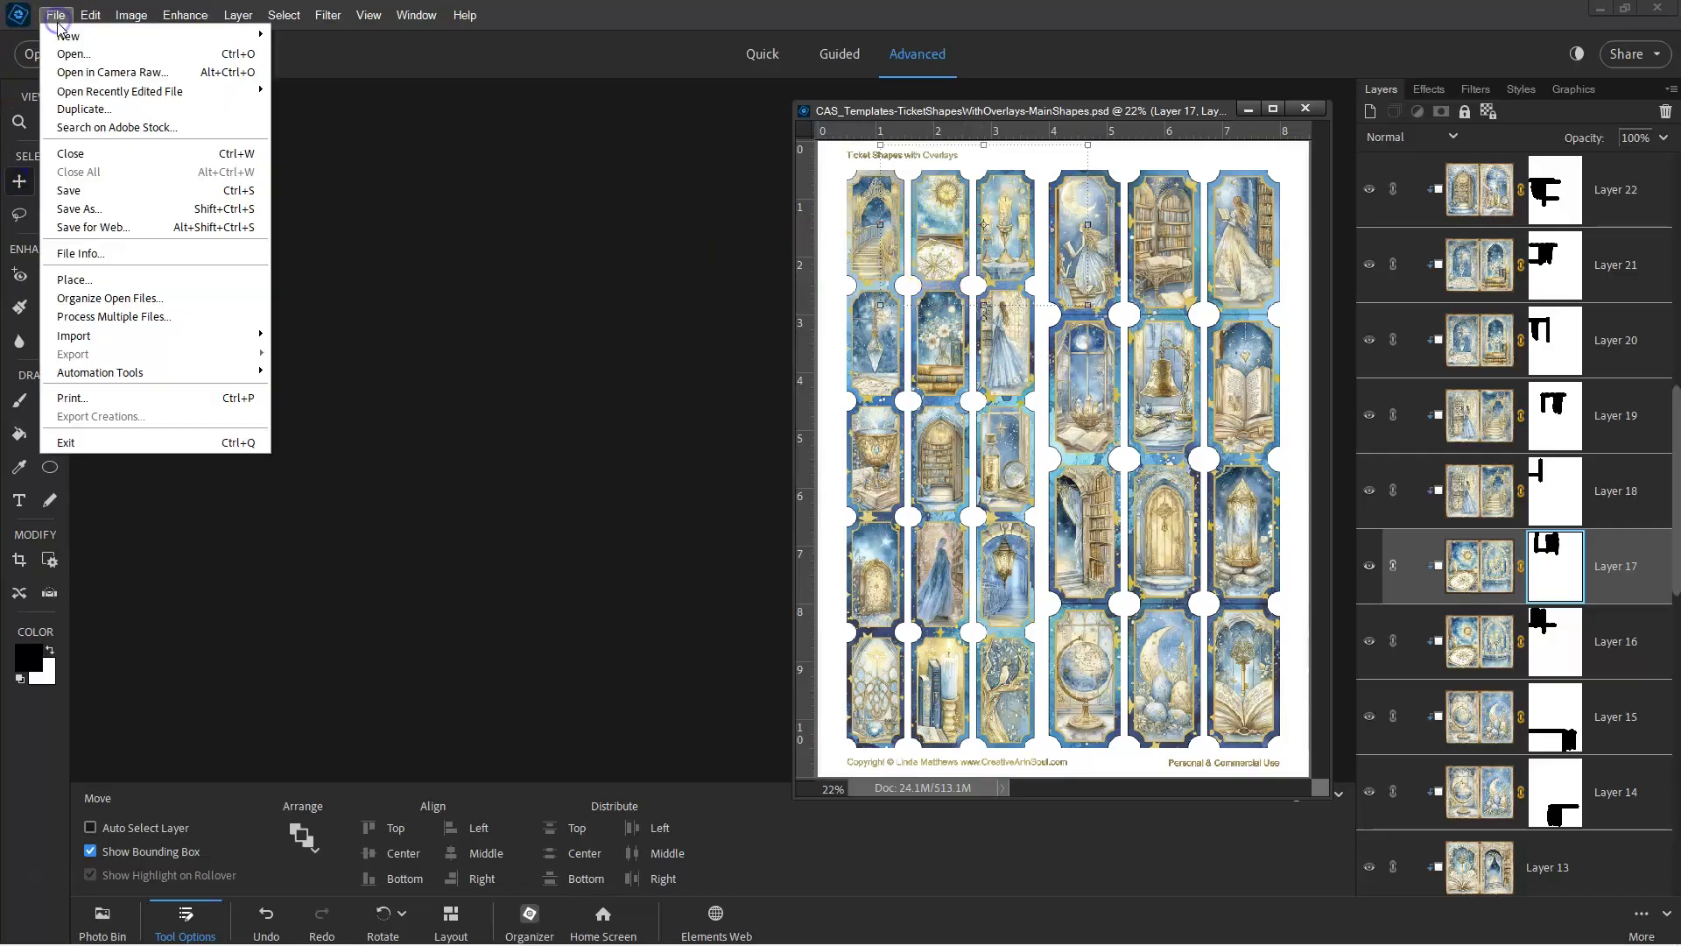
left_click(78, 209)
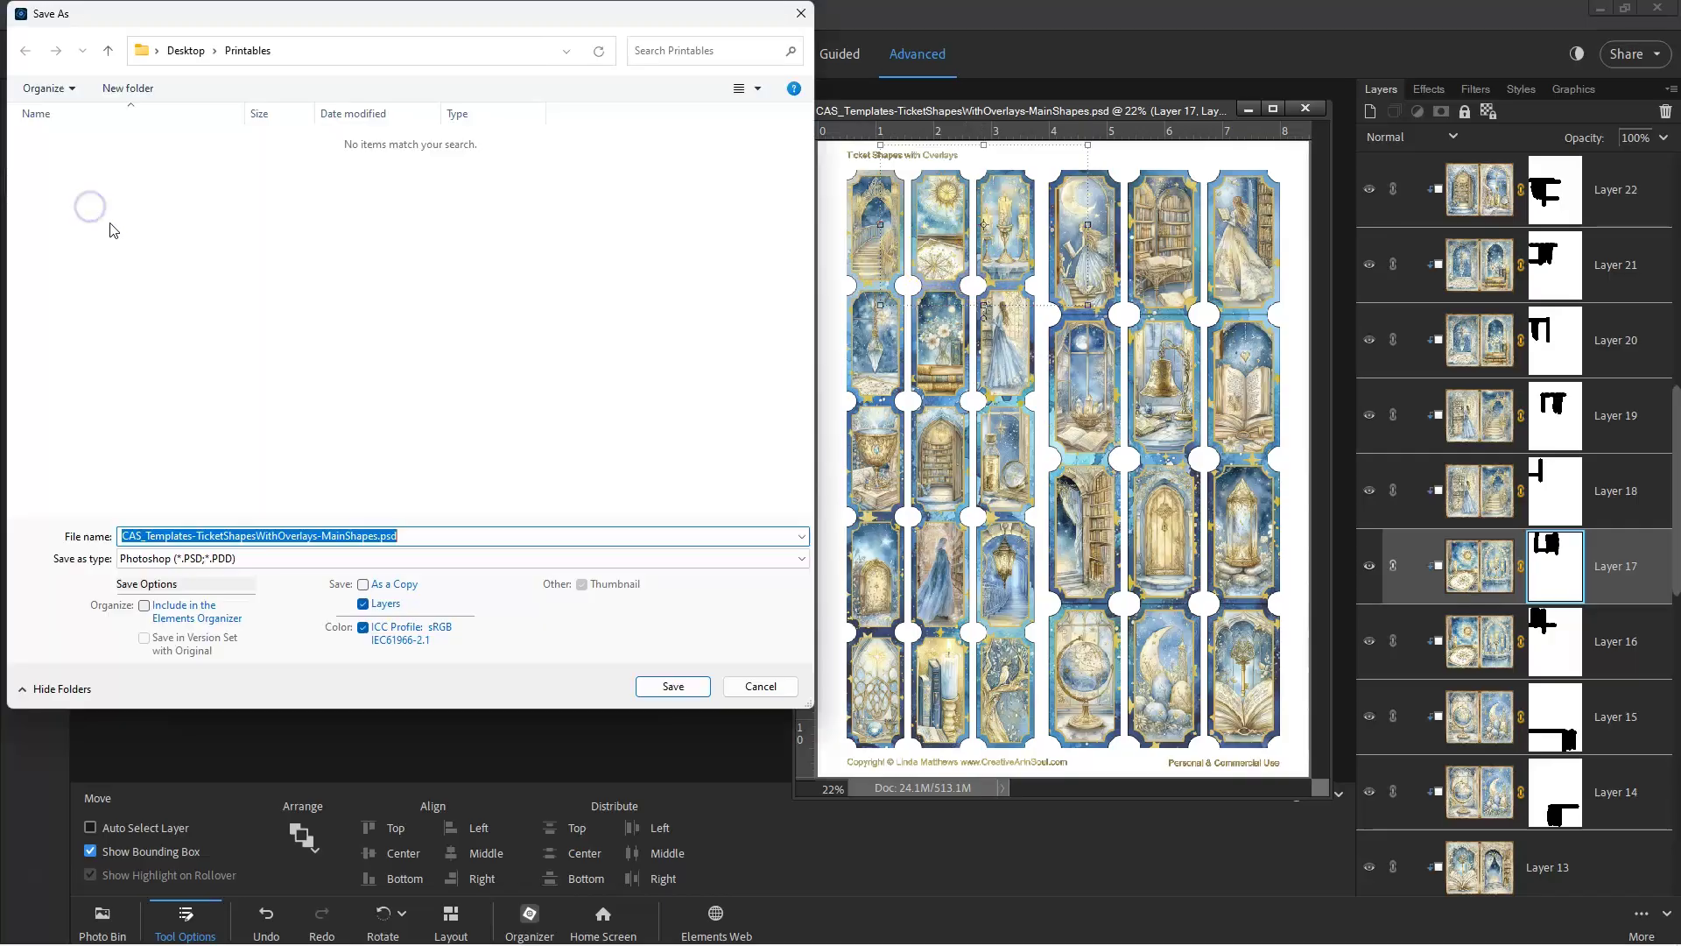
left_click(410, 559)
left_click(398, 641)
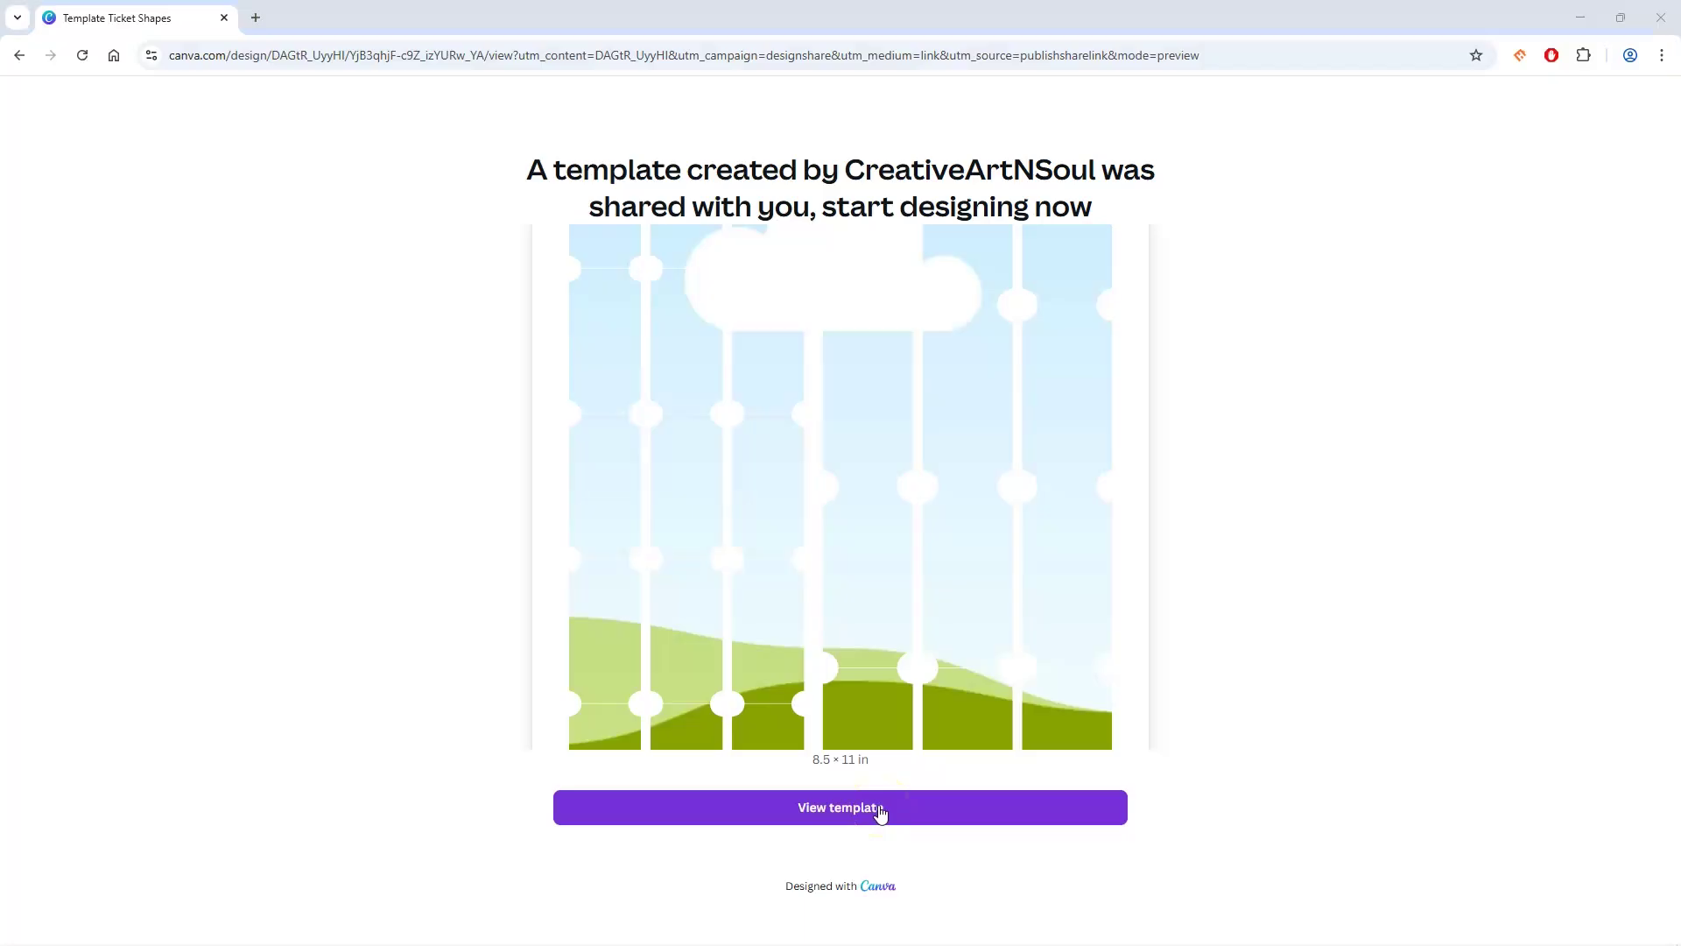
Open the shared ticket shapes template in Canva as an editable copy and review its two pages
left_click(867, 807)
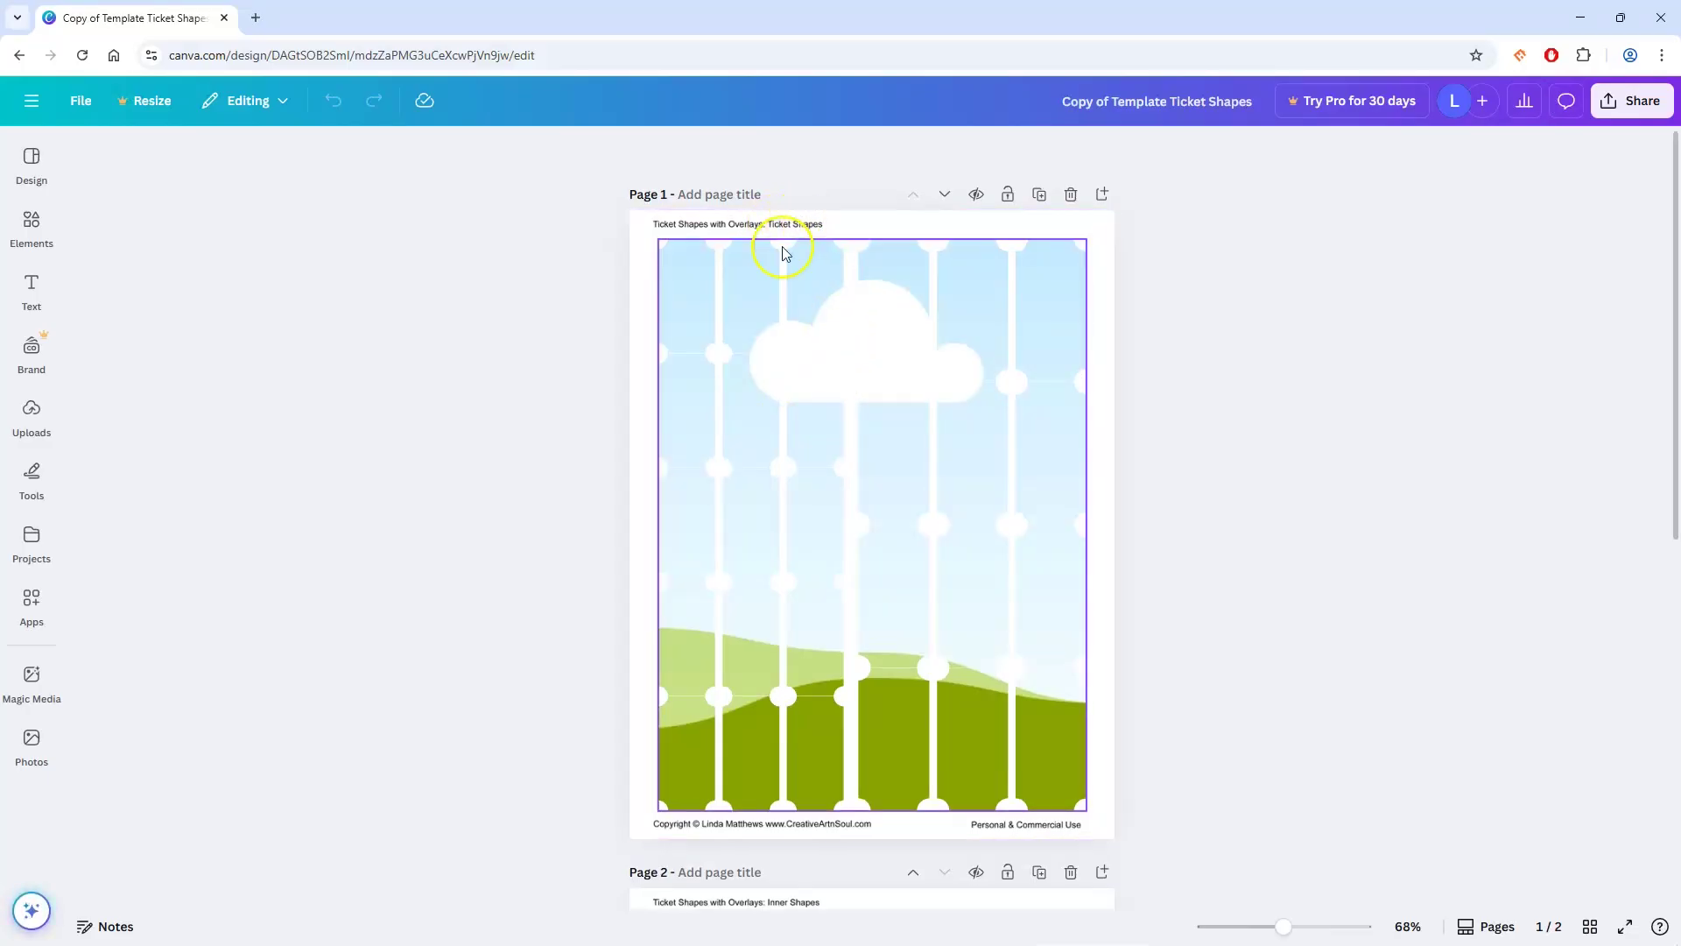
scroll(783, 363, "down", 5)
scroll(783, 370, "down", 2)
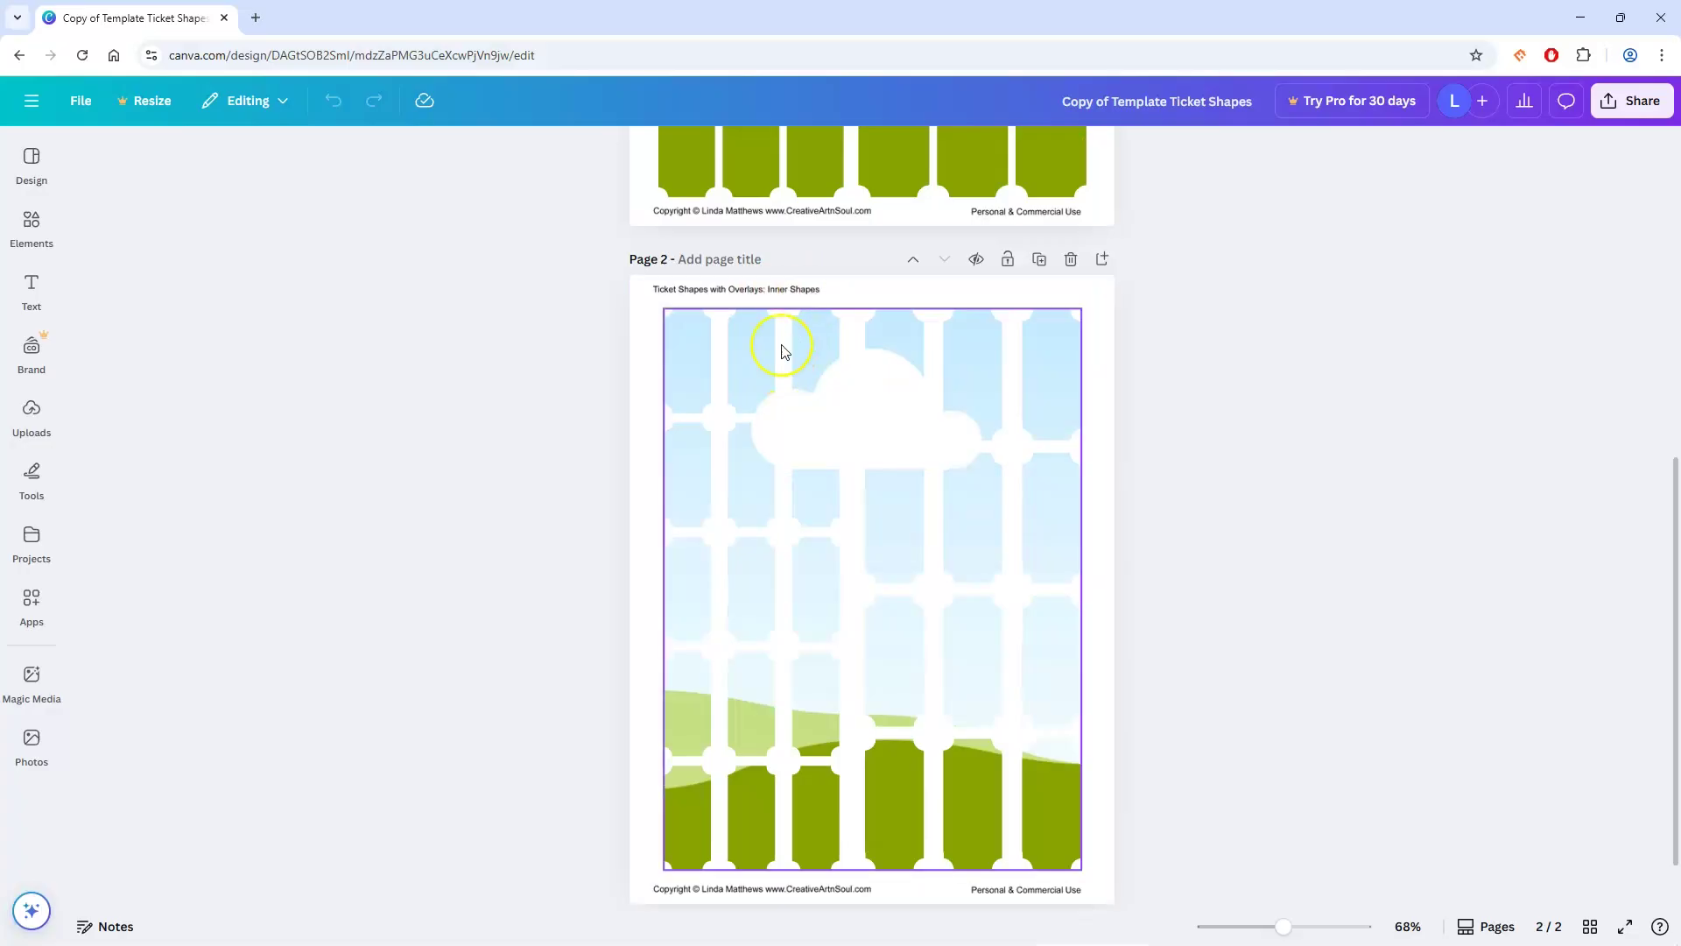
scroll(784, 367, "up", 7)
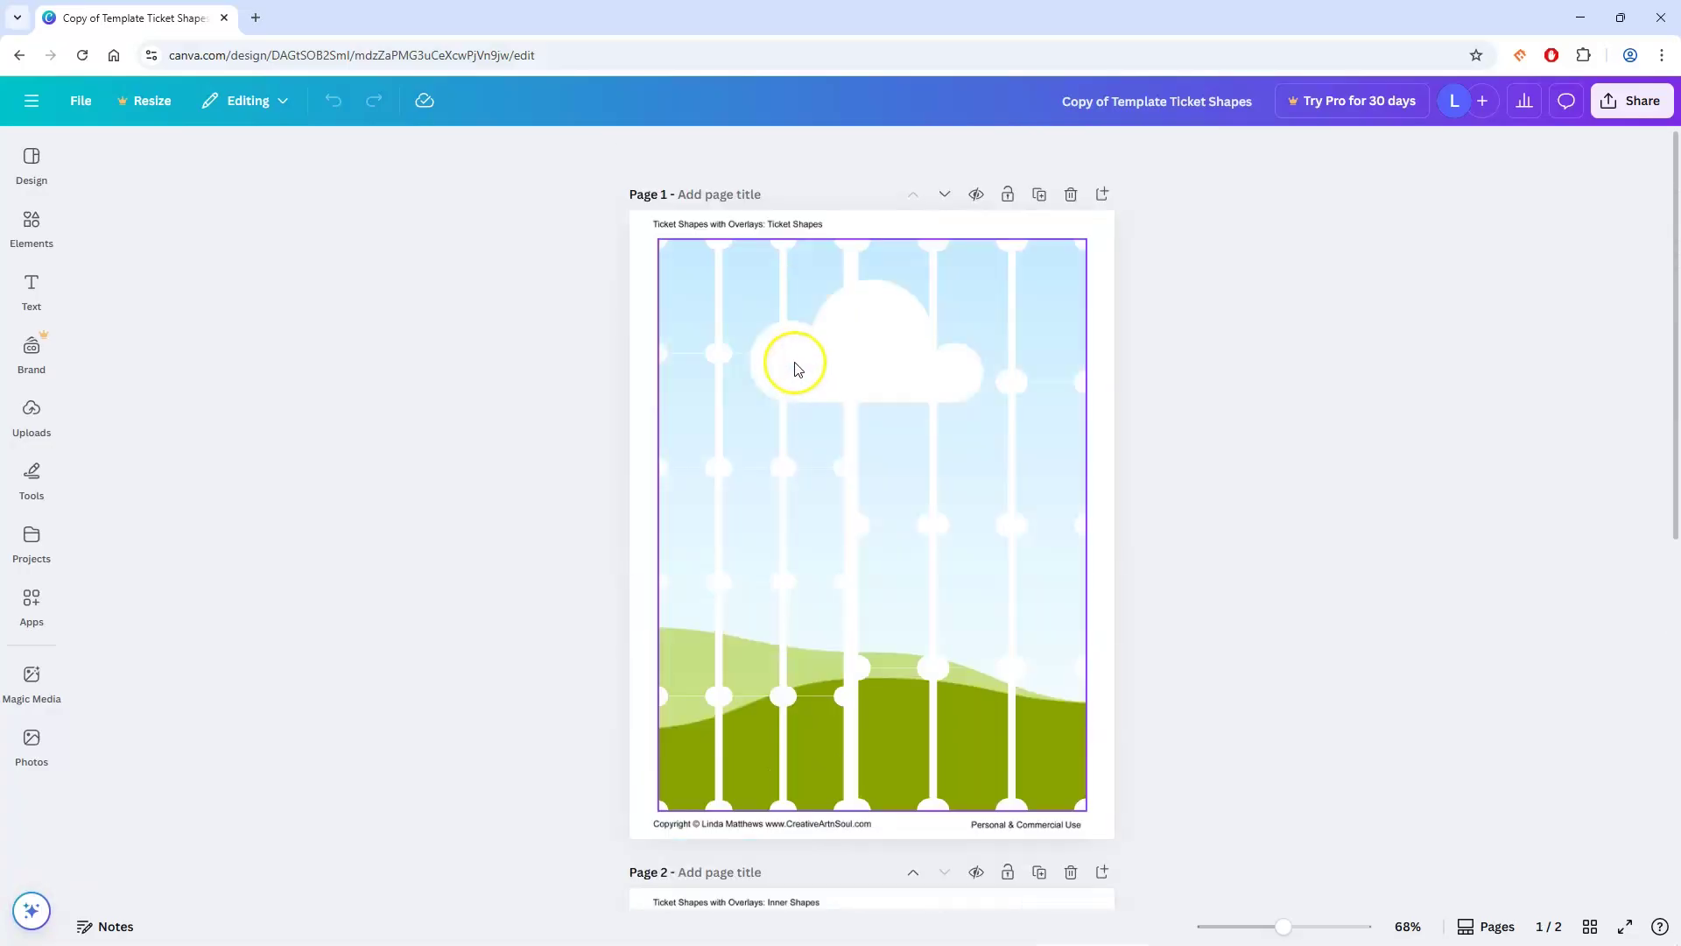
Upload the outline overlay, the yellow floral paper and the starry blue paper to the design
left_click(31, 411)
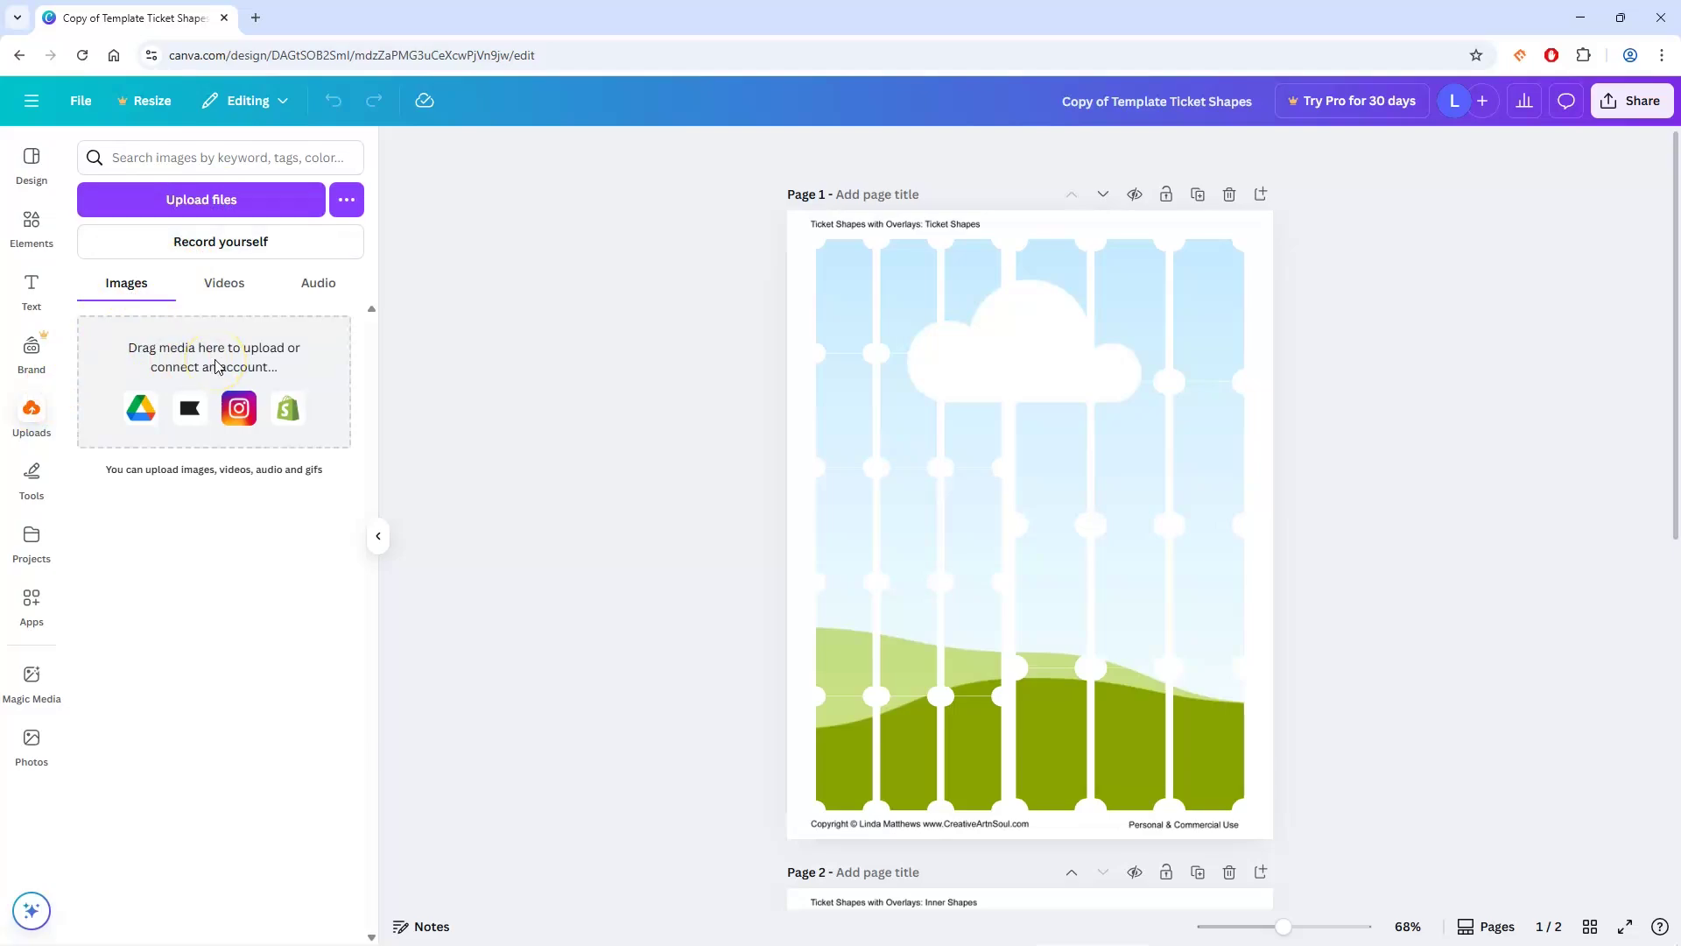
left_click(191, 475)
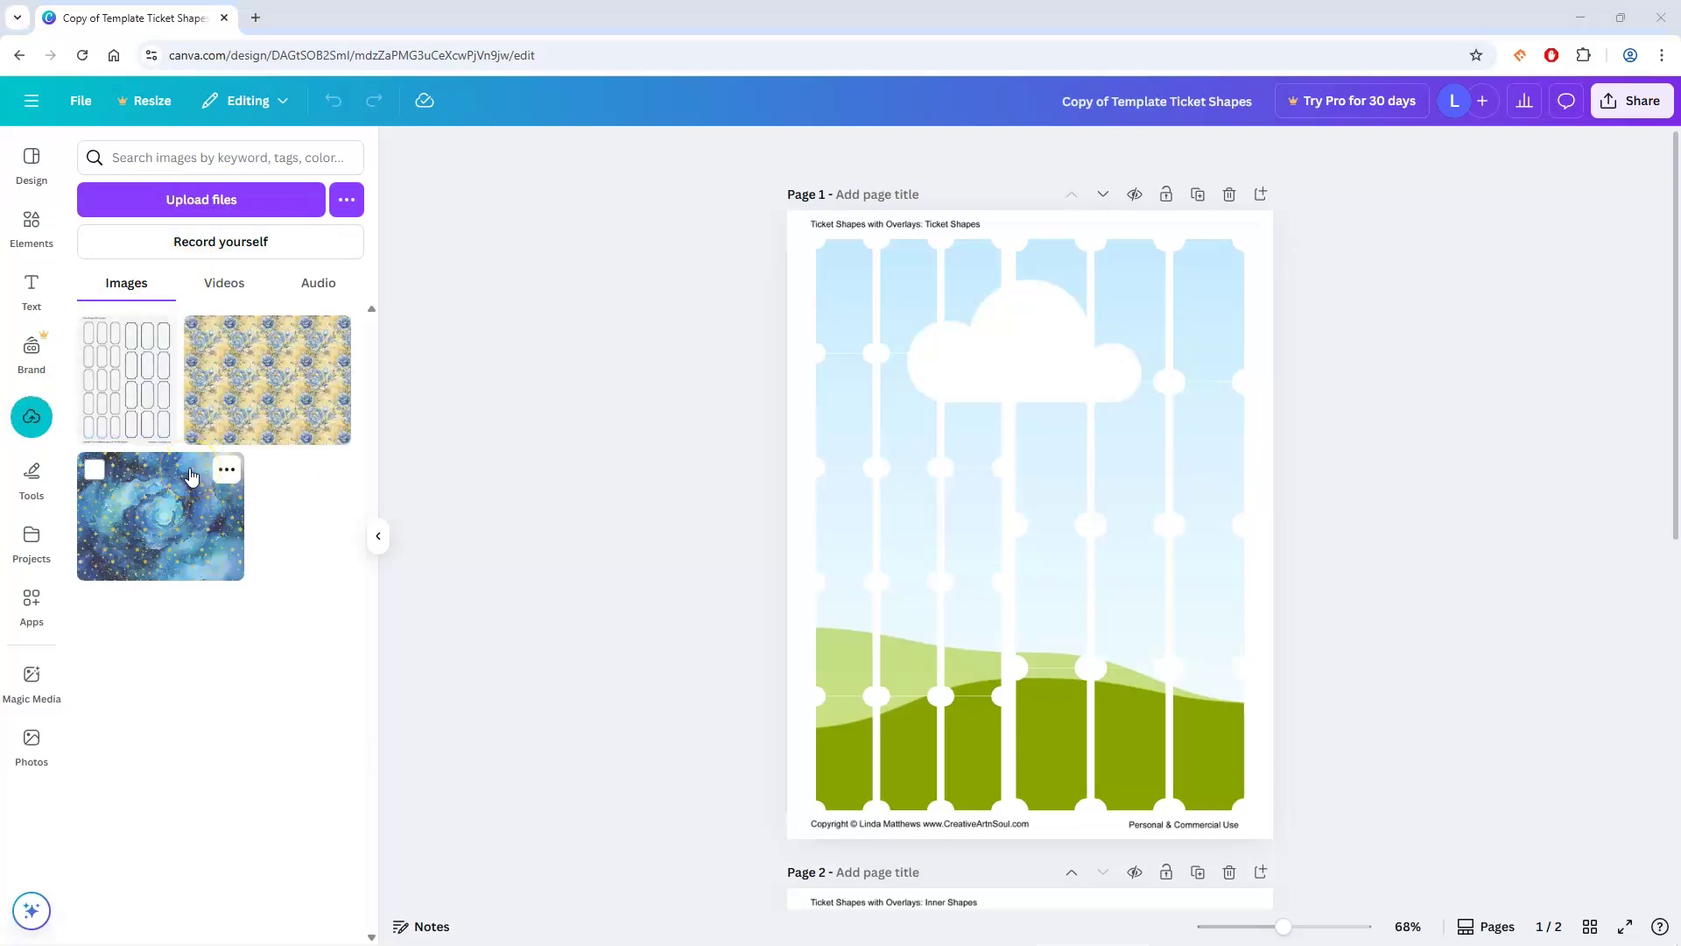
left_click(245, 406)
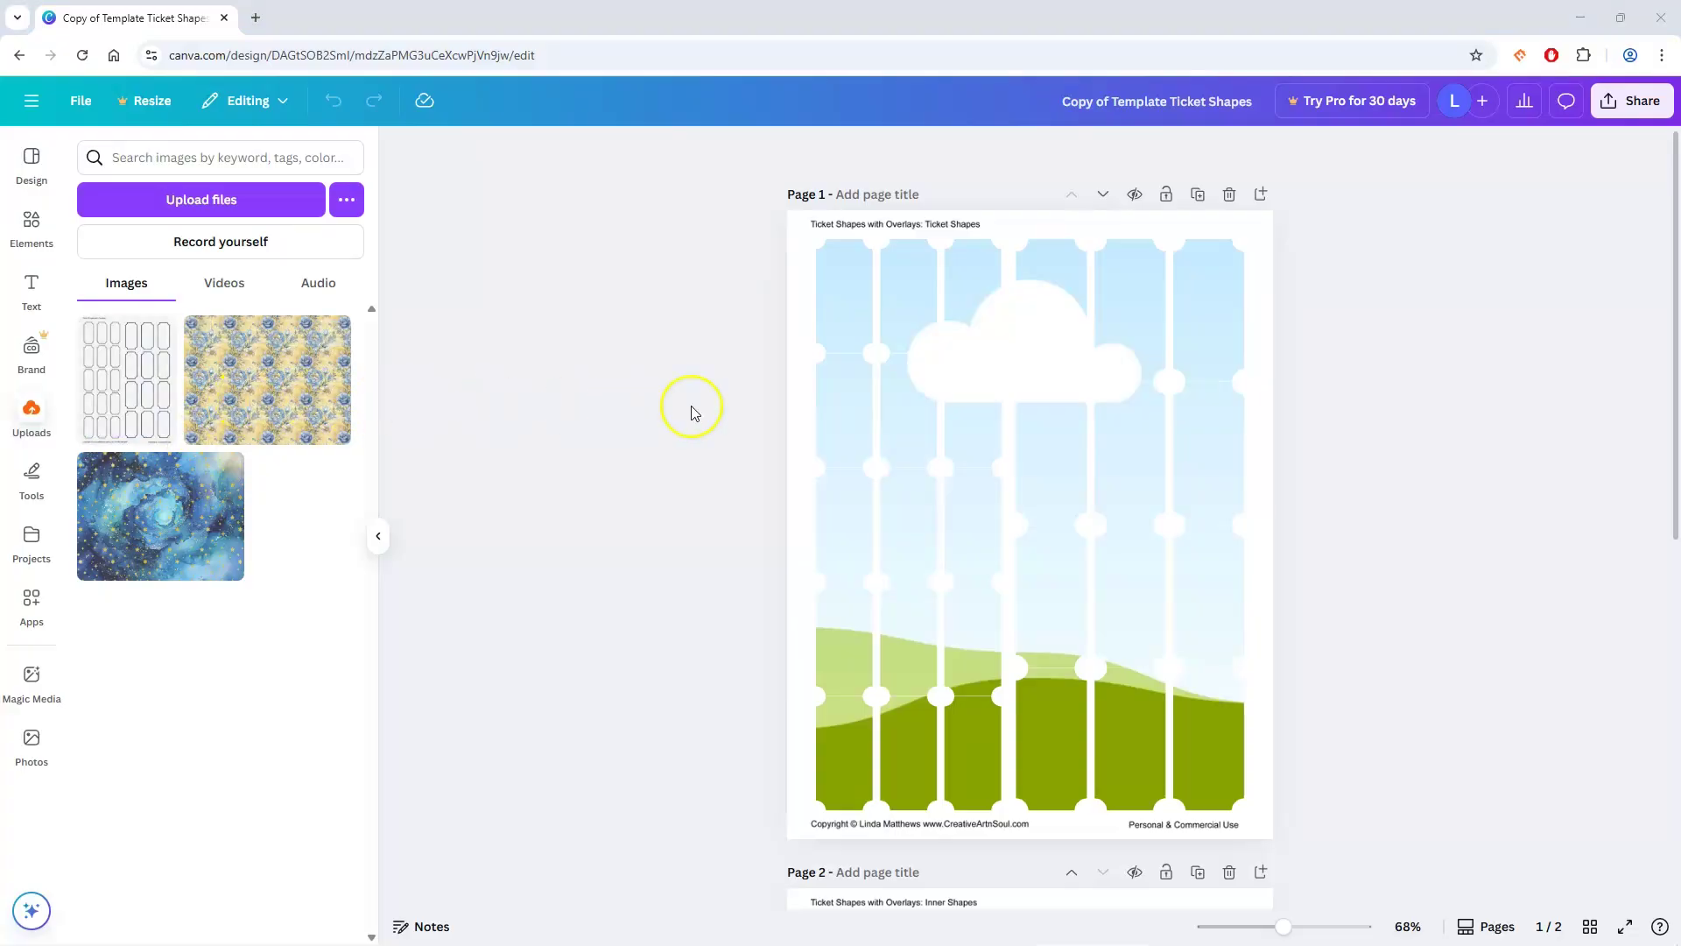
Fill the page 1 ticket frame with the starry blue paper and the page 2 inner-shape frame with the floral paper
left_click(120, 549)
left_click_drag(953, 519, 970, 500)
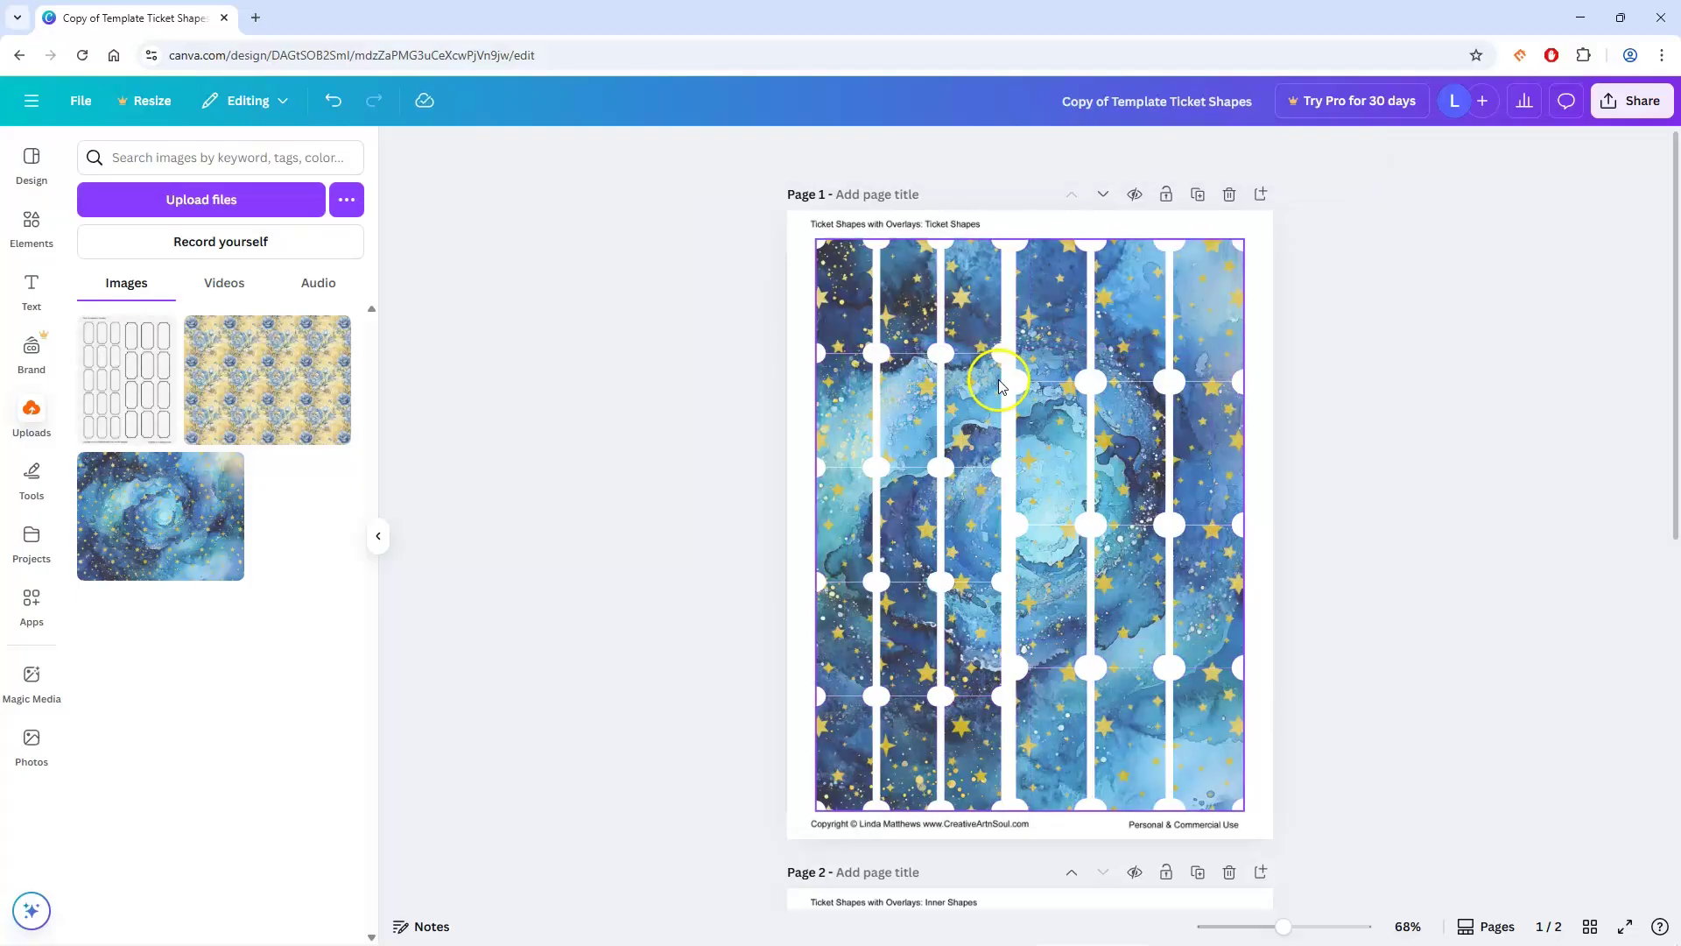
scroll(1001, 386, "down", 8)
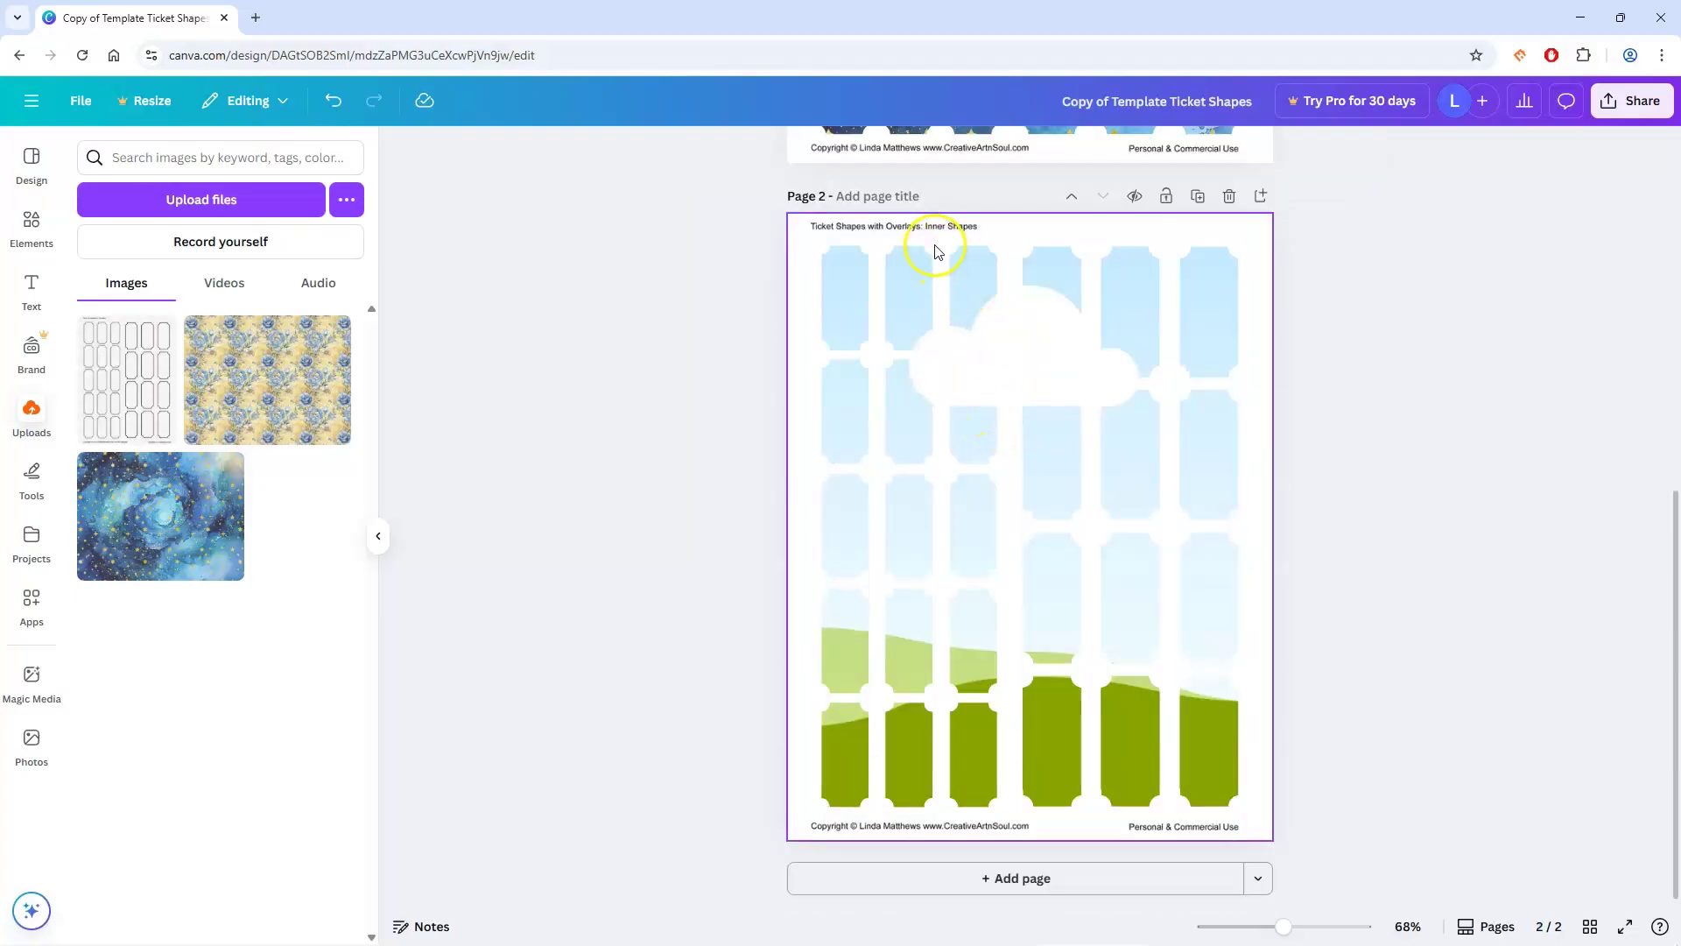
left_click(301, 396)
left_click_drag(976, 495, 970, 459)
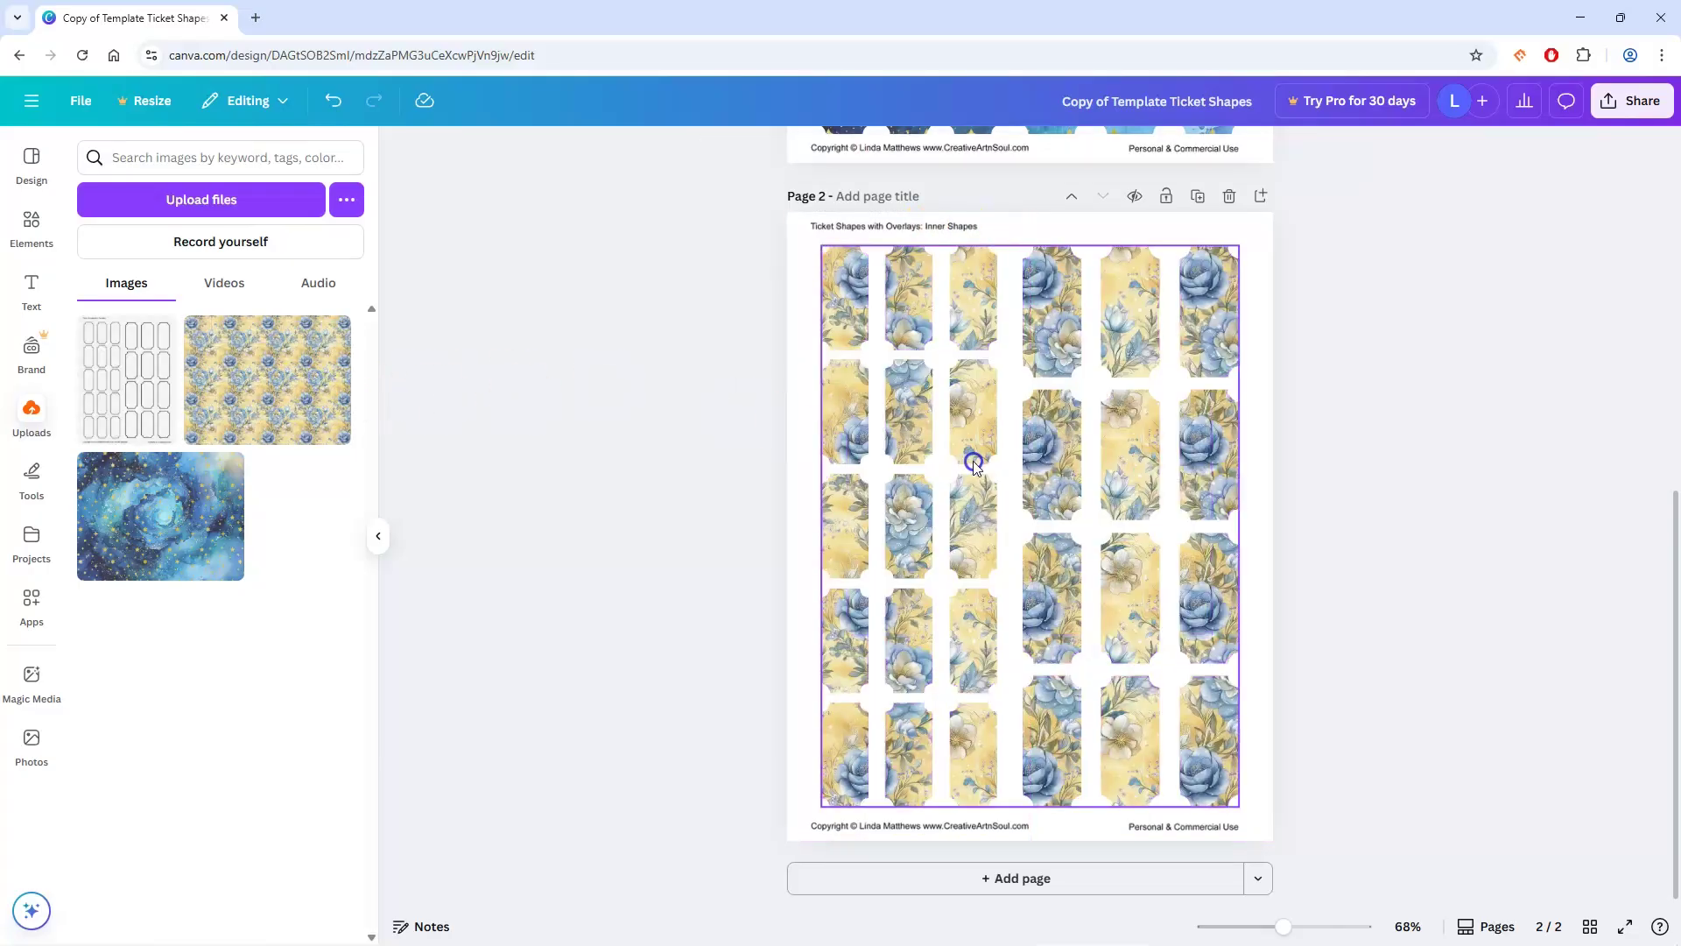
Copy the floral inner shapes from page 2 and paste them over the starry tickets on page 1, allowing clipboard access
right_click(1050, 427)
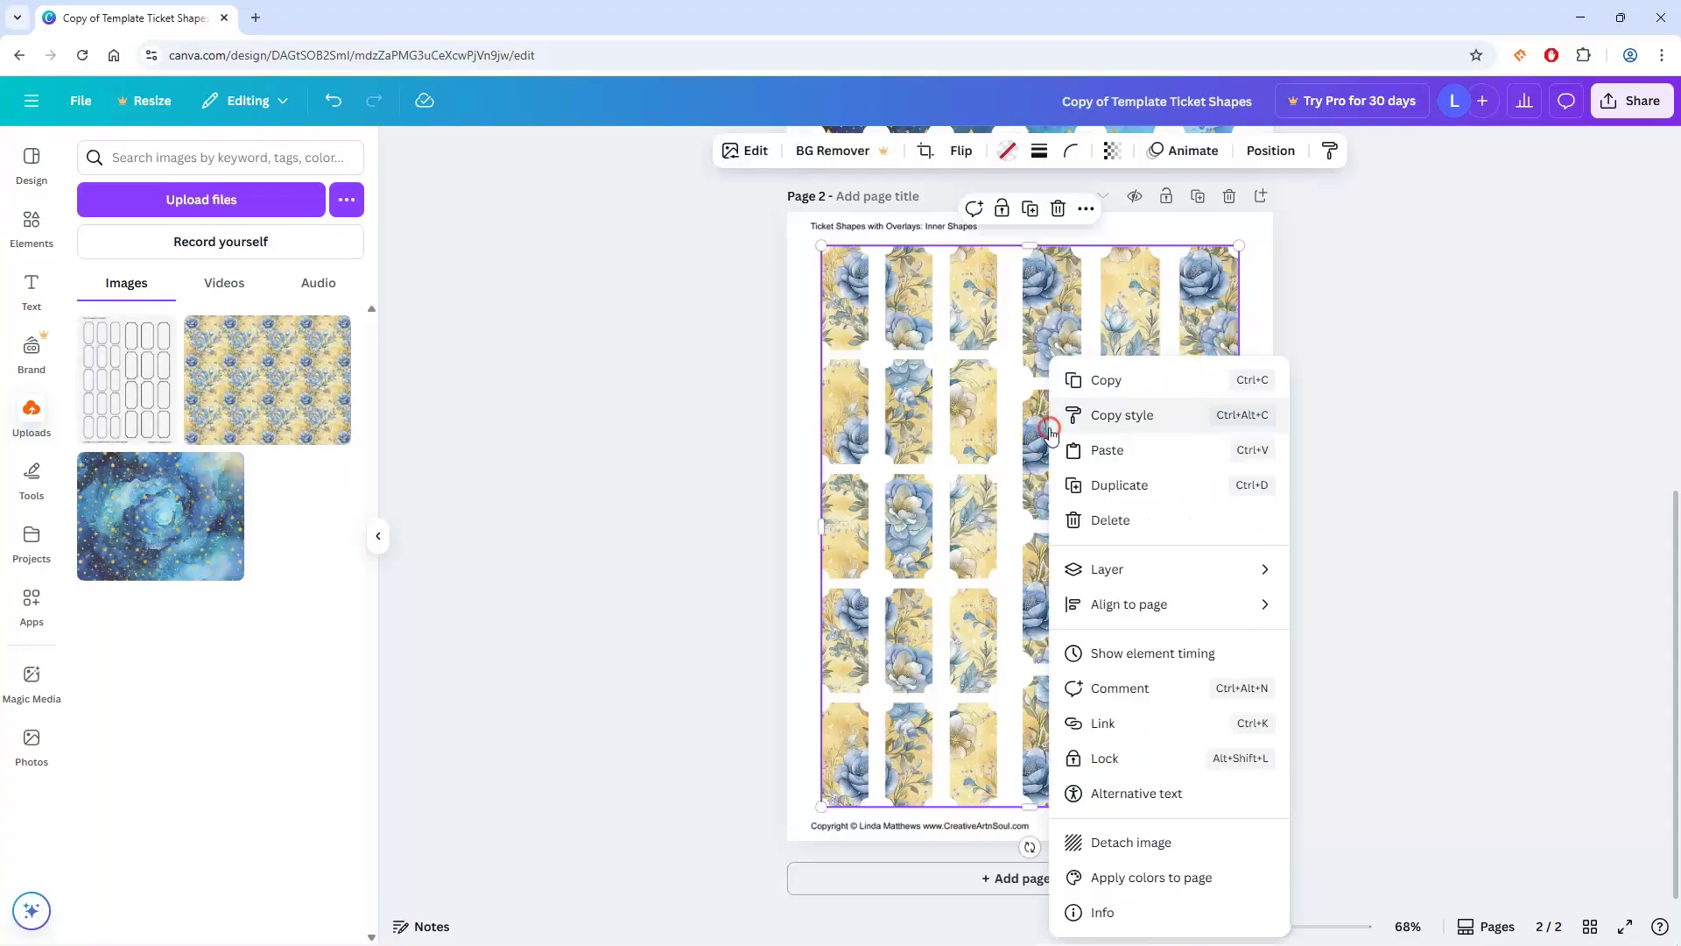
left_click(1091, 382)
scroll(1067, 442, "up", 8)
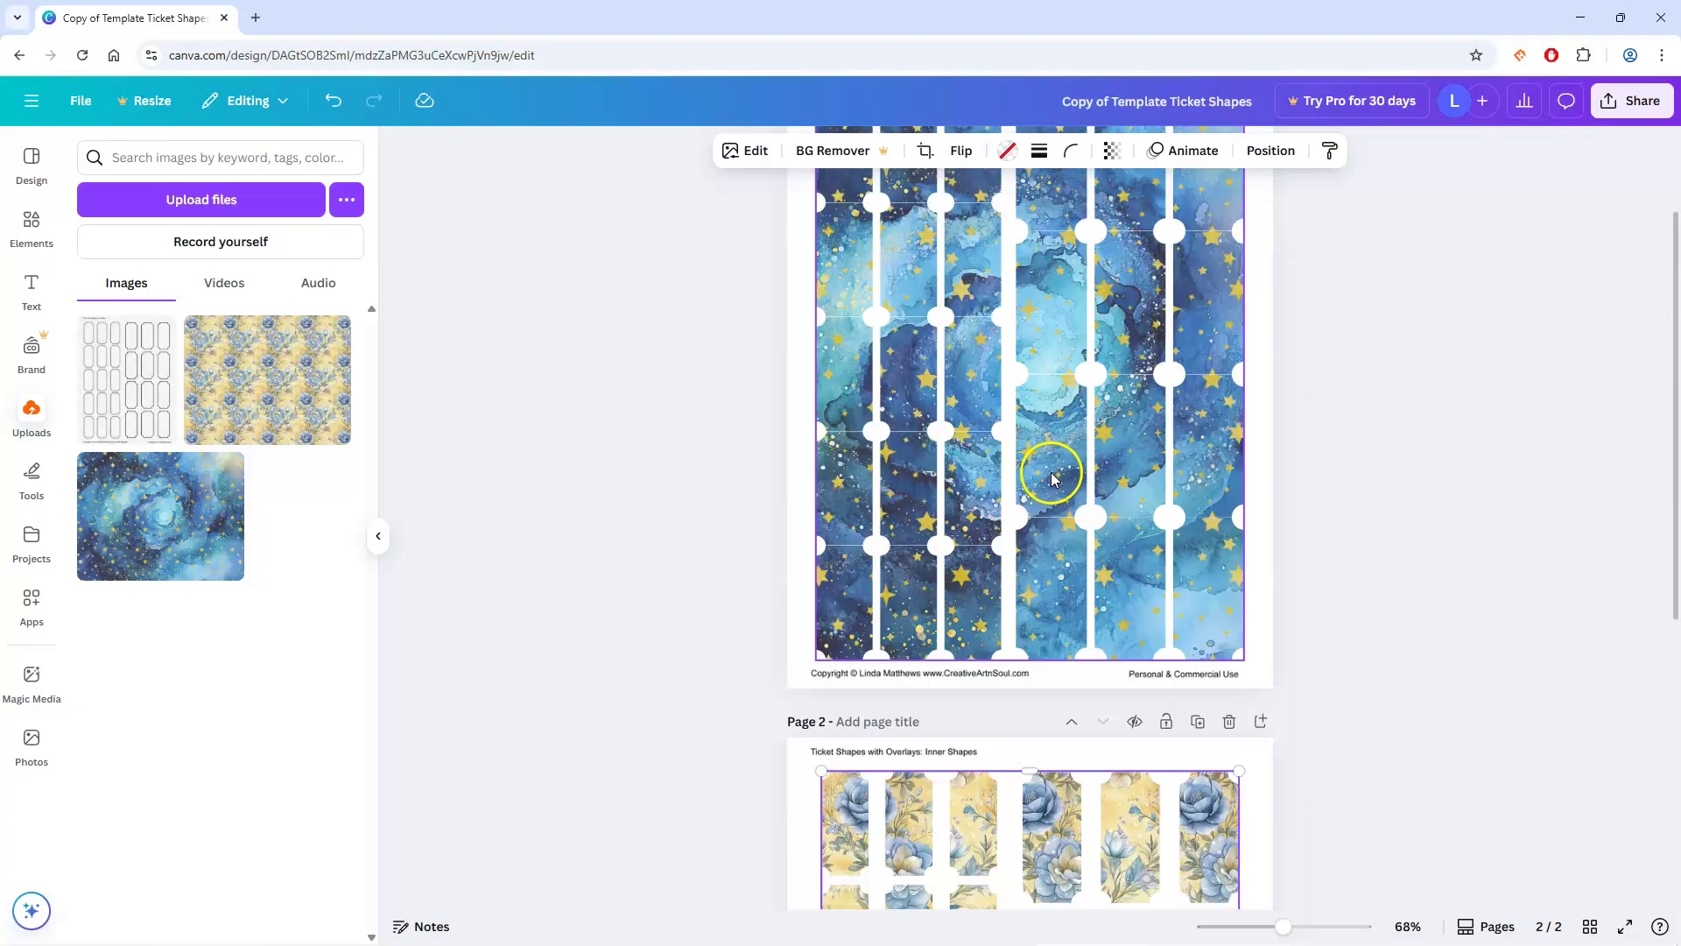
left_click(1048, 359)
right_click(1051, 363)
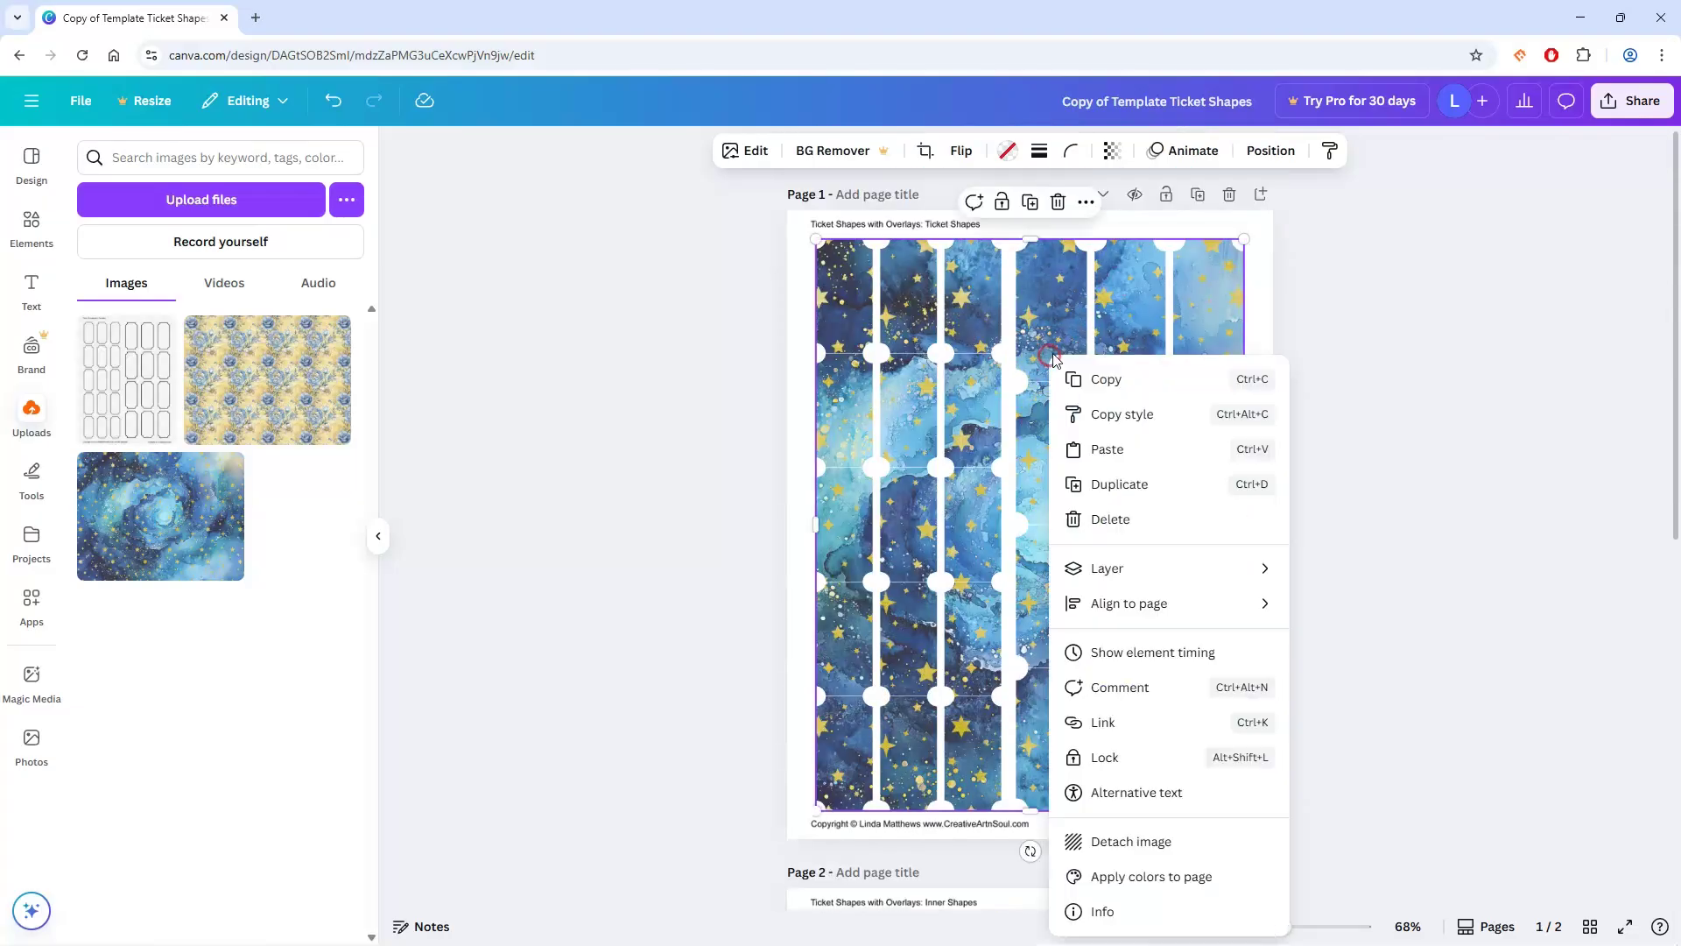
left_click(1102, 447)
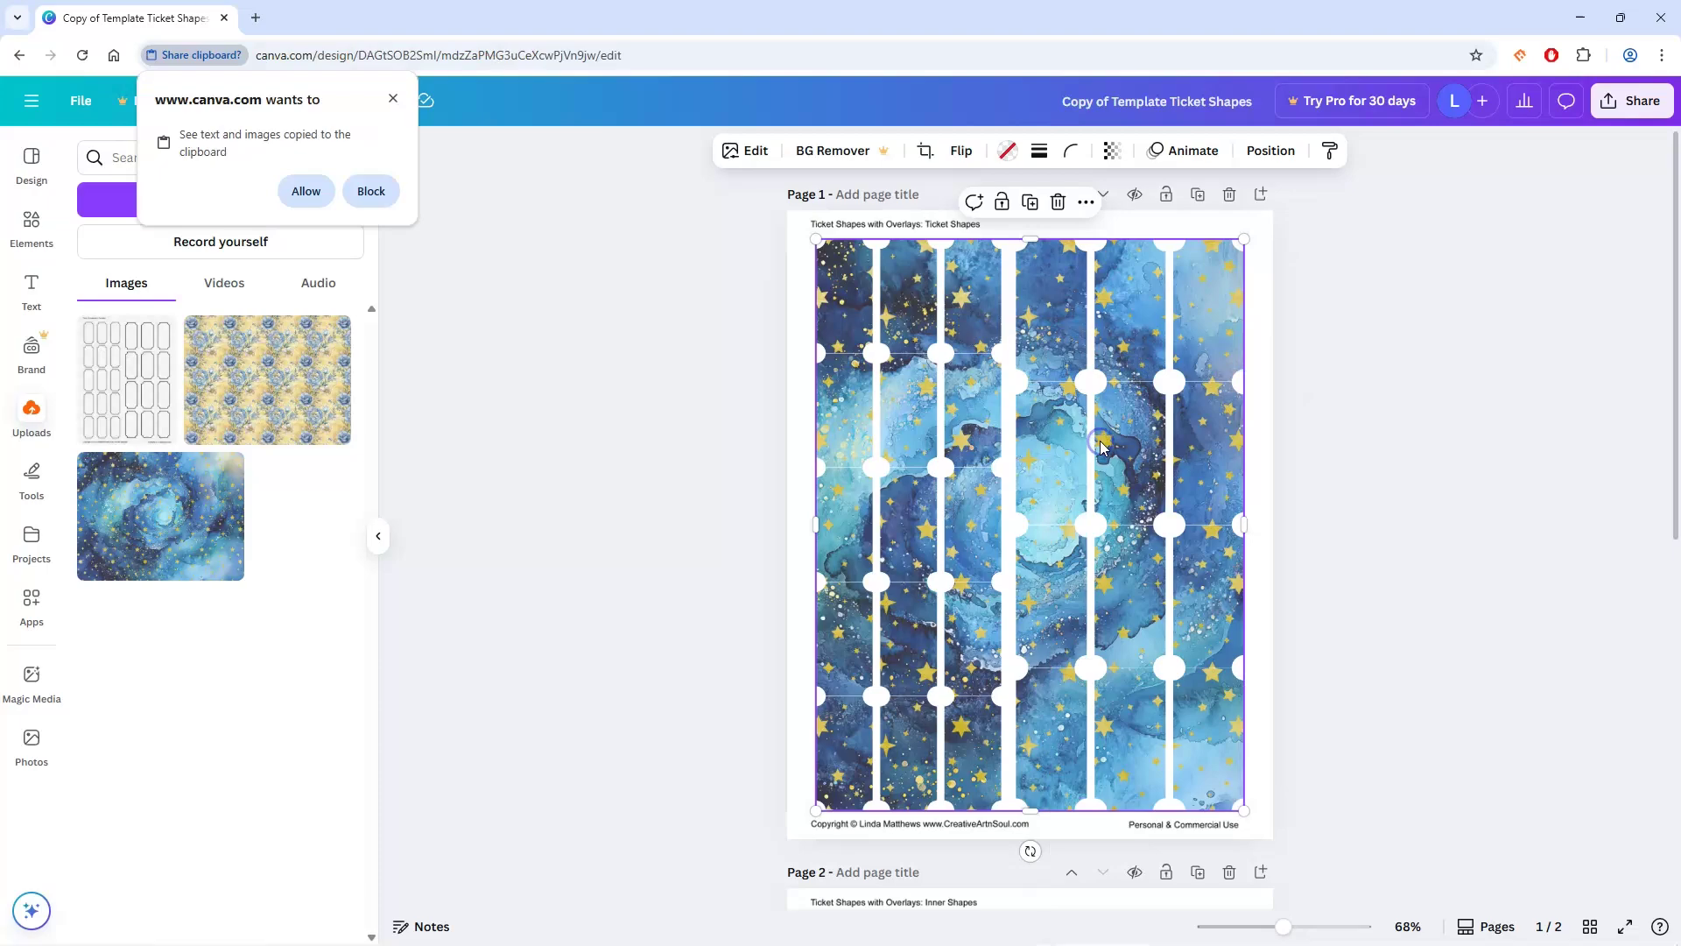
left_click(305, 191)
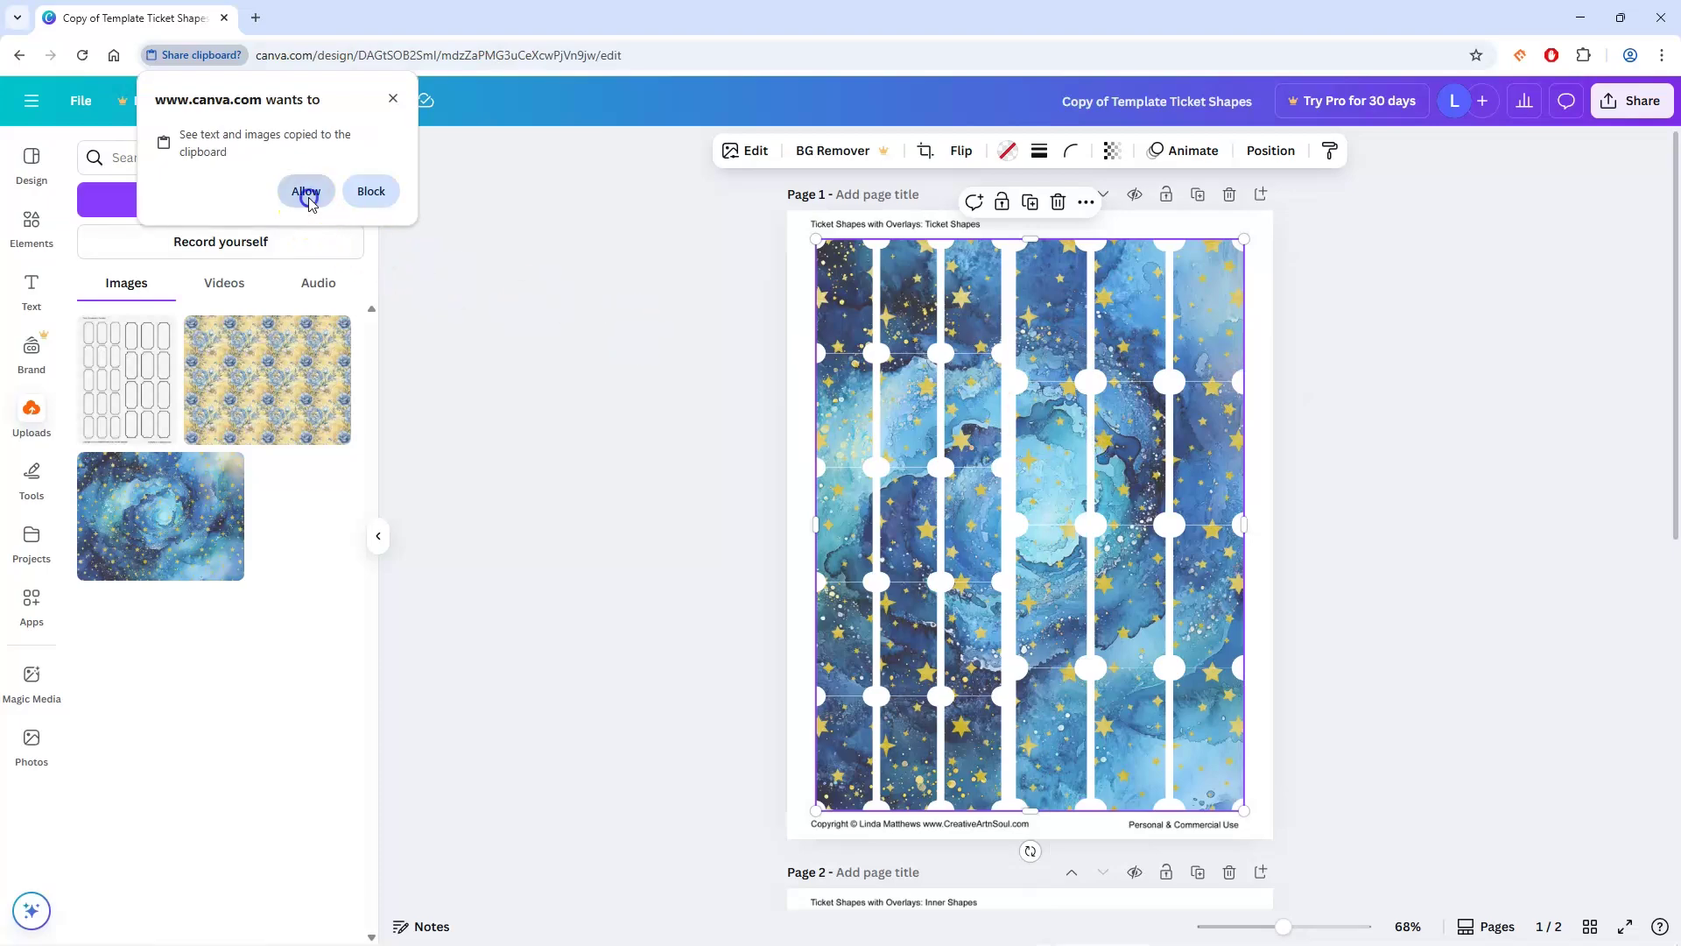
left_click(788, 383)
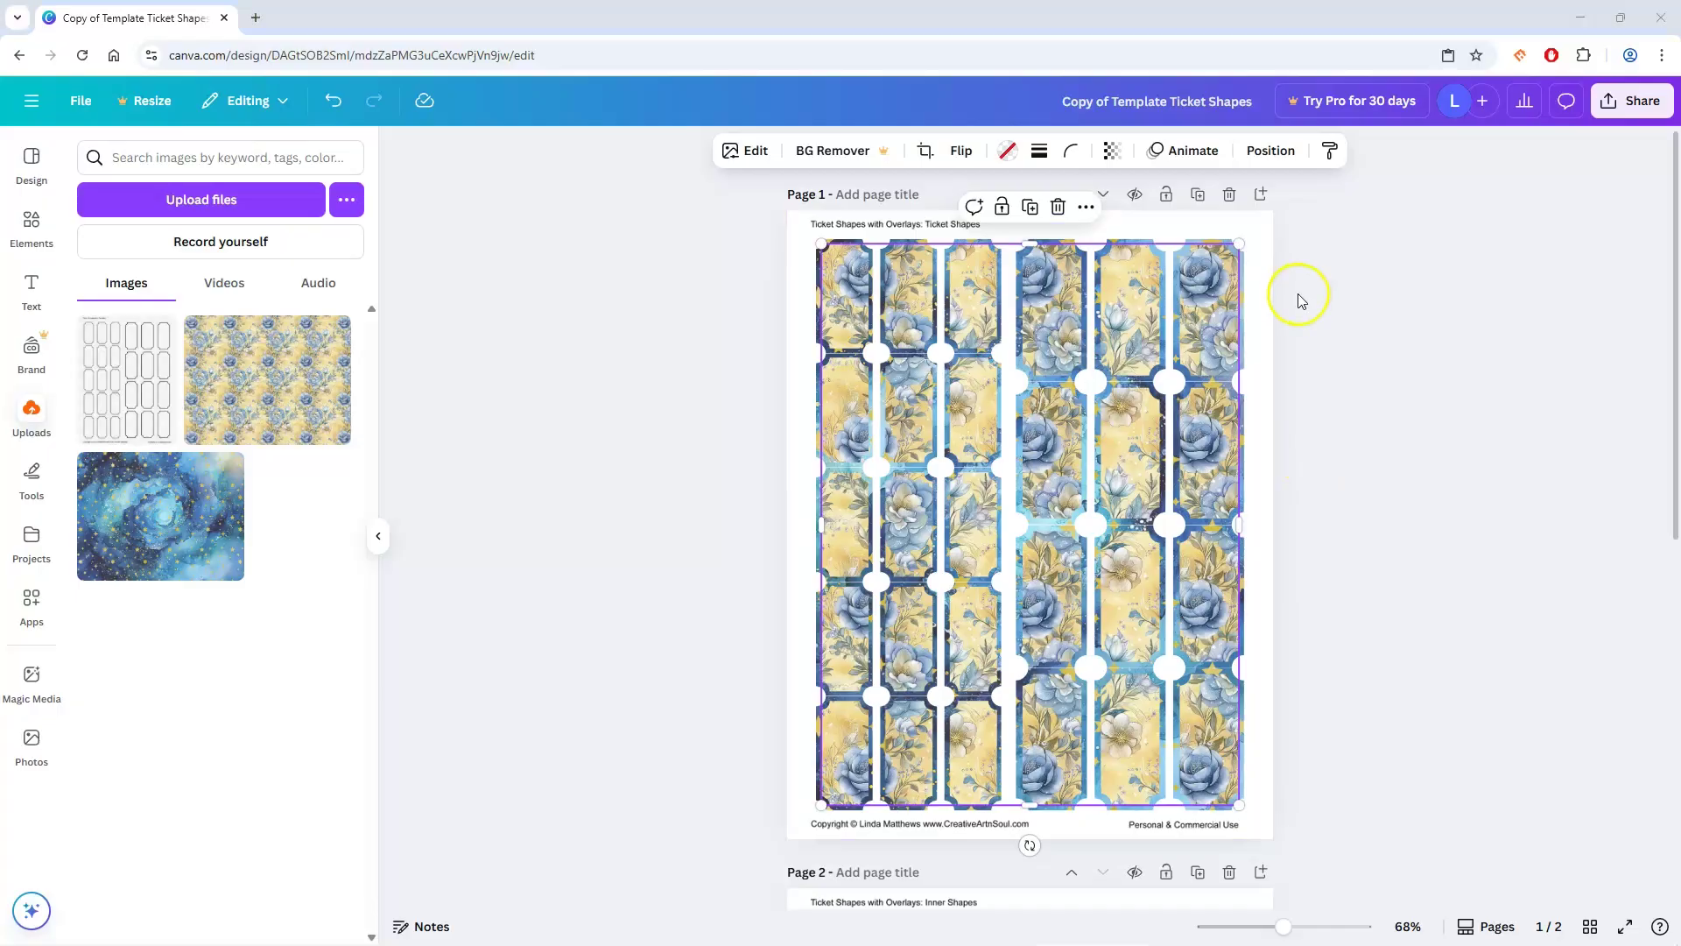
Add the outline overlay image to page 1 and enlarge it to cover the whole page, aligned with the tickets
left_click(150, 383)
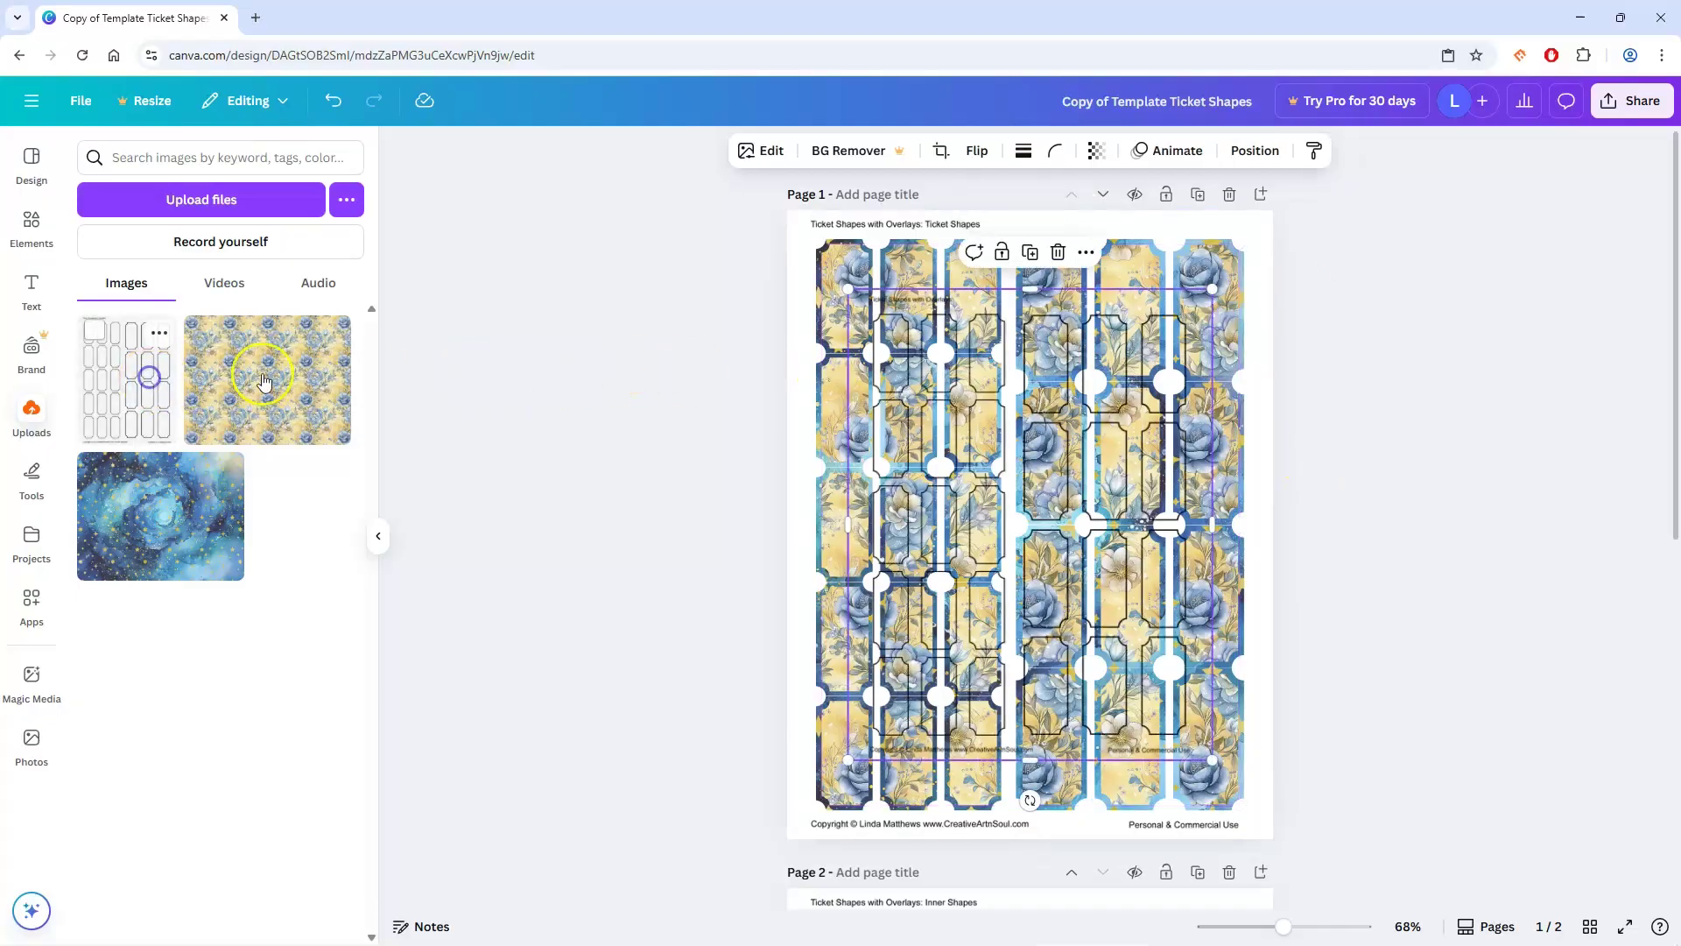
left_click_drag(938, 353, 943, 291)
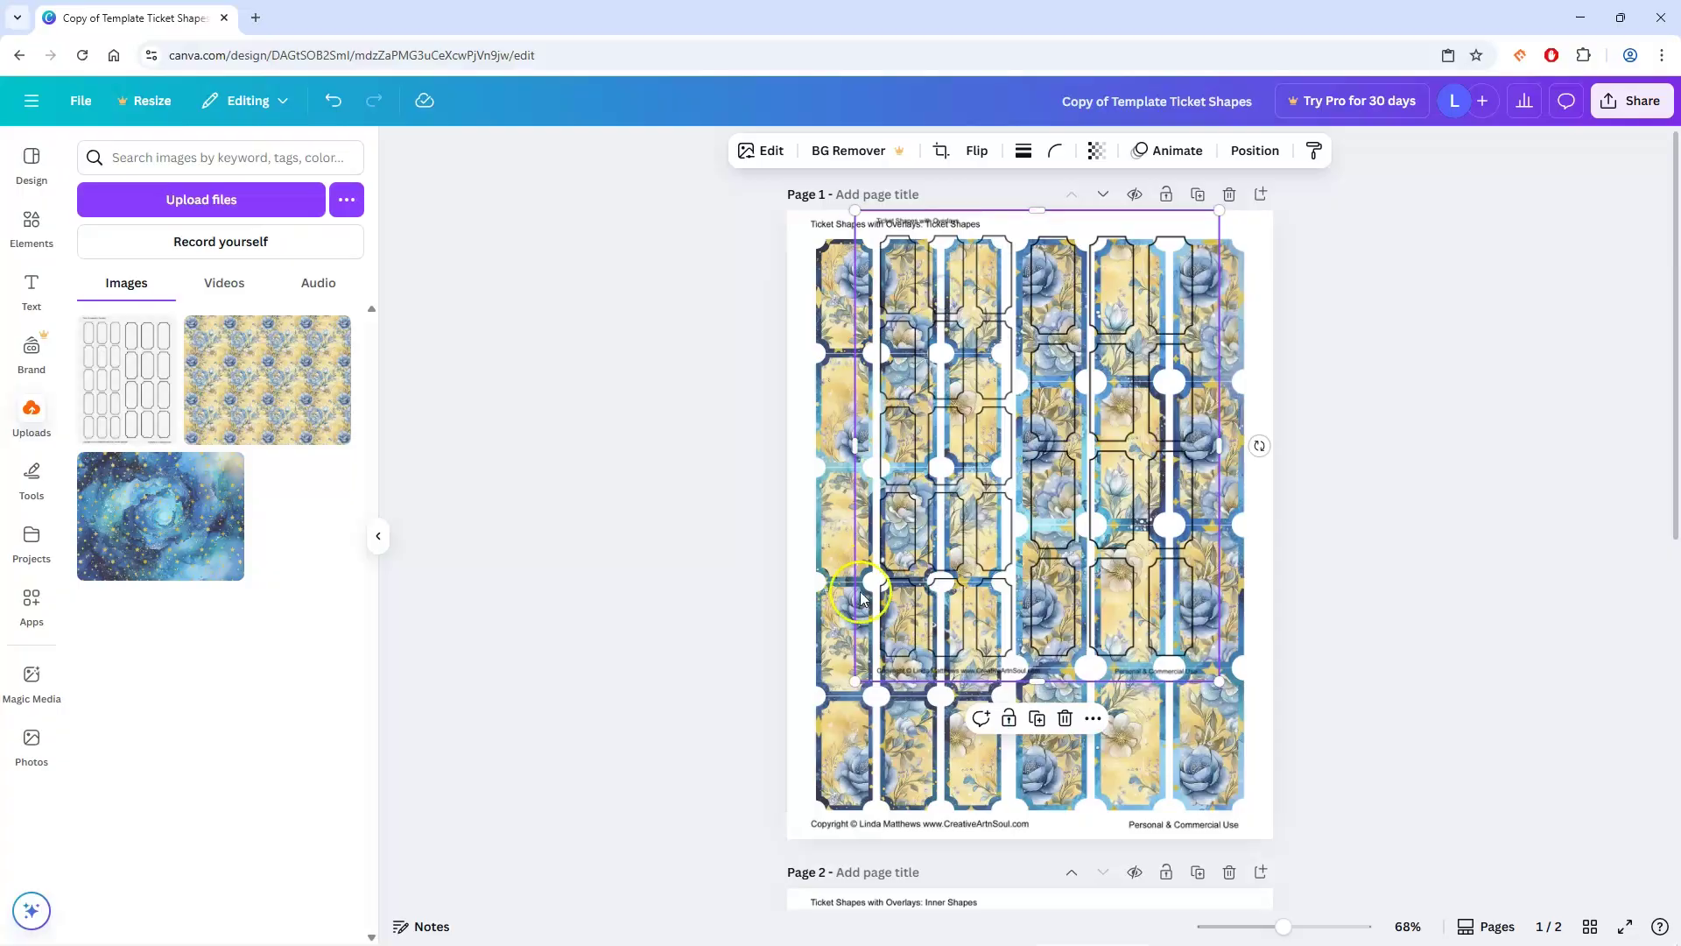
left_click_drag(856, 684, 782, 762)
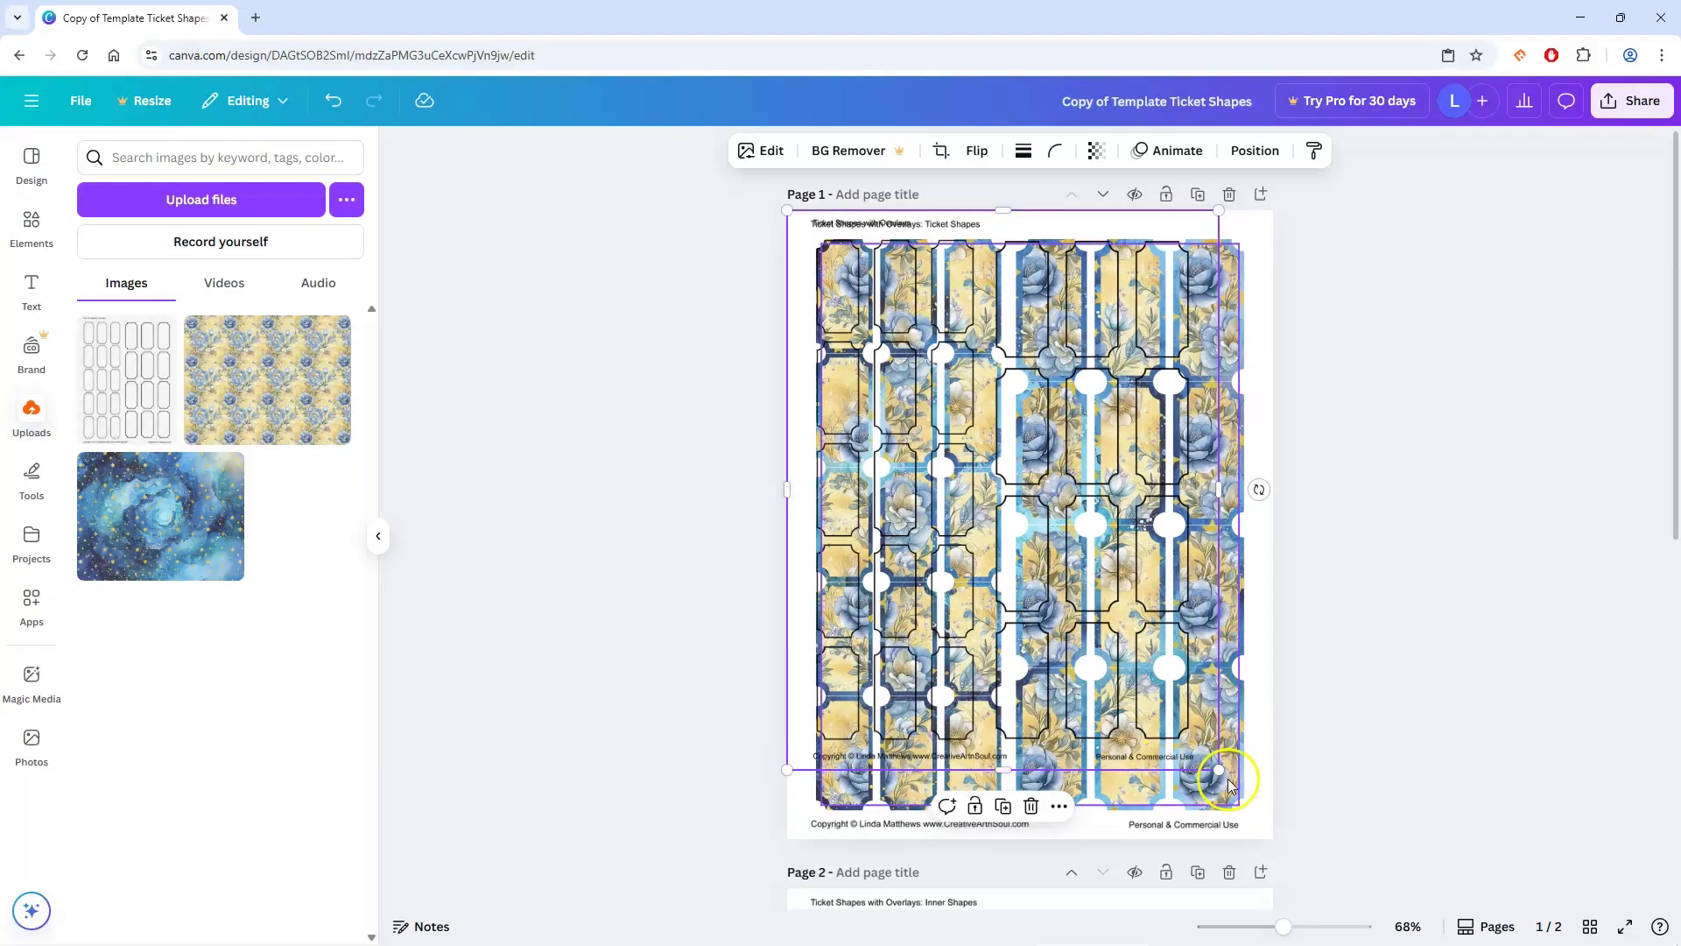
left_click_drag(1219, 770, 1275, 838)
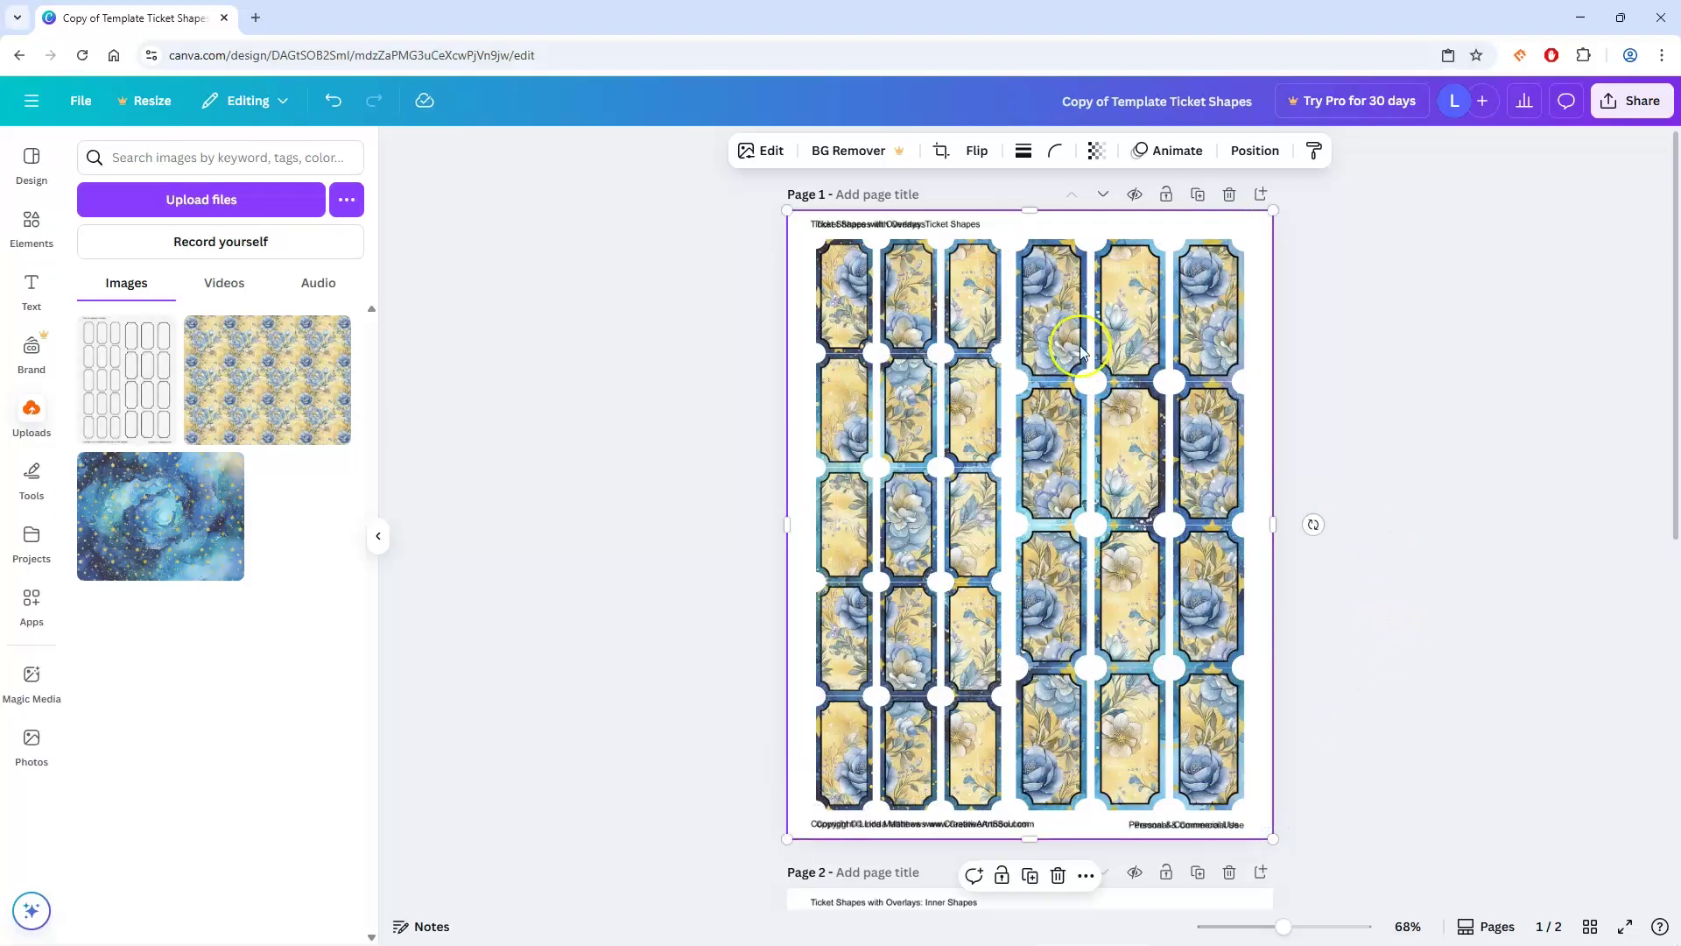
Apply the Custom Duotone effect to the outline overlay
left_click(770, 153)
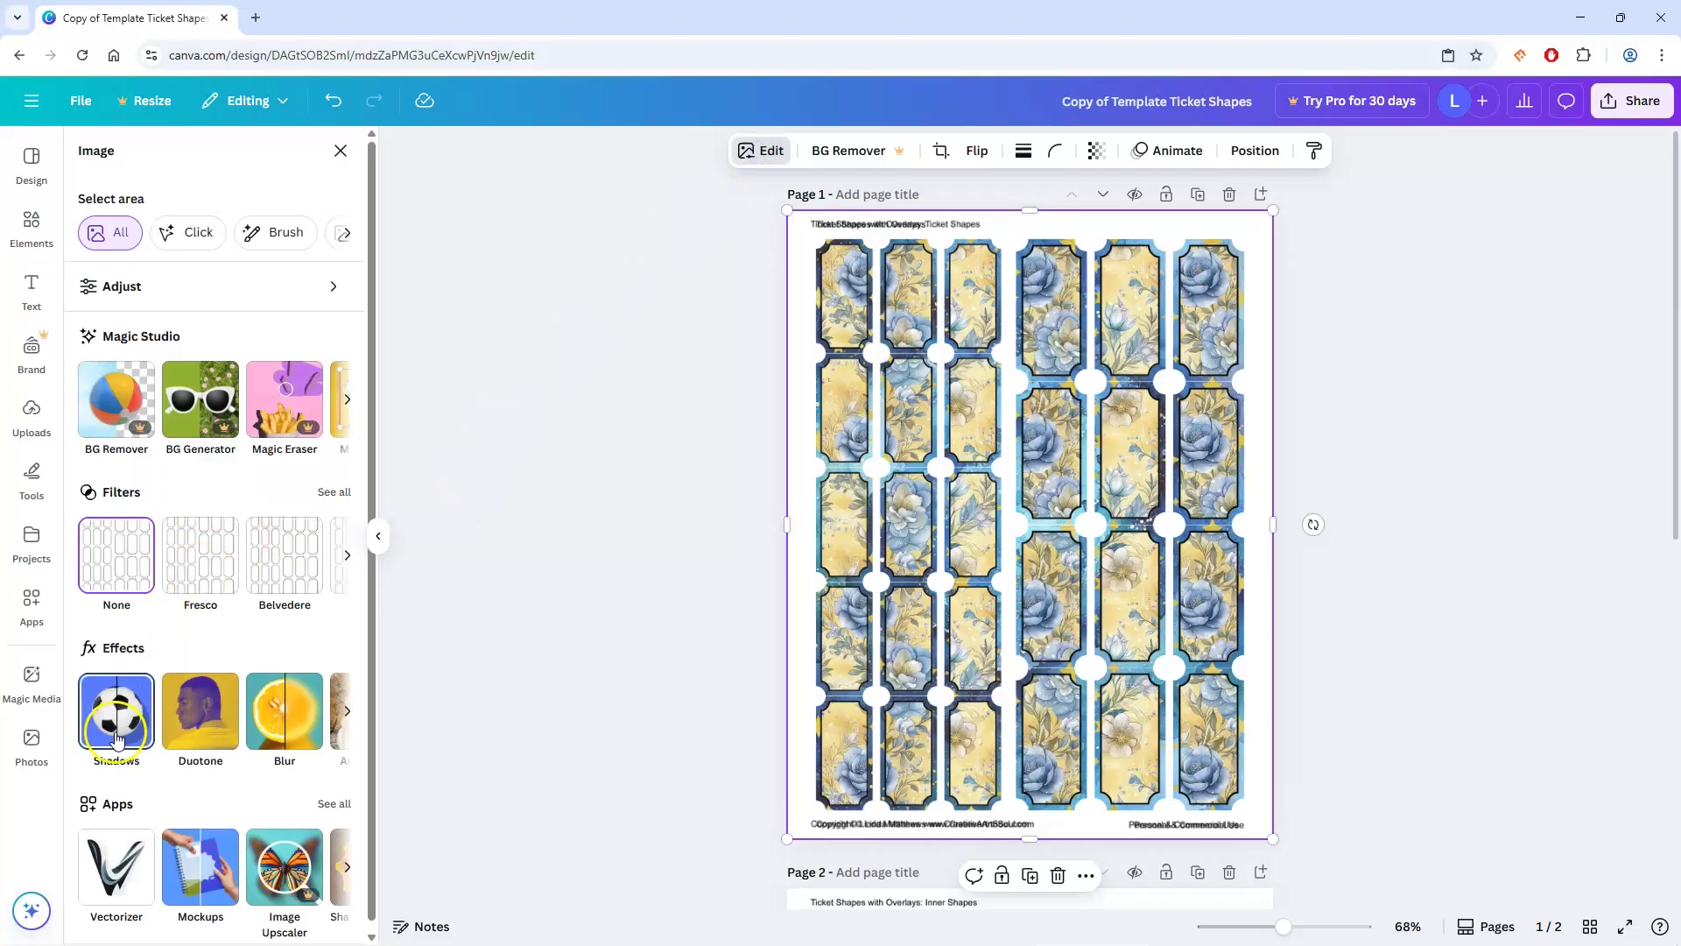
scroll(196, 701, "down", 1)
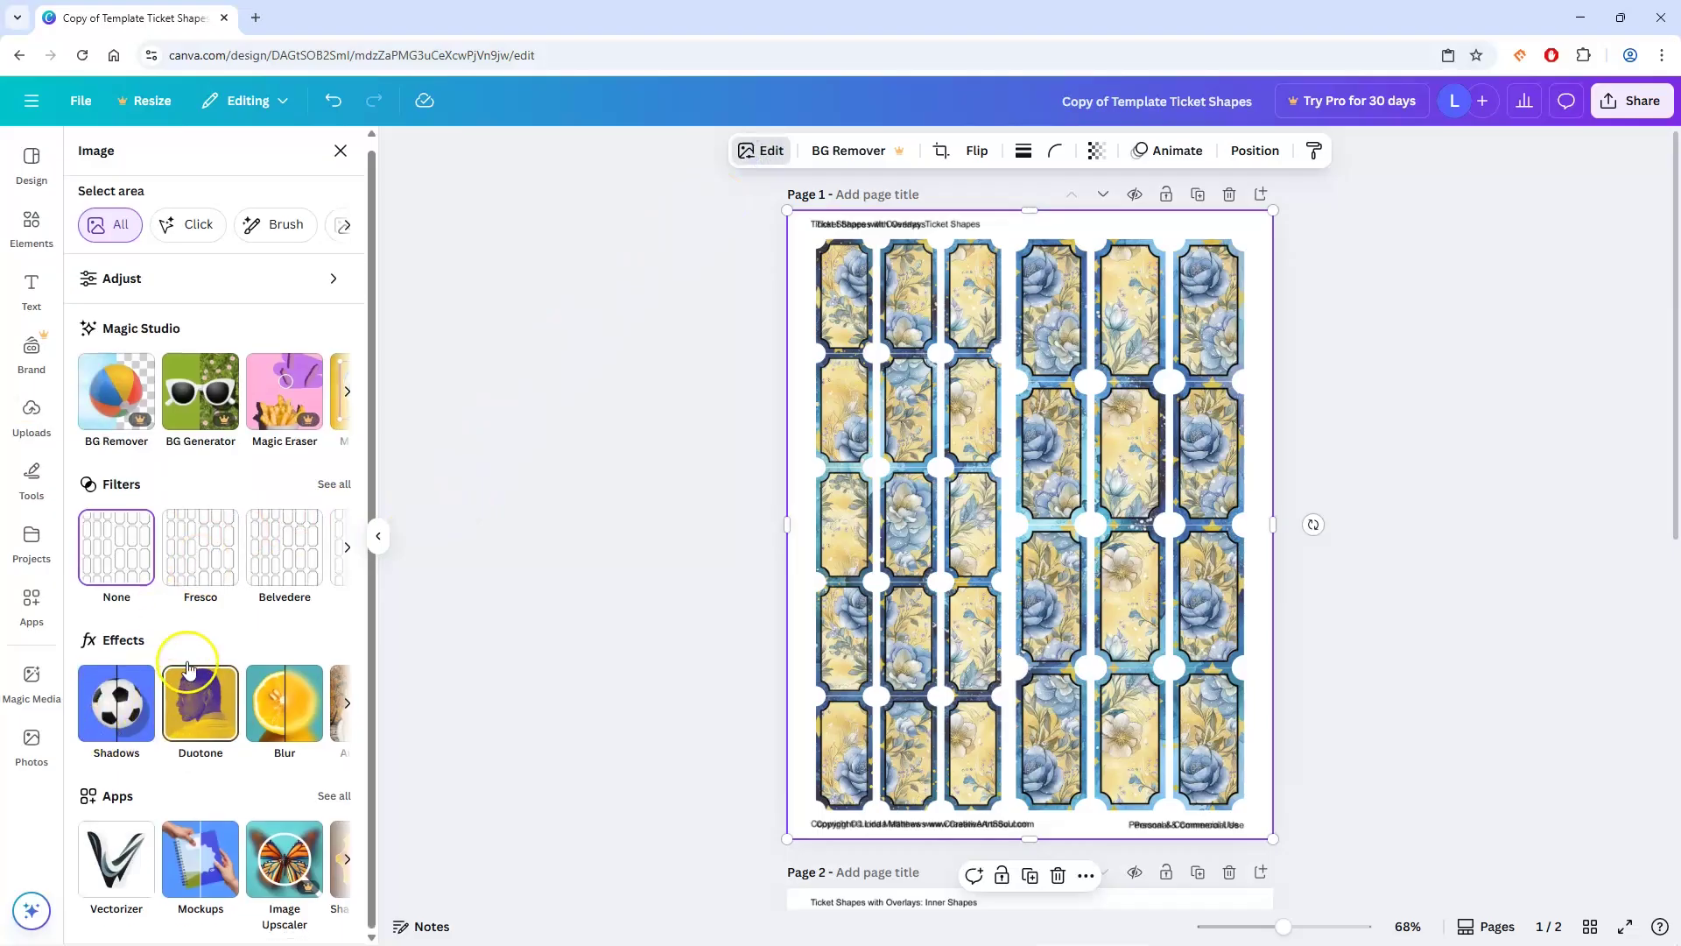
left_click(205, 714)
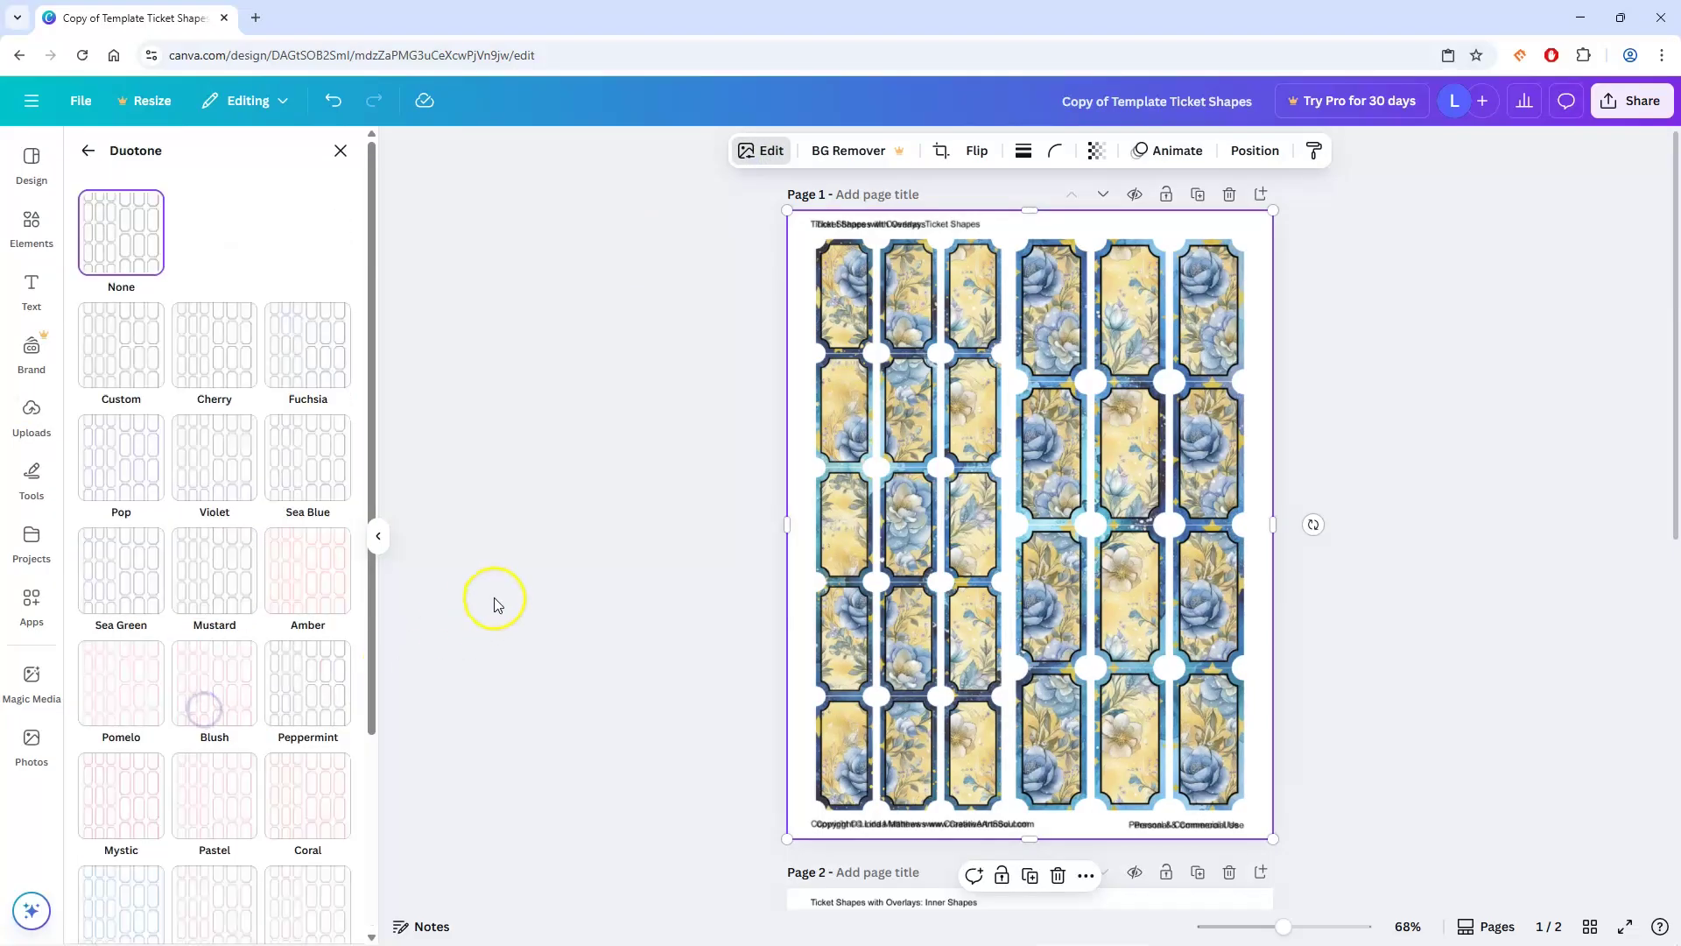
left_click(133, 359)
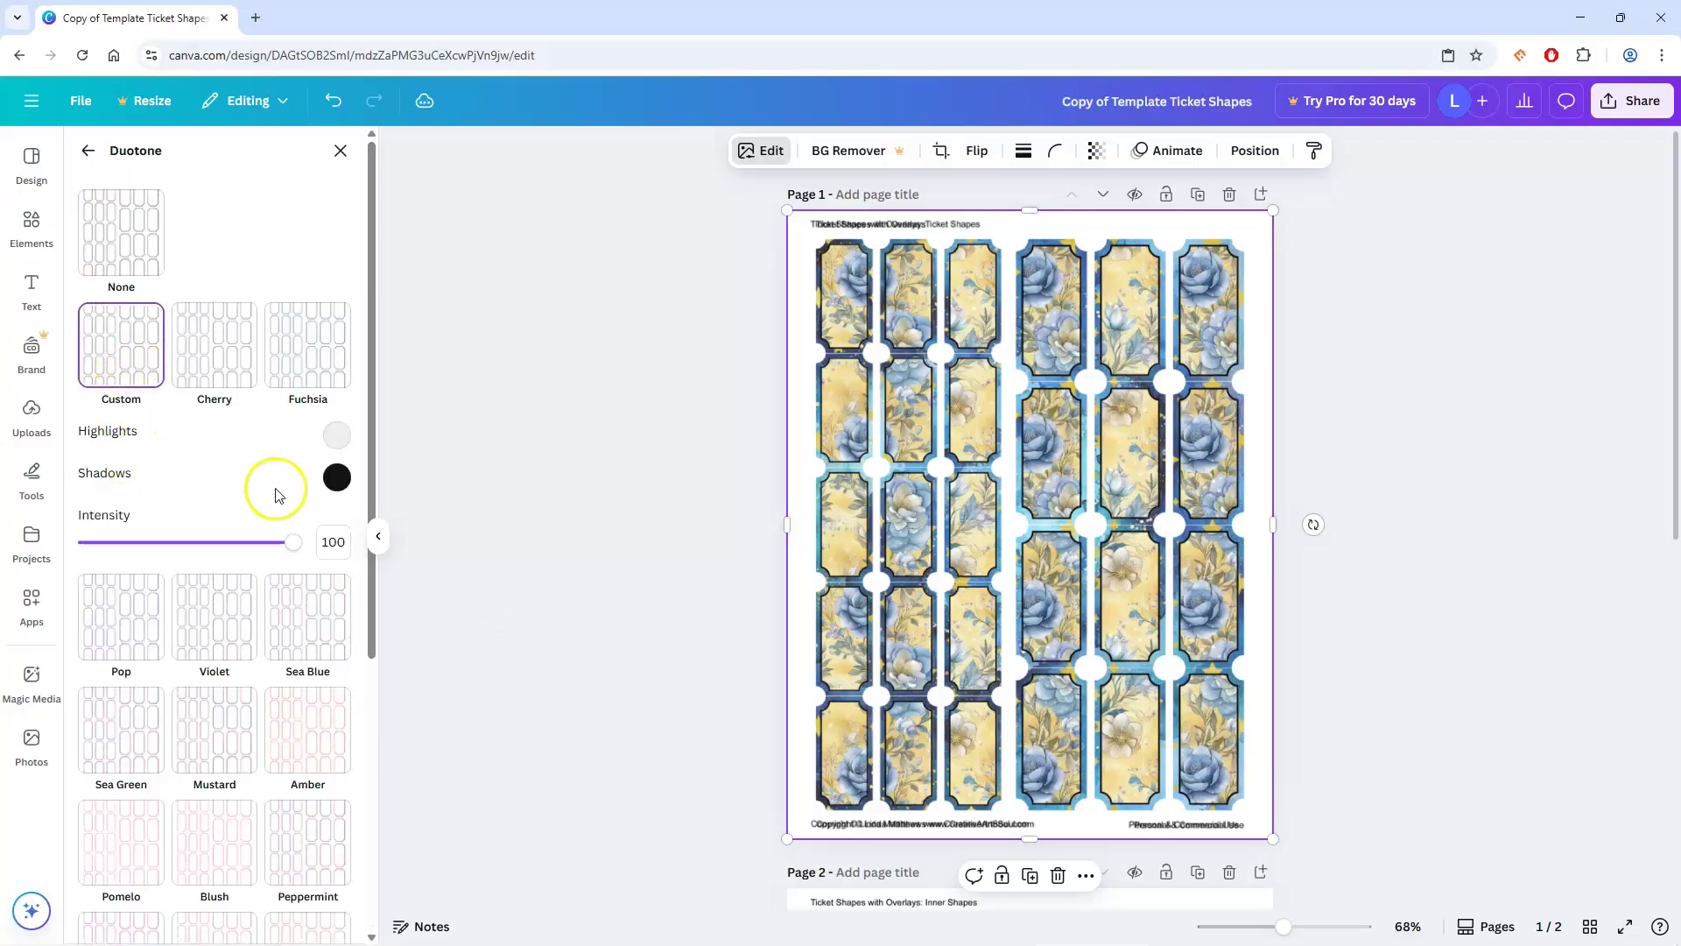
Set the Duotone shadows color of the outline overlay to blue #1F3BB2
left_click(337, 478)
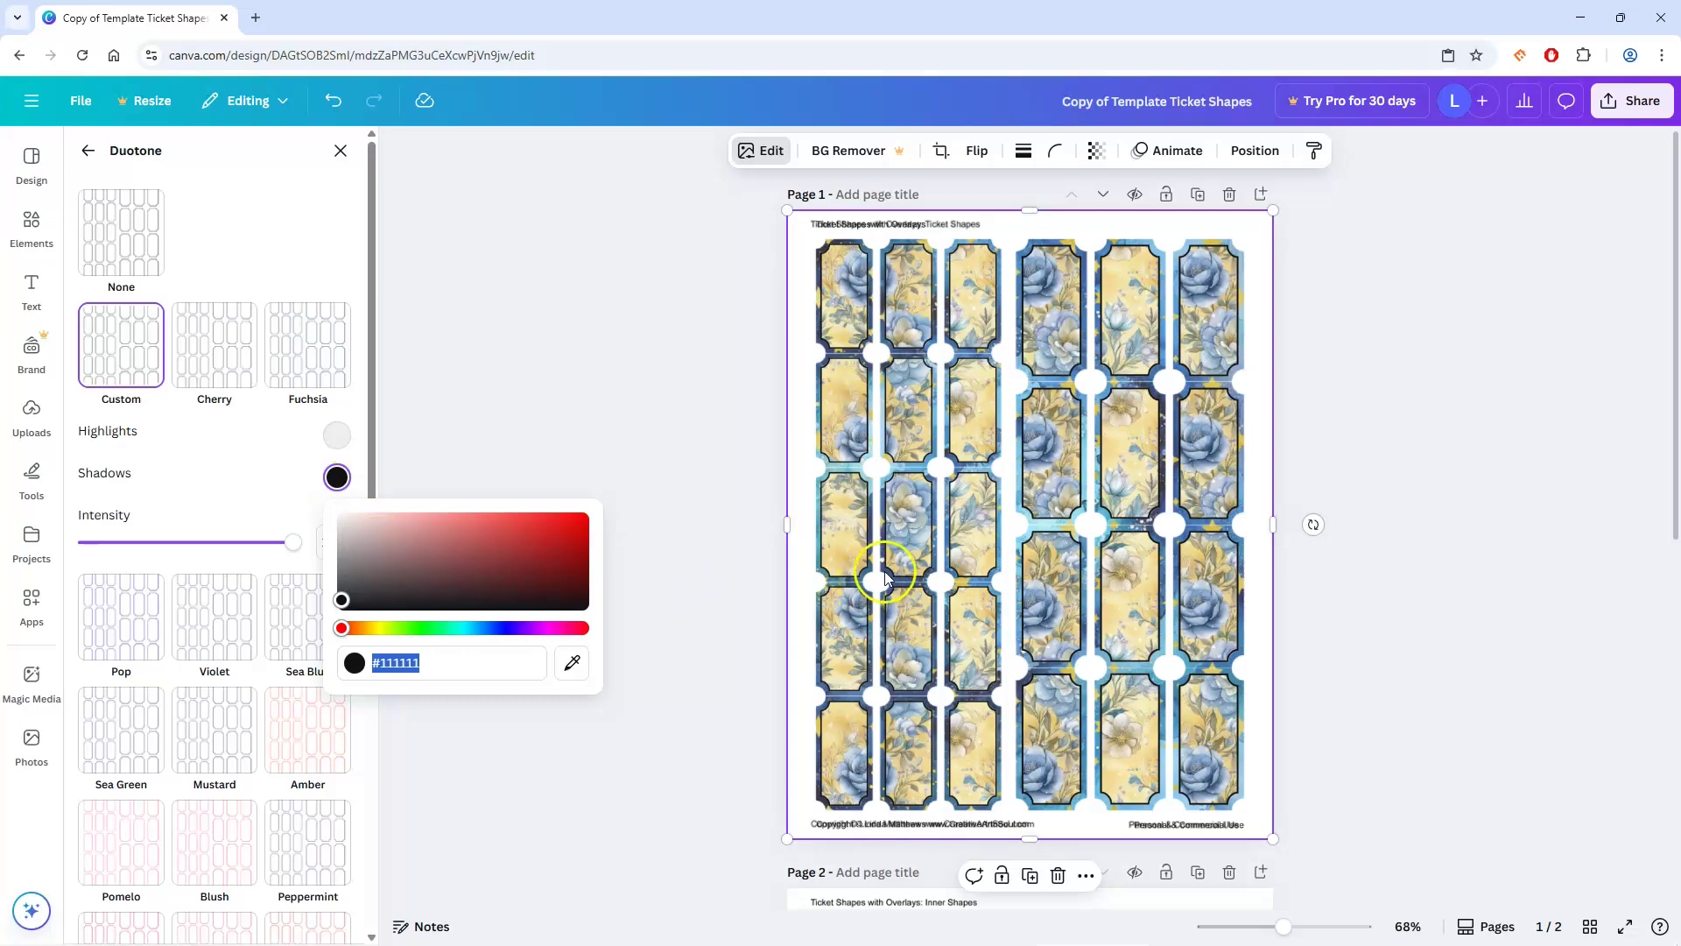
scroll(886, 569, "up", 5)
scroll(885, 575, "up", 3)
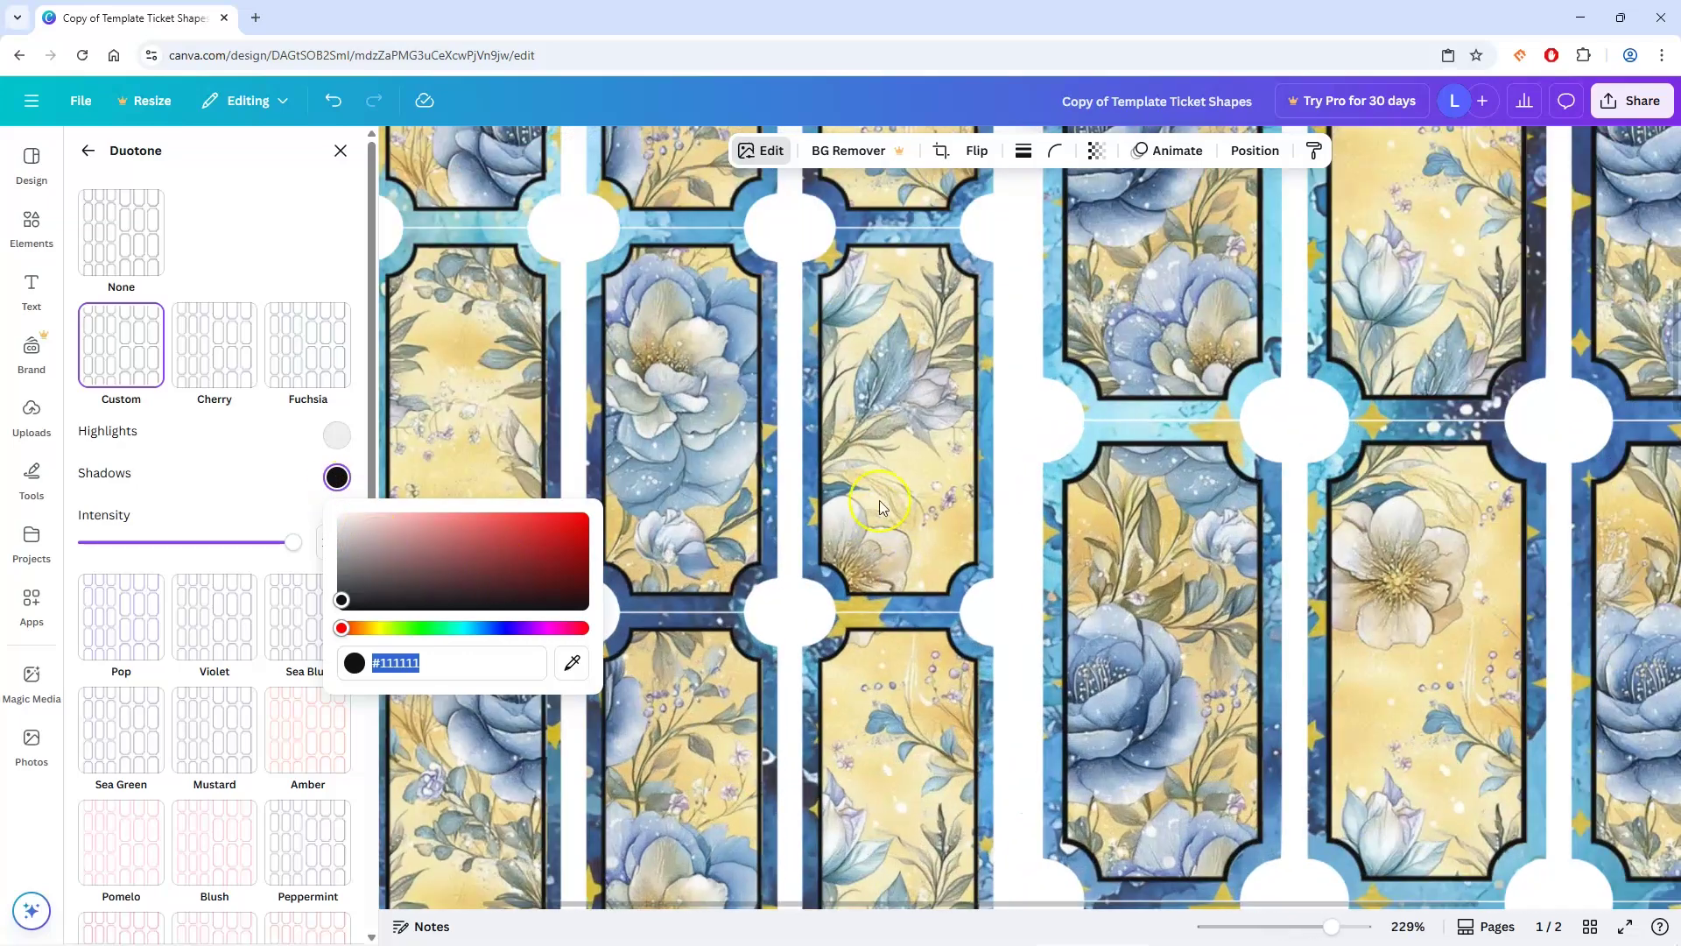
left_click(514, 546)
left_click_drag(545, 533, 476, 534)
left_click_drag(350, 630, 498, 636)
left_click_drag(477, 536, 542, 541)
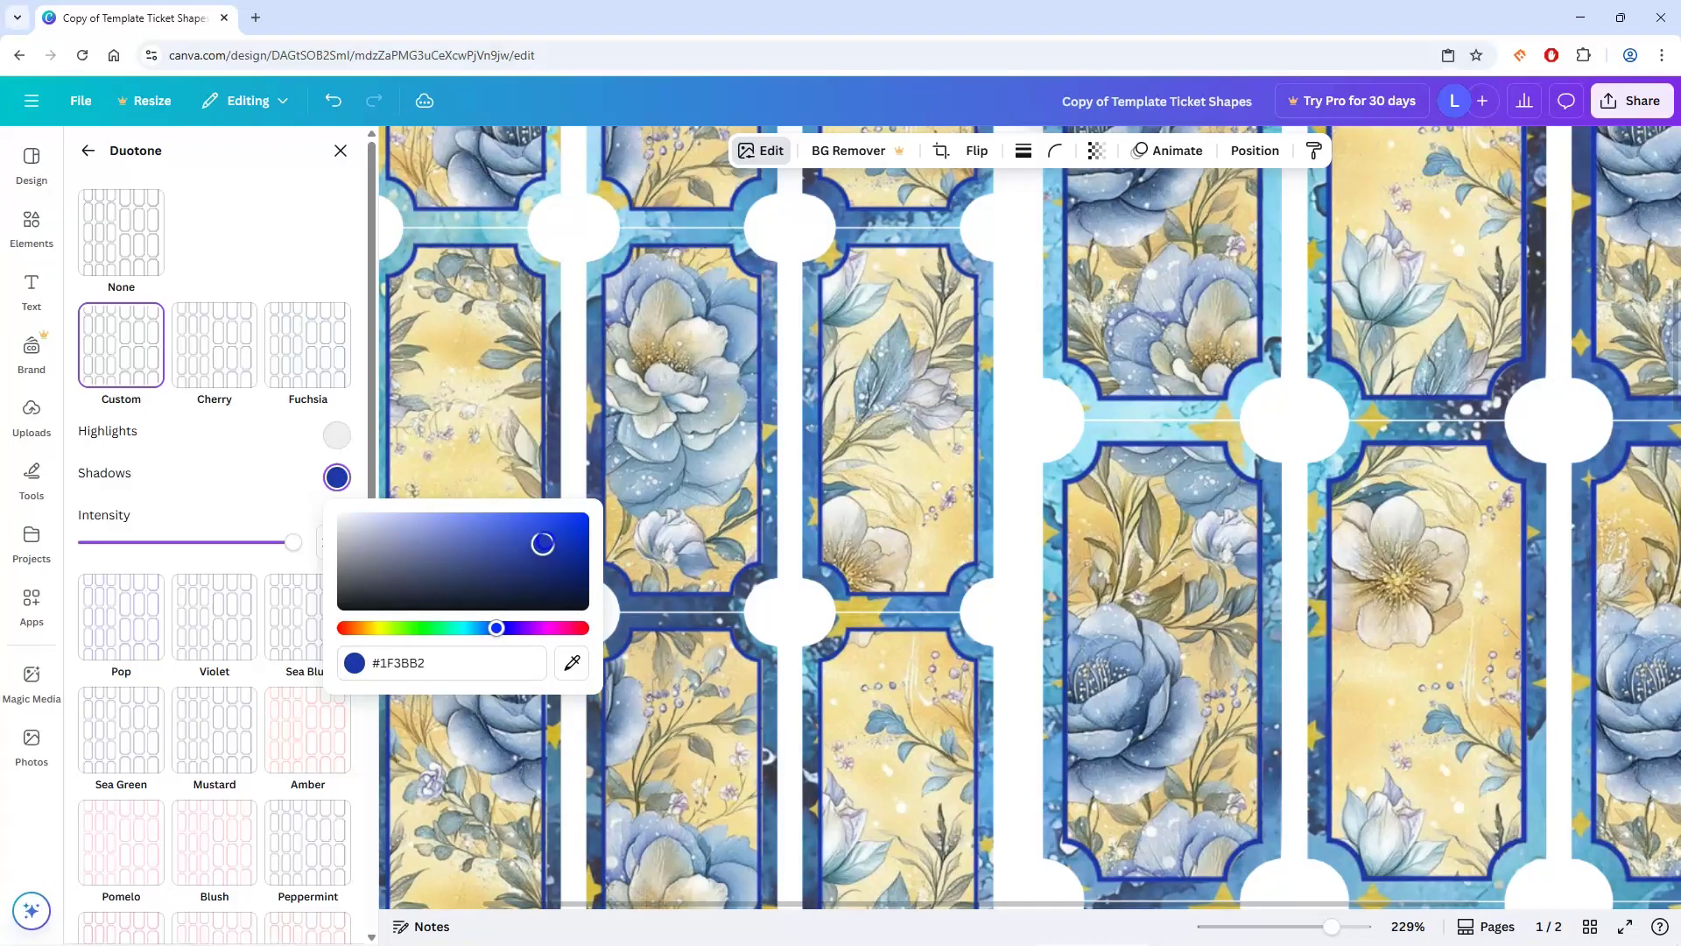
Set the Duotone shadows color of the outline overlay to brown #995803
left_click_drag(495, 632, 368, 640)
left_click_drag(542, 541, 582, 548)
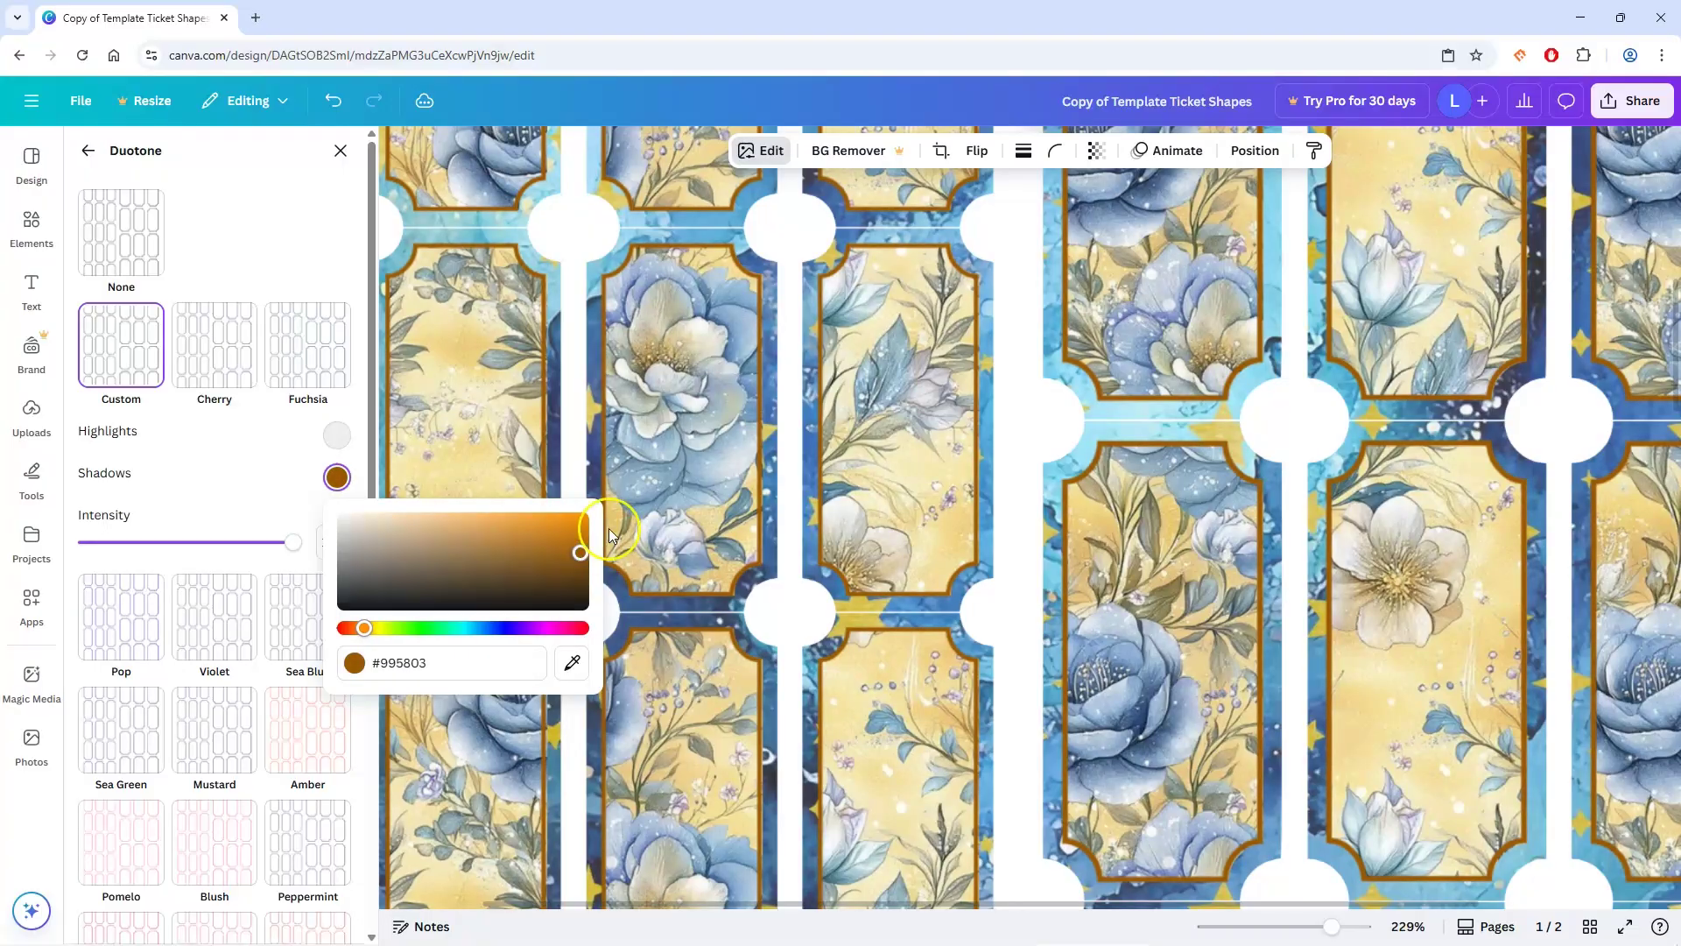
left_click(310, 501)
scroll(676, 497, "down", 5, "ctrl")
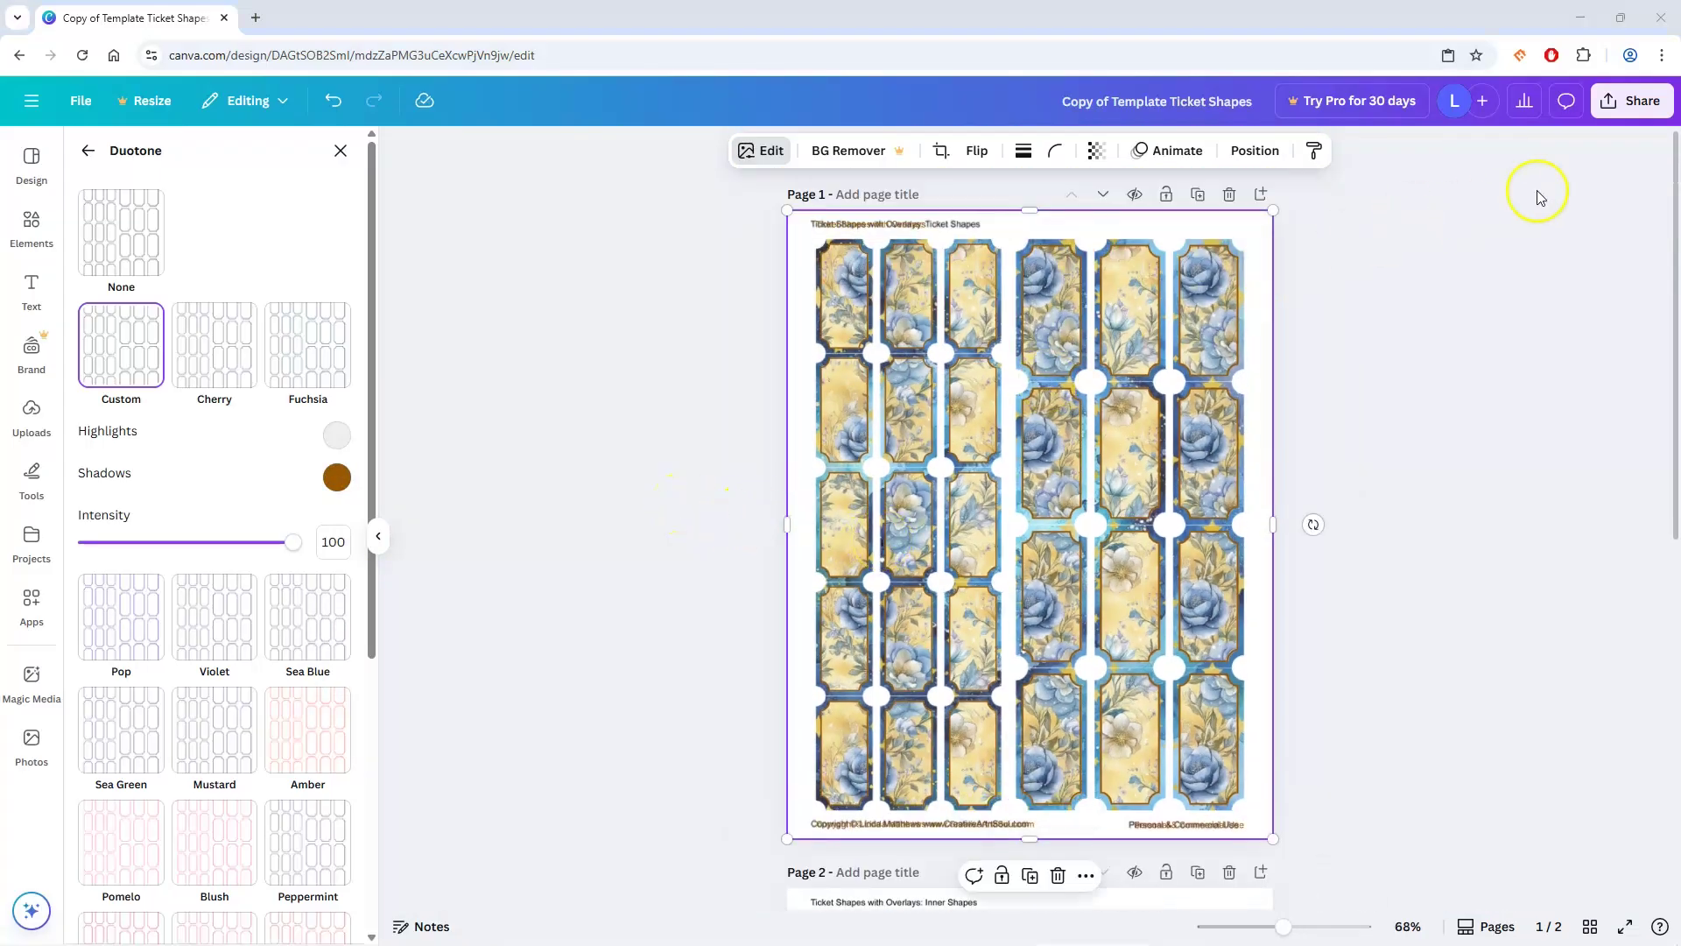
Download pages 1-2 of the design as a flattened PDF Print file with the RGB color profile
left_click(1638, 108)
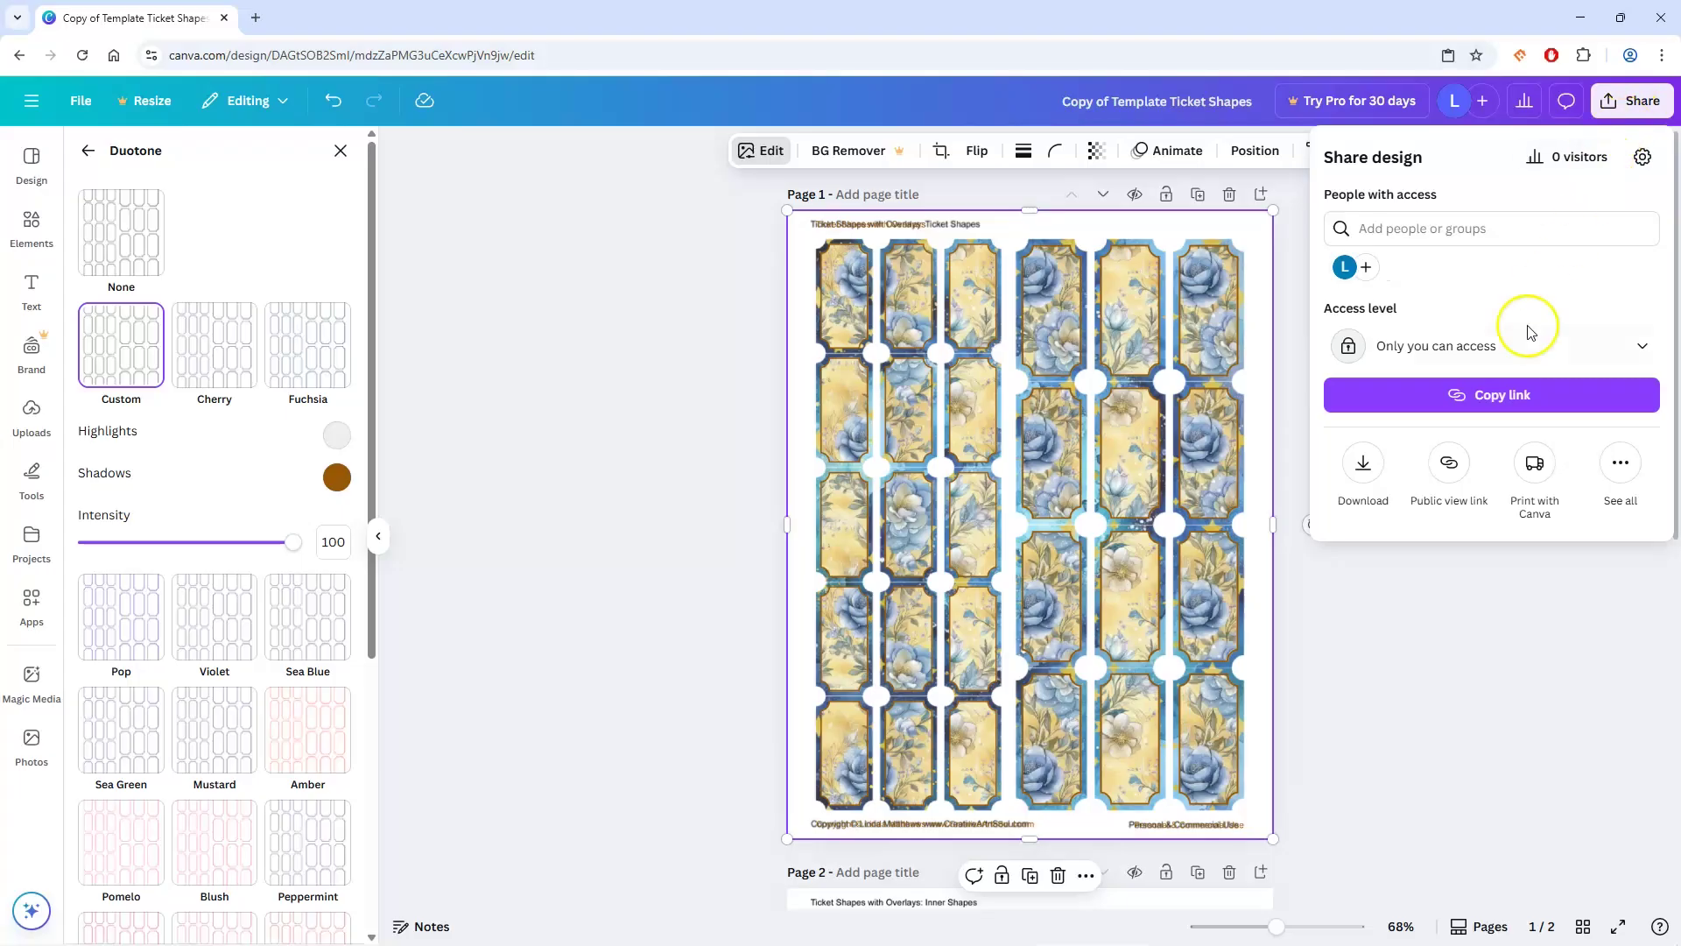
left_click(1364, 459)
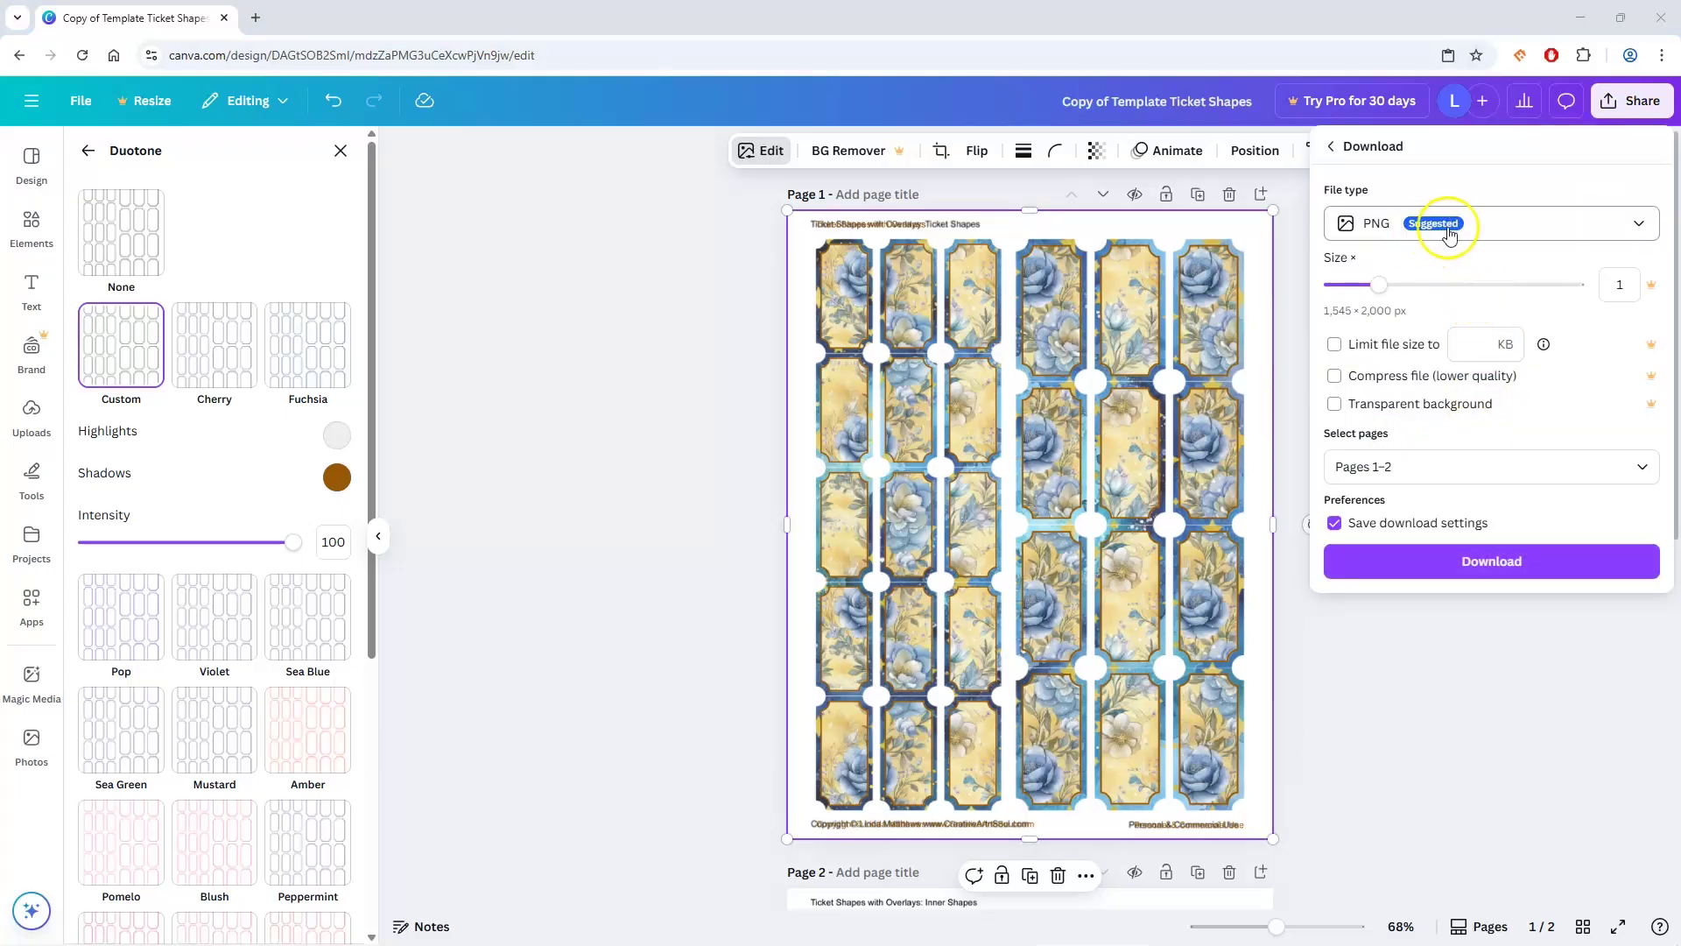
left_click(1382, 224)
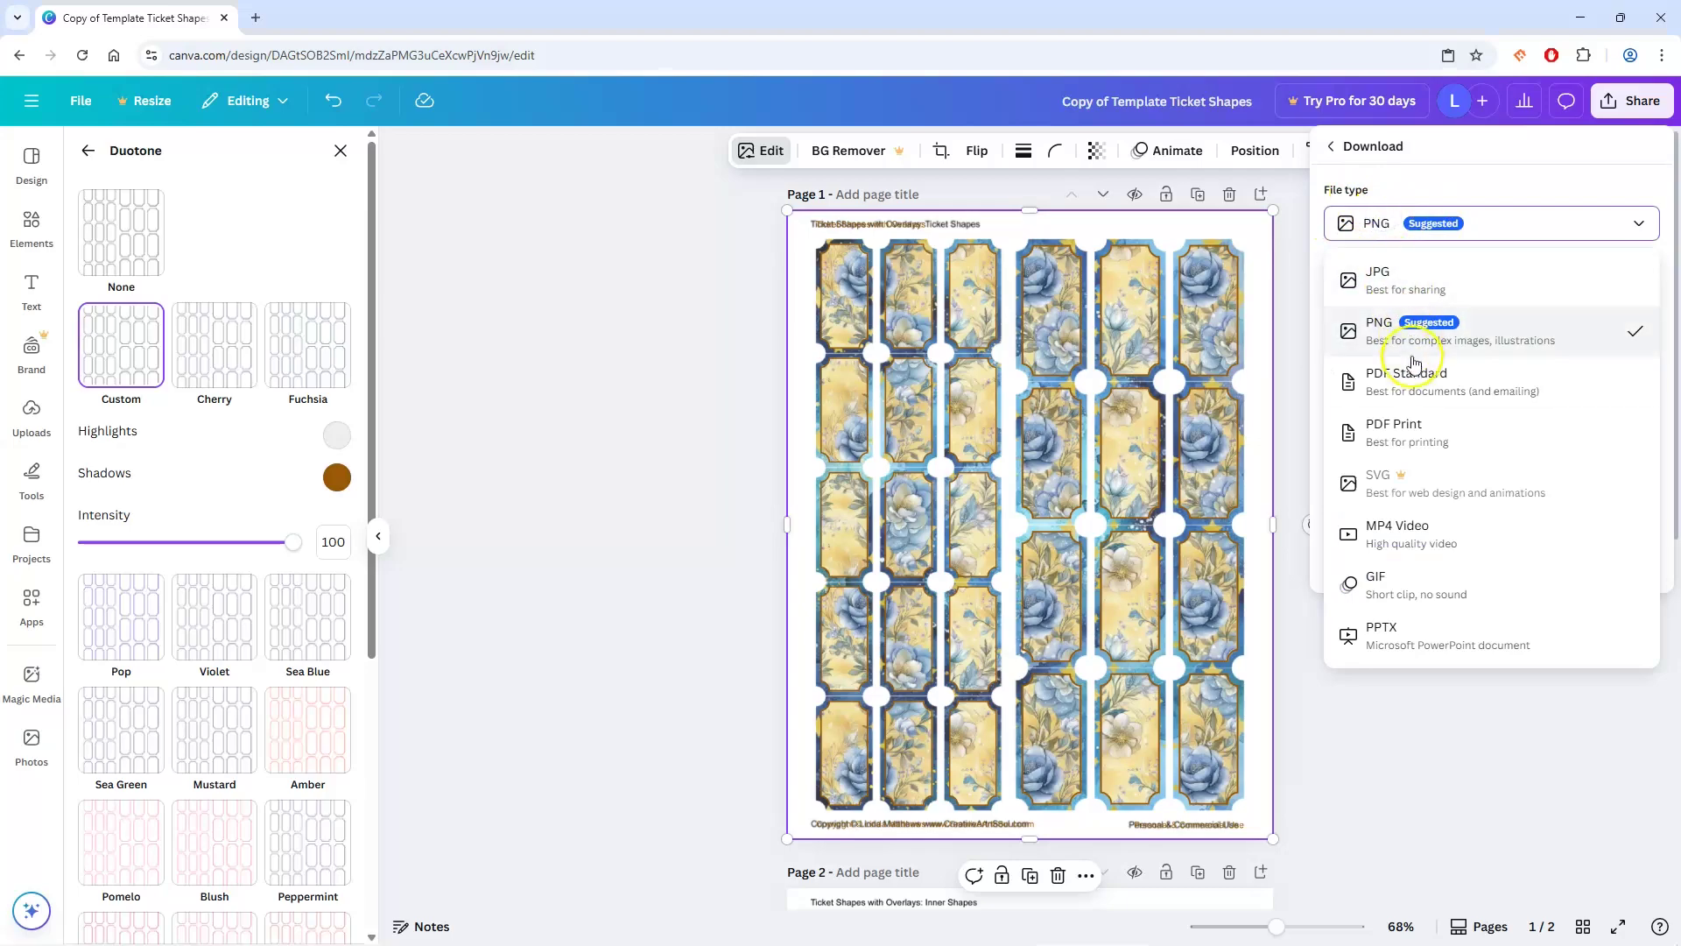
left_click(1476, 438)
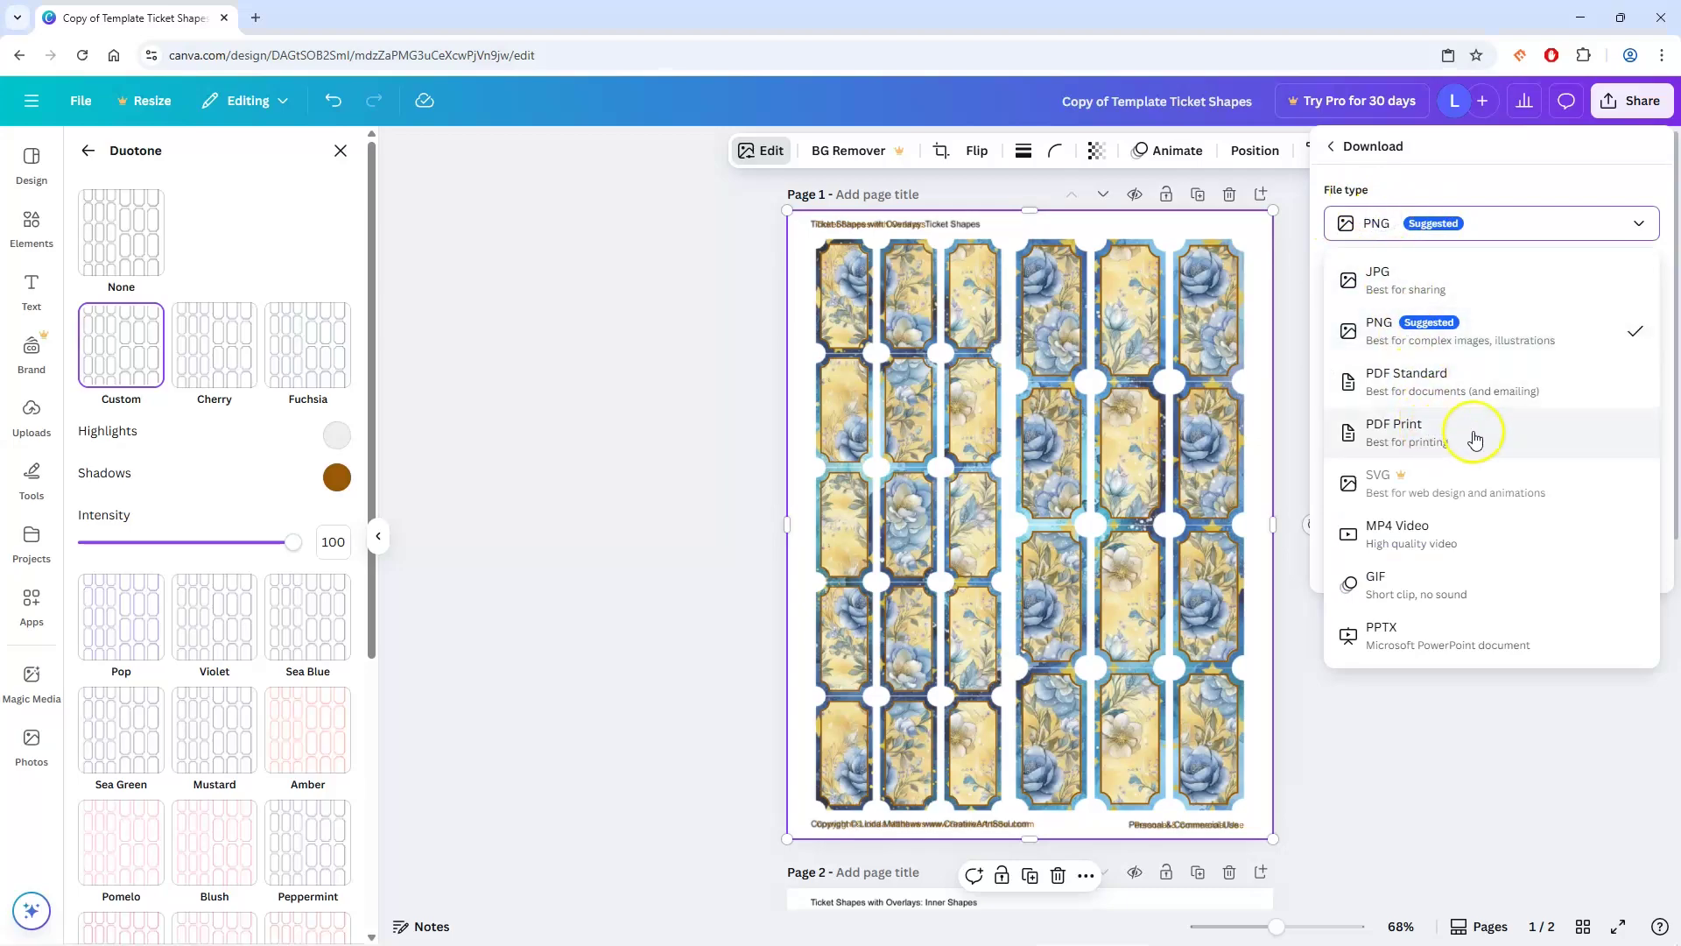
left_click(1522, 435)
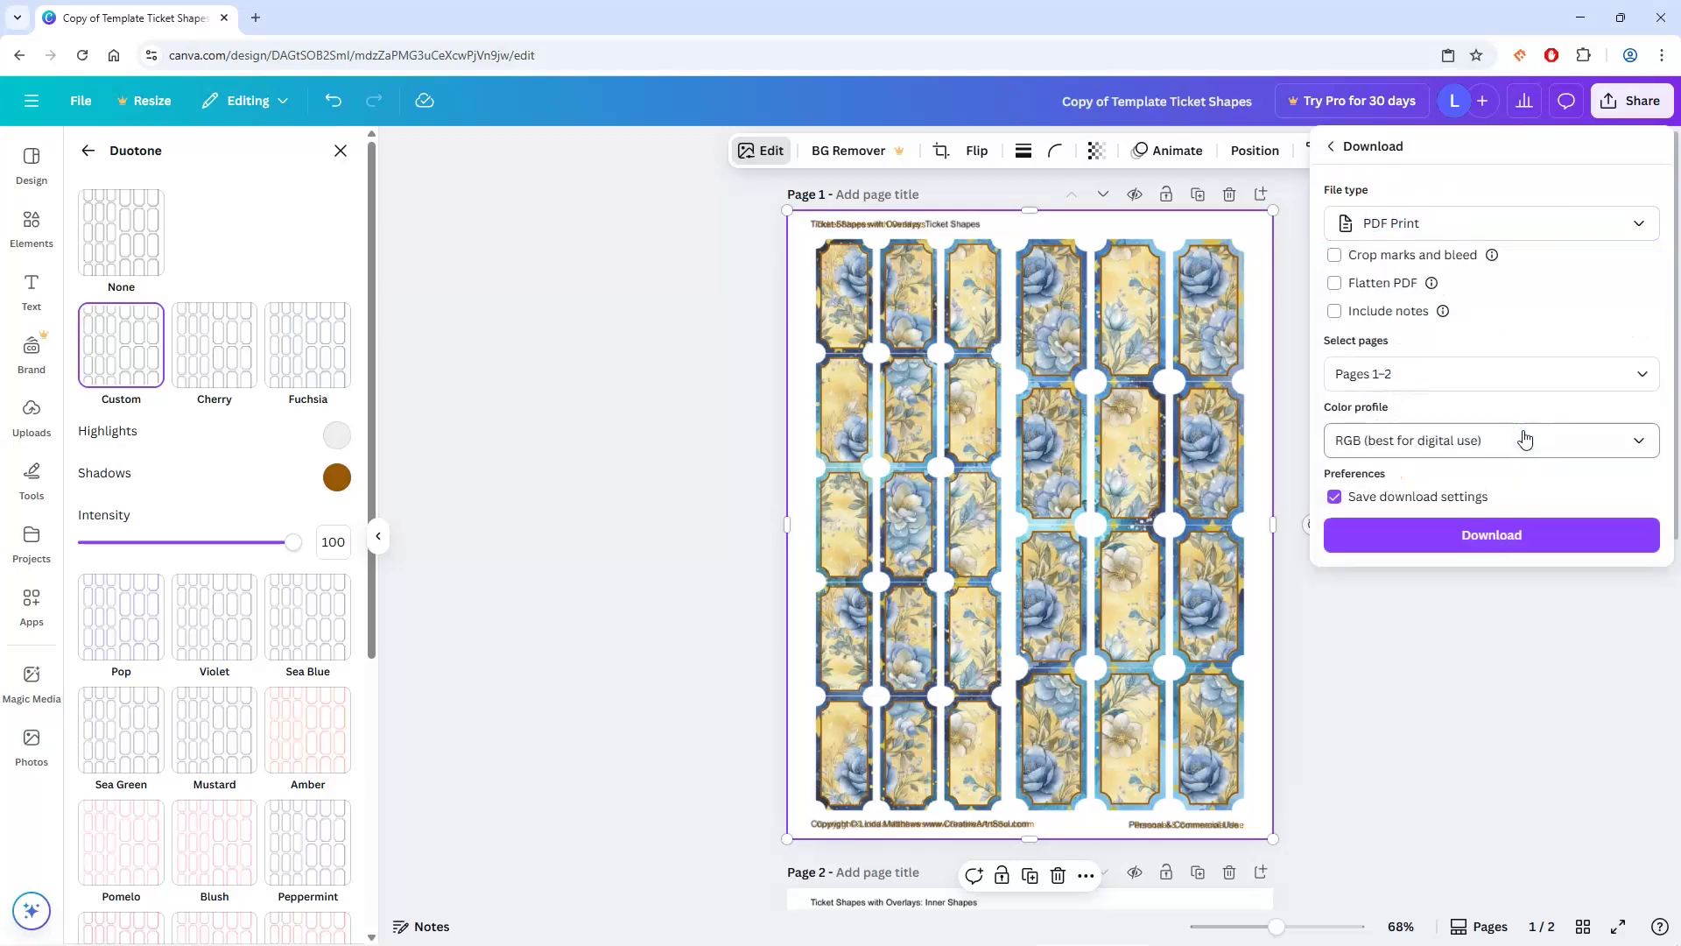
left_click(1335, 285)
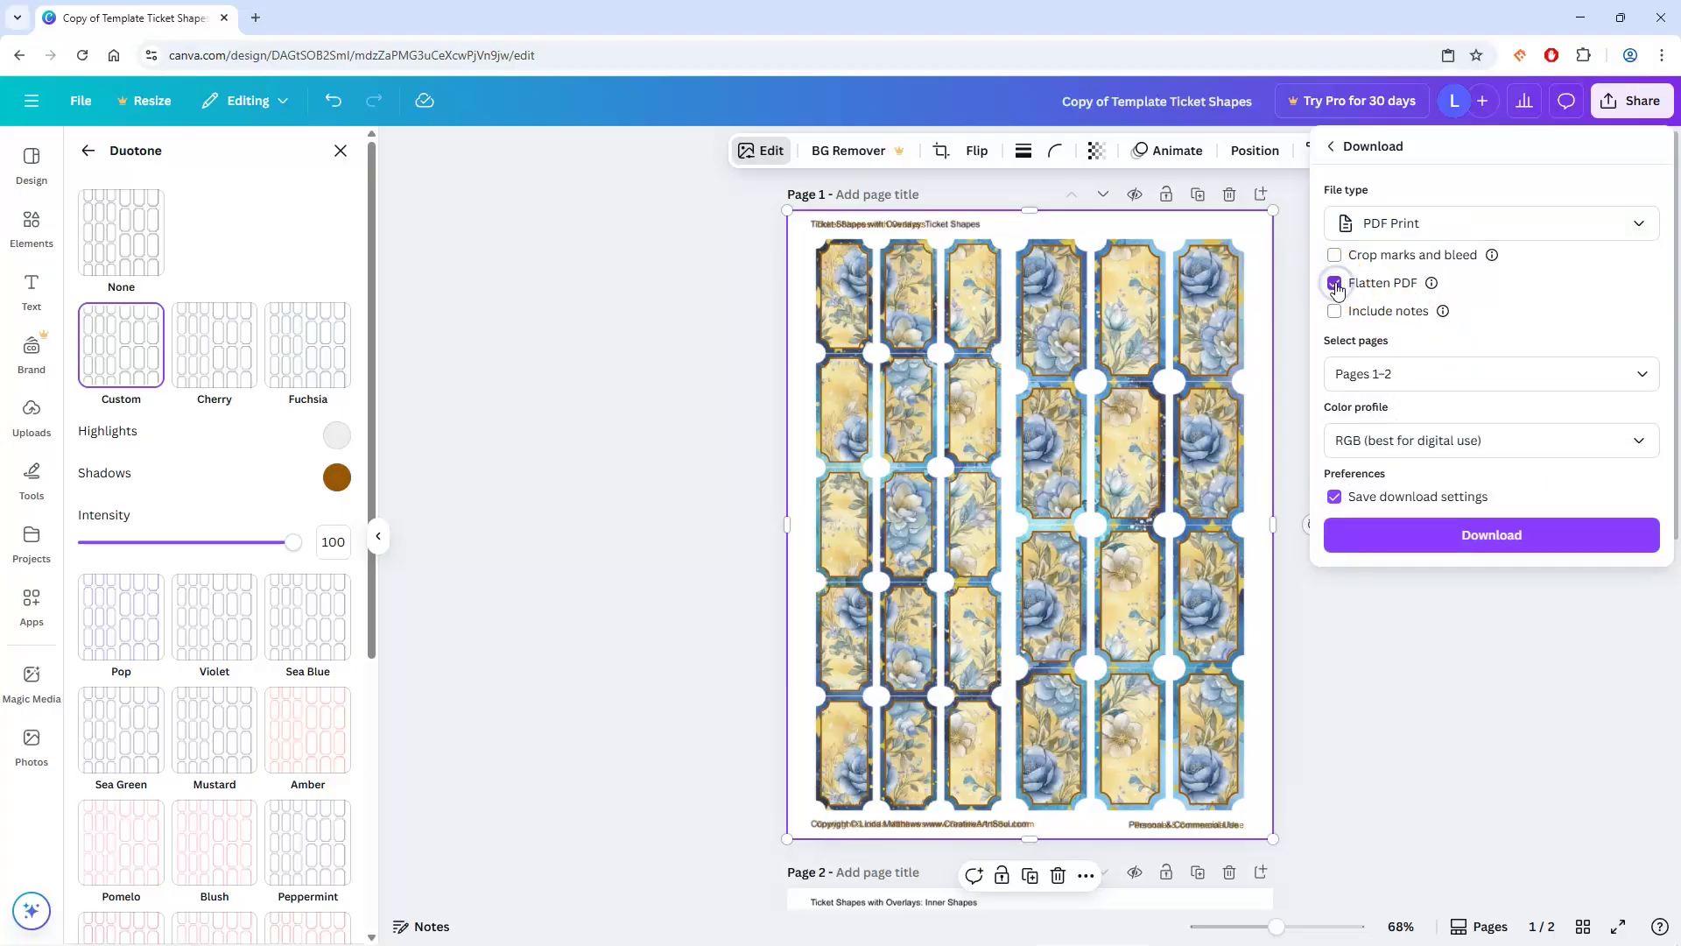
left_click(1500, 542)
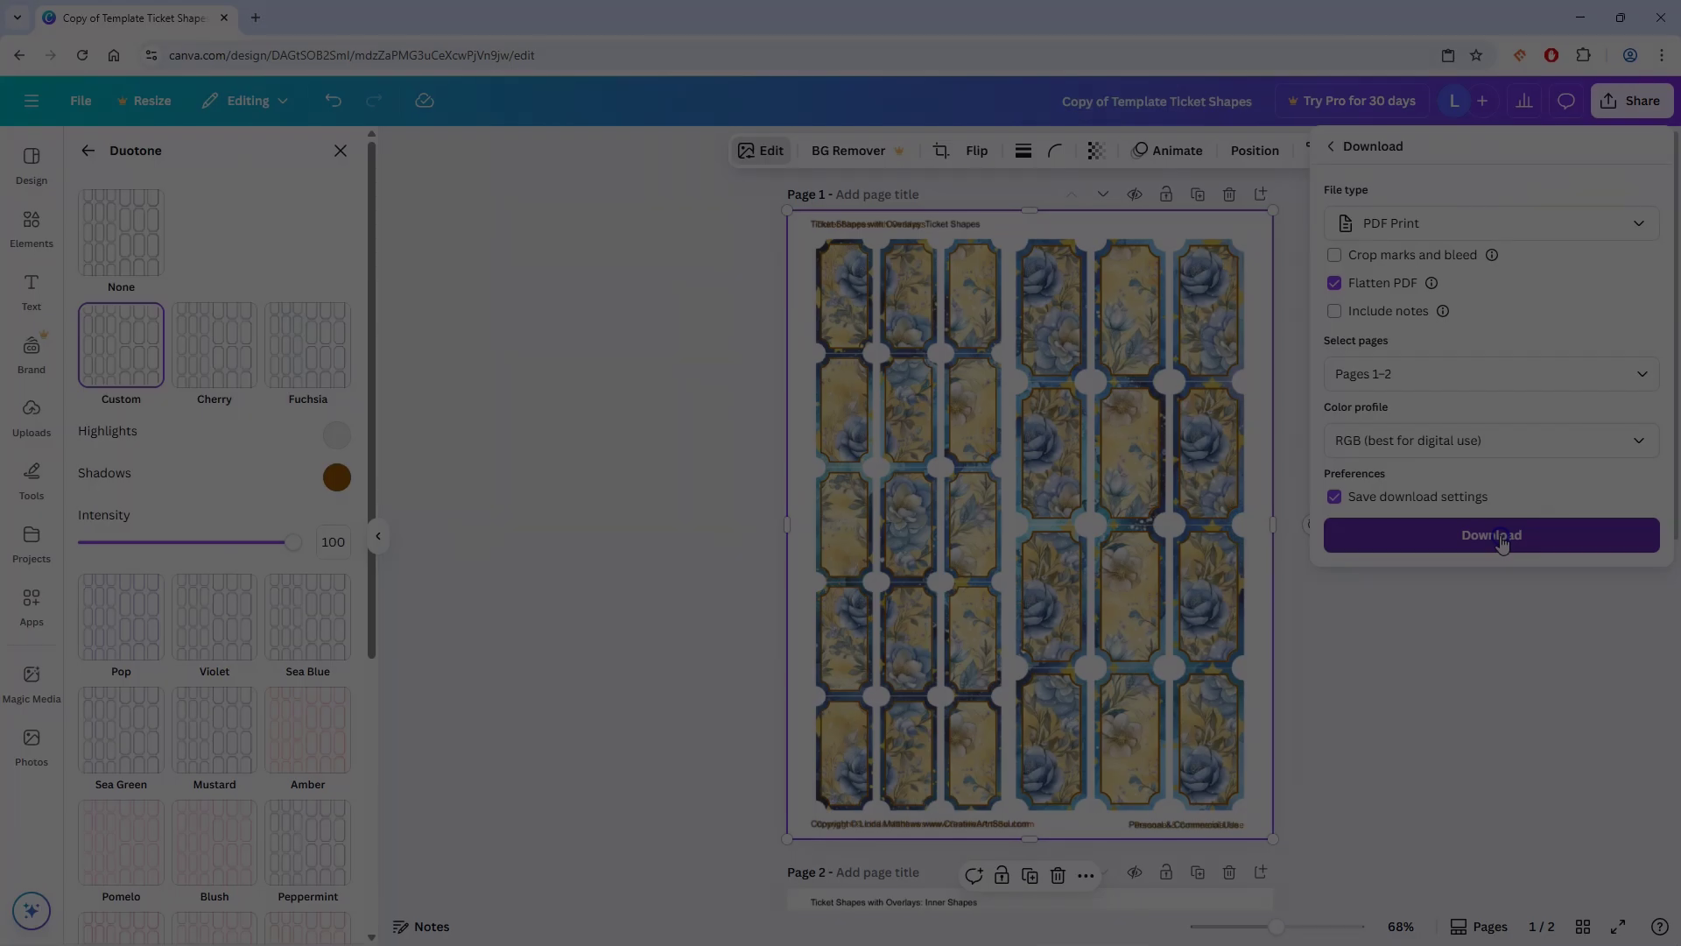